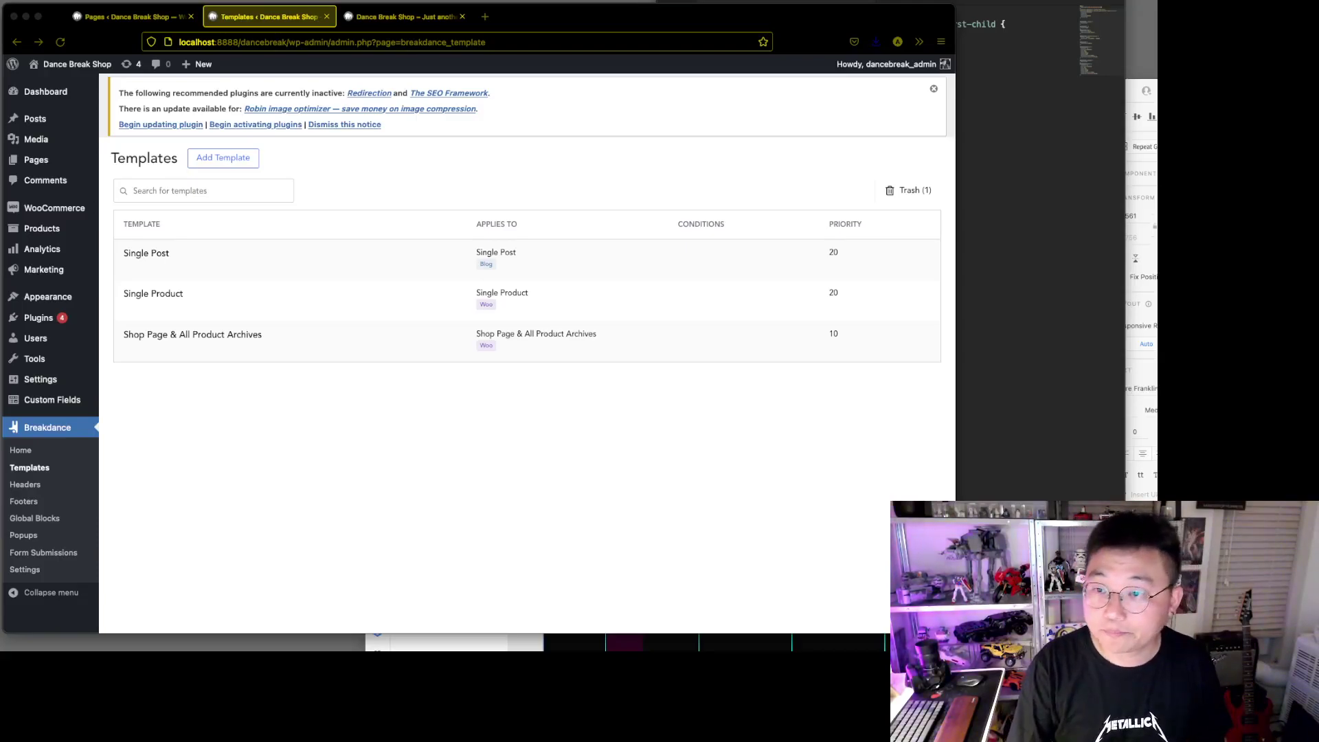
# Switch to Adobe XD and examine the Blog page mockup, focusing on the layout of a single post card.
pyautogui.press('super+Tab')
pyautogui.hscroll(-3, 932, 439)
pyautogui.hscroll(2, 932, 439)
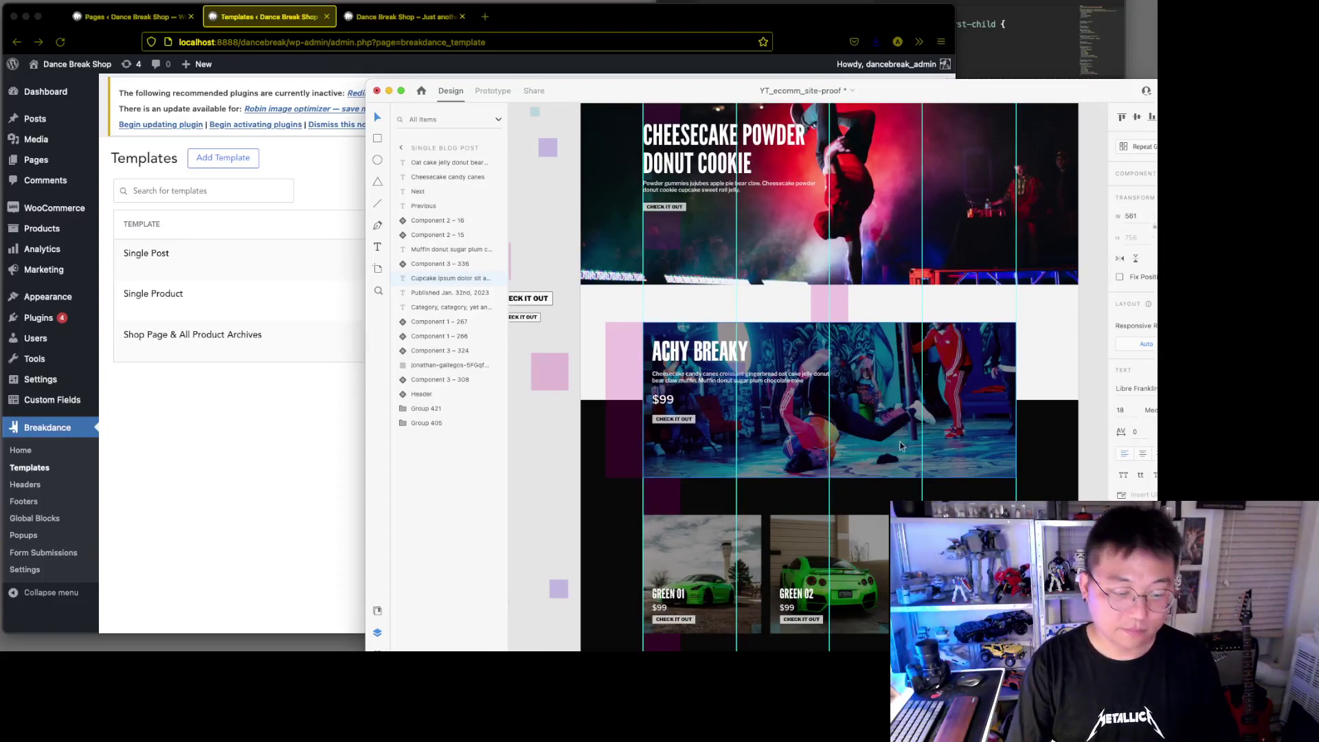
pyautogui.hscroll(15, 890, 445)
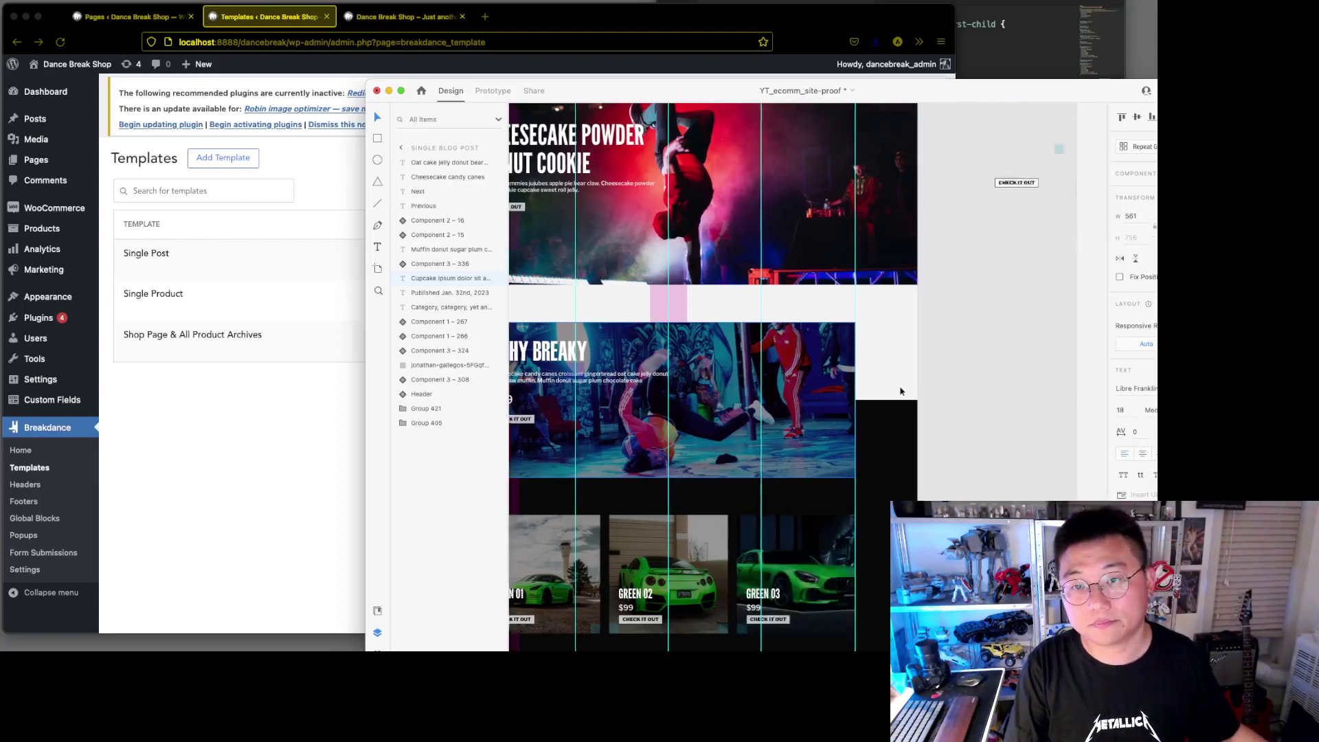
pyautogui.hscroll(10, 900, 392)
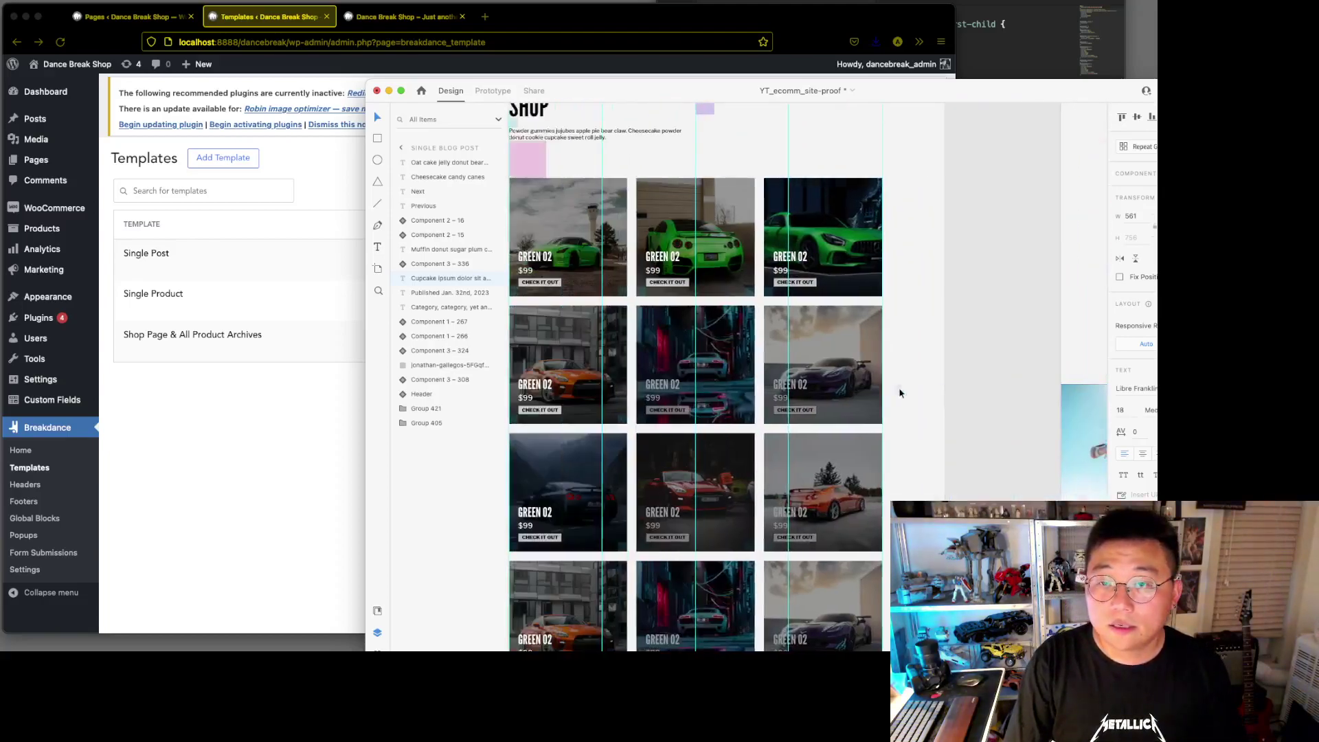
pyautogui.scroll(-3, 901, 391)
pyautogui.hscroll(8, 901, 391)
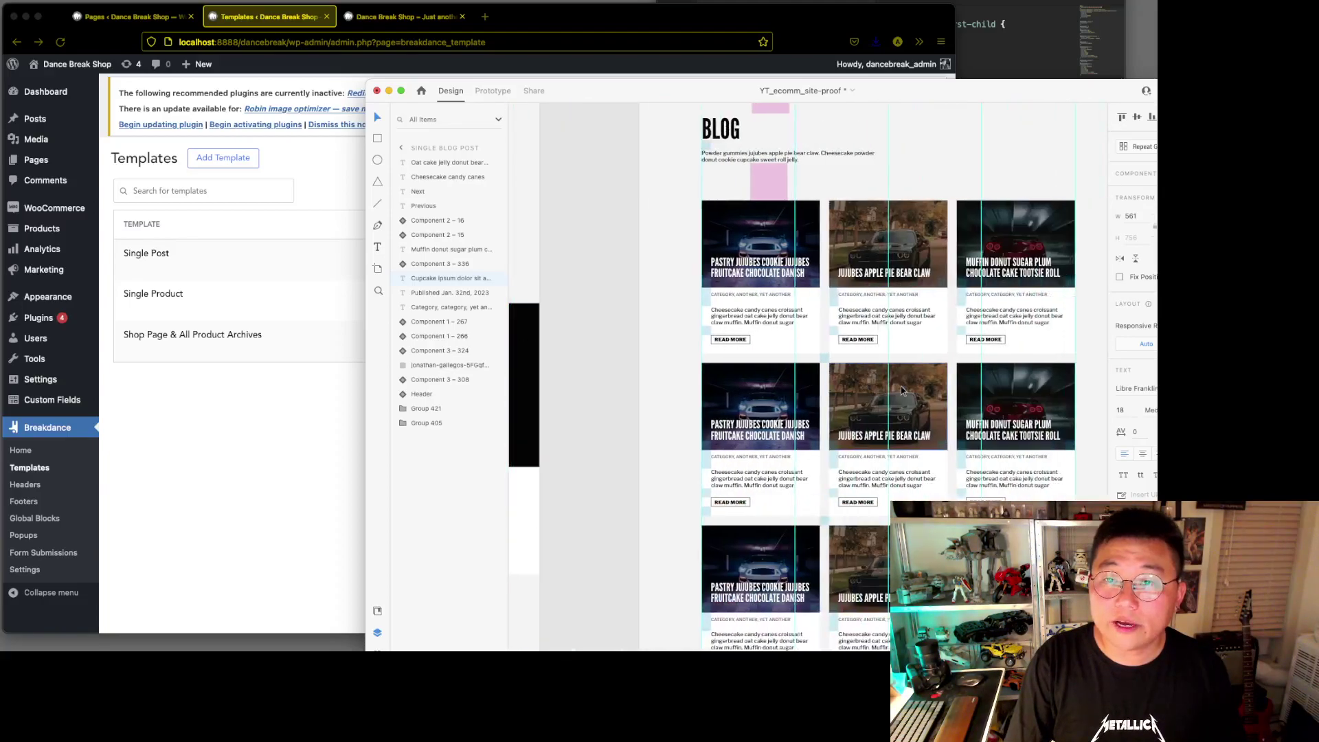
pyautogui.scroll(3, 900, 365)
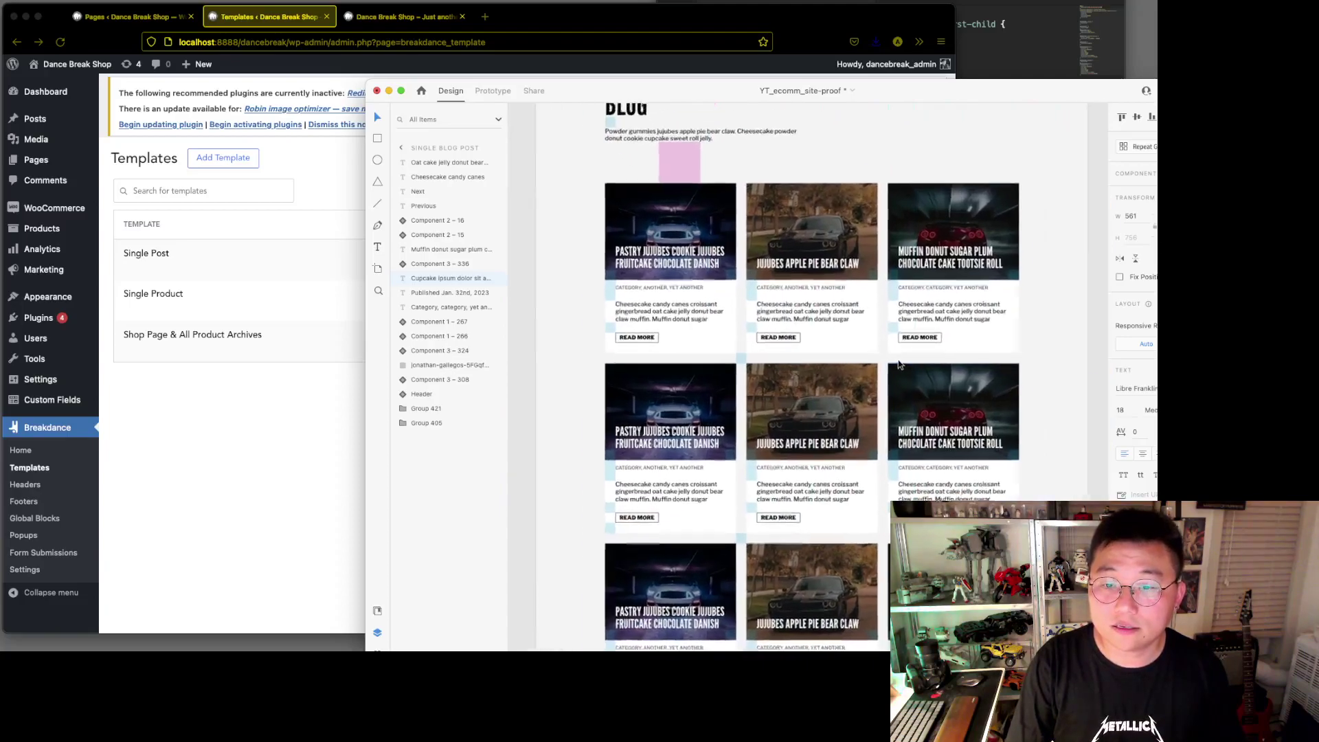
pyautogui.moveTo(958, 93); pyautogui.dragTo(889, 77)
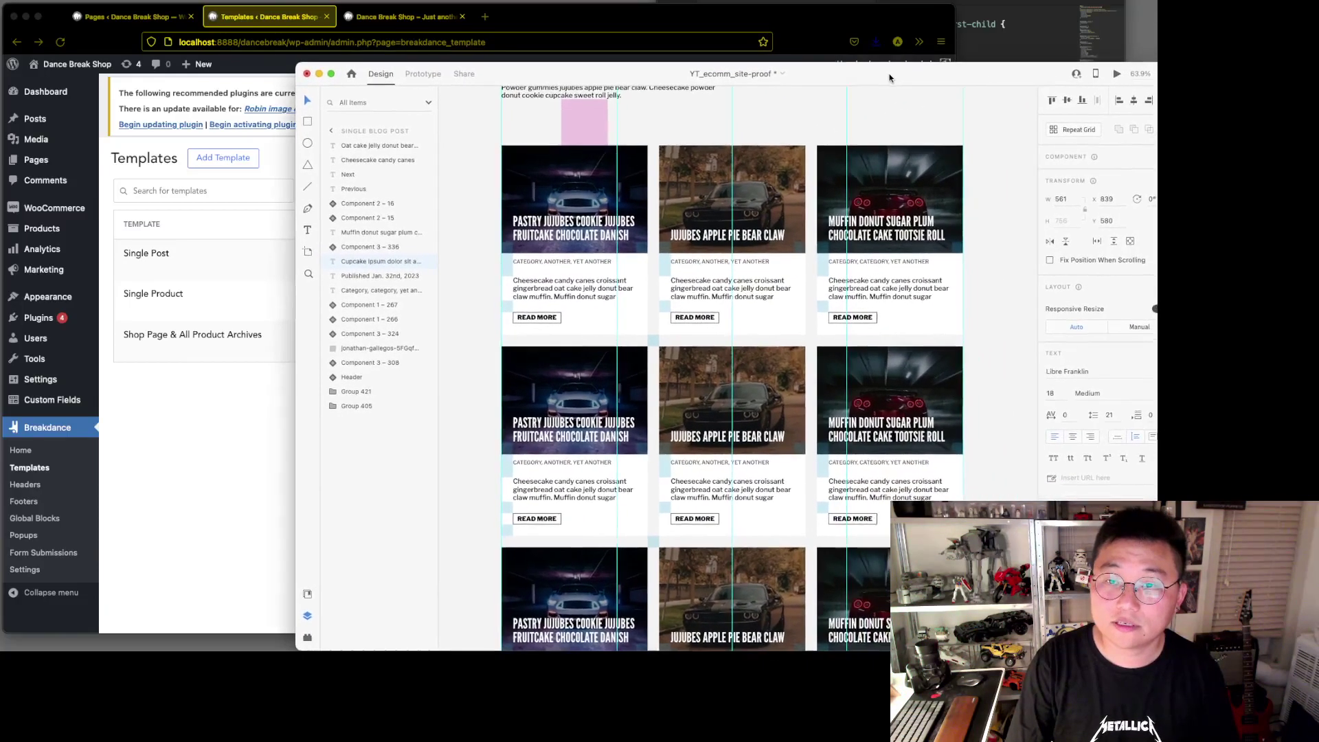
pyautogui.scroll(5, 532, 248)
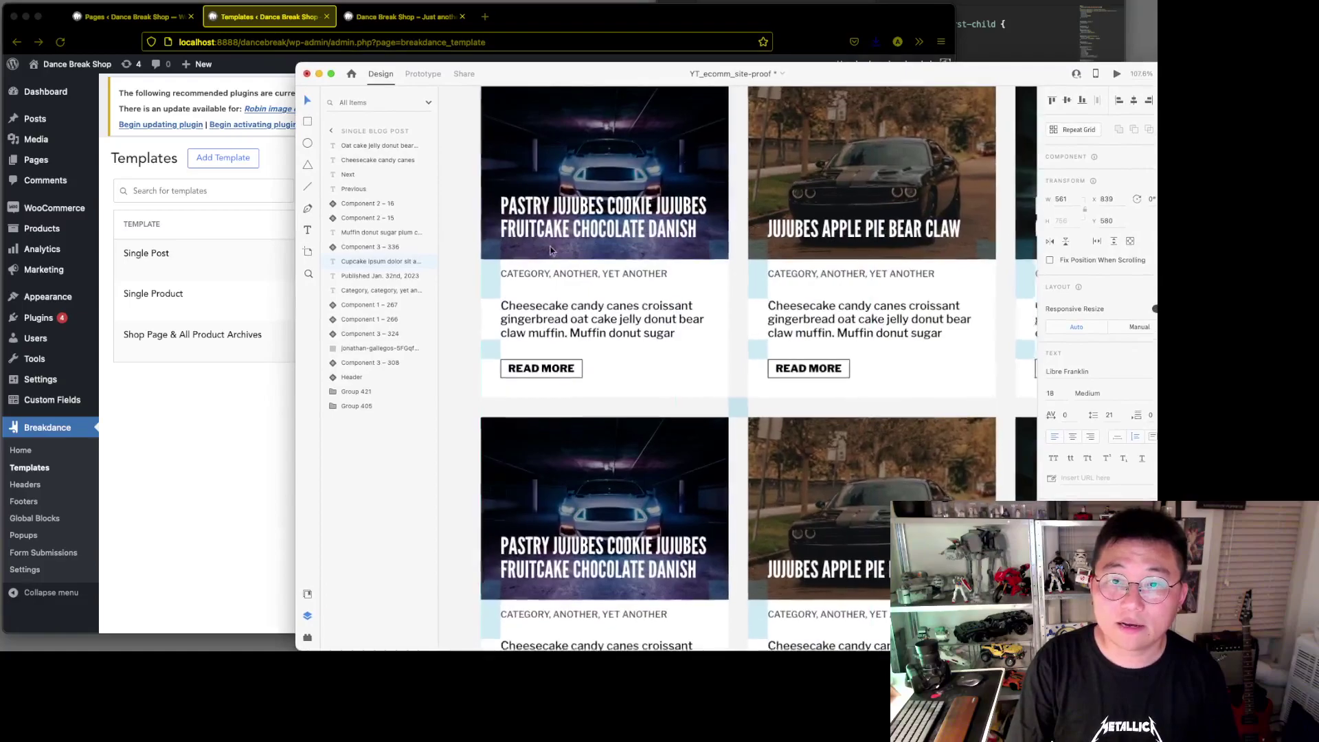
pyautogui.hscroll(-3, 550, 249)
pyautogui.scroll(-2, 549, 249)
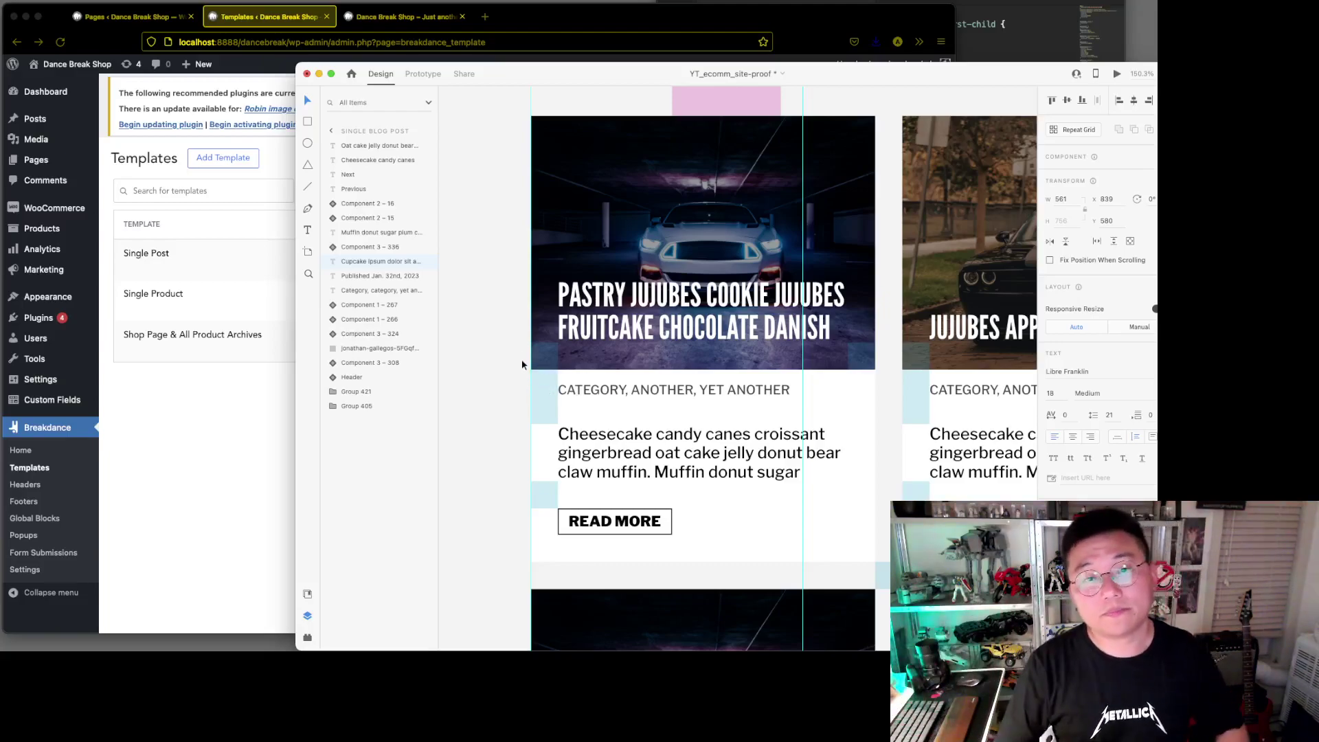
# Switch to the browser, create a Post Archive template in Breakdance and add a Section between the header and footer.
pyautogui.click(290, 456)
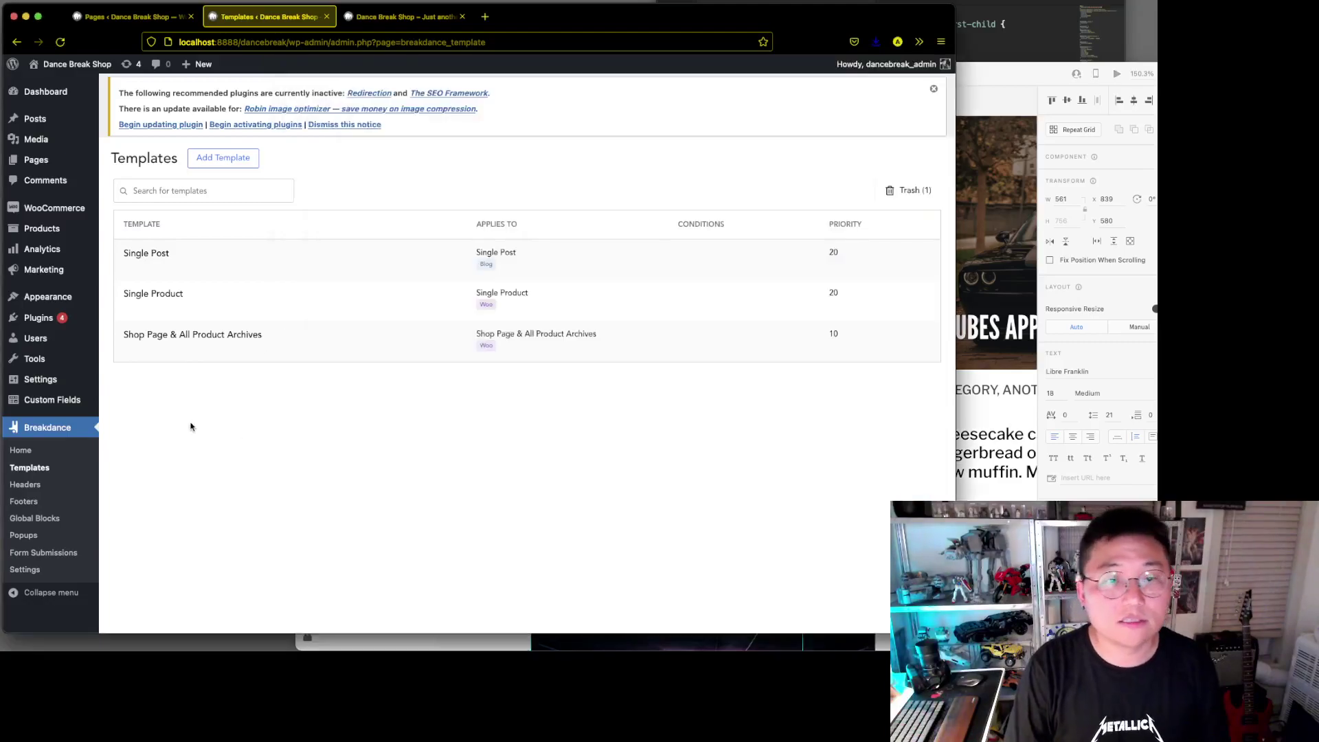
pyautogui.click(229, 158)
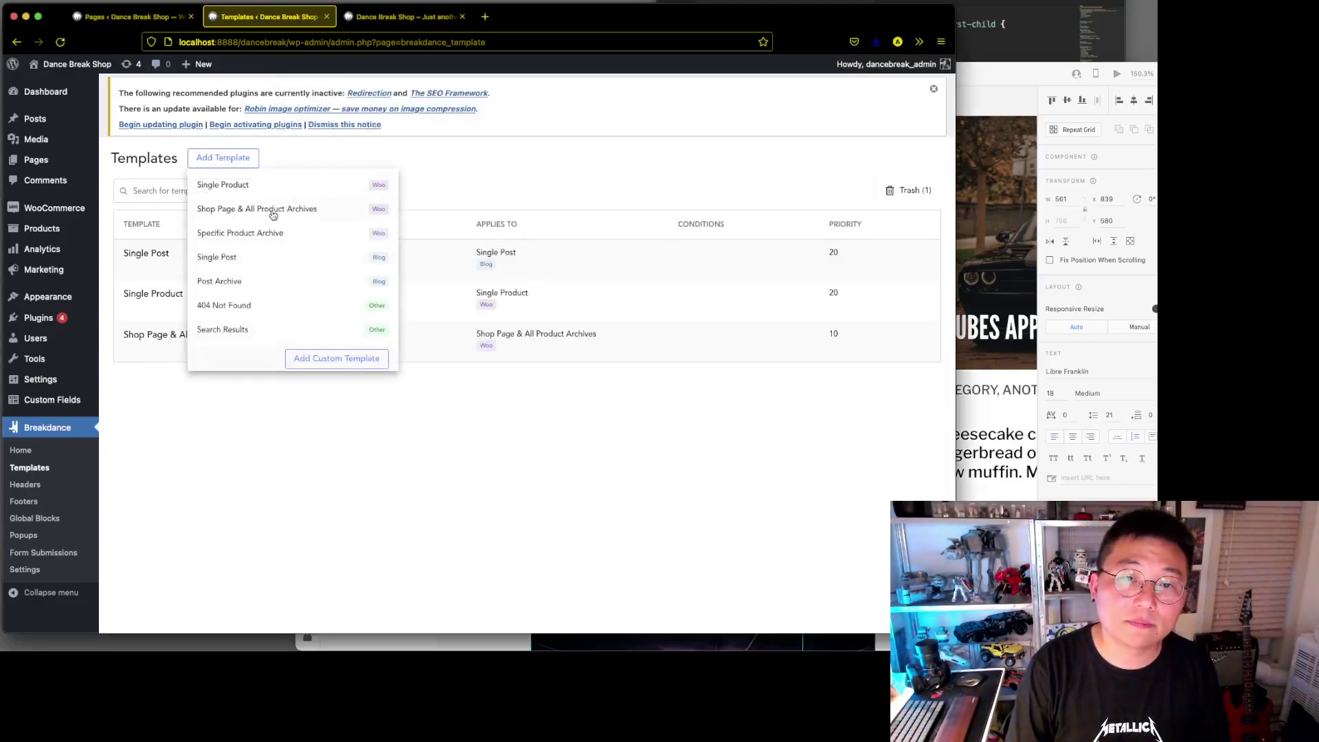
pyautogui.click(281, 280)
pyautogui.click(148, 270)
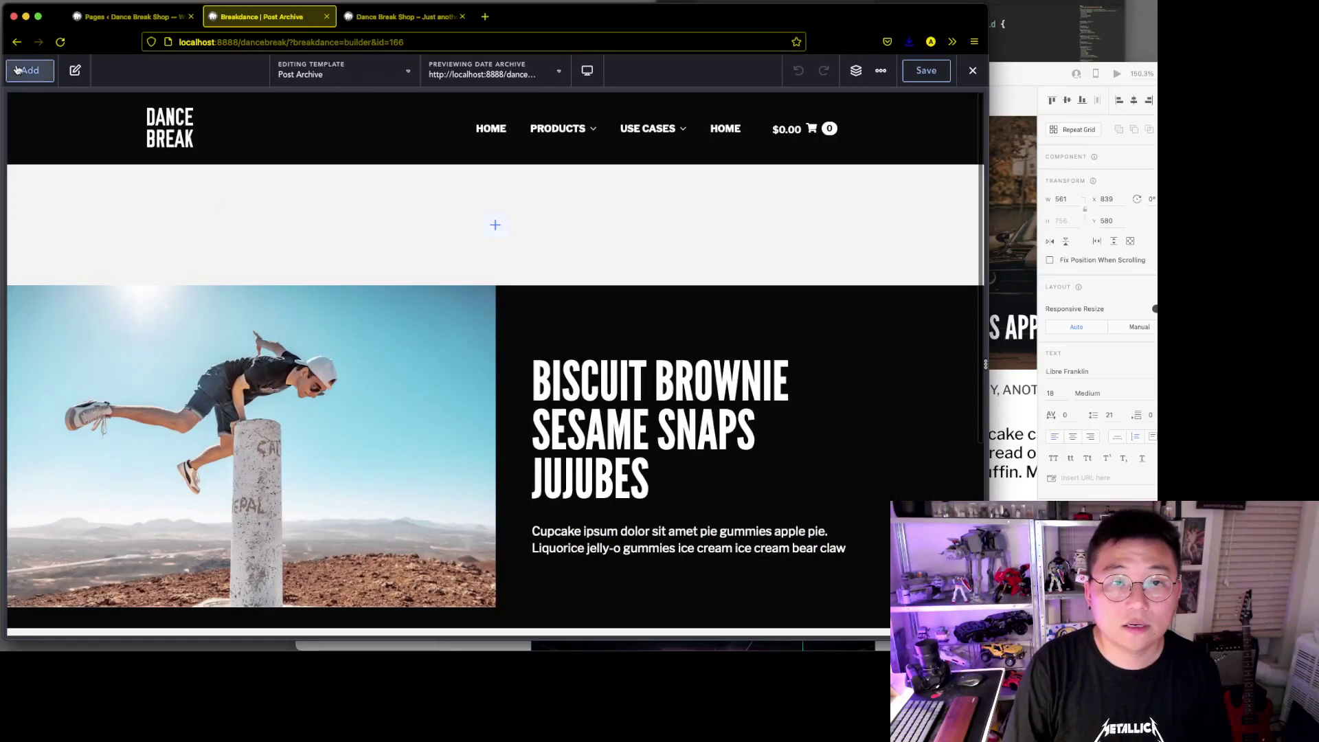
pyautogui.click(28, 70)
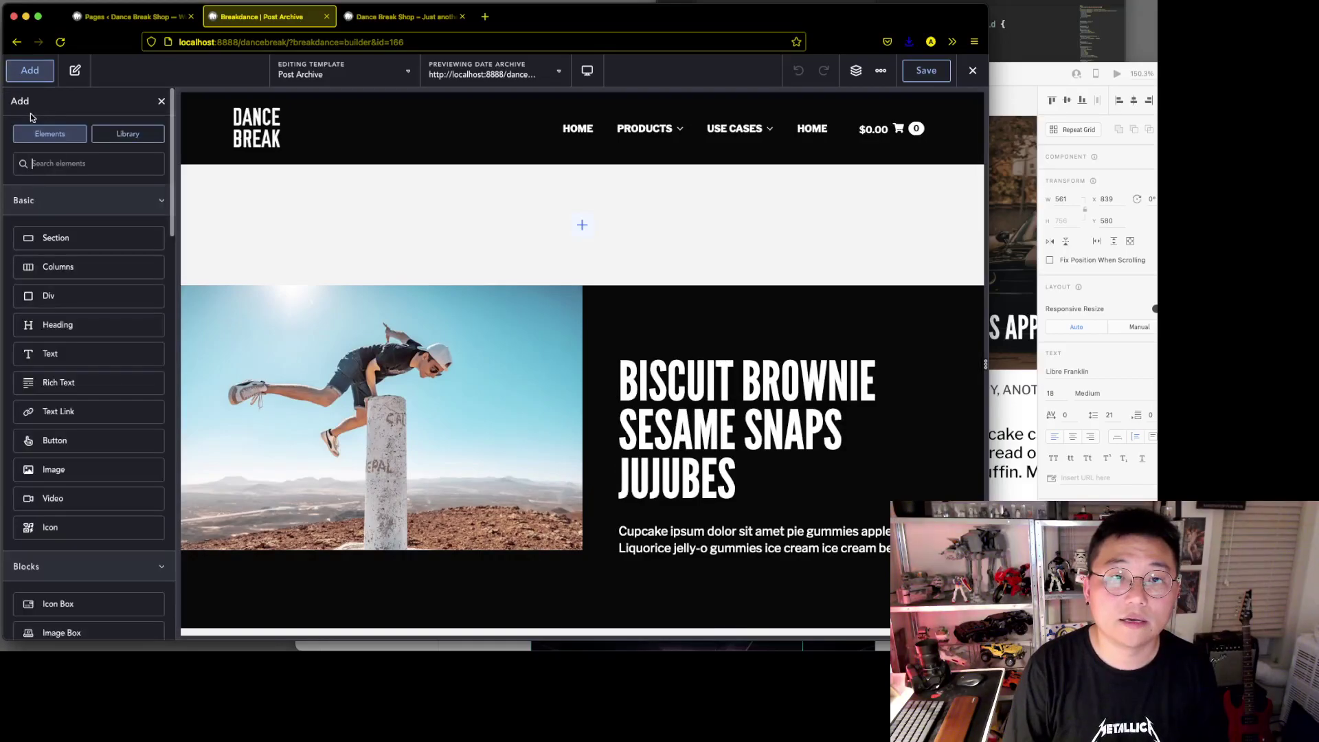
pyautogui.moveTo(42, 228); pyautogui.dragTo(481, 226)
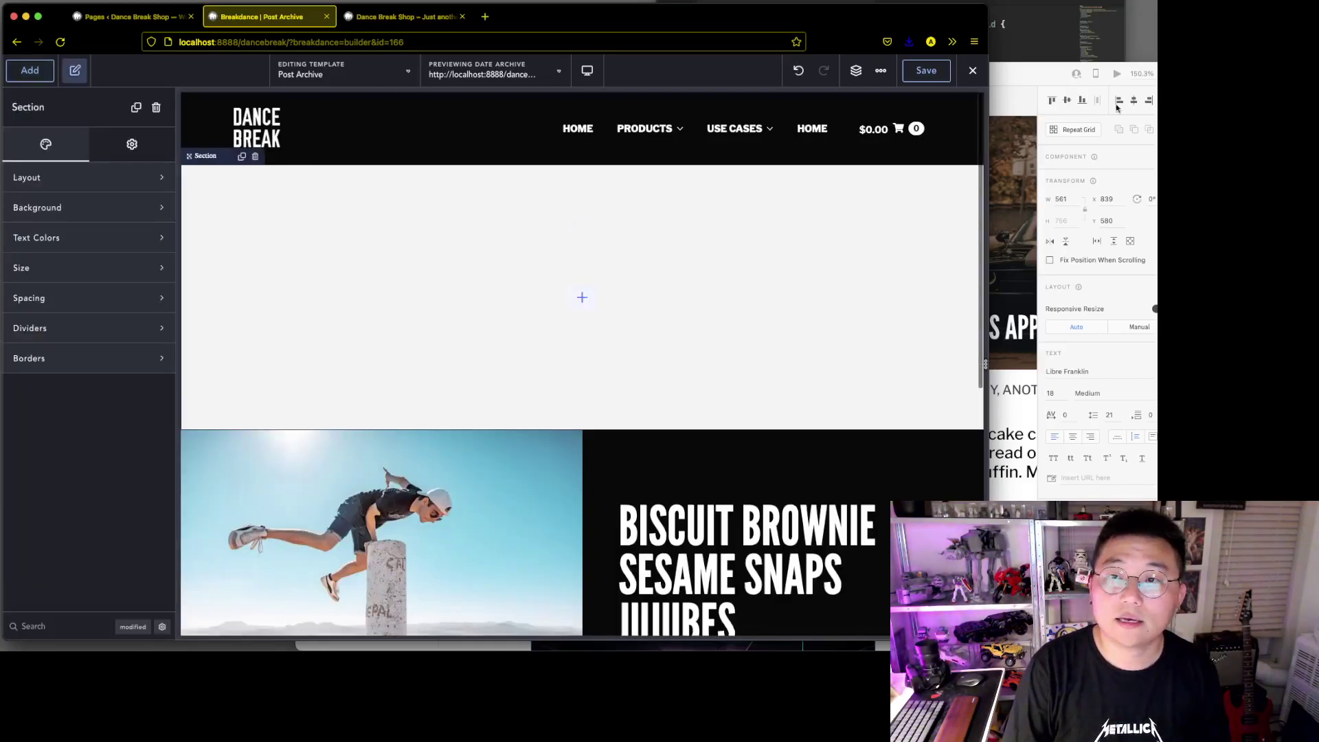
# Following the mockup, add a Heading with the text "Blog" to the section and choose its heading tag.
pyautogui.click(1135, 114)
pyautogui.scroll(10, 677, 246)
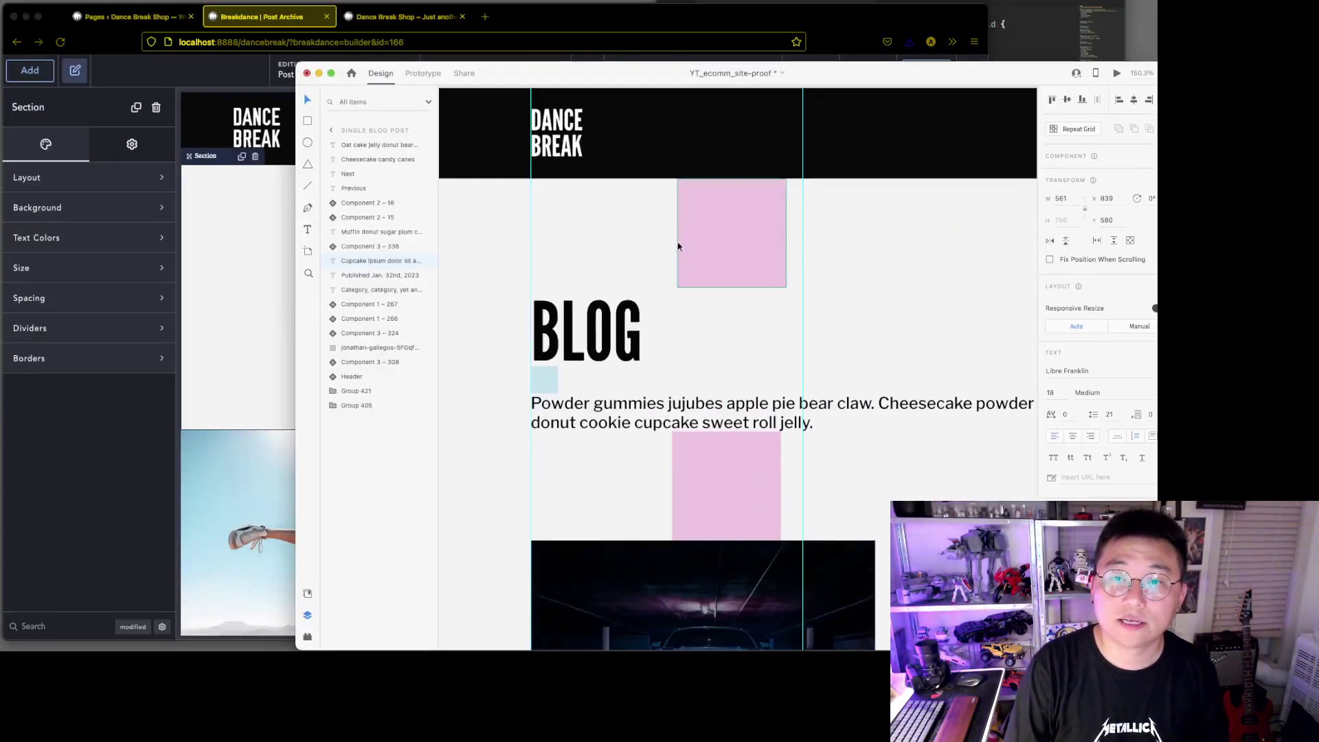
pyautogui.click(62, 78)
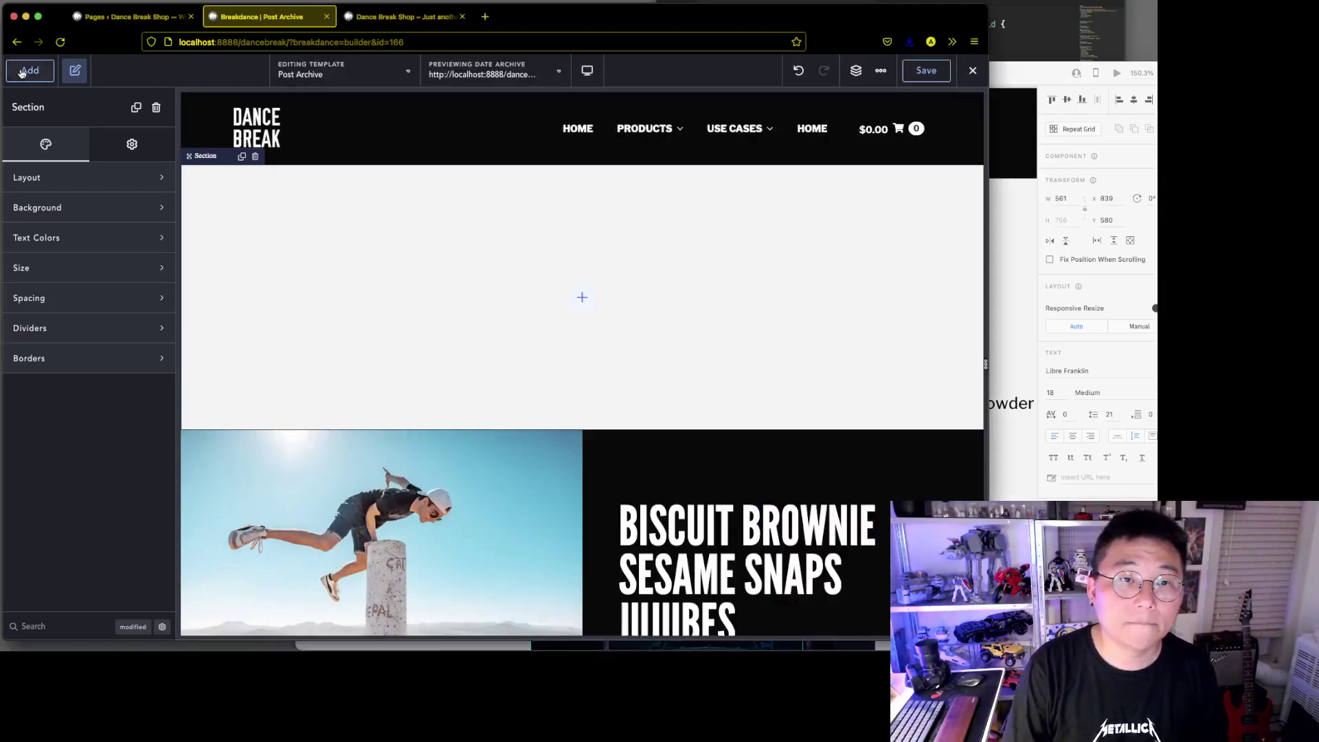
pyautogui.click(30, 70)
pyautogui.click(76, 318)
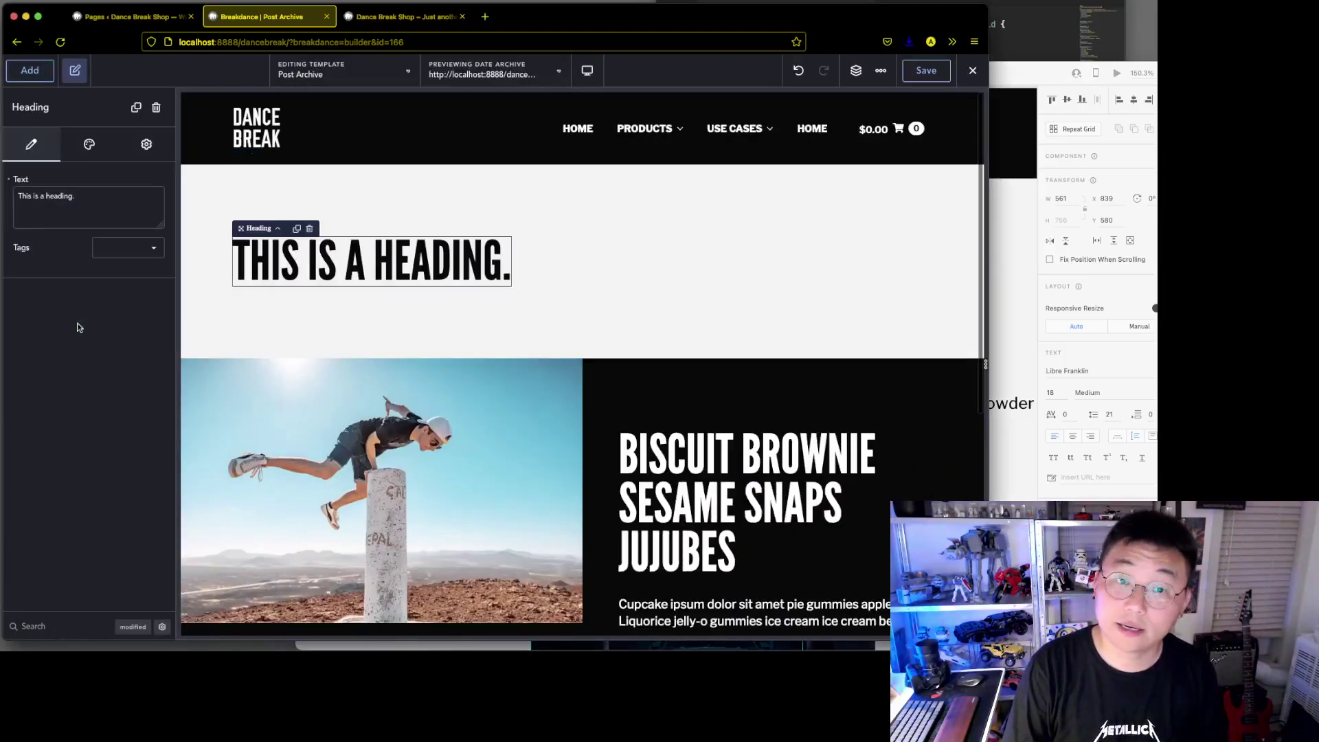
pyautogui.tripleClick(76, 200)
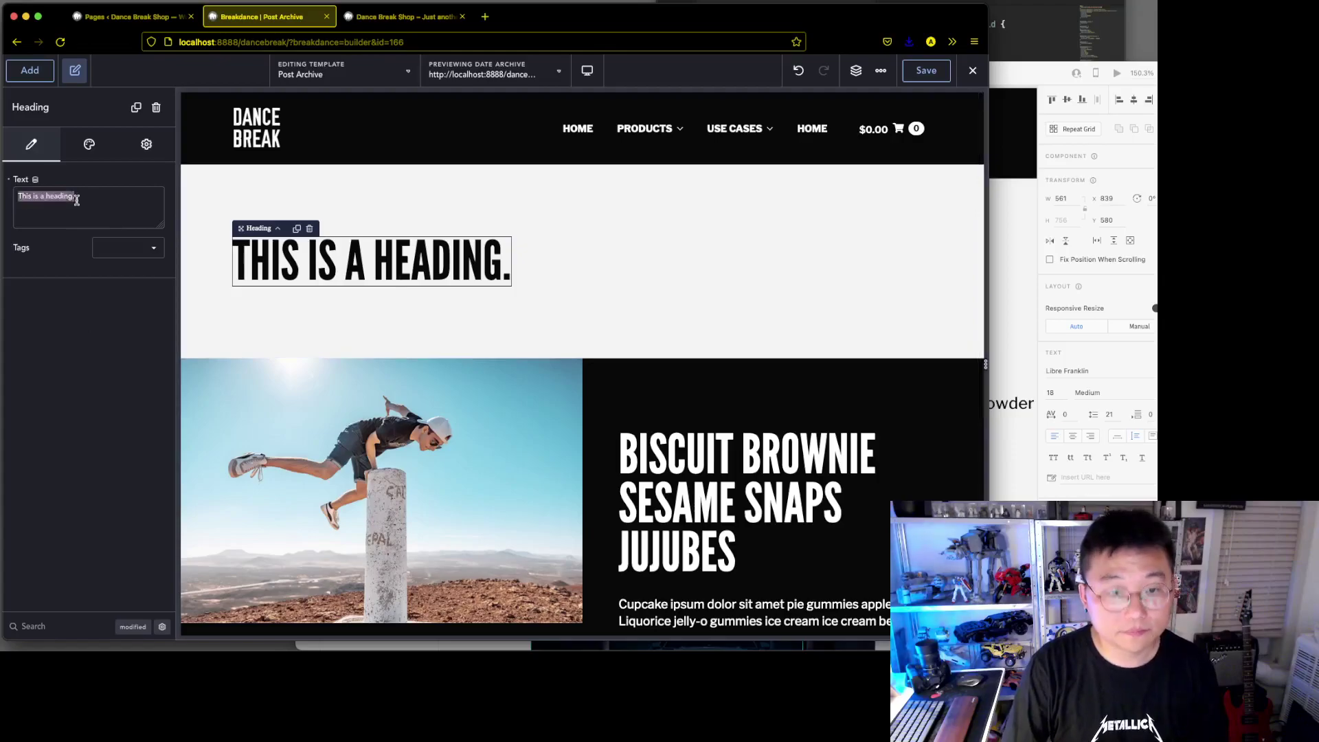
pyautogui.write('Blog')
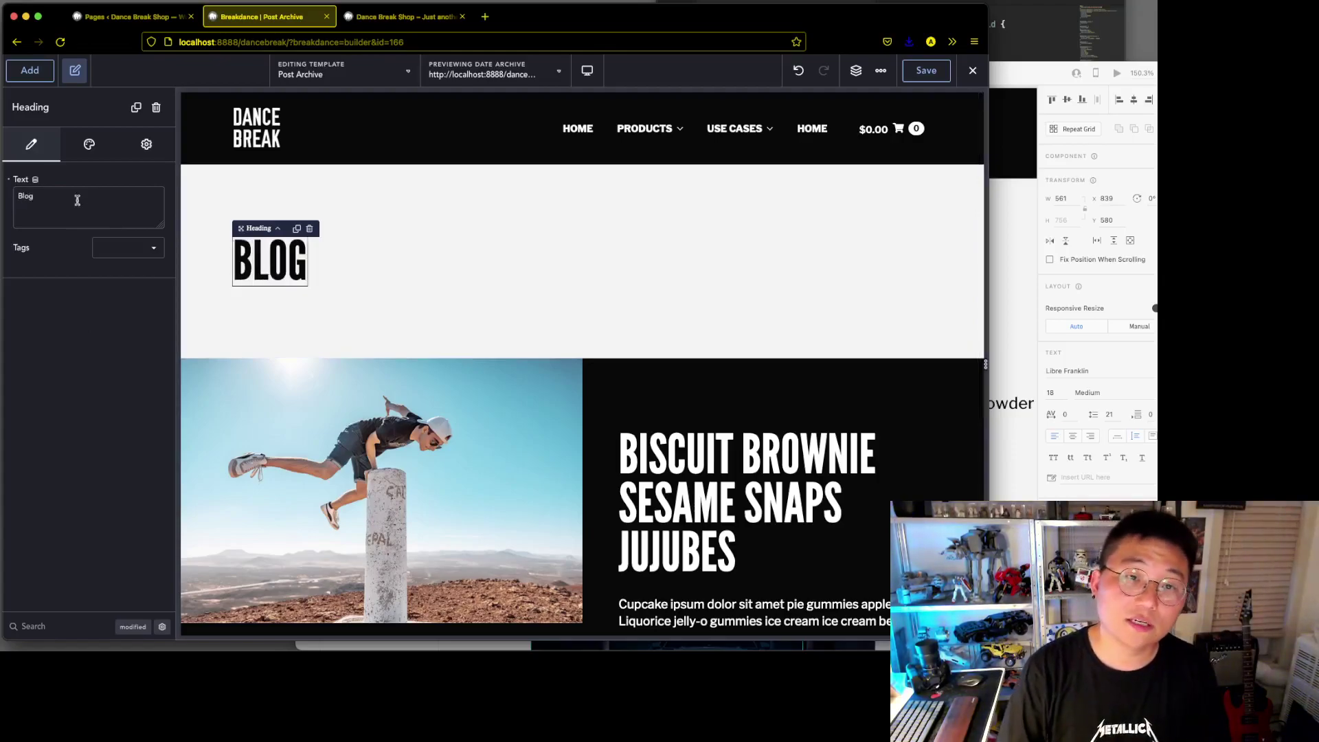
pyautogui.click(123, 248)
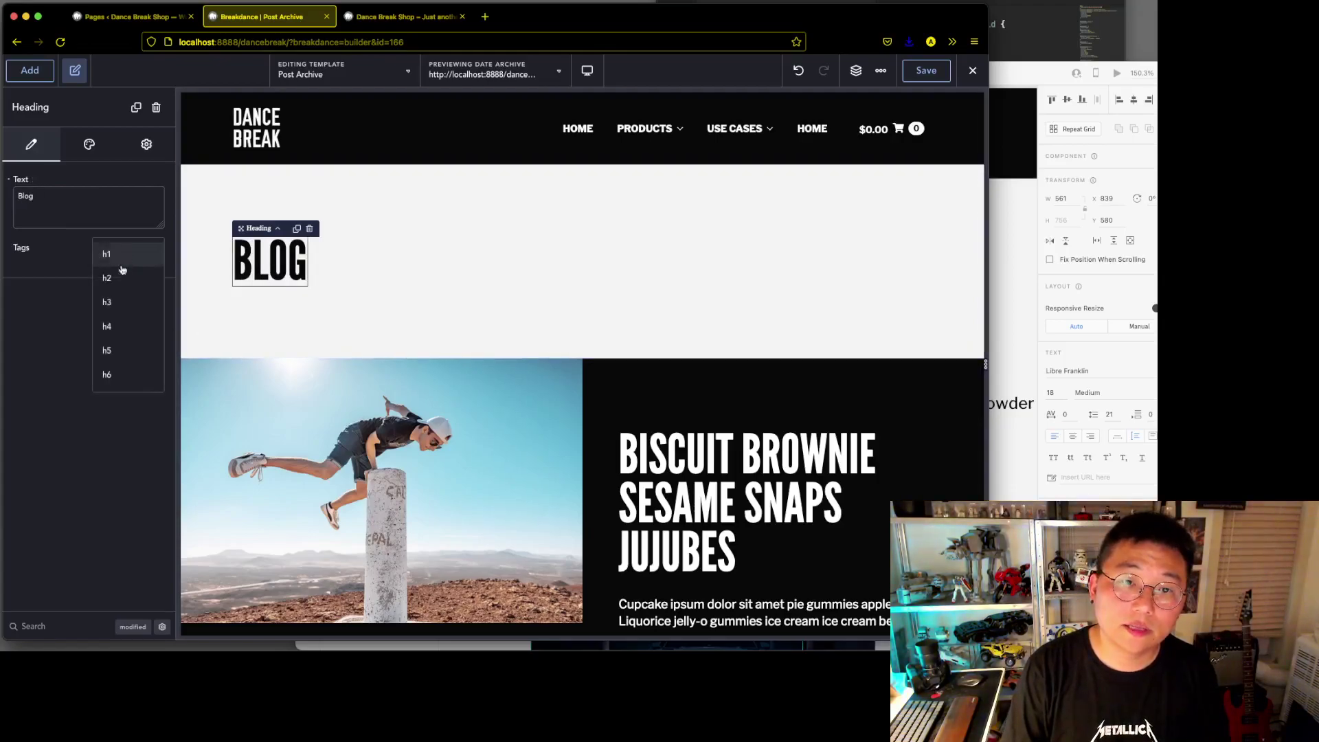
pyautogui.click(114, 272)
# Add a Text element below the Blog heading and replace its placeholder with the "Powder gummies jujubes" paragraph copied from the mockup.
pyautogui.click(18, 72)
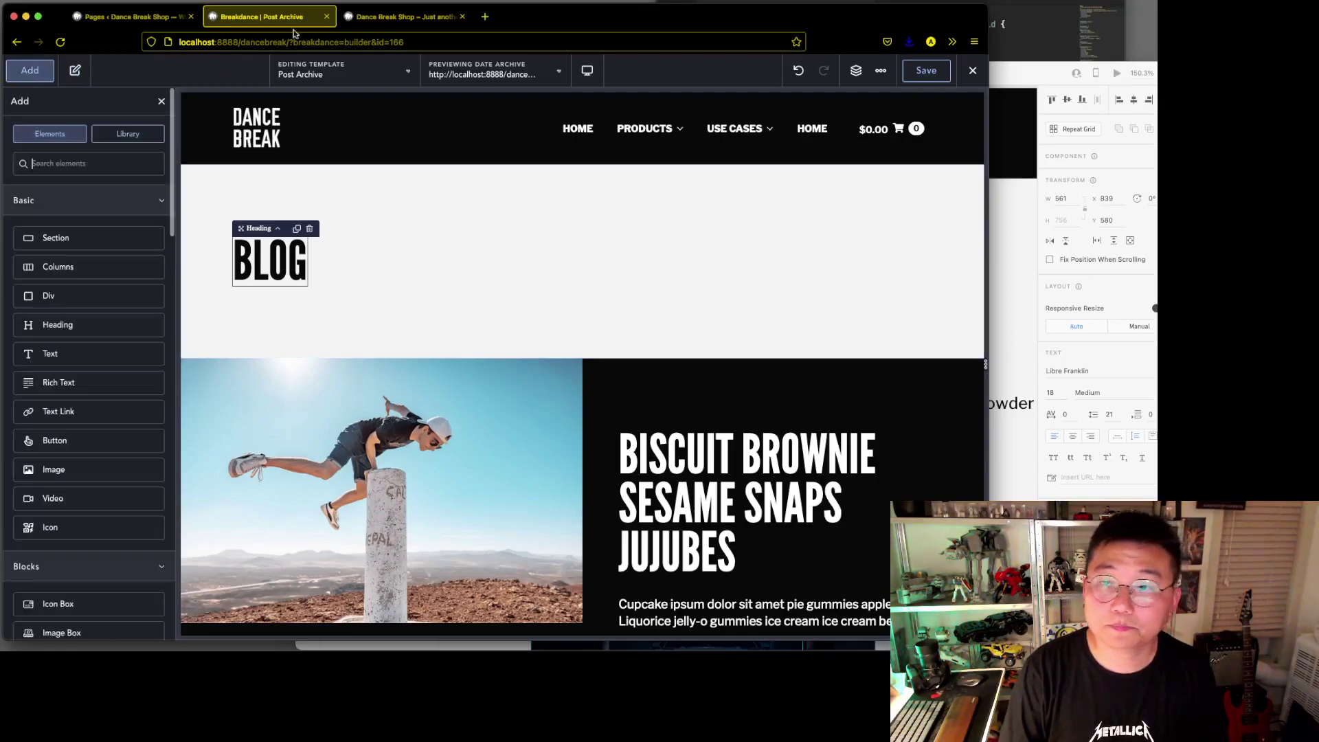
pyautogui.click(72, 355)
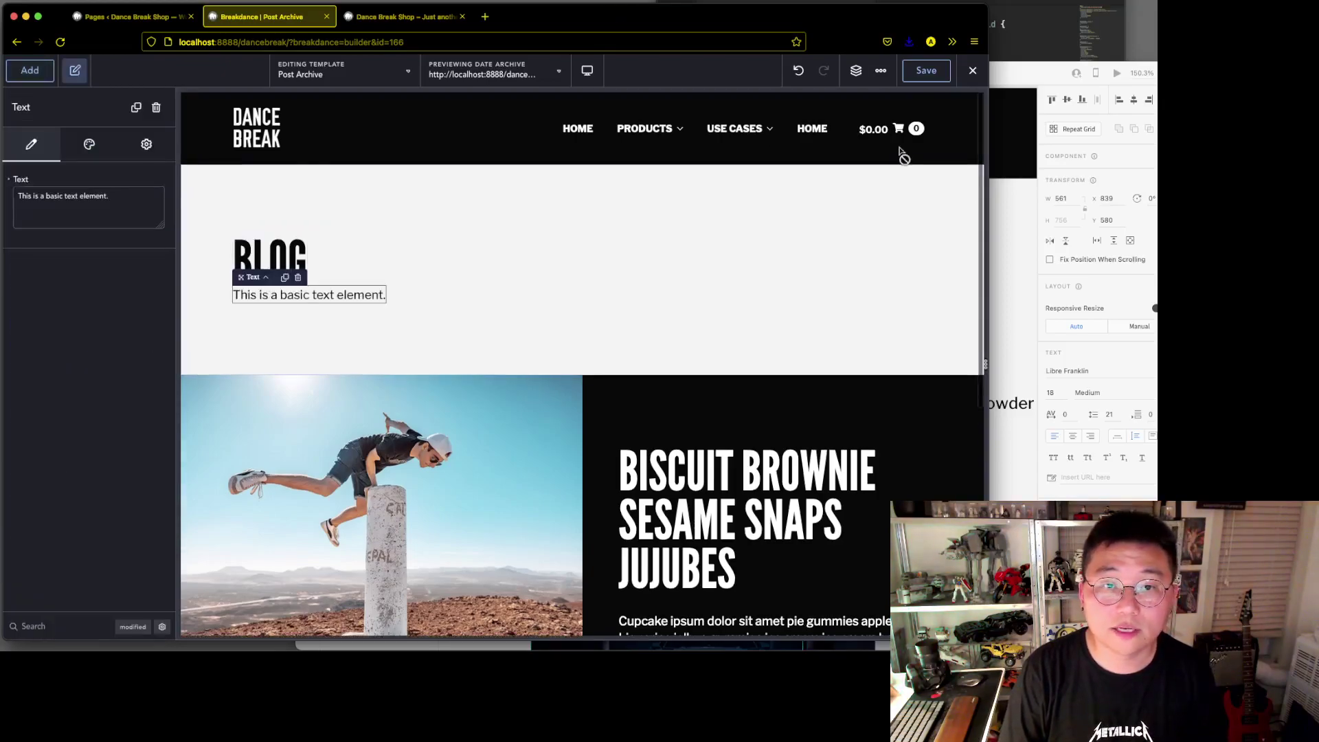
pyautogui.click(1056, 84)
pyautogui.doubleClick(590, 420)
pyautogui.hotkey('ctrl', 'c')
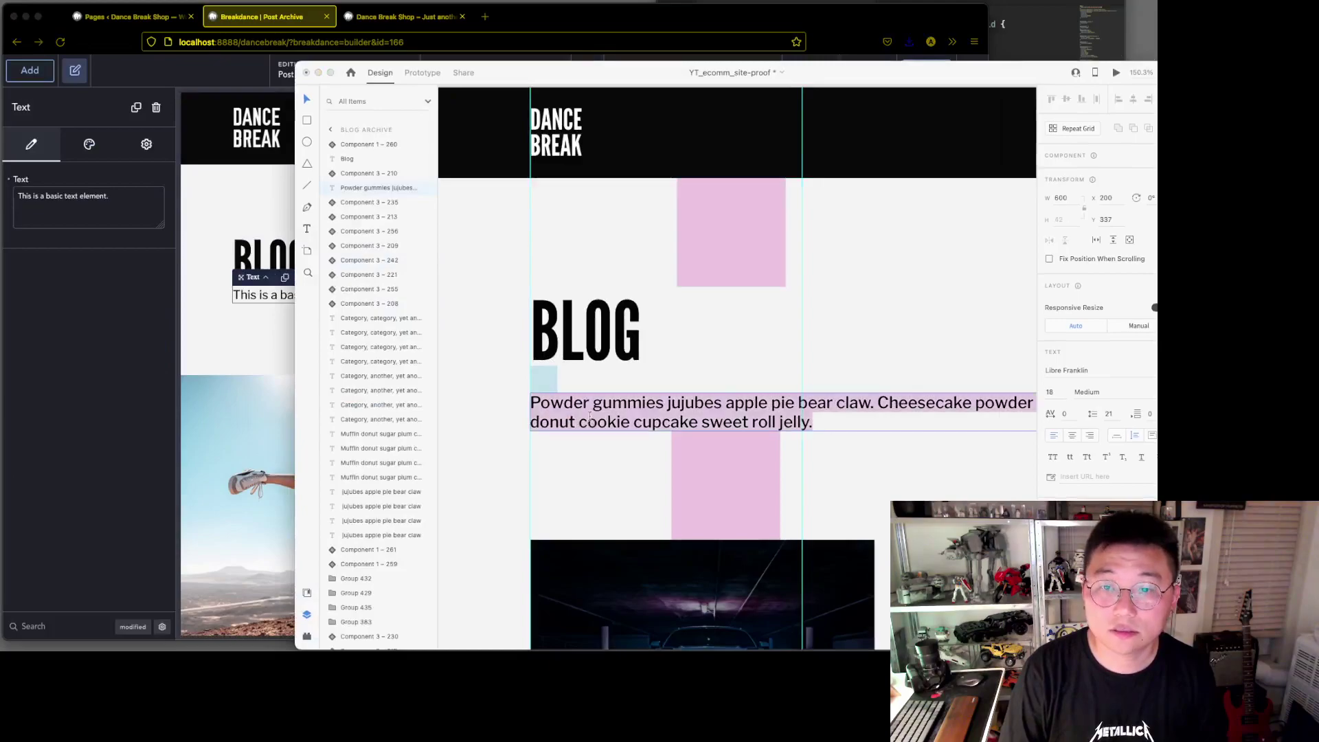
pyautogui.click(59, 357)
pyautogui.click(123, 204)
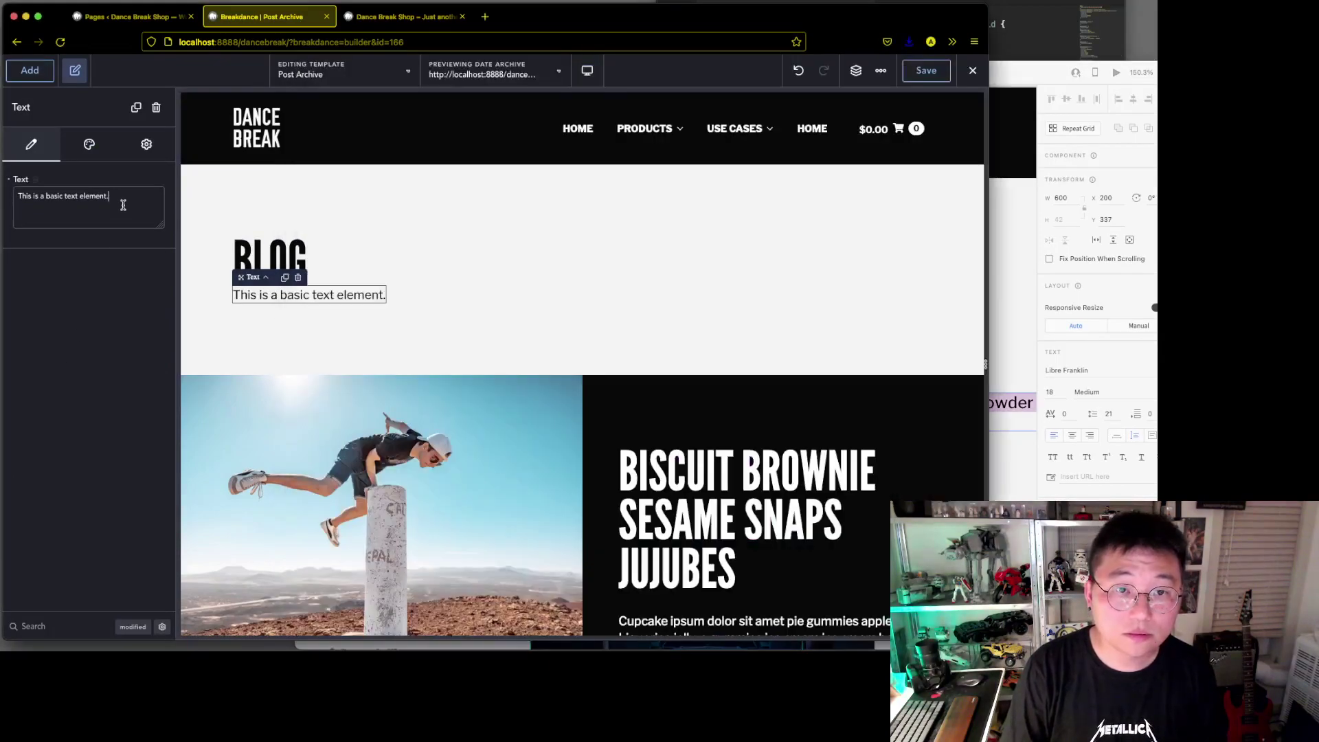
pyautogui.hotkey('ctrl', 'v')
pyautogui.hotkey('ctrl', 'a')
pyautogui.hotkey('ctrl', 'v')
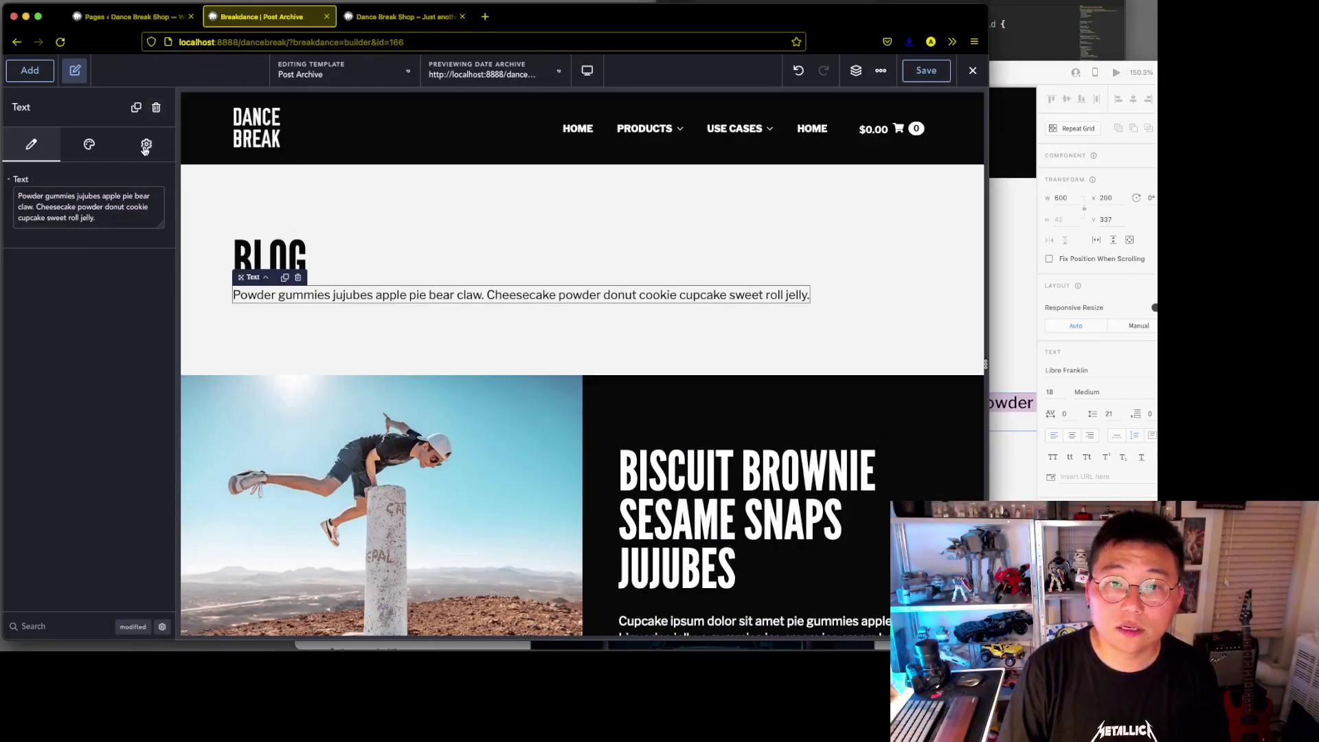
# Check the intro paragraph's width in the mockup and set the Text element's wrapper max width to 30 rem.
pyautogui.click(1045, 72)
pyautogui.press('Escape')
pyautogui.scroll(-3, 739, 318)
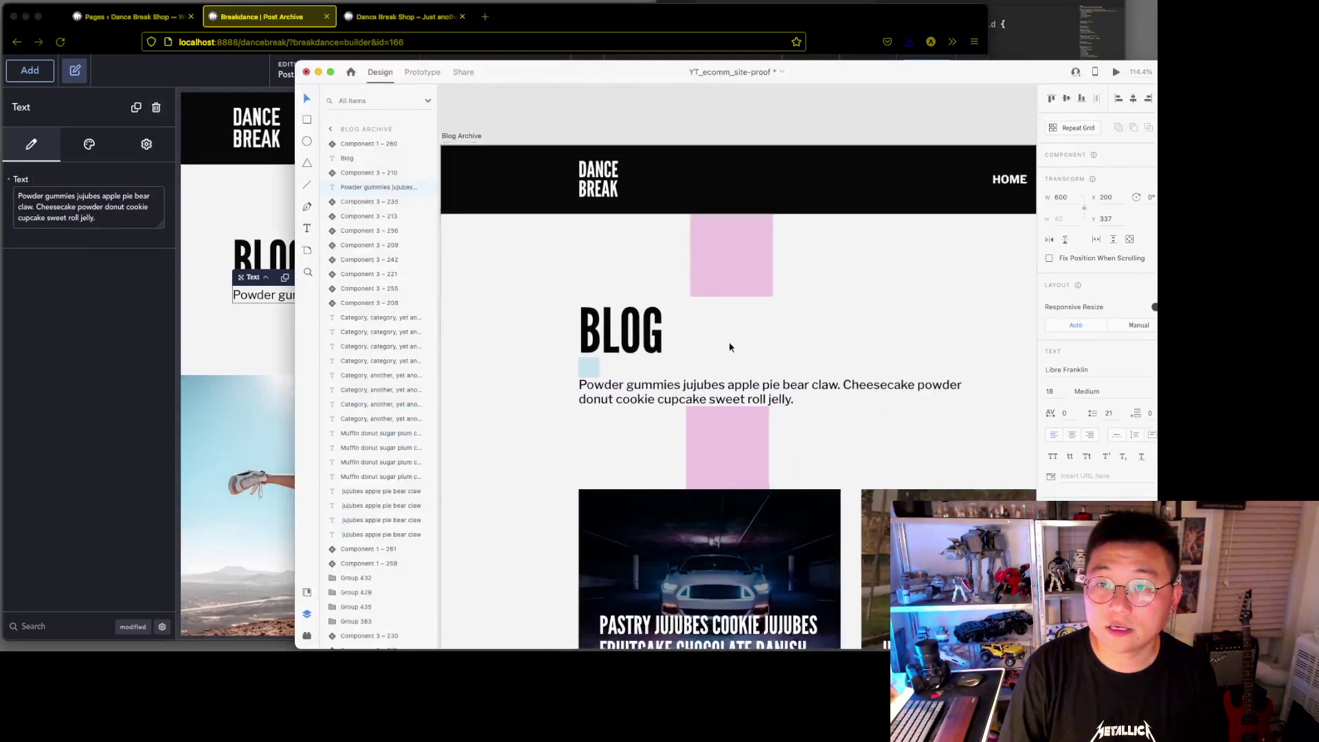
pyautogui.hscroll(3, 737, 355)
pyautogui.hscroll(1, 739, 359)
pyautogui.hscroll(-3, 801, 397)
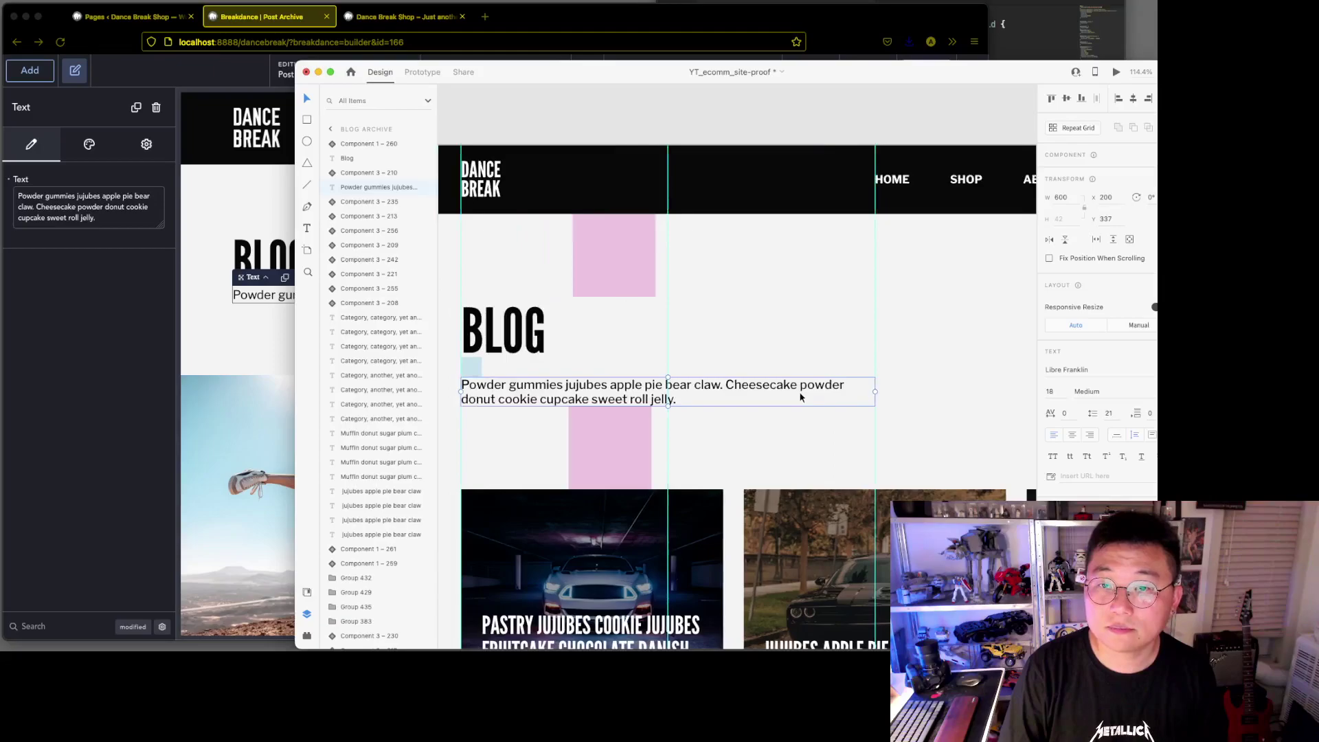
pyautogui.click(159, 399)
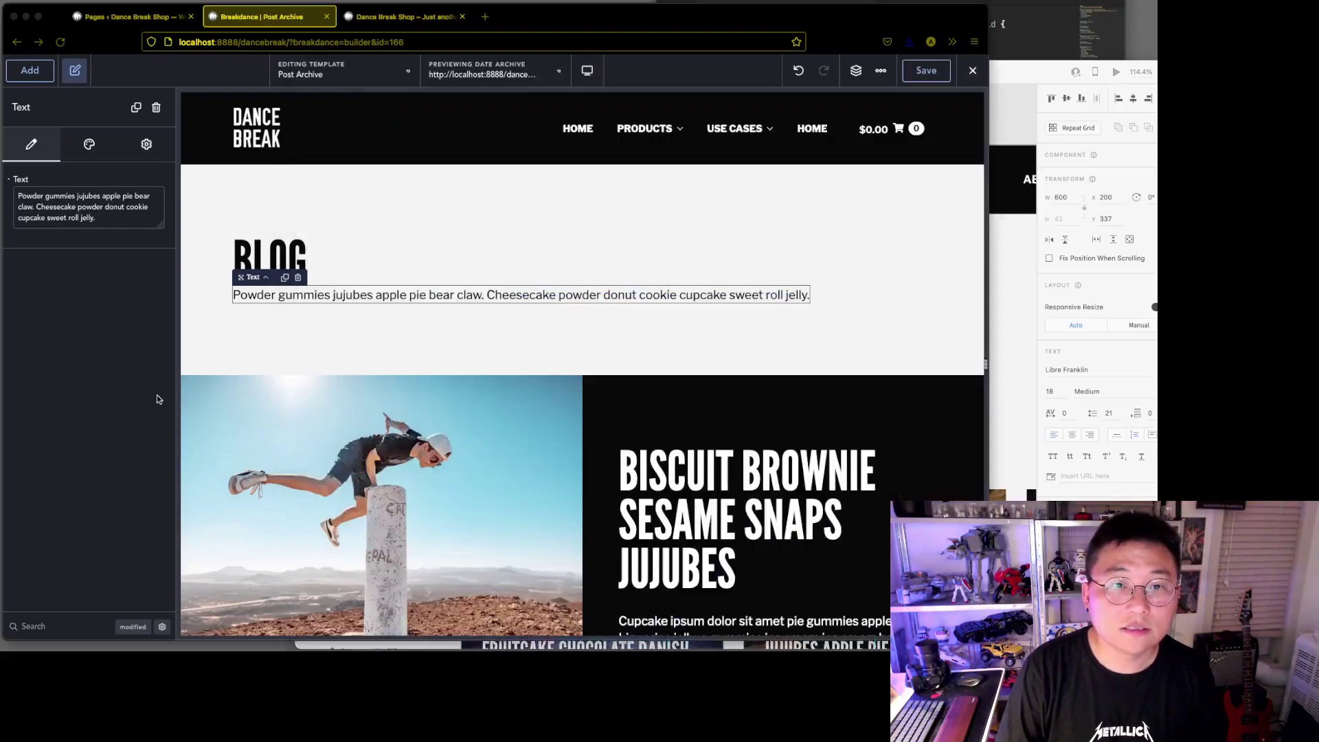
pyautogui.click(151, 144)
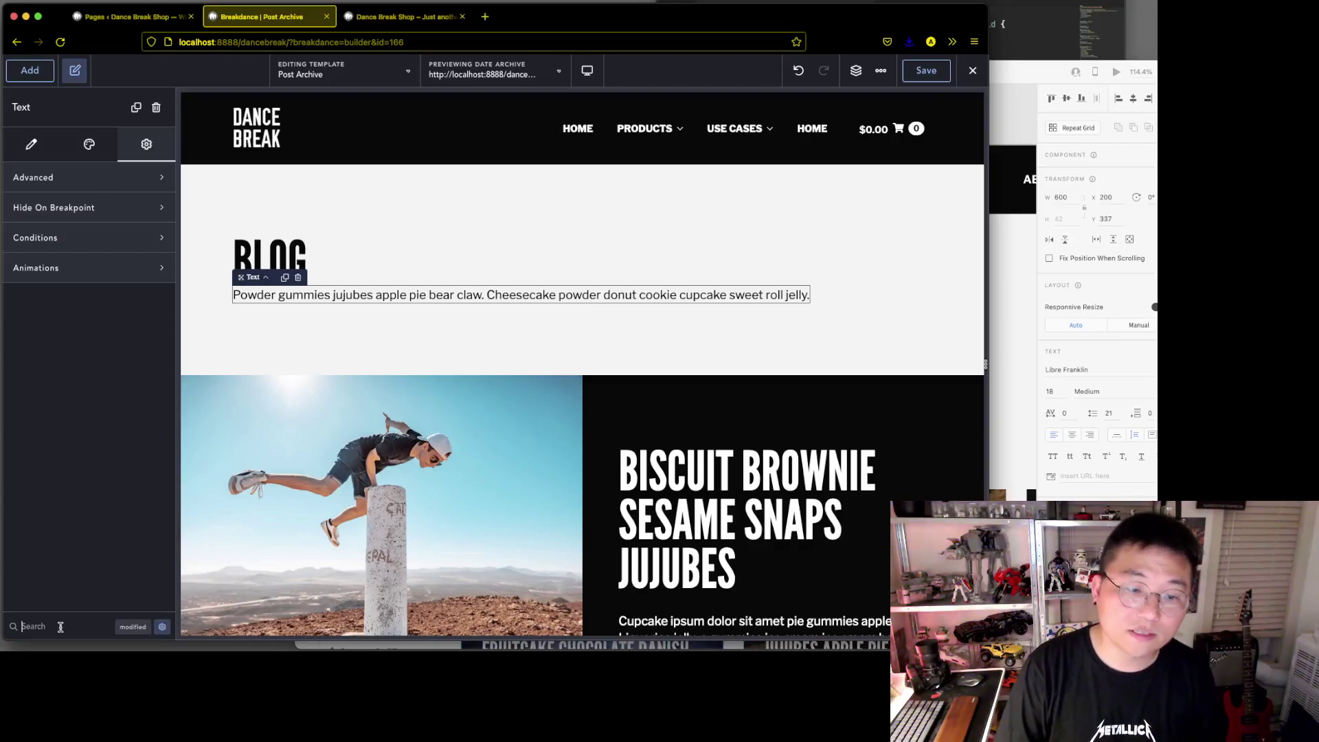
pyautogui.write('max')
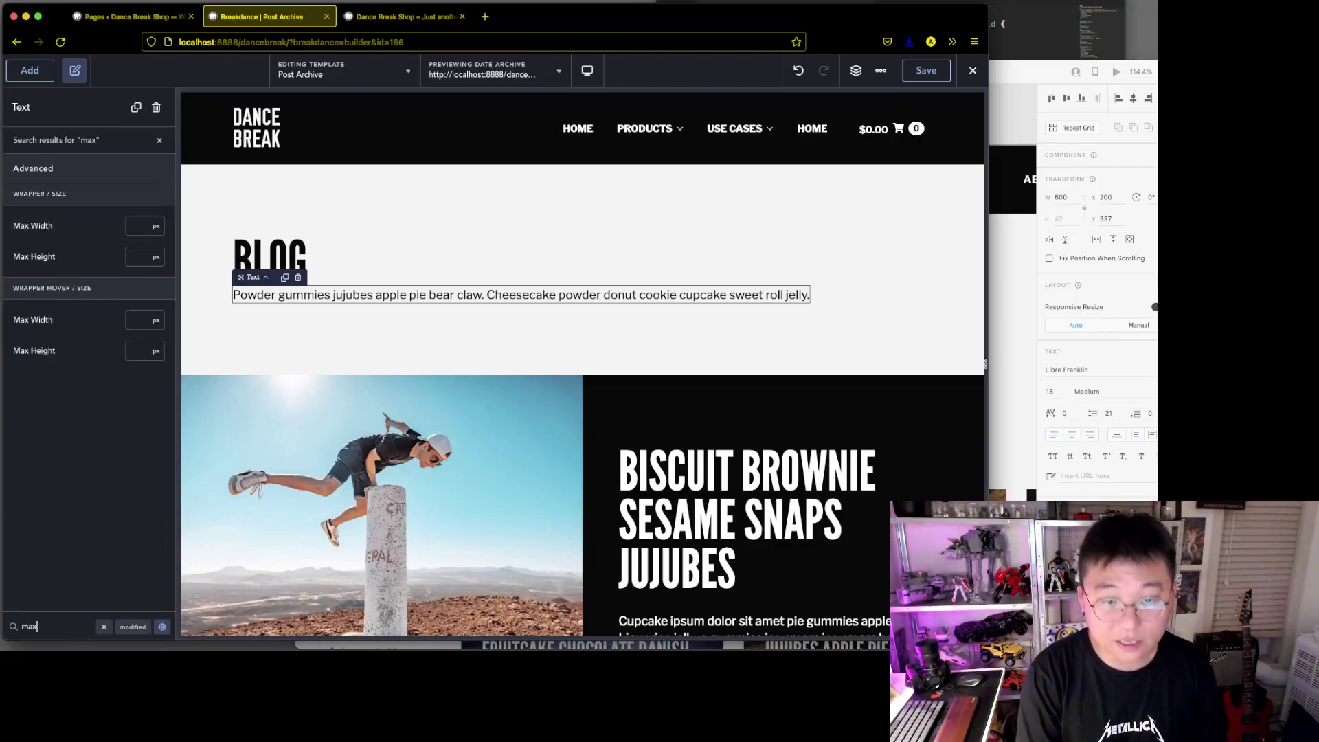
pyautogui.click(157, 225)
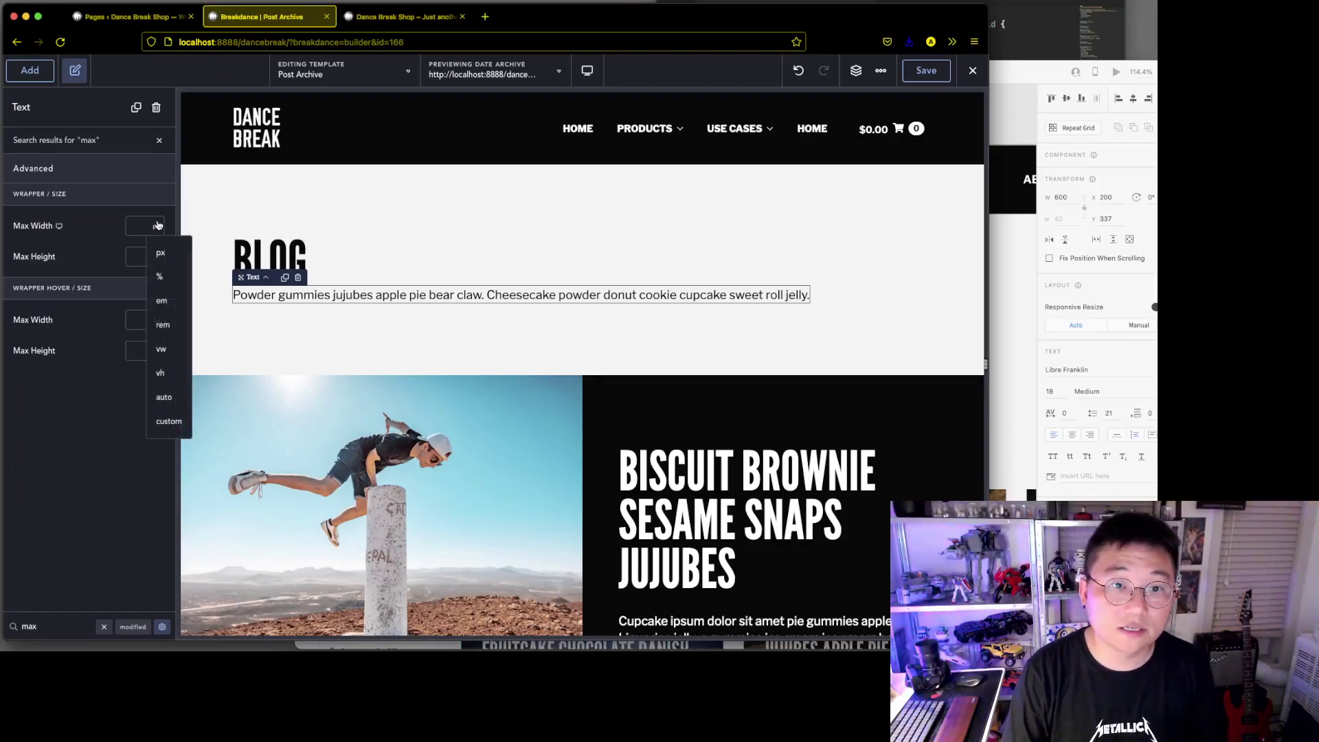
pyautogui.click(176, 332)
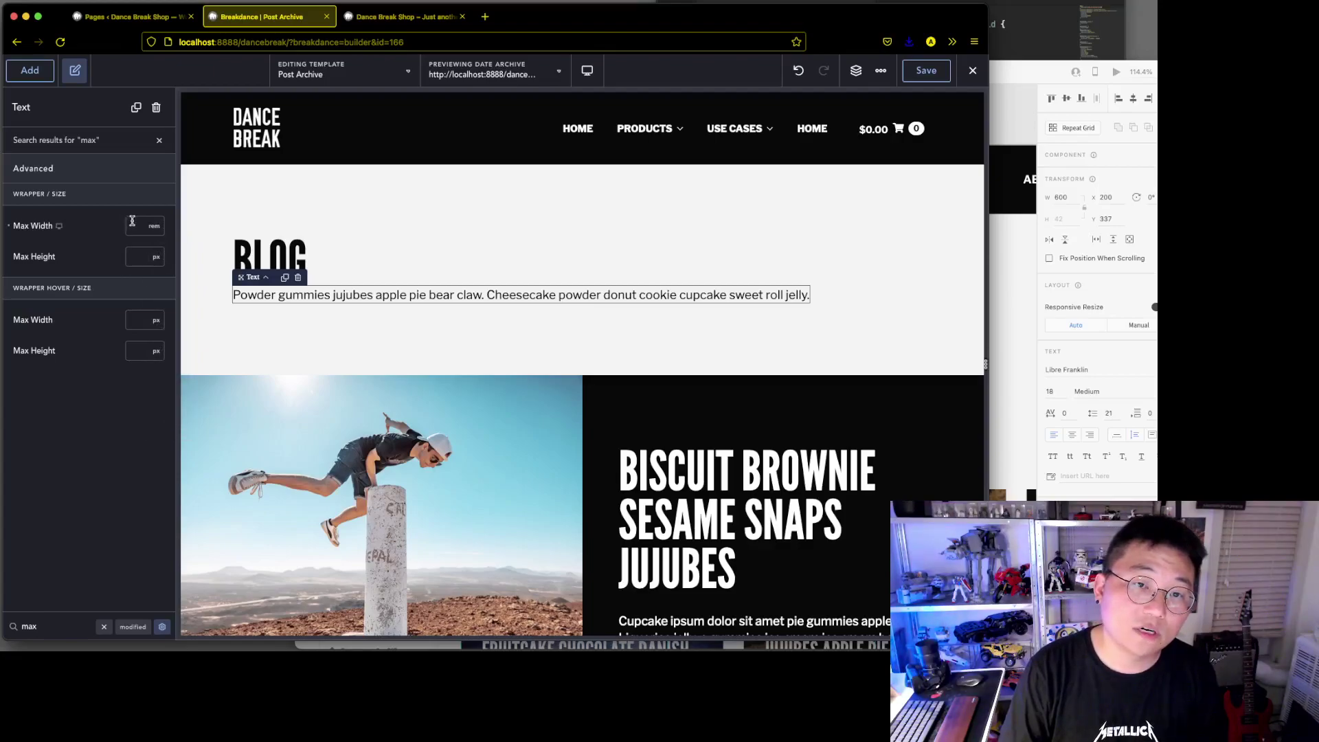
pyautogui.write('30')
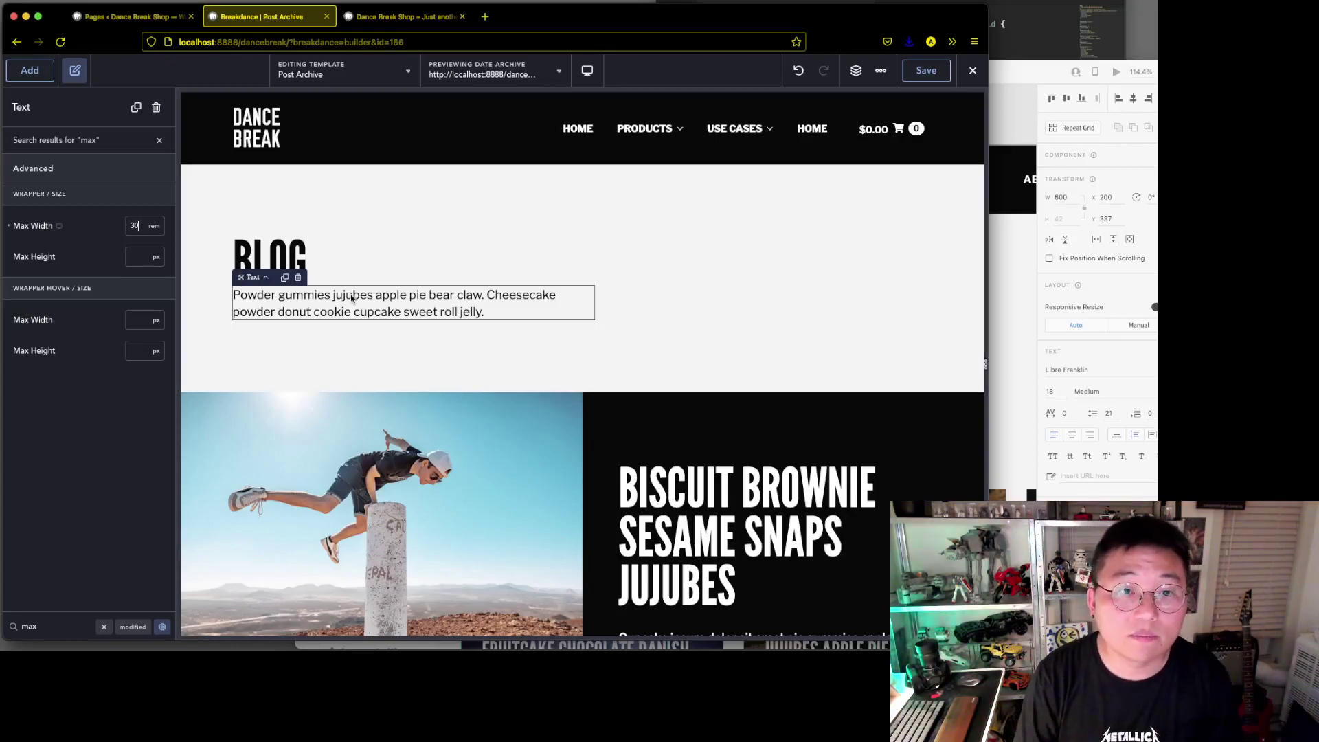
# Set the wrapper top margin of the intro Text element to 1.5 rem, checking the heading-to-paragraph gap in the mockup.
pyautogui.click(105, 627)
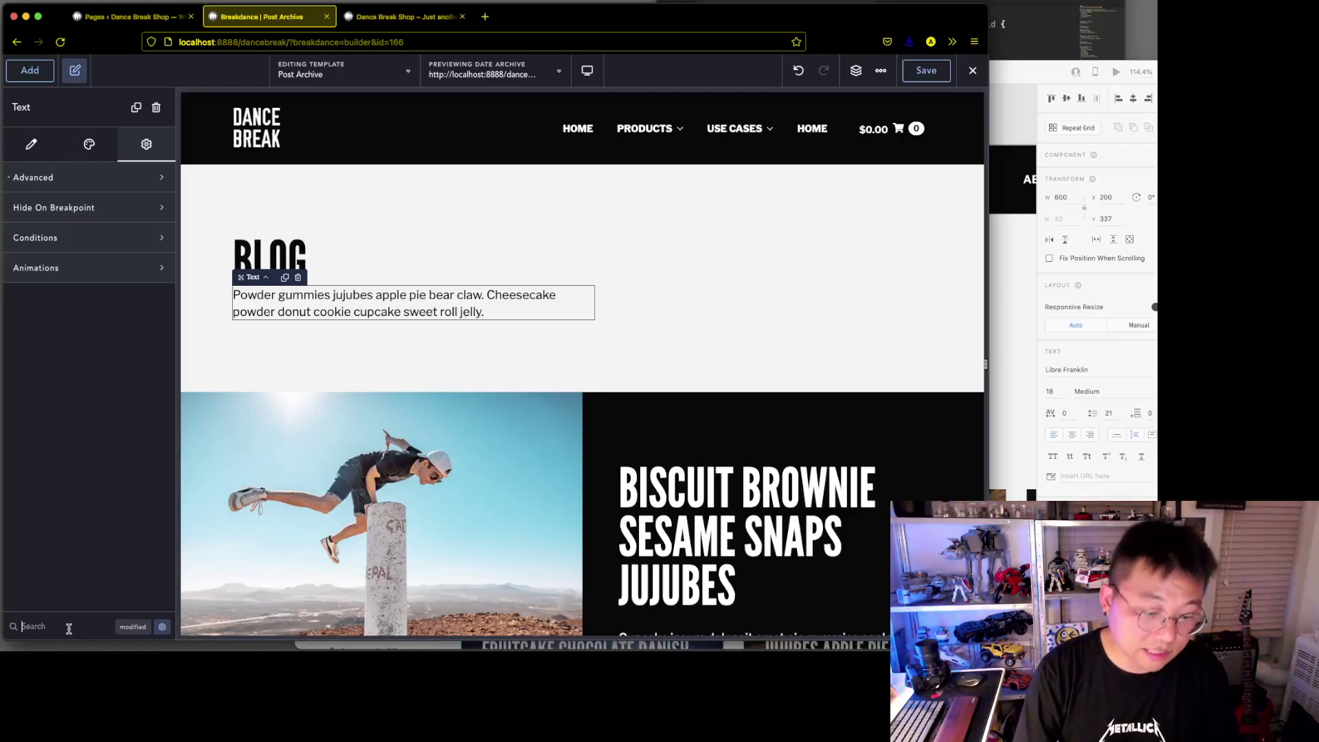
pyautogui.write('mar')
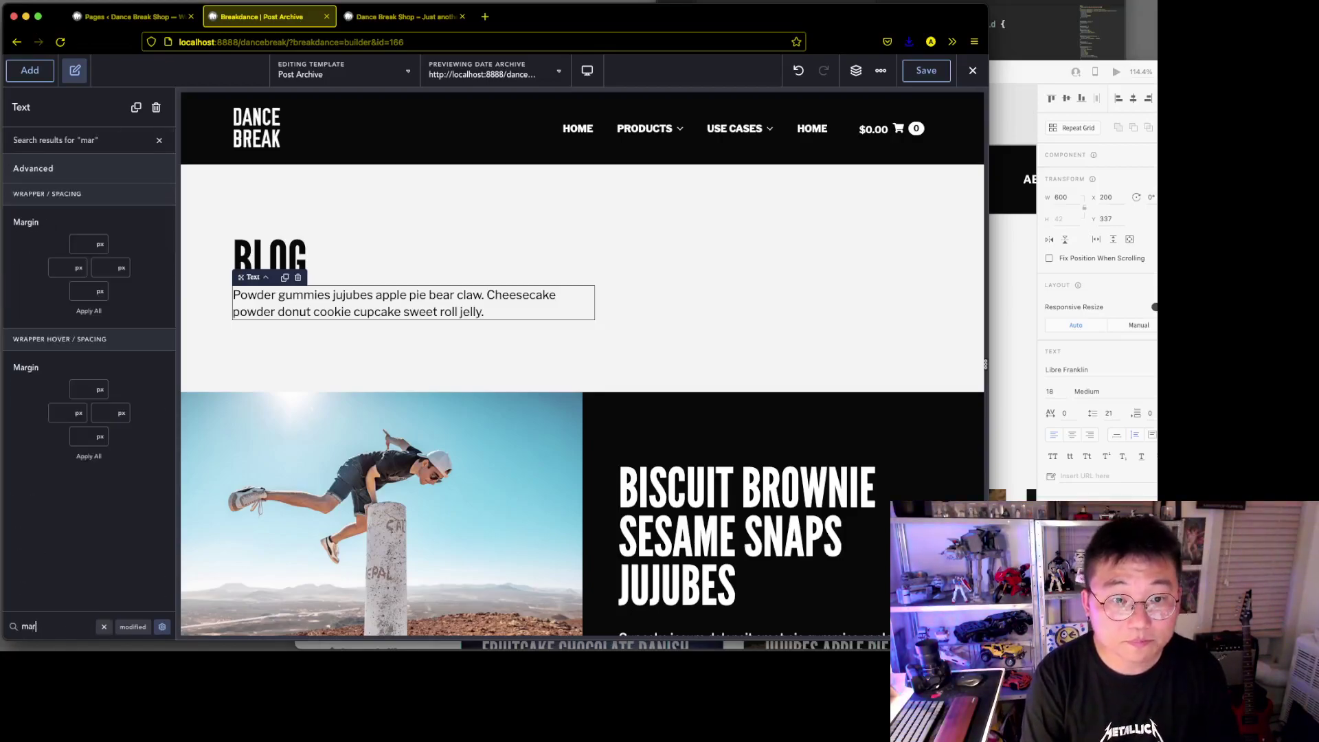
pyautogui.click(96, 245)
pyautogui.click(97, 325)
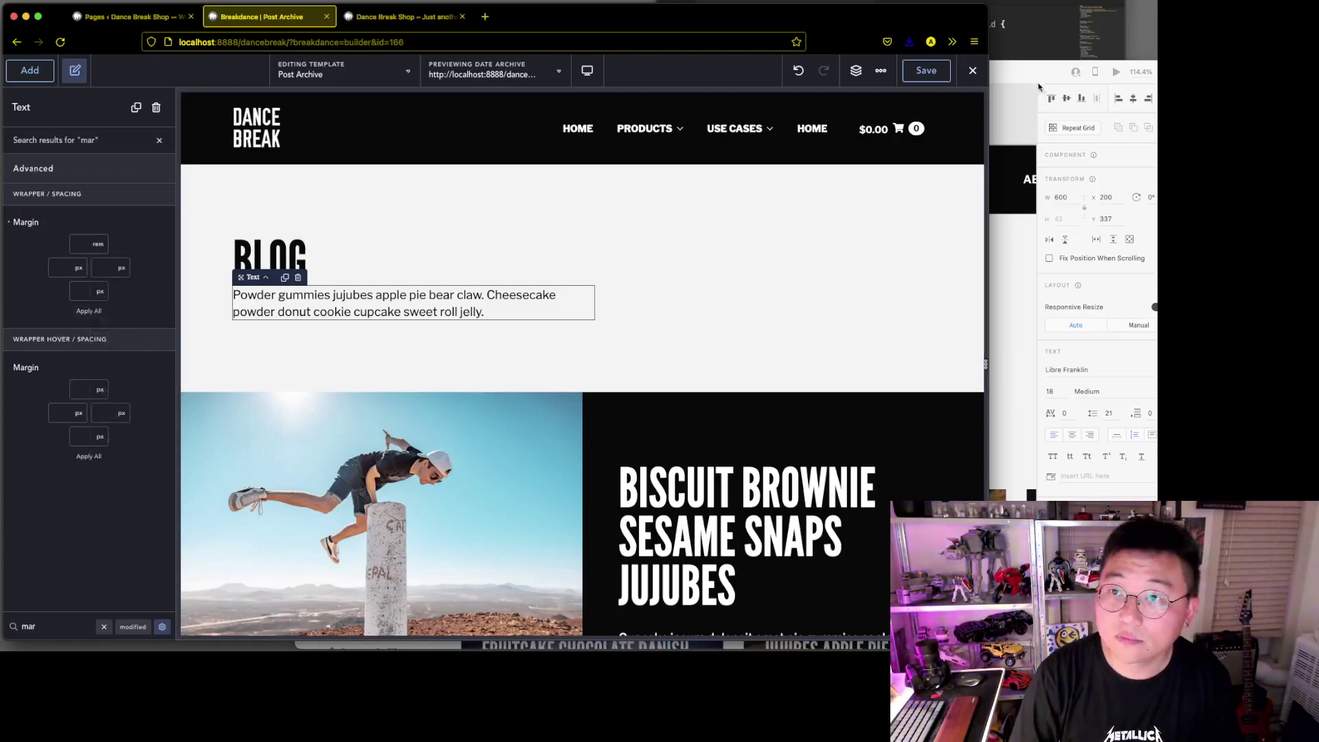
pyautogui.click(1041, 90)
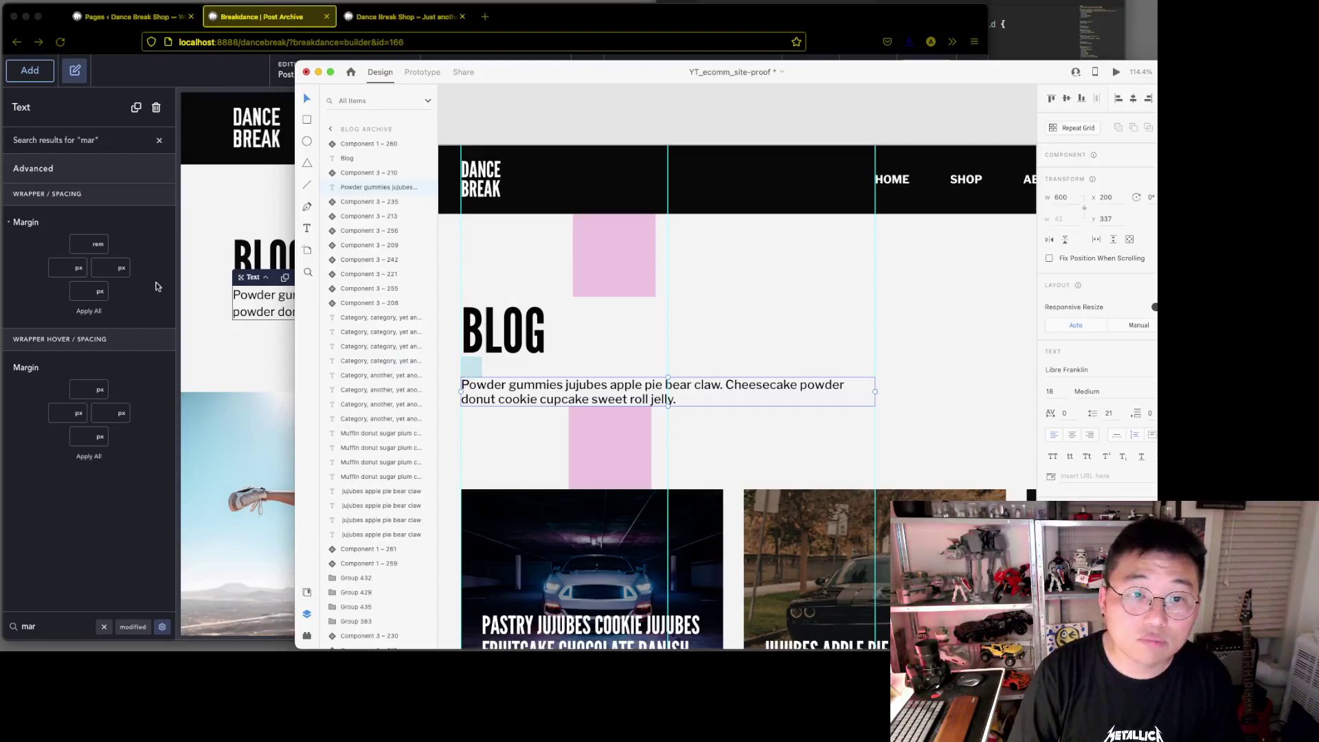
pyautogui.click(112, 263)
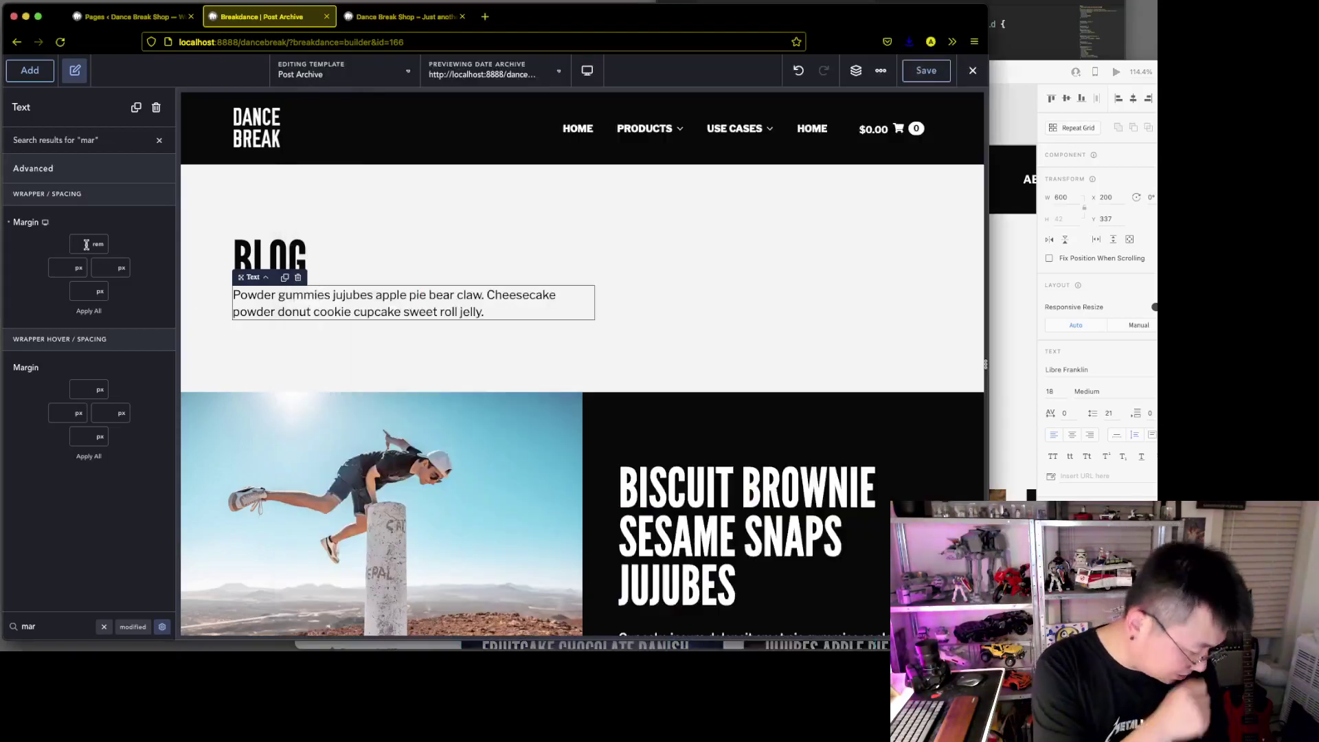
pyautogui.write('1.5')
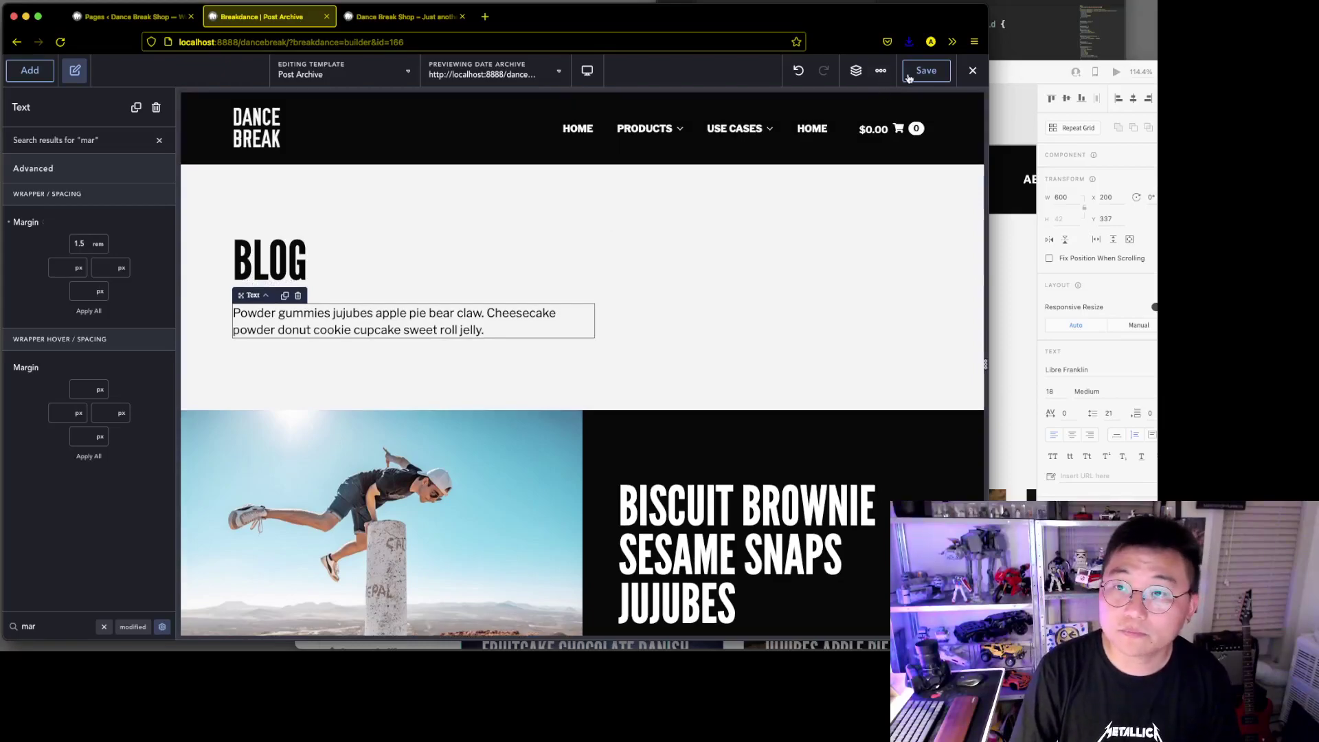
# Review the post card grid in the mockup, then return to the builder and add a second Section below the Blog intro.
pyautogui.click(1013, 78)
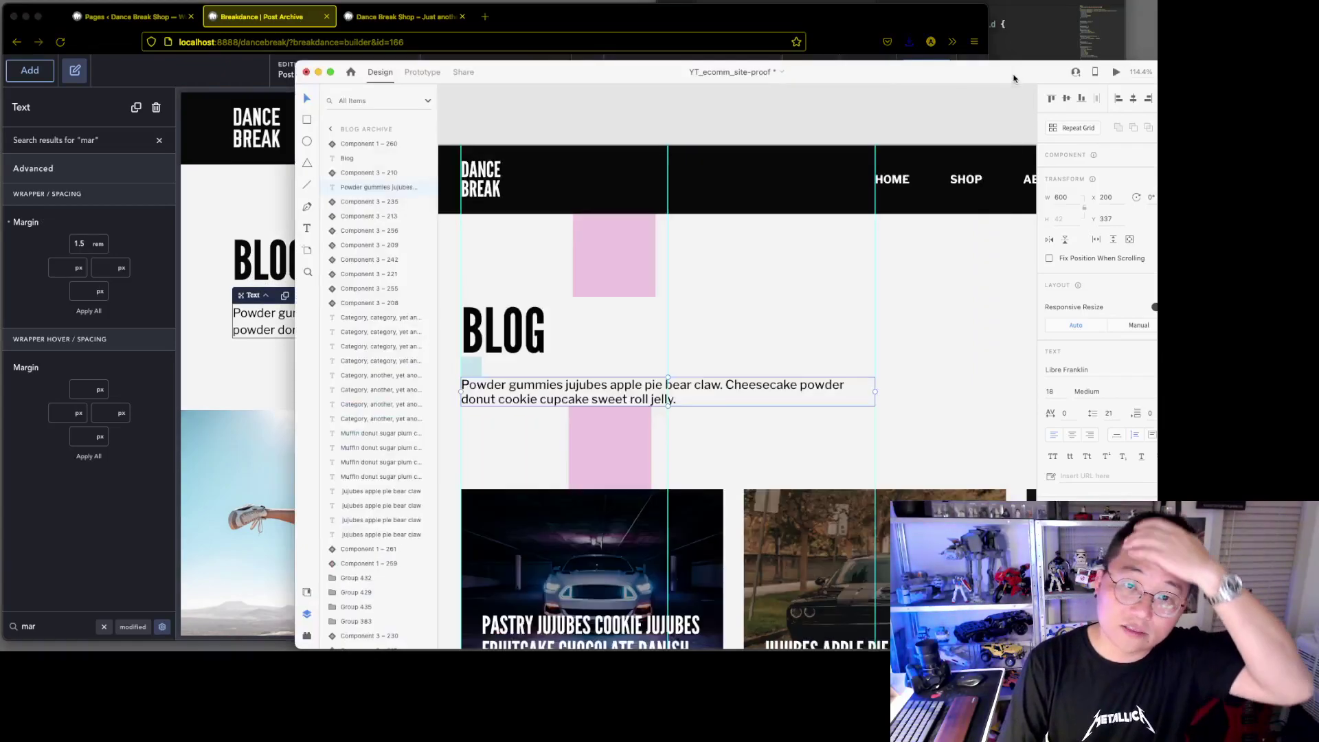
pyautogui.scroll(-5, 788, 305)
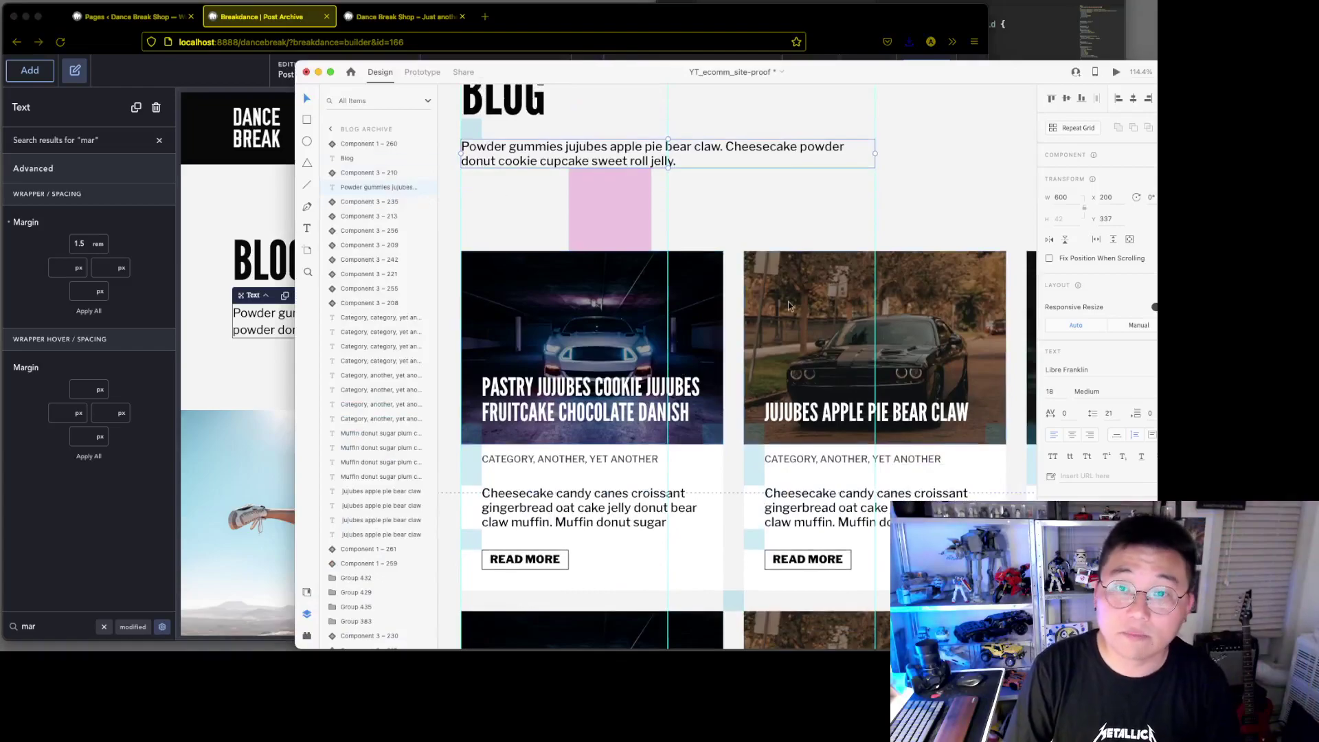
pyautogui.scroll(-5, 789, 305)
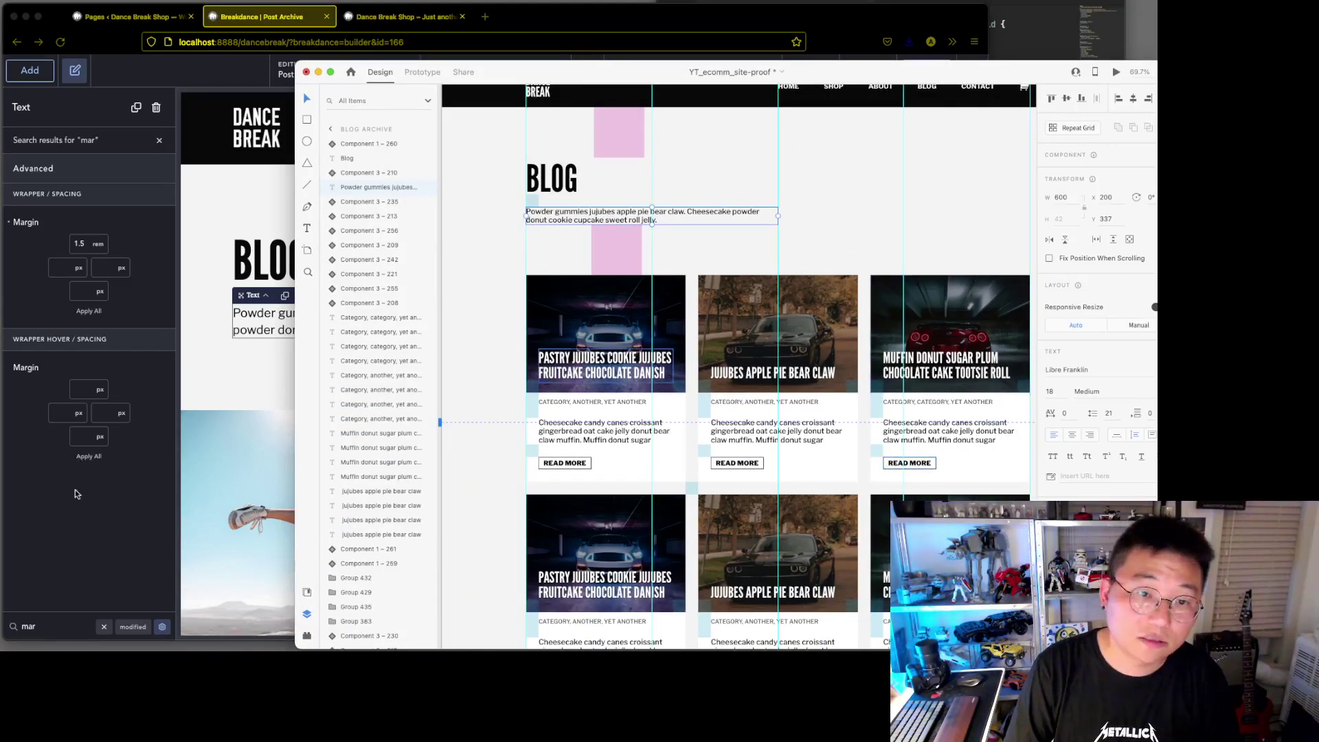
pyautogui.click(75, 490)
pyautogui.click(103, 626)
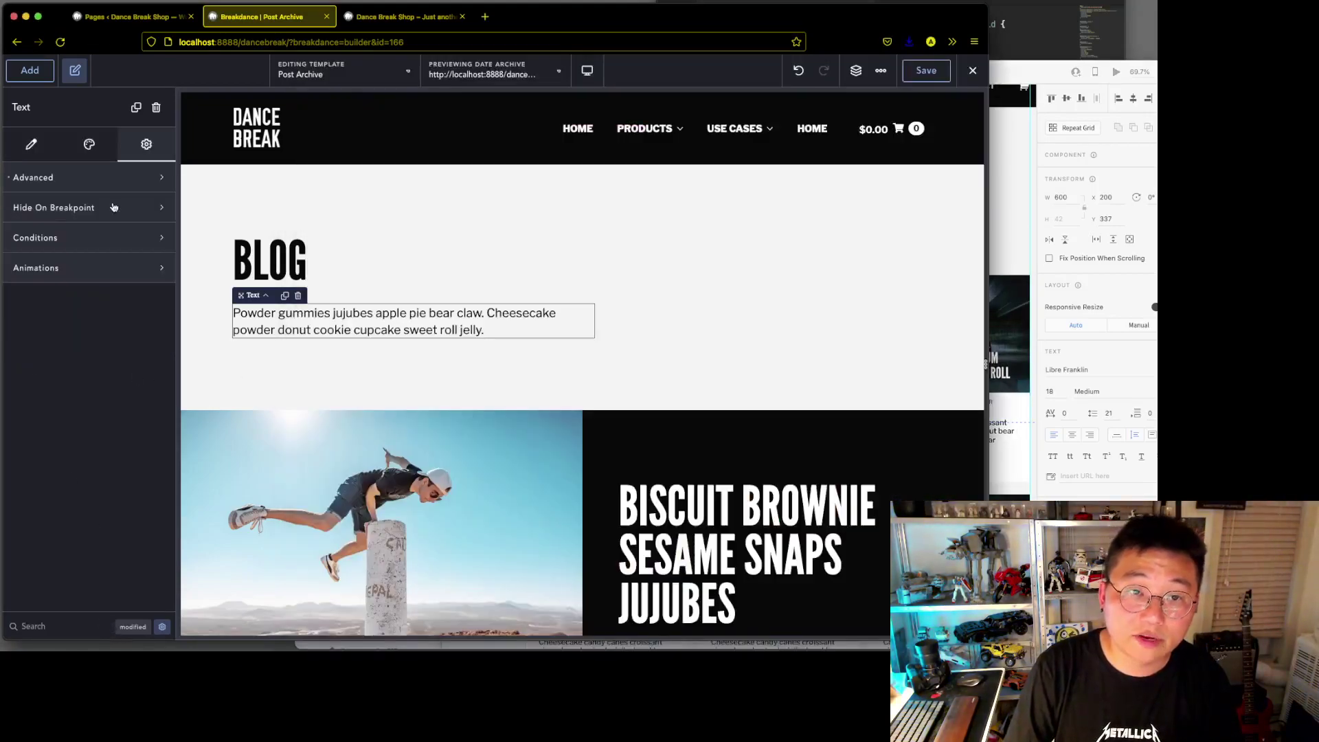
pyautogui.click(42, 76)
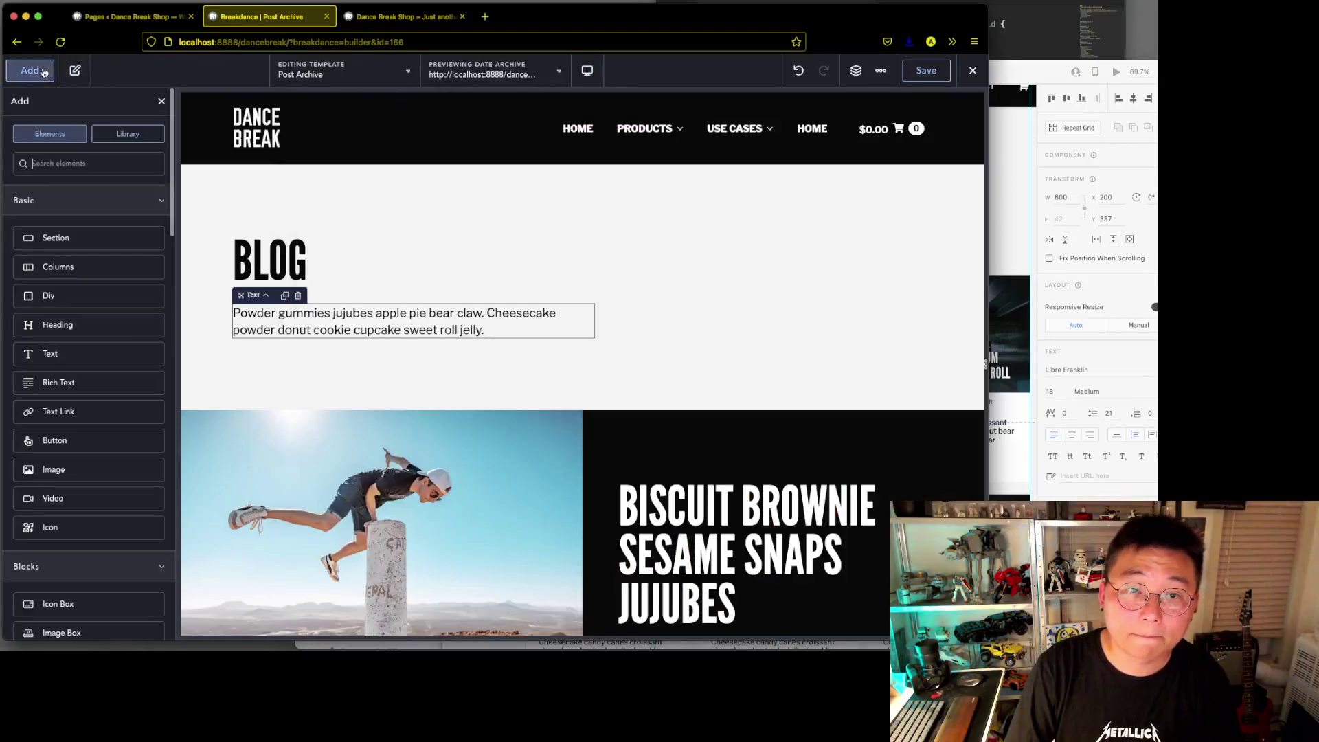
pyautogui.click(76, 239)
# Check the spacing above the cards in the mockup and set the new section's top padding to 0 px.
pyautogui.click(1035, 72)
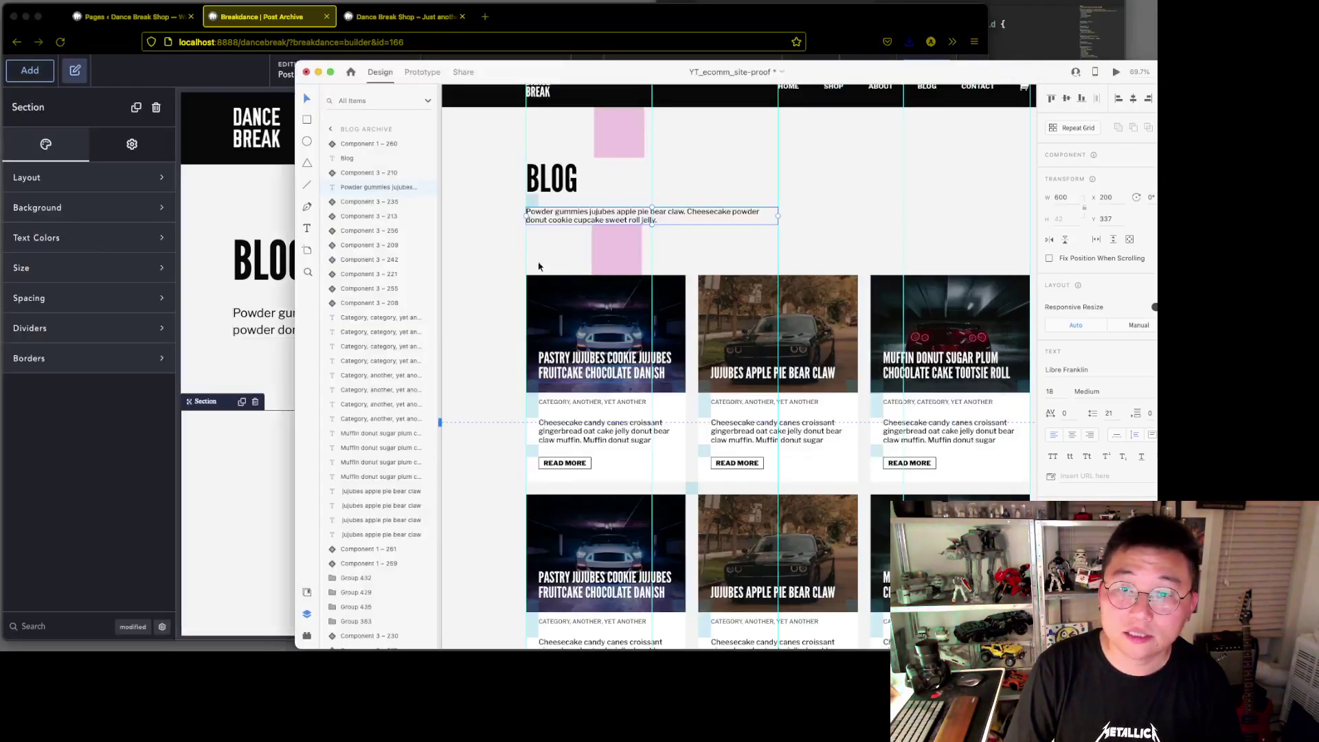
pyautogui.scroll(-3, 760, 344)
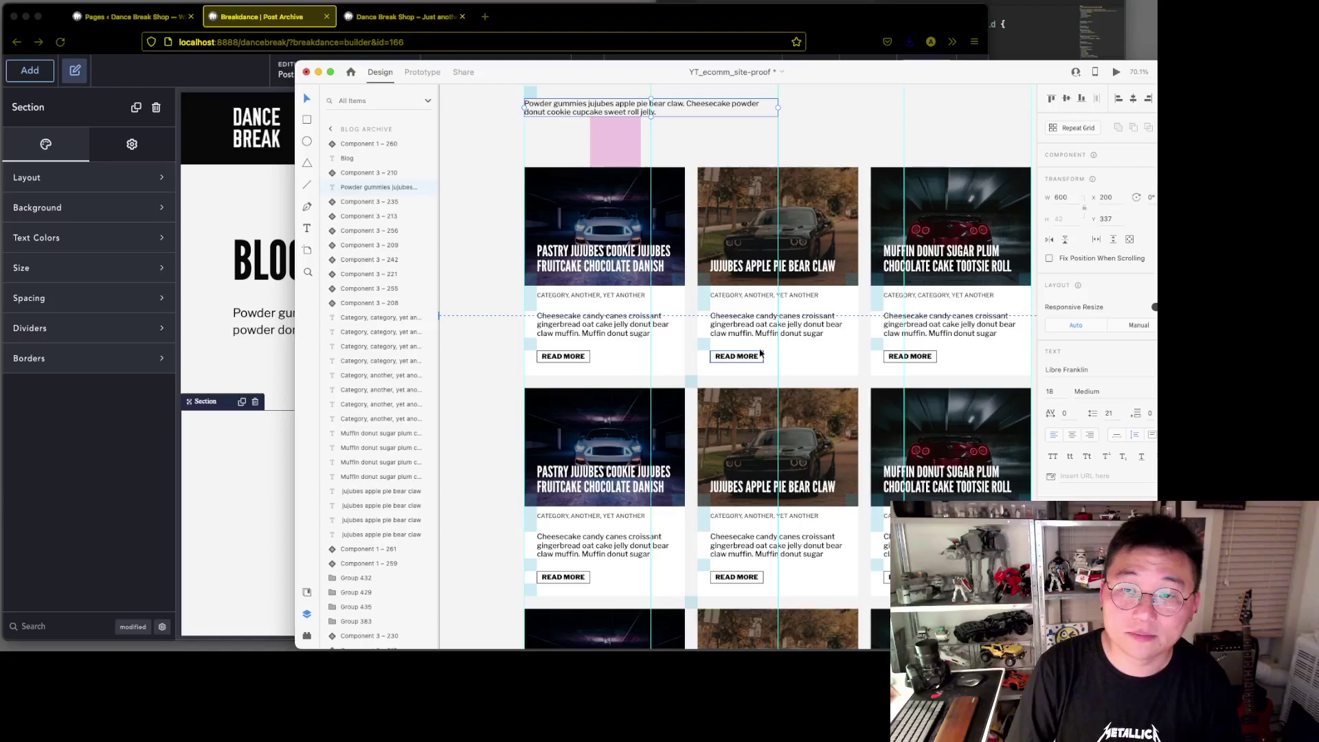
pyautogui.click(94, 481)
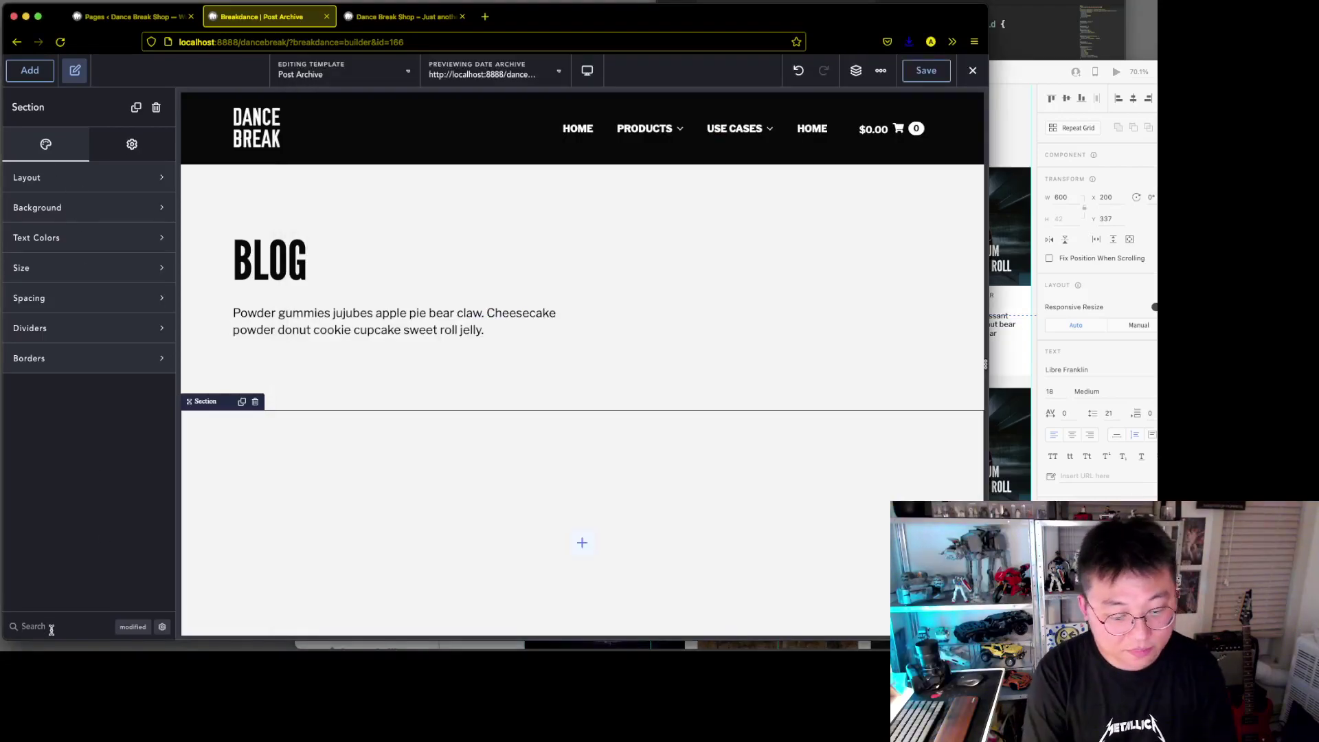
pyautogui.write('pad')
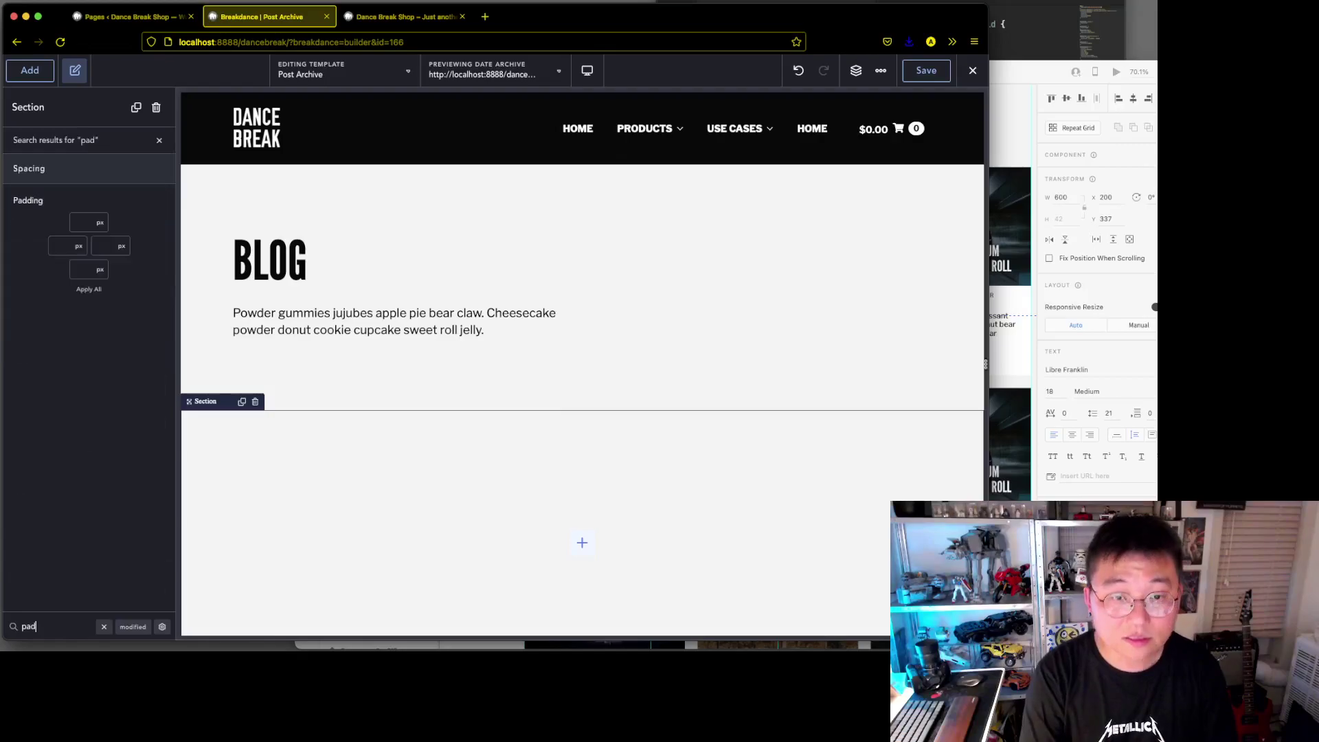
pyautogui.click(99, 223)
pyautogui.click(81, 223)
pyautogui.write('0')
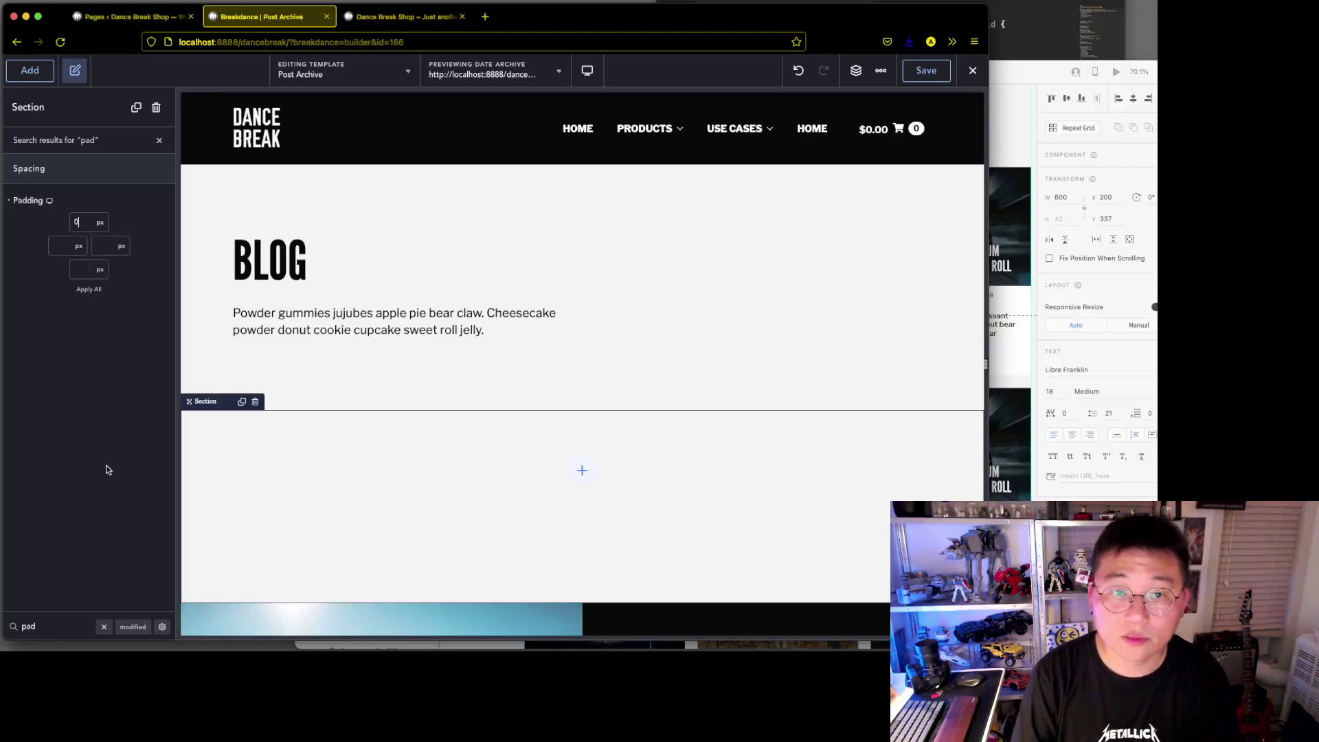
# Add a Post List element from the Dynamic elements to the new section.
pyautogui.click(36, 69)
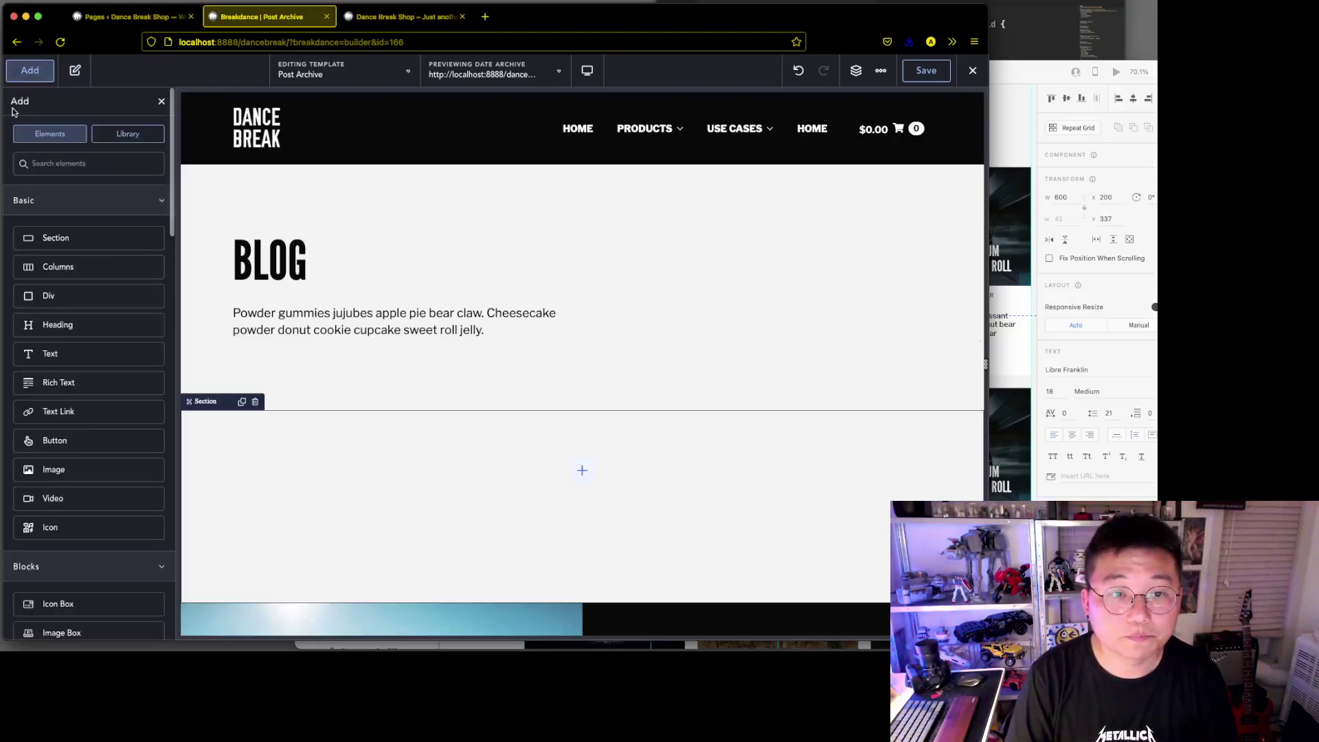
pyautogui.scroll(-10, 61, 309)
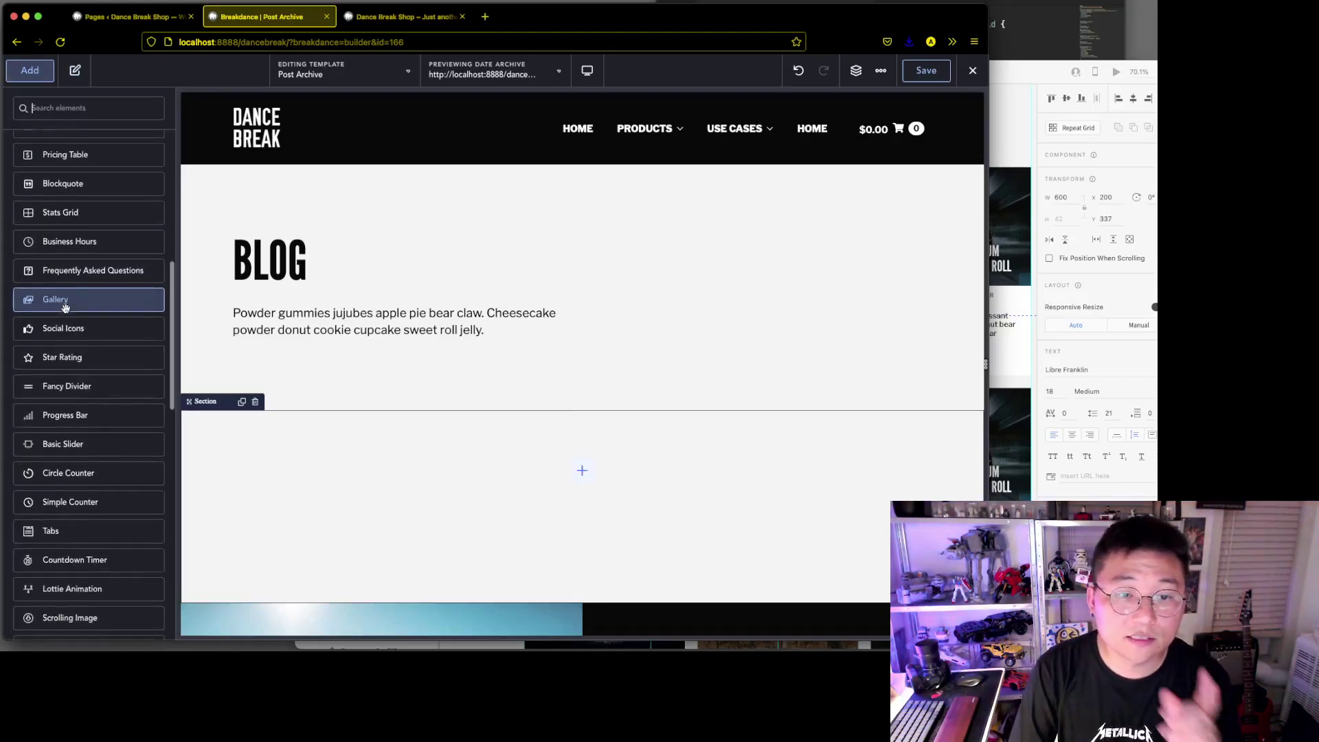
pyautogui.scroll(-10, 65, 306)
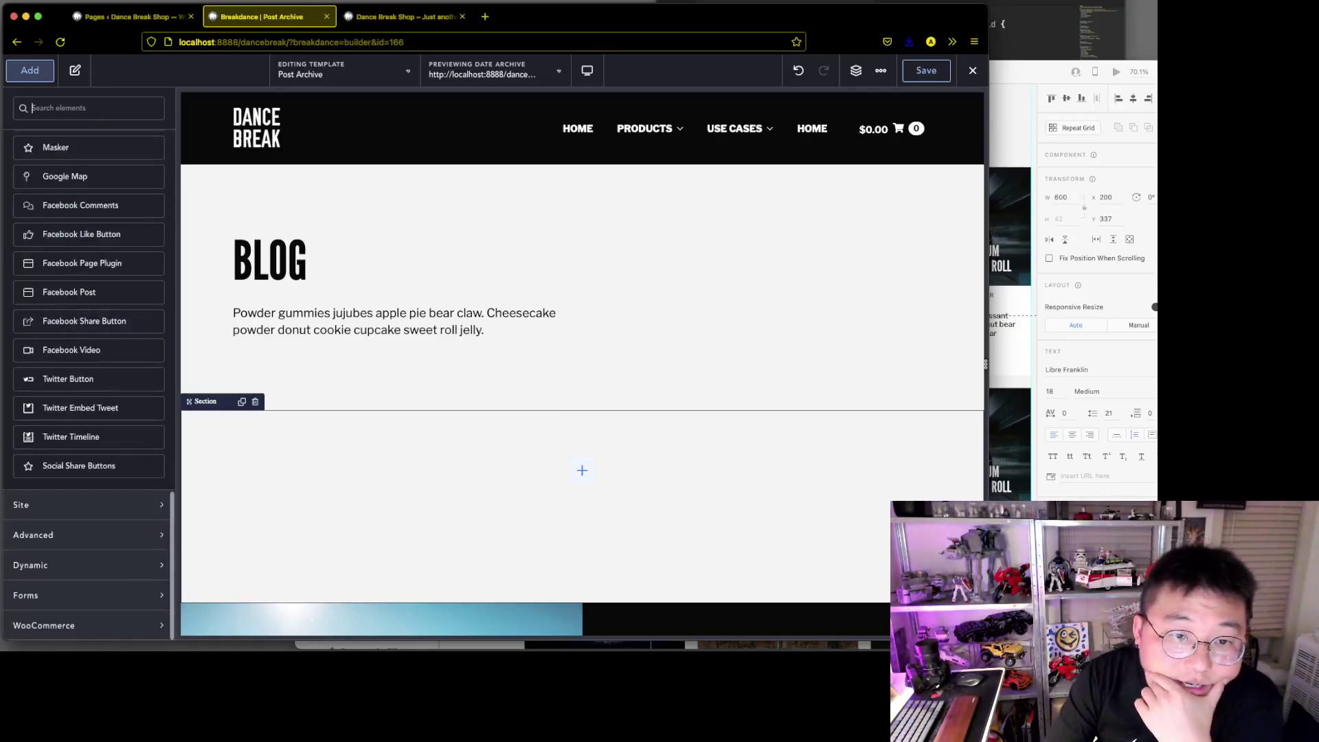
pyautogui.click(100, 564)
pyautogui.scroll(-5, 102, 565)
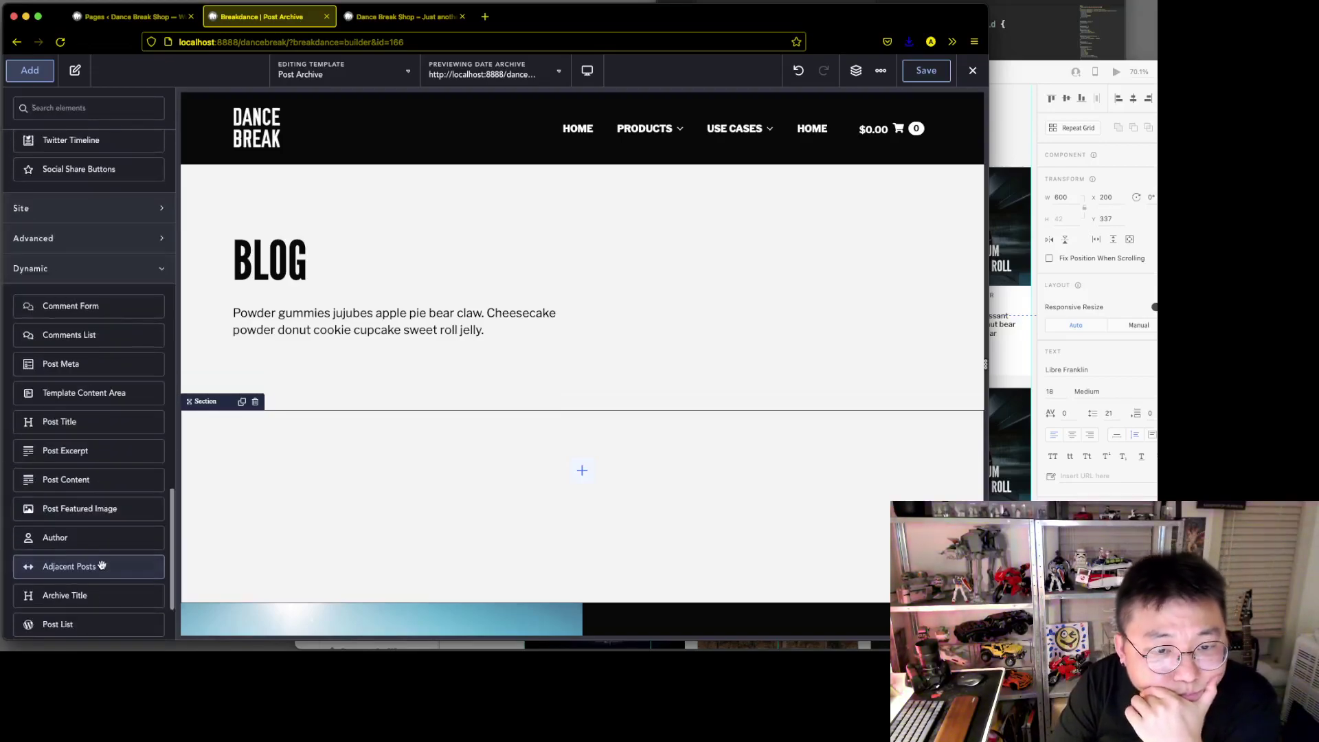
pyautogui.scroll(-1, 145, 520)
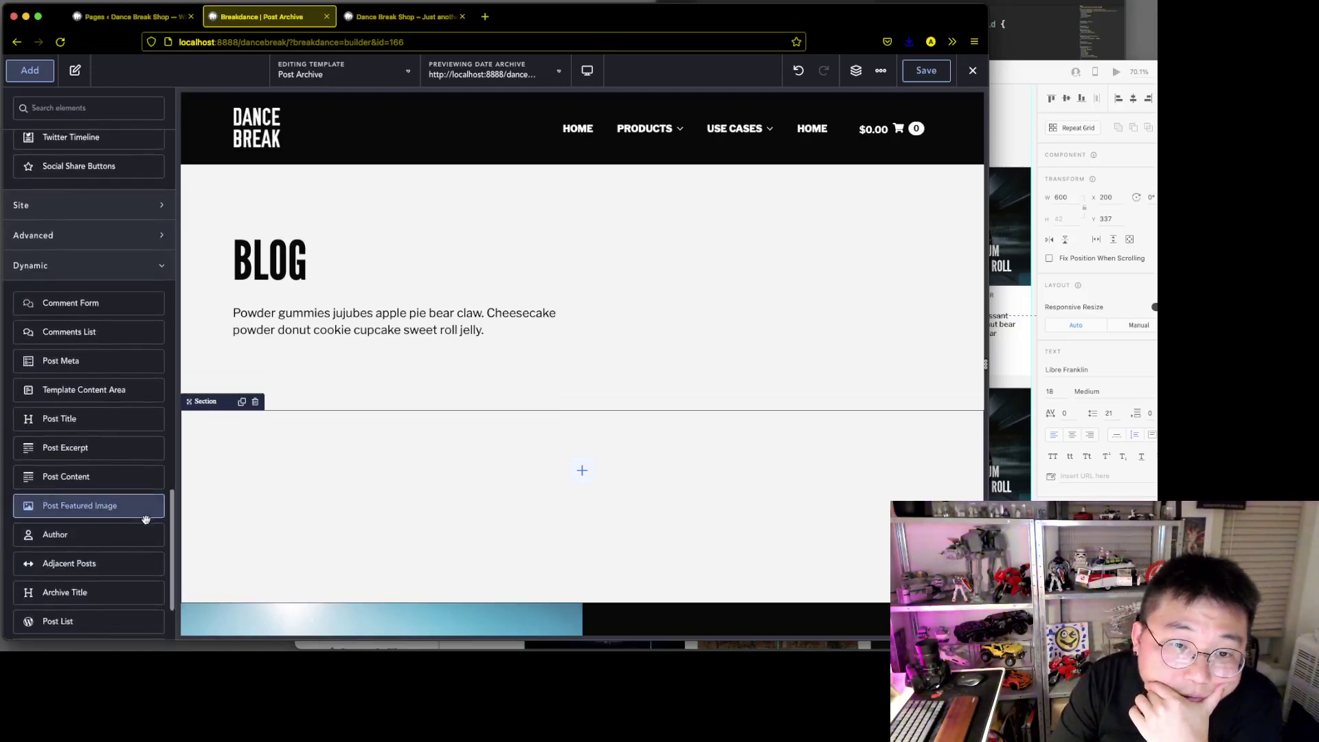
pyautogui.scroll(-4, 145, 520)
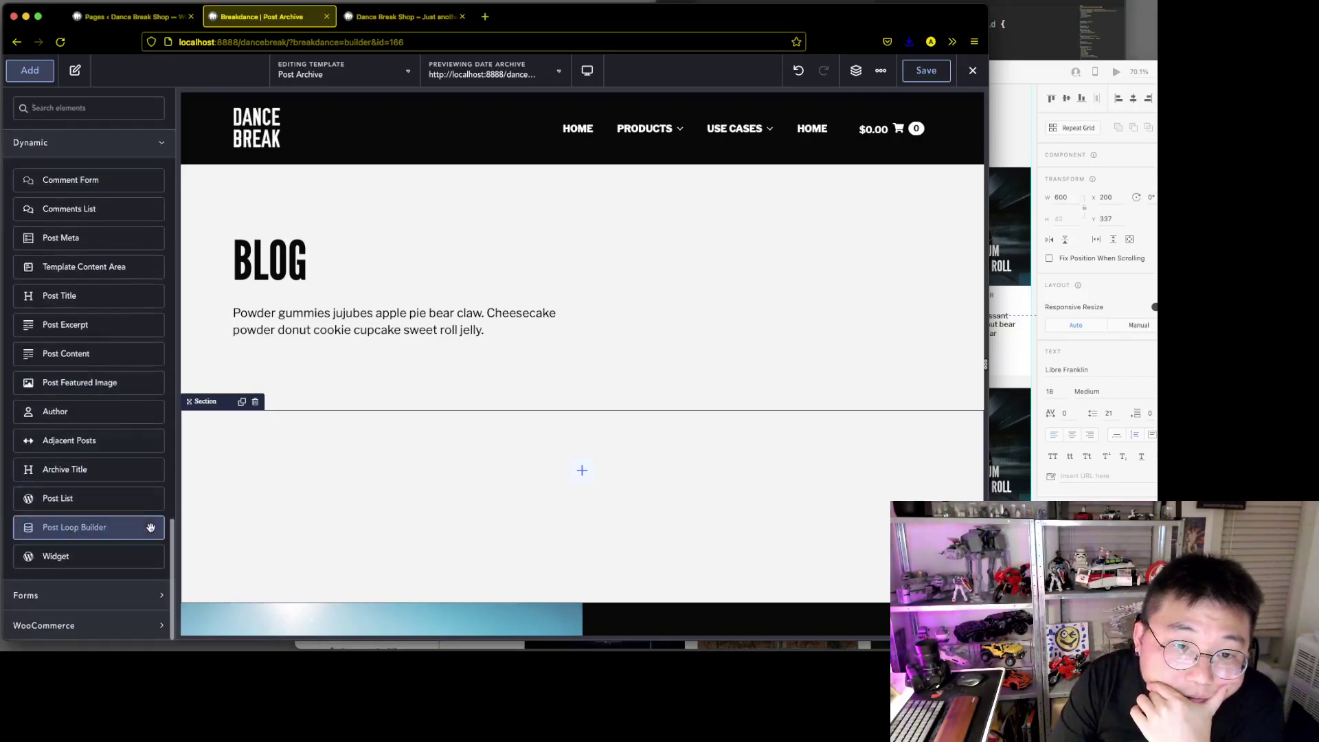
pyautogui.click(96, 501)
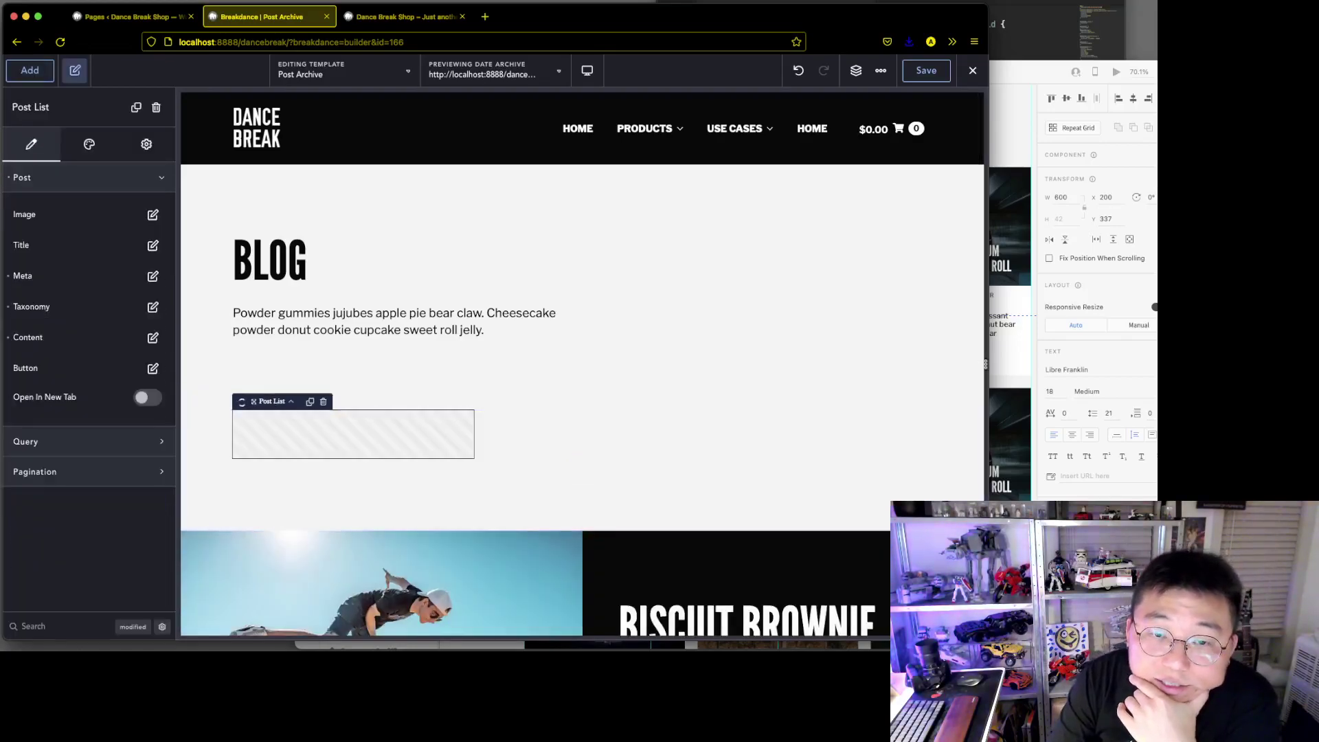
# Compare the Post List's card layout with the blog cards in the mockup, placing the mockup beside the builder.
pyautogui.scroll(-2, 1098, 295)
pyautogui.scroll(-5, 827, 529)
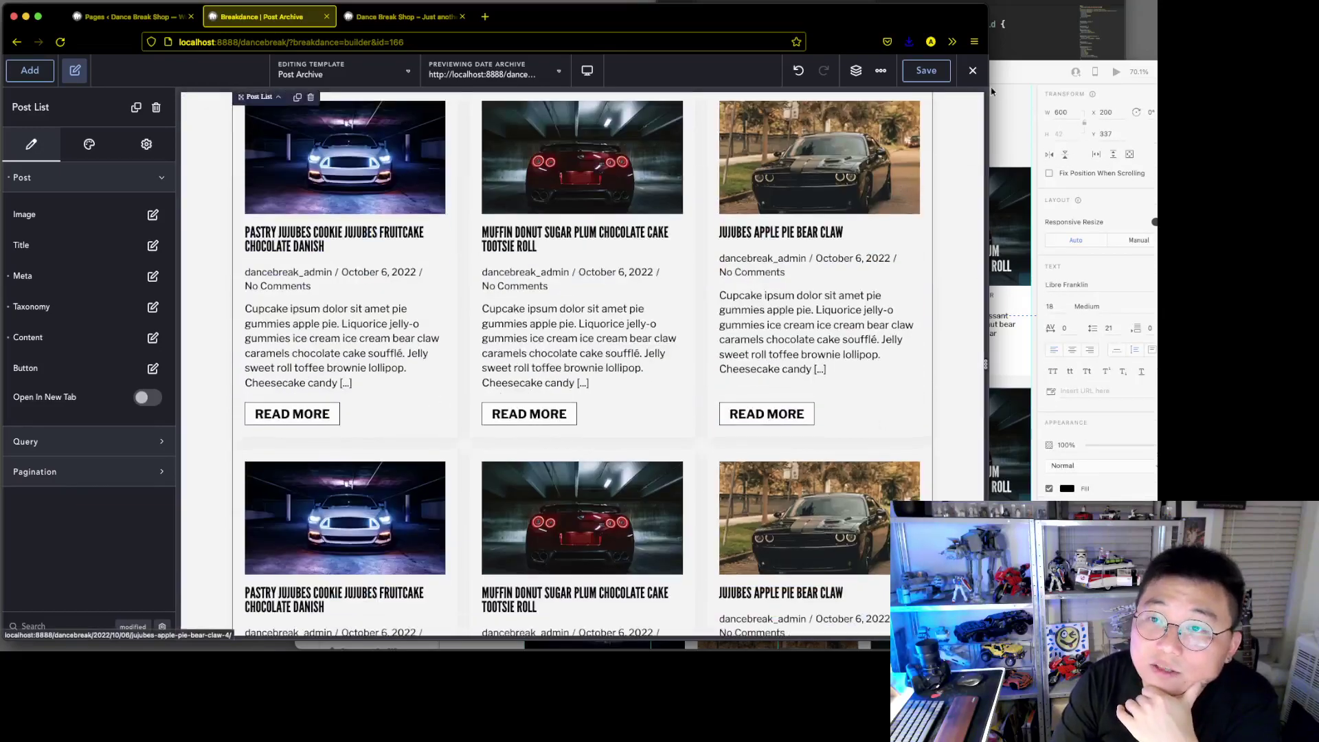
pyautogui.click(1008, 72)
pyautogui.moveTo(516, 69); pyautogui.dragTo(756, 63)
pyautogui.scroll(1, 303, 260)
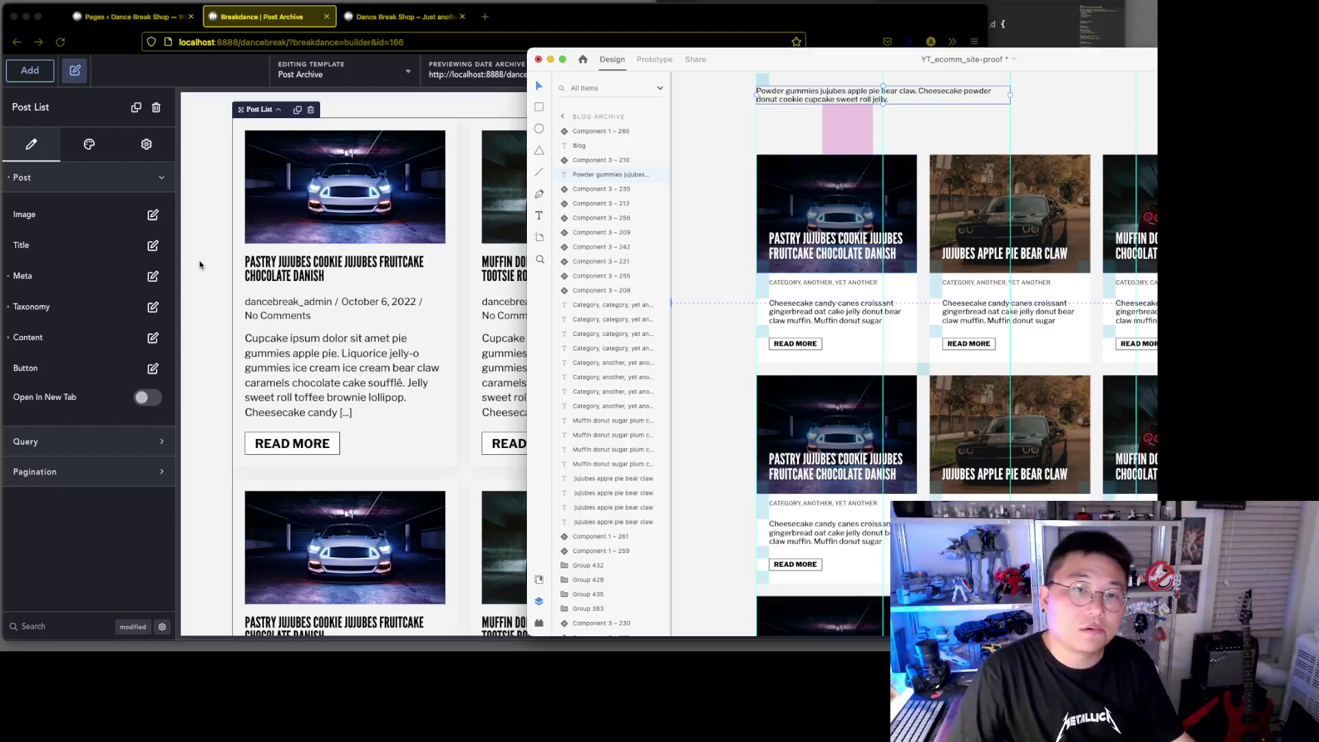
pyautogui.click(234, 270)
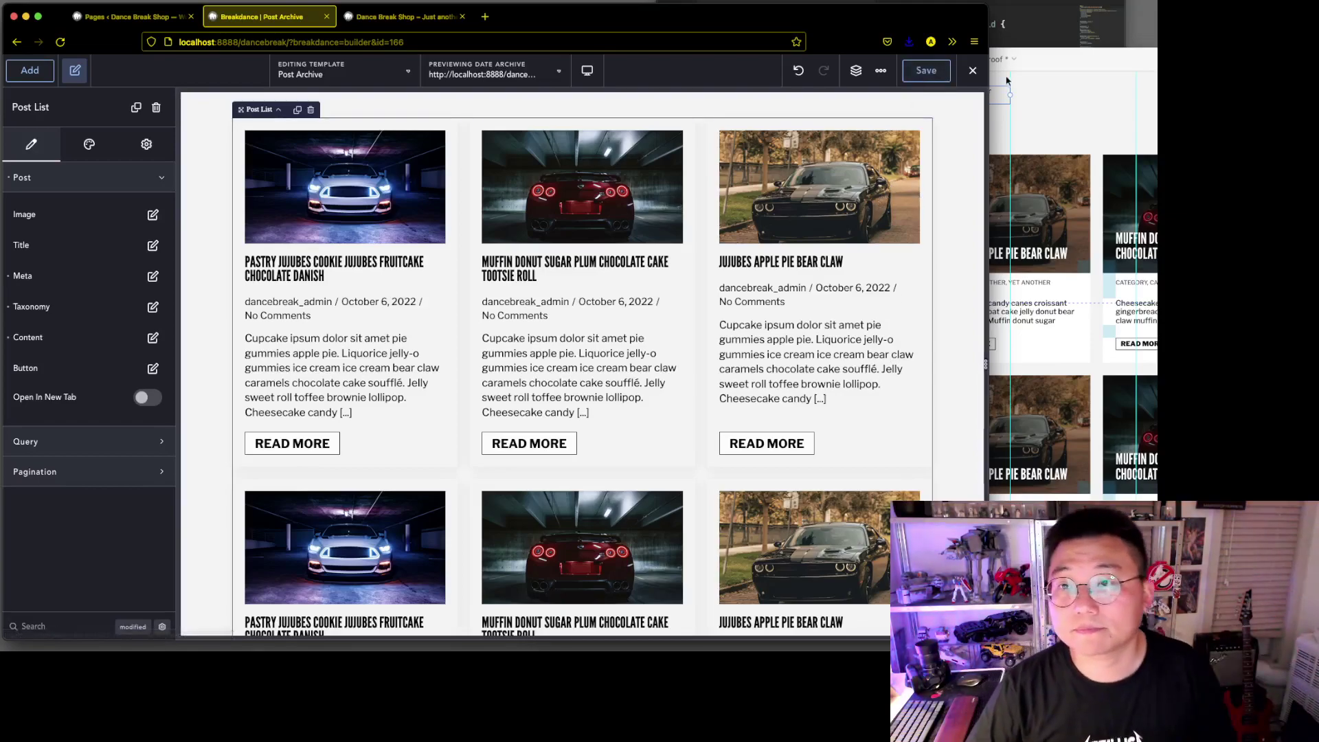
# Exit the builder to the WordPress admin, go to Breakdance's Global Blocks and start adding a new global block.
pyautogui.moveTo(957, 72)
pyautogui.click(949, 124)
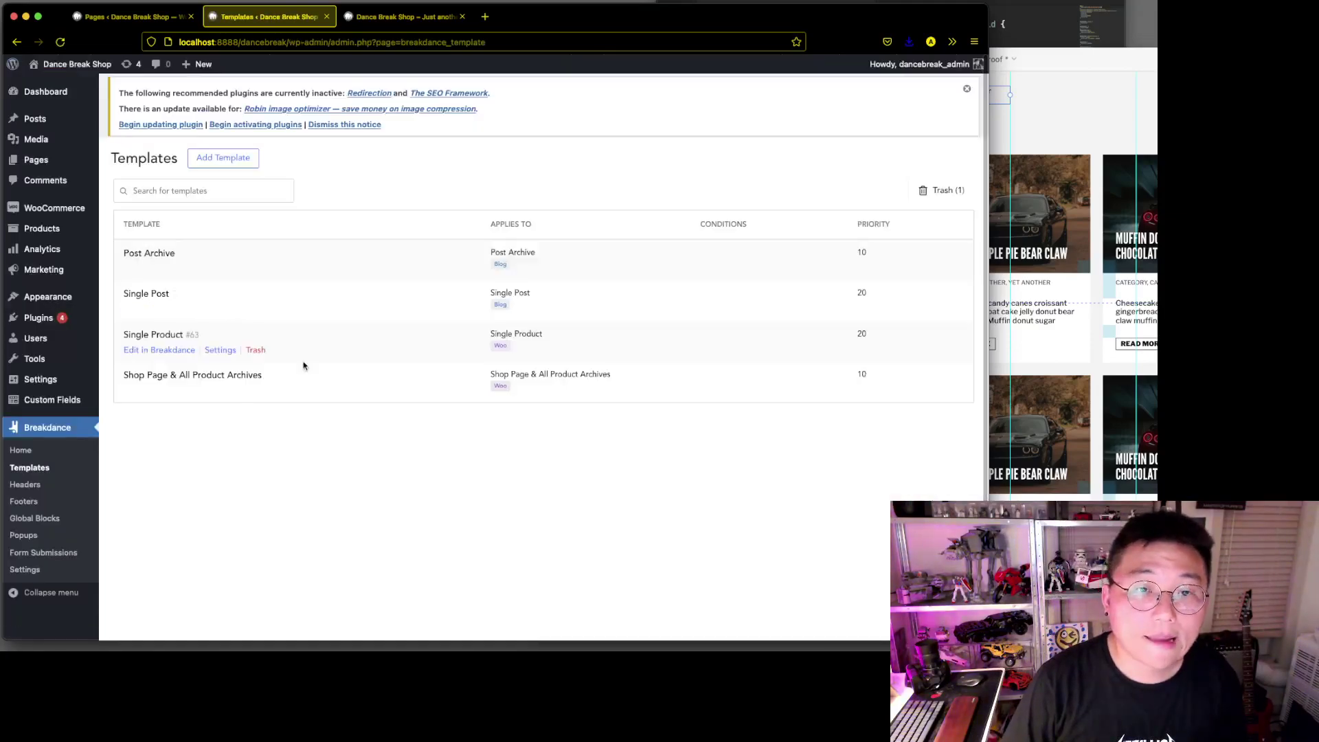
pyautogui.click(35, 519)
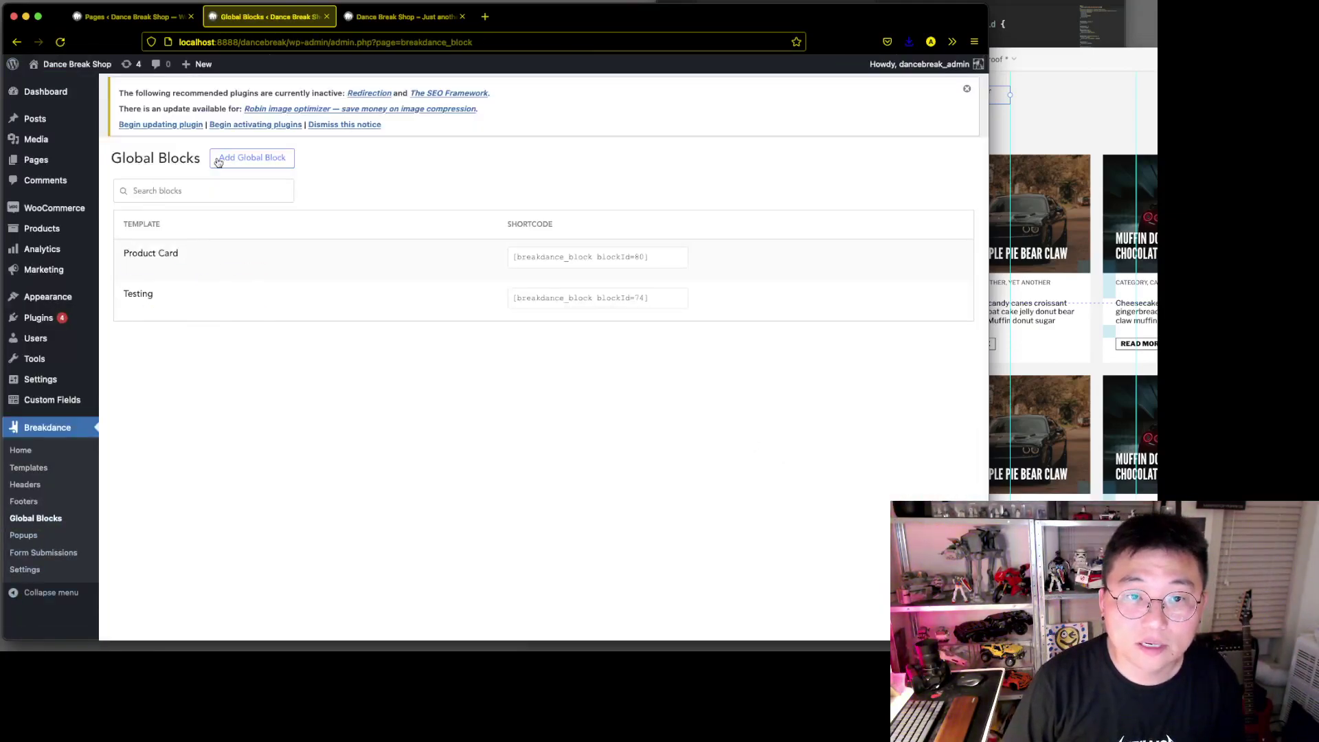
pyautogui.click(243, 160)
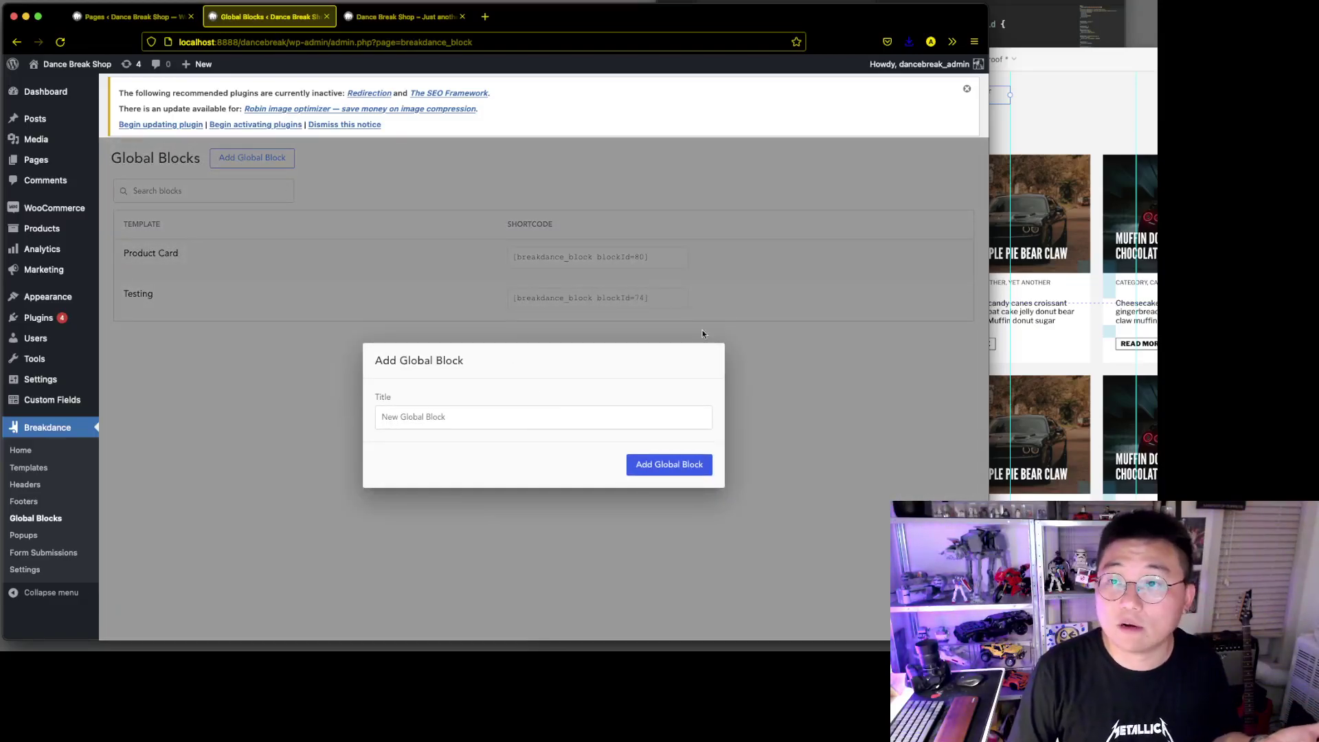
# Switch to the design mockup and examine the Blog Archive card grid, including each card's image, title, categories, excerpt and Read More button.
pyautogui.click(1111, 65)
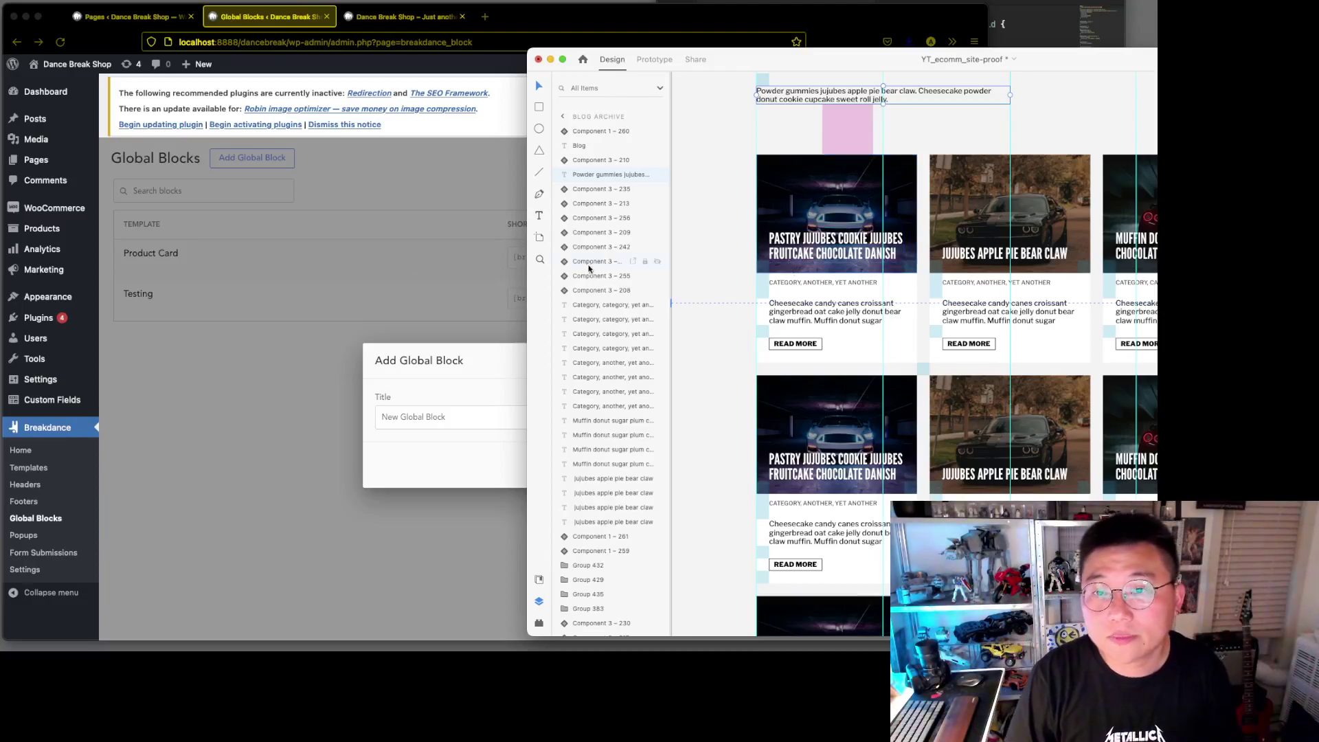
pyautogui.click(695, 336)
pyautogui.moveTo(776, 63); pyautogui.dragTo(580, 48)
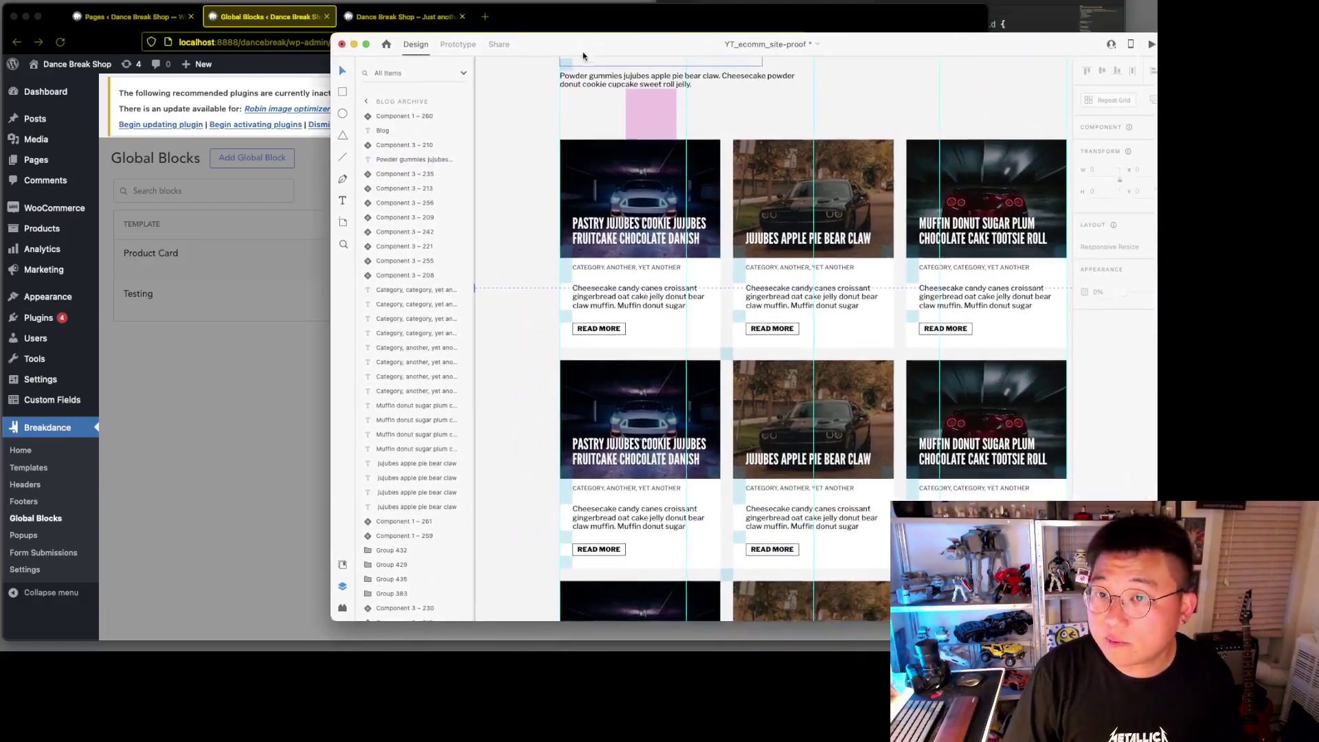
pyautogui.scroll(-5, 786, 220)
pyautogui.click(619, 326)
pyautogui.moveTo(1072, 41); pyautogui.dragTo(912, 34)
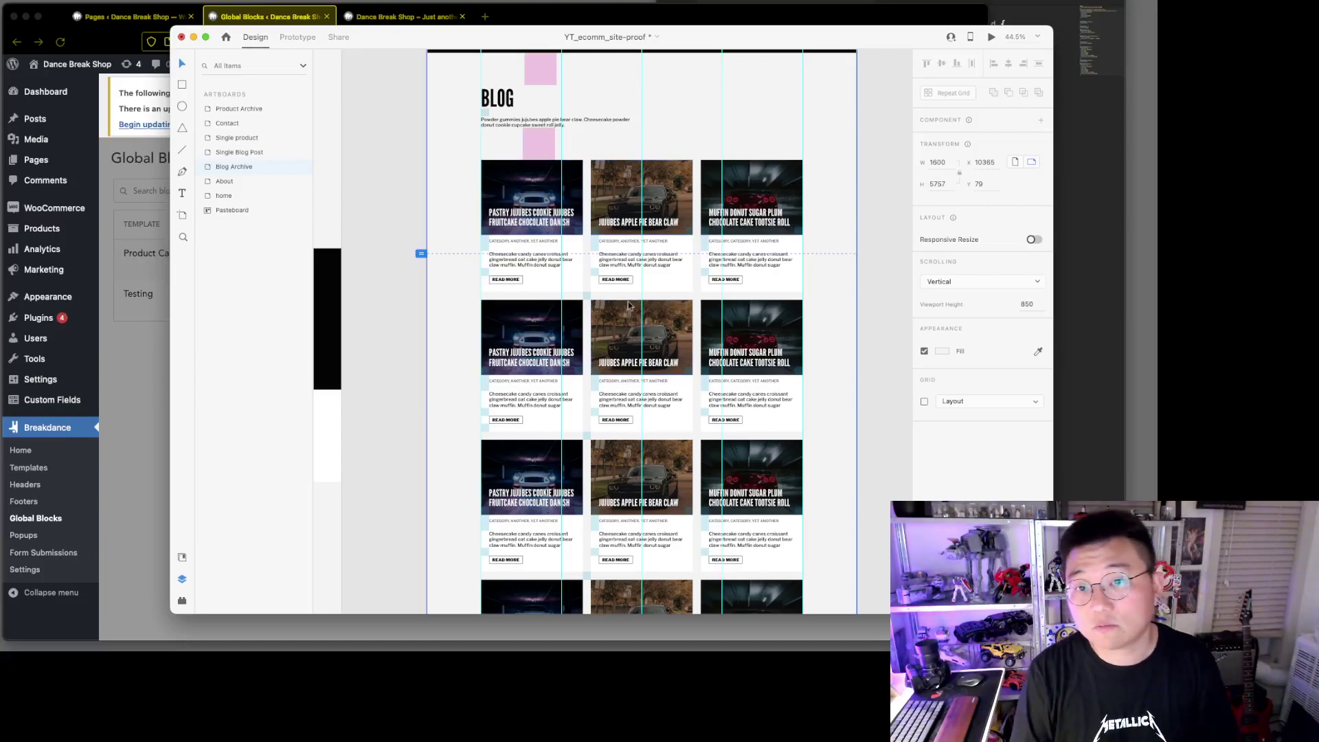
pyautogui.scroll(3, 670, 285)
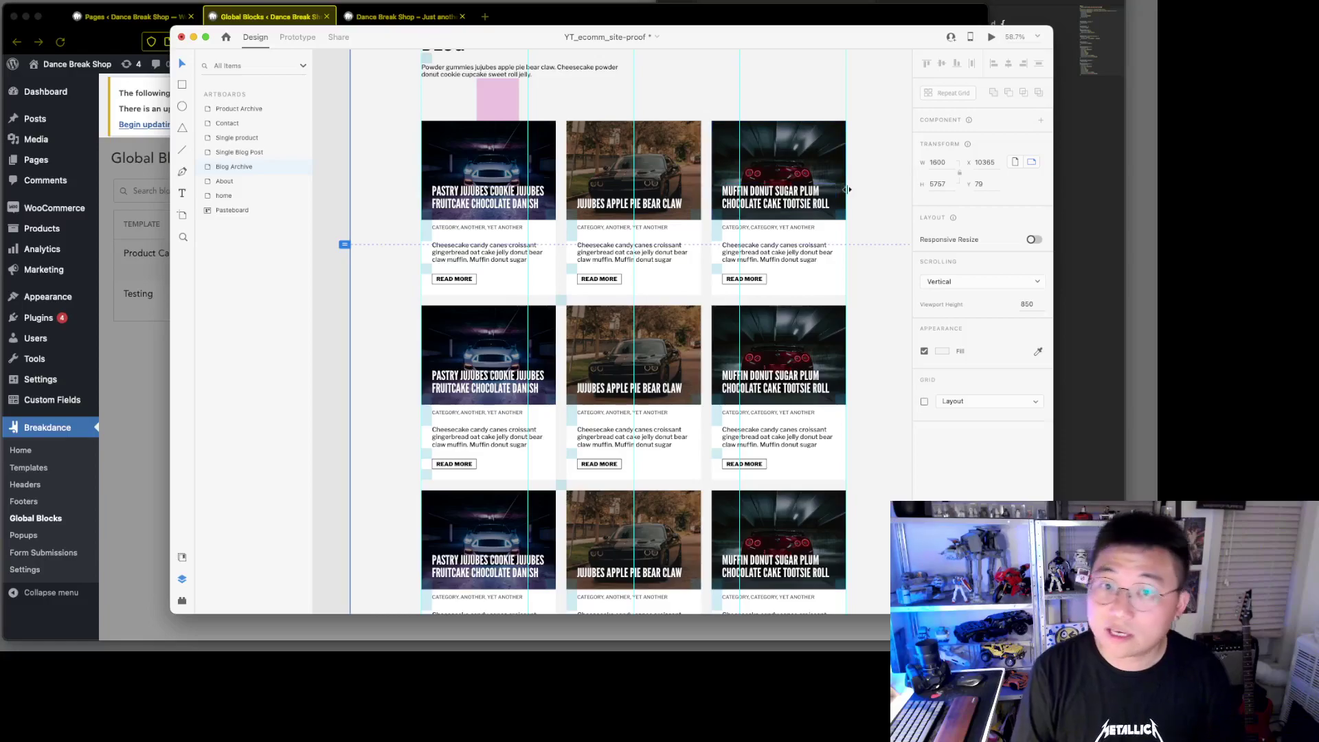
pyautogui.hscroll(2, 849, 210)
pyautogui.scroll(2, 833, 200)
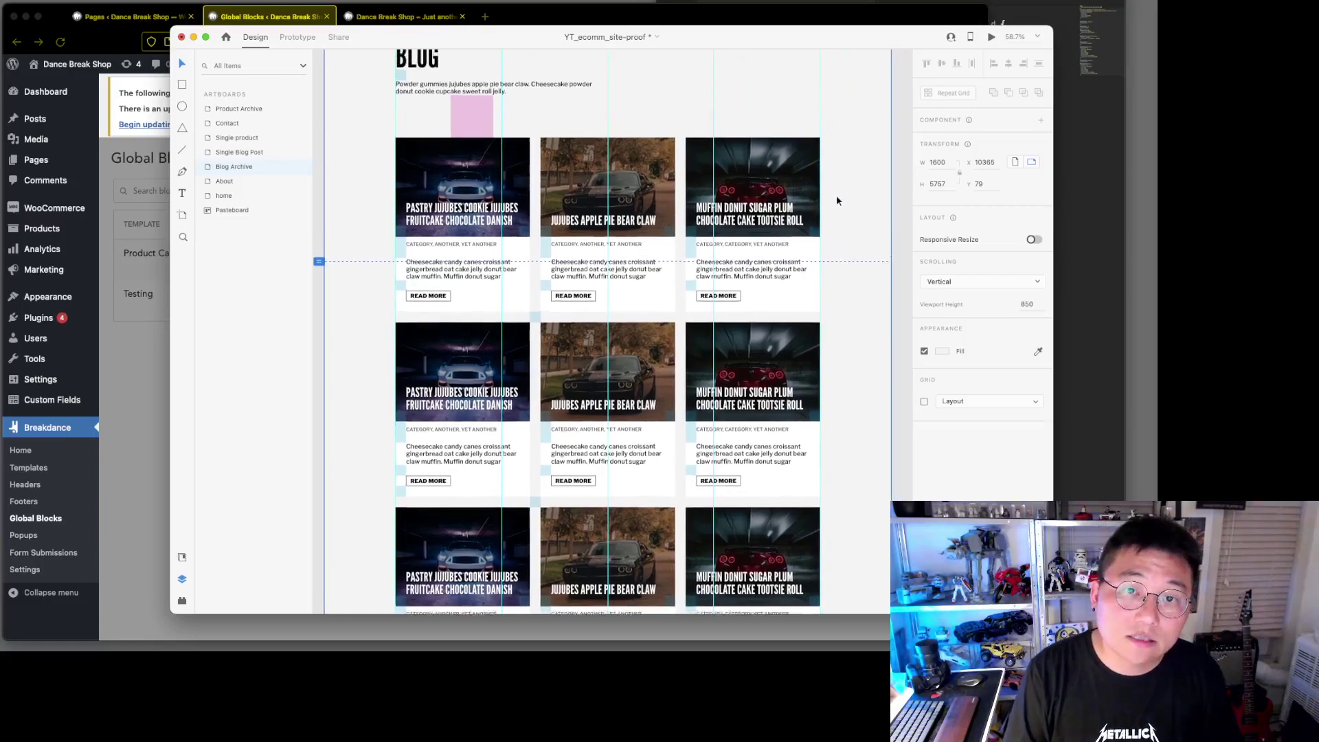
pyautogui.scroll(5, 387, 204)
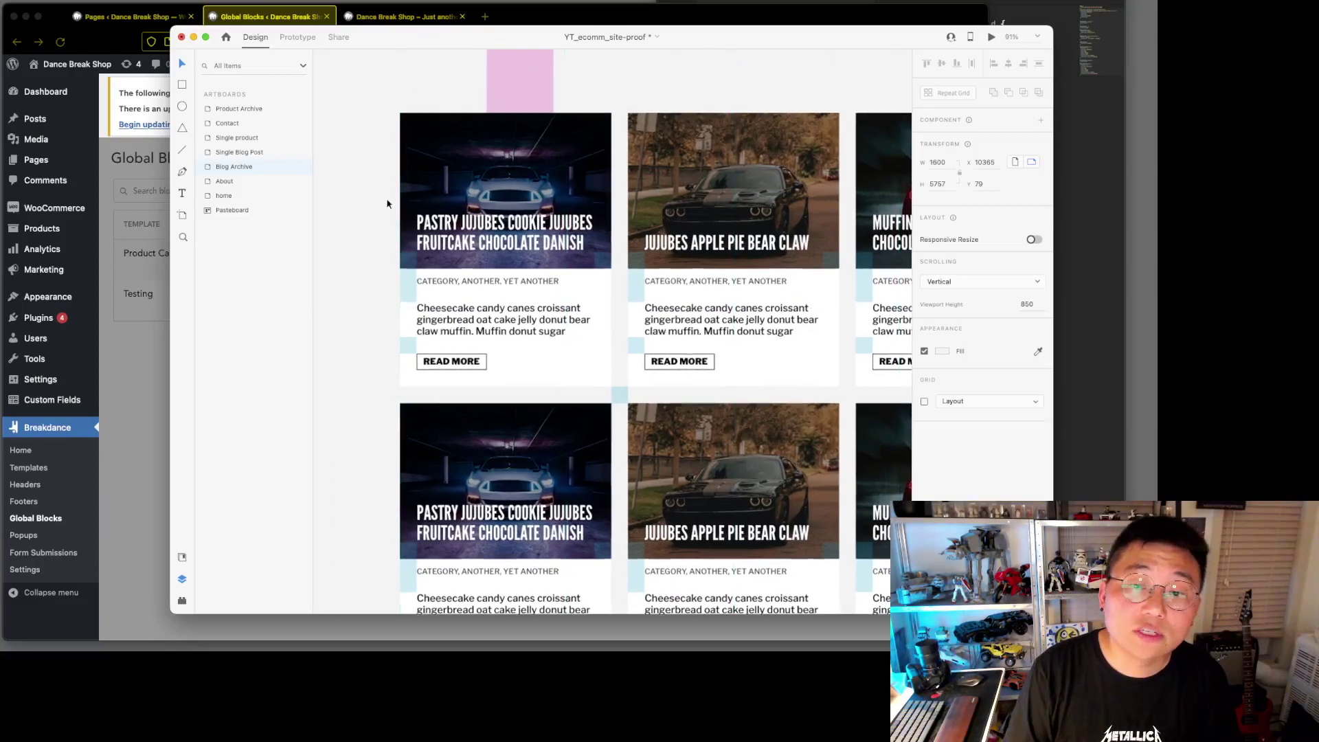
# Move the mockup window aside and add a new global block titled "Blog card".
pyautogui.moveTo(388, 40); pyautogui.dragTo(753, 32)
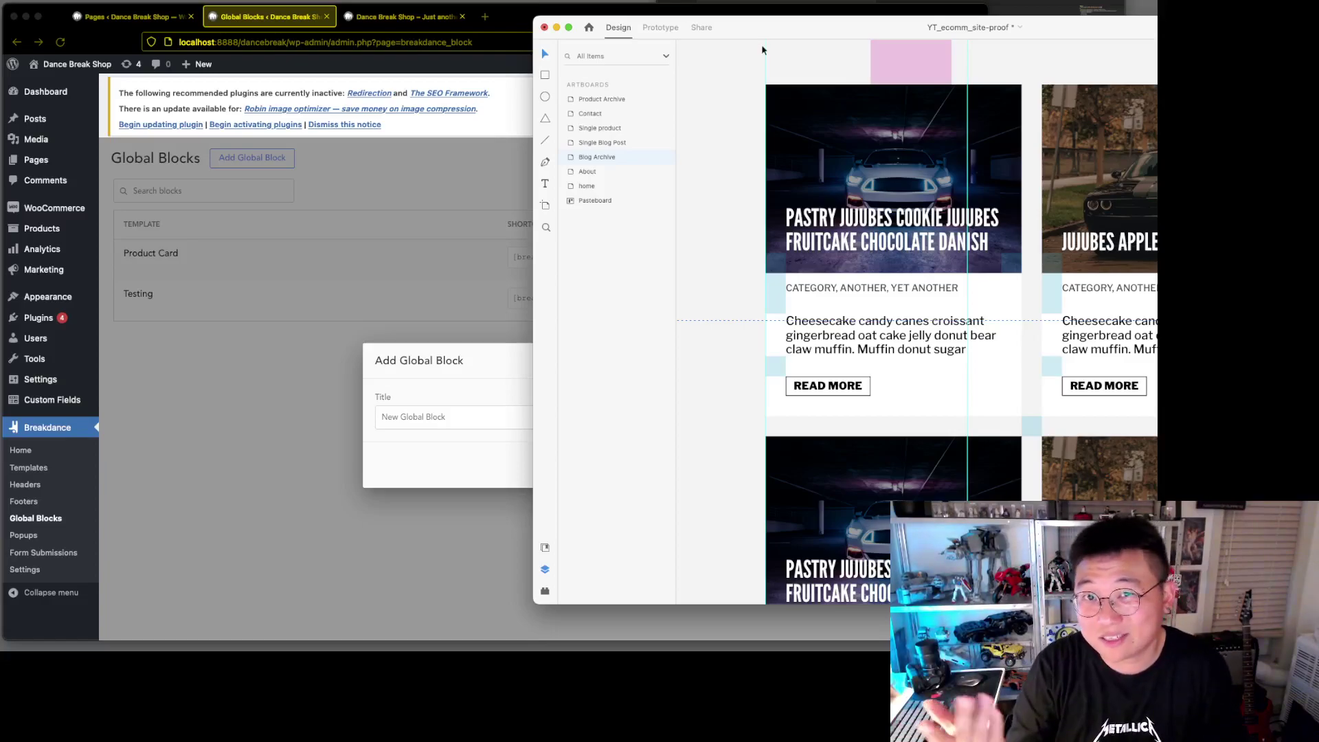
pyautogui.click(456, 405)
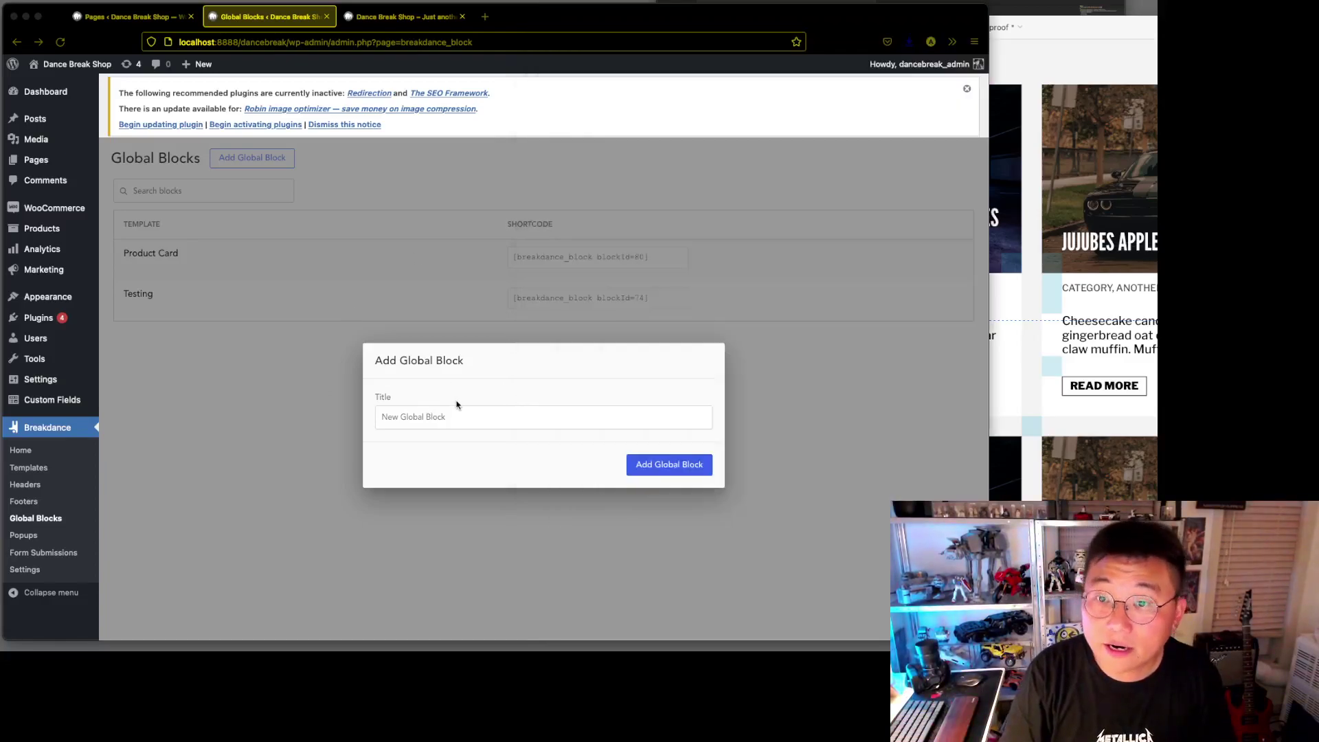
pyautogui.write('B')
pyautogui.press('BackSpace')
pyautogui.write('Blog card')
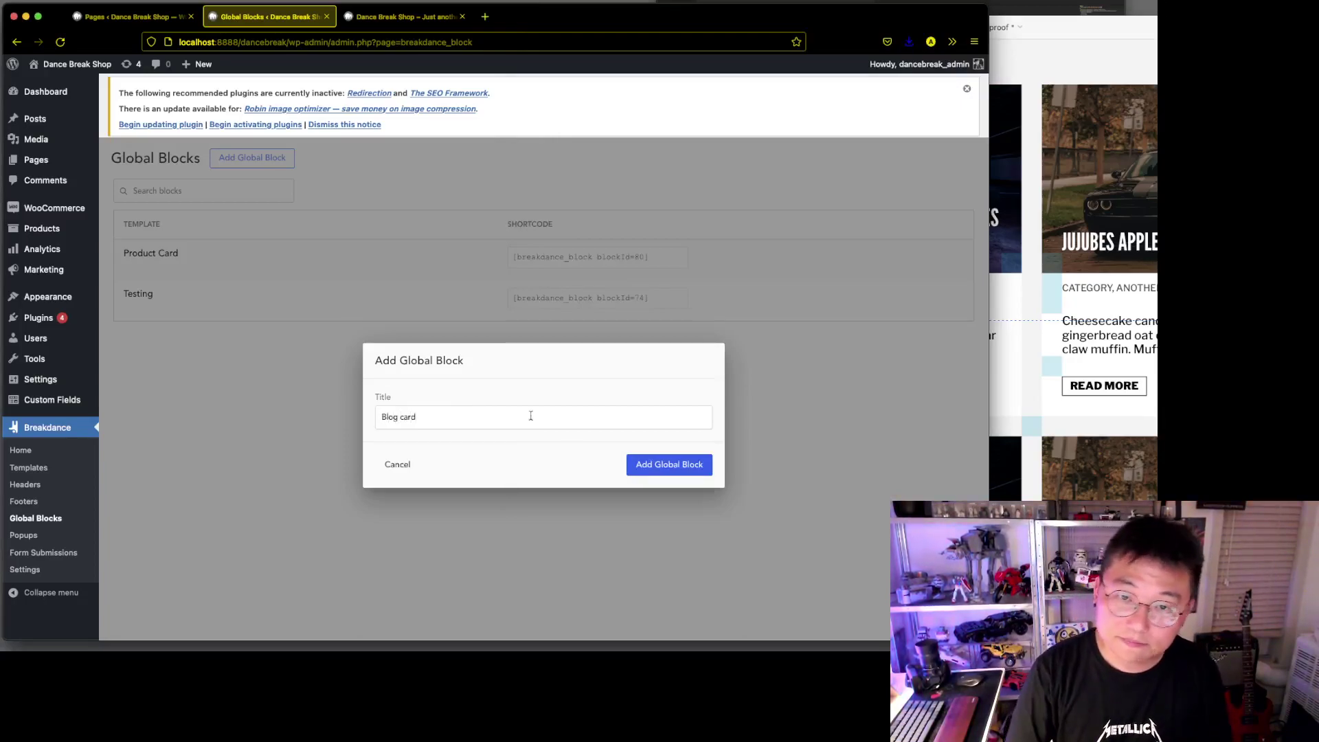
pyautogui.click(699, 472)
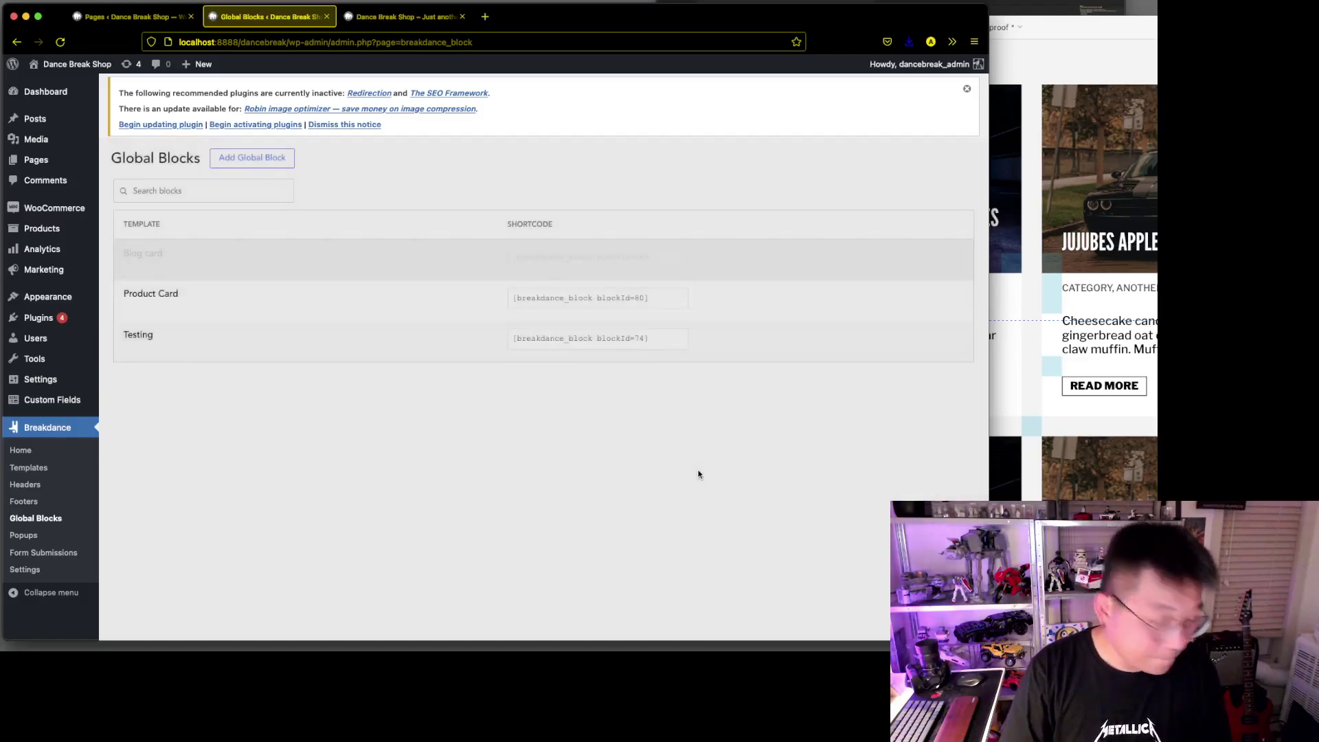
# Open the Product Card global block in Breakdance and copy its outermost Div with all its nested elements.
pyautogui.click(151, 268)
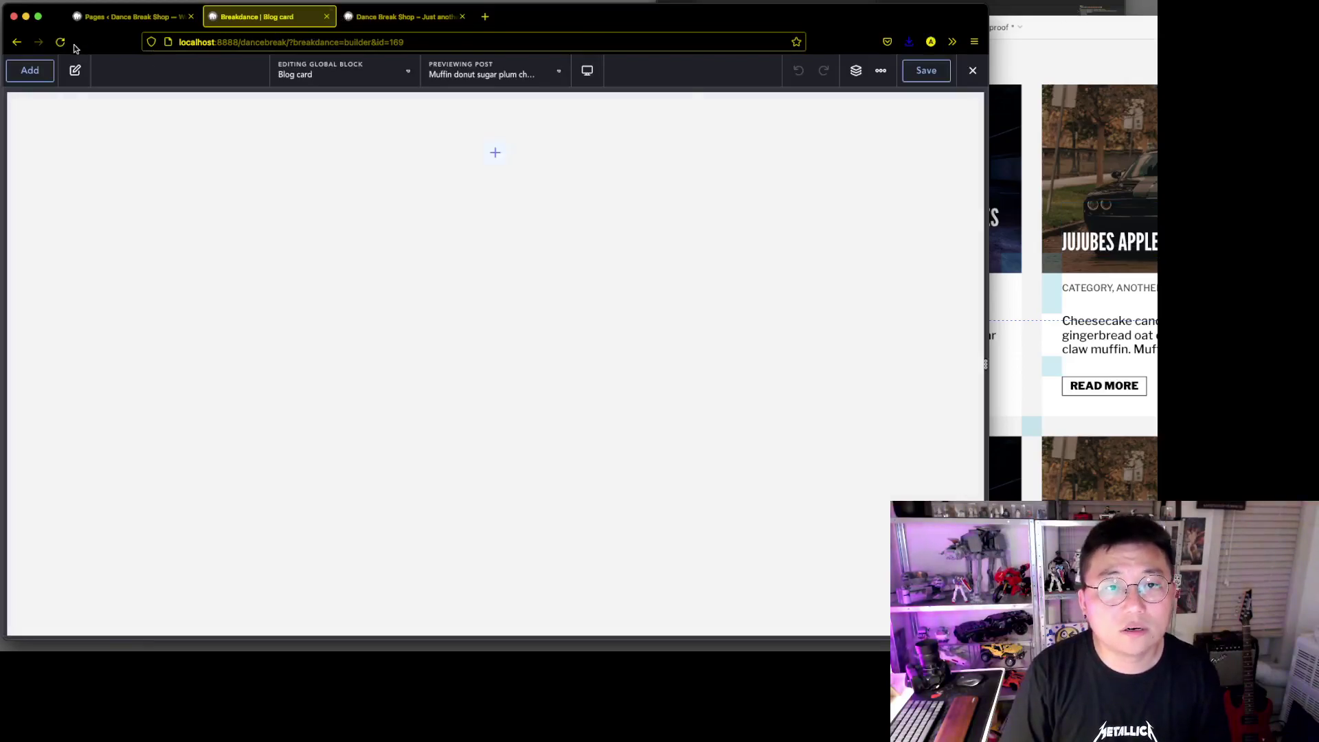
pyautogui.click(25, 48)
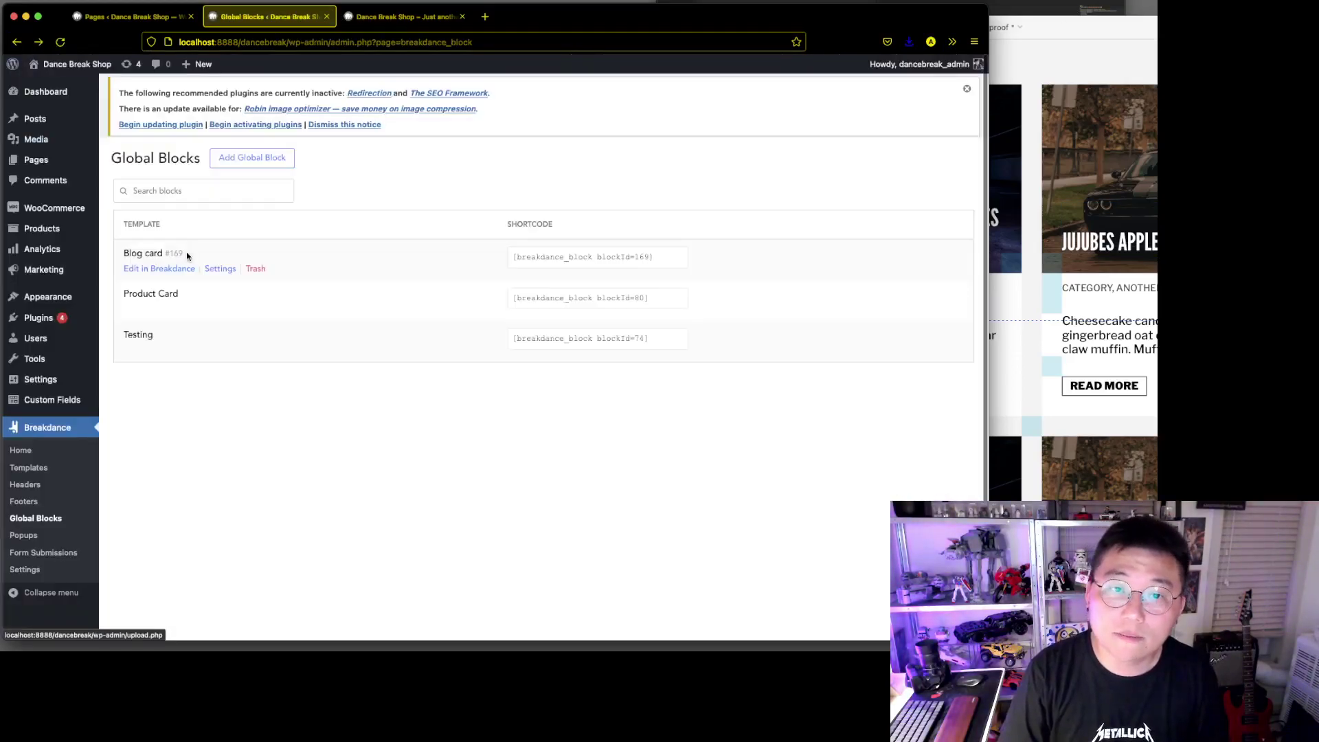
pyautogui.click(145, 311)
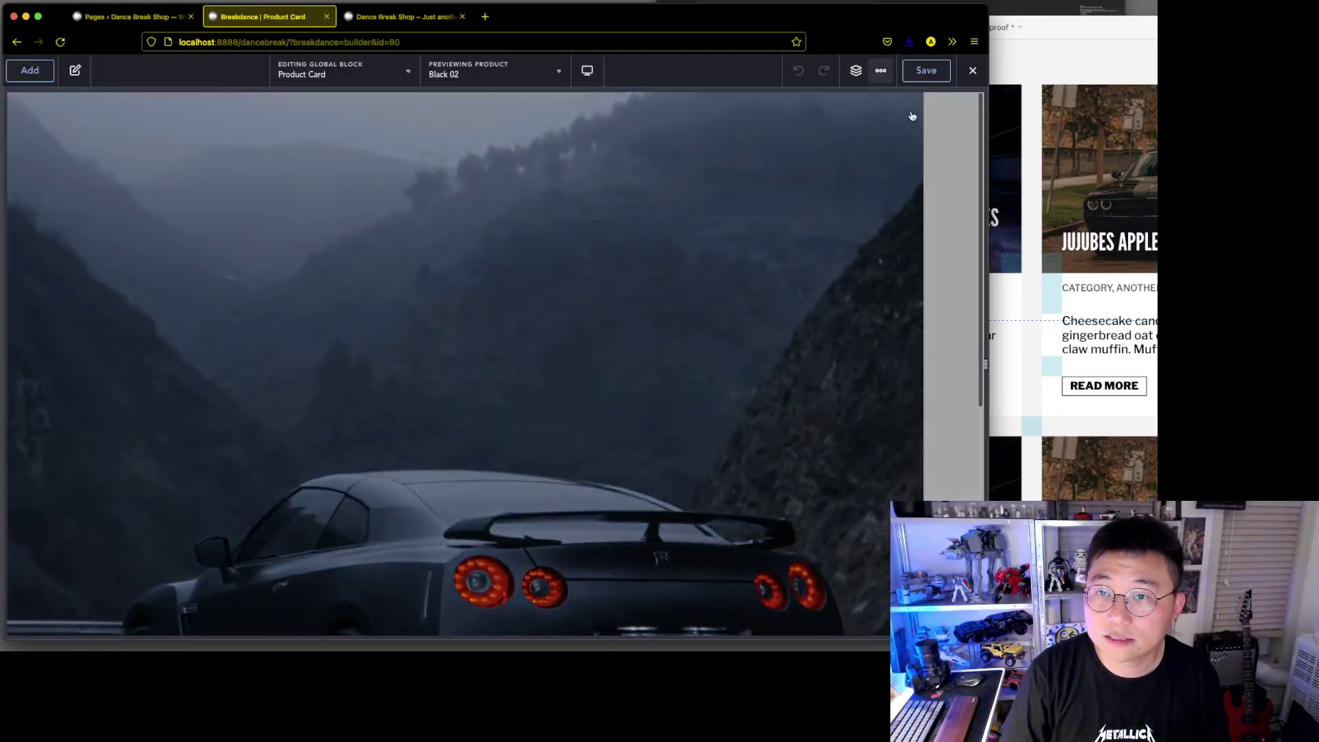
pyautogui.click(850, 70)
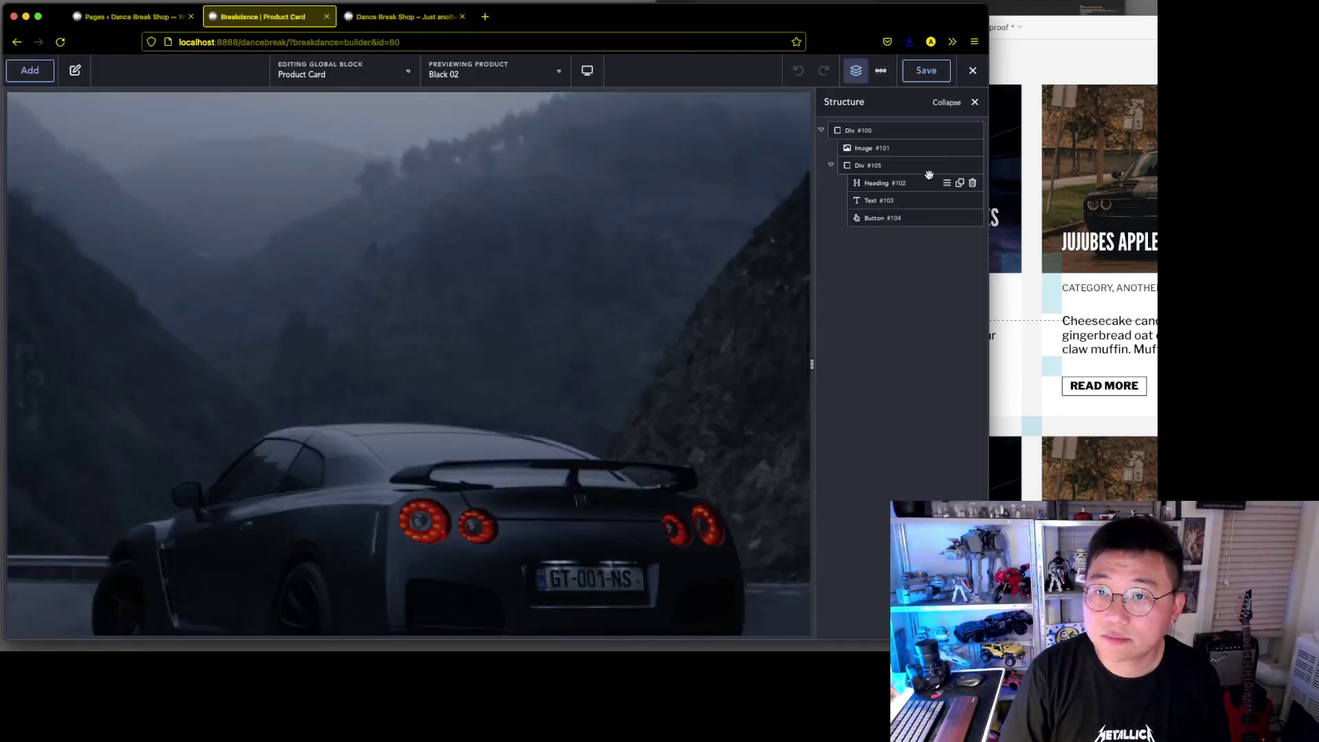
pyautogui.click(907, 131)
pyautogui.rightClick(906, 131)
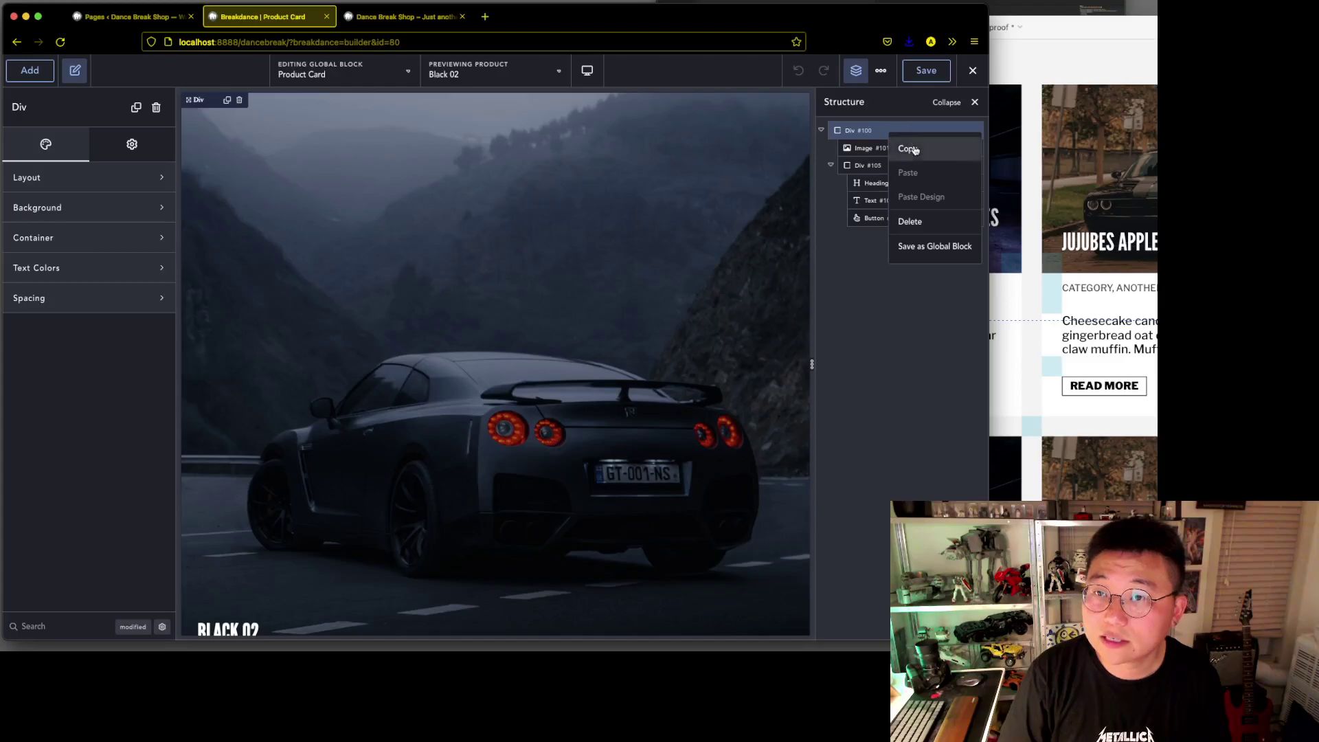
pyautogui.click(908, 149)
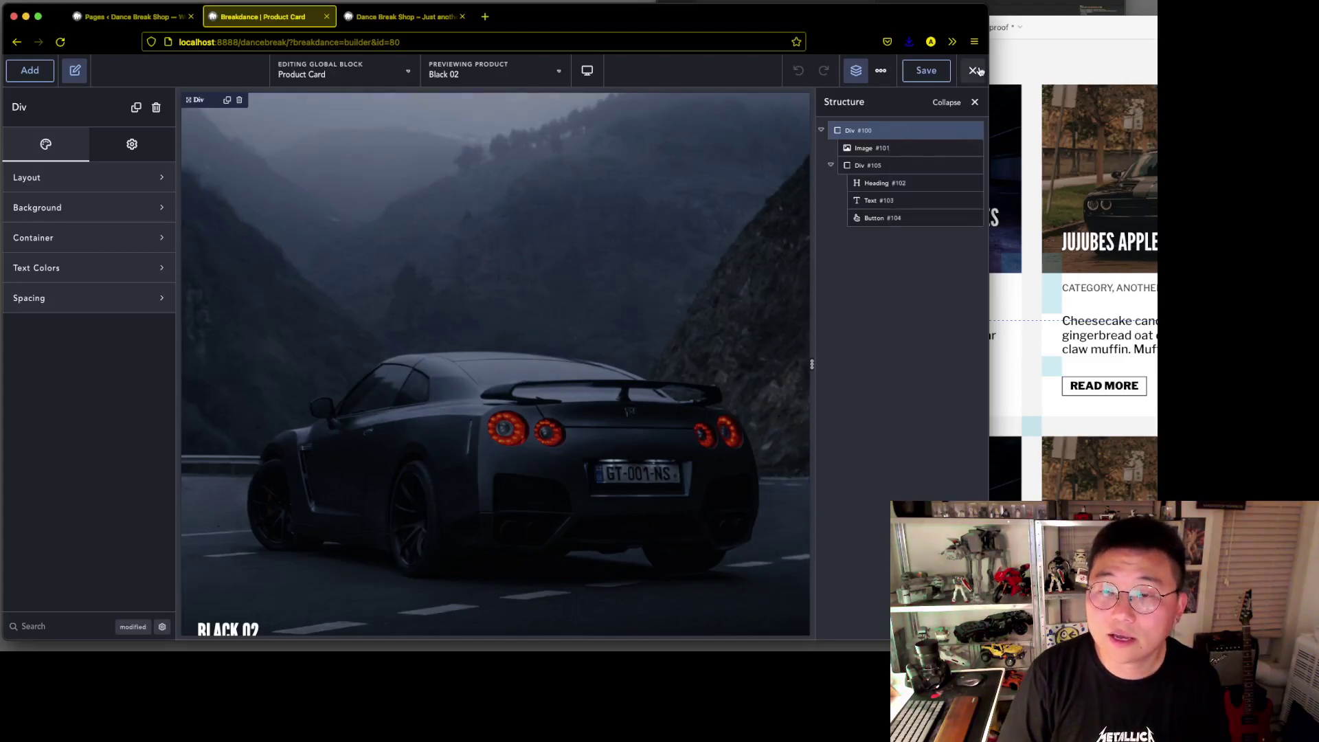
# Exit to the Global Blocks list in WordPress and open the Blog card block in Breakdance.
pyautogui.click(976, 70)
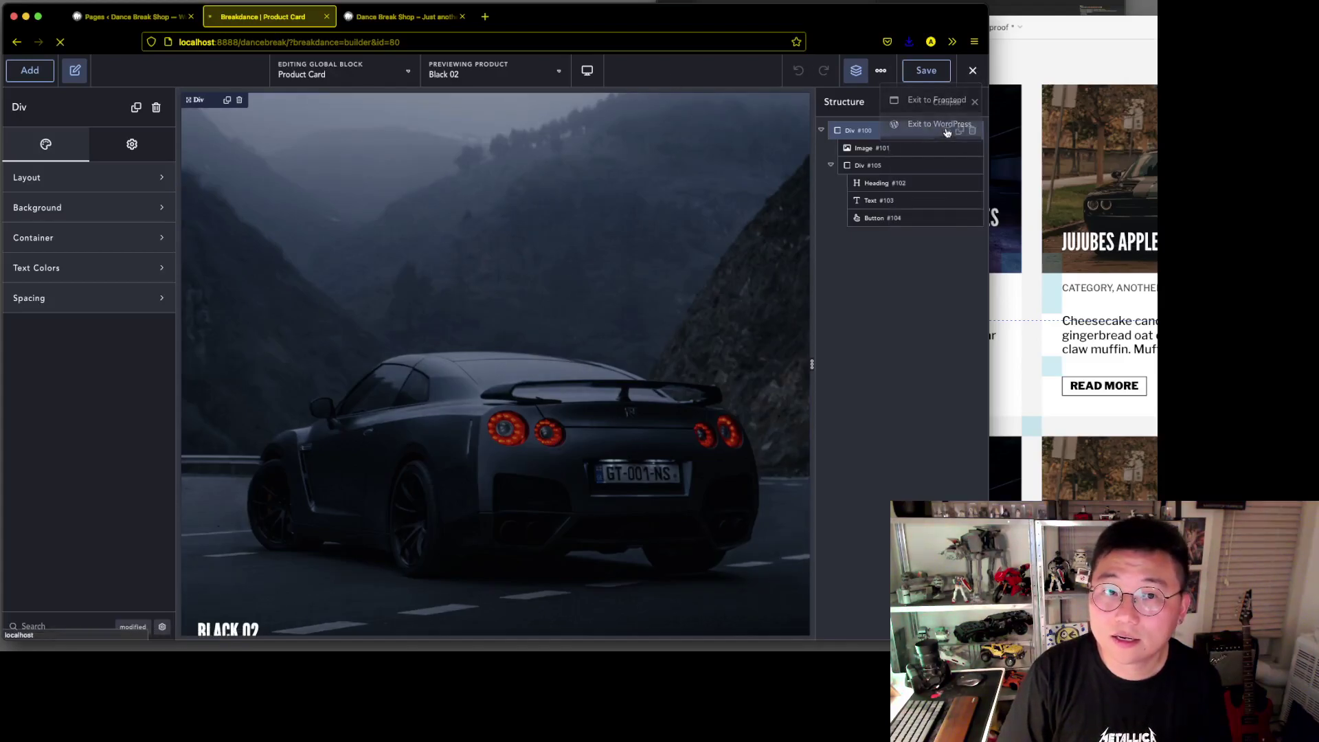
pyautogui.click(939, 124)
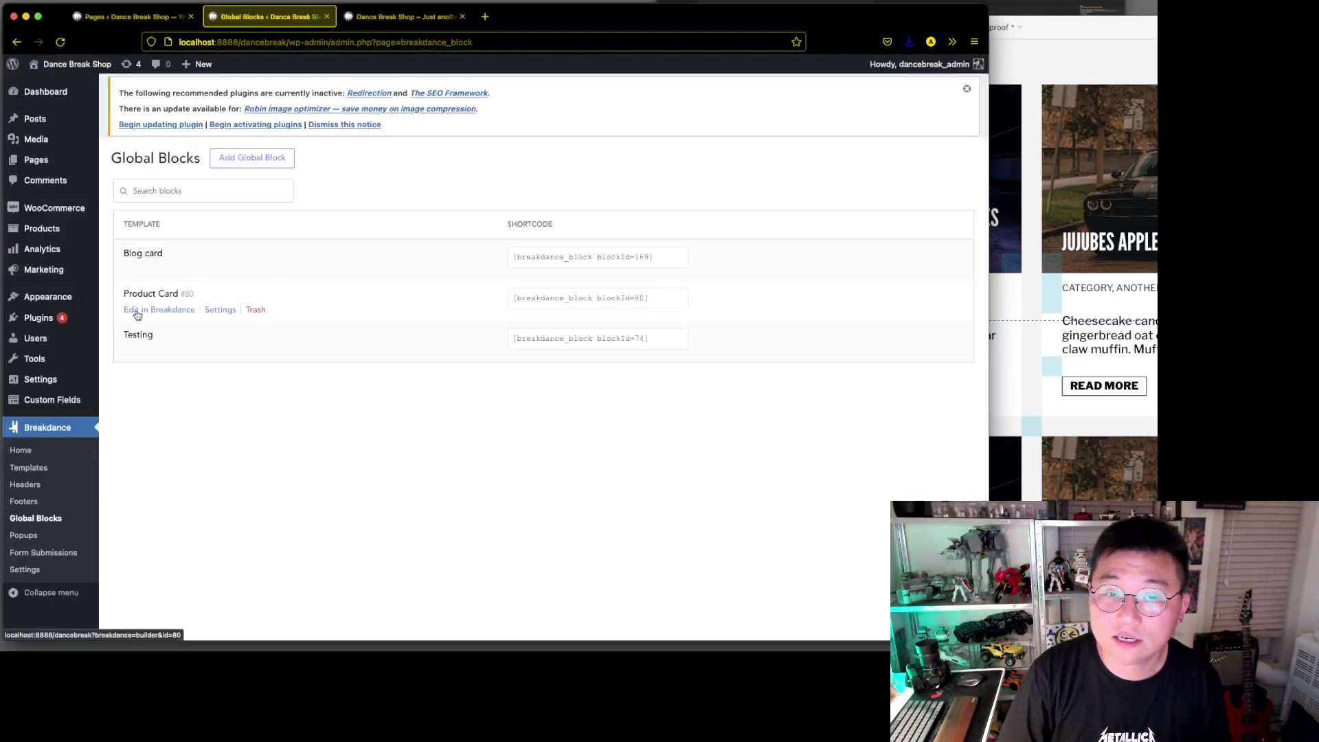
pyautogui.click(136, 310)
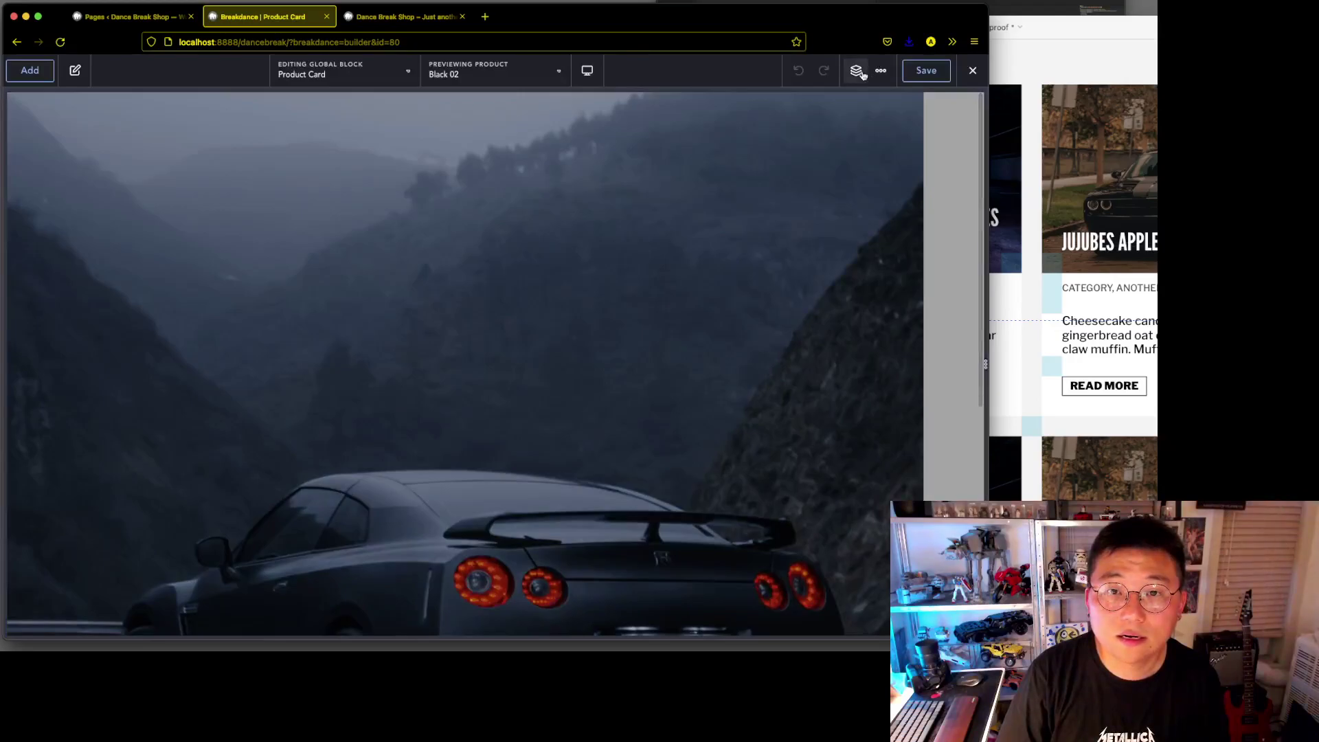
pyautogui.press('super+bracketleft')
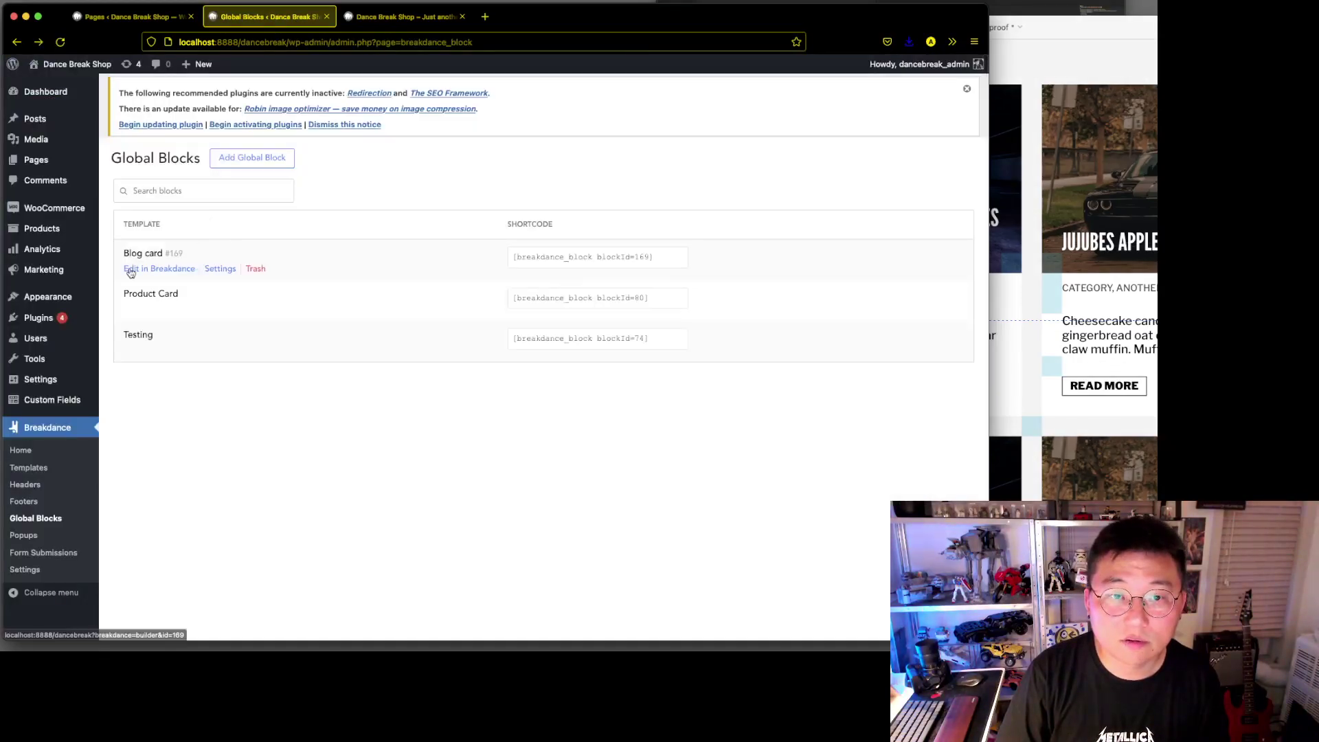
pyautogui.click(137, 268)
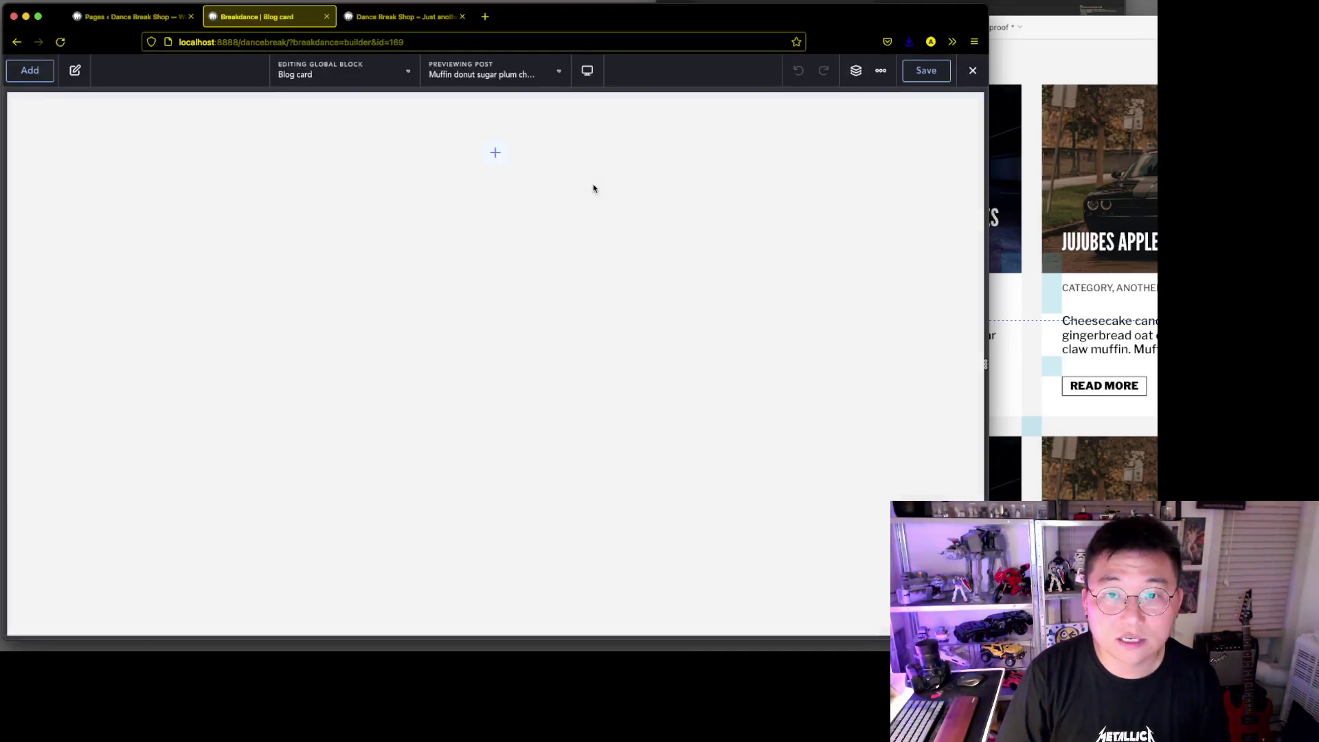
# Paste the copied Div structure into the empty Blog card block and delete its Text and Button elements.
pyautogui.click(856, 70)
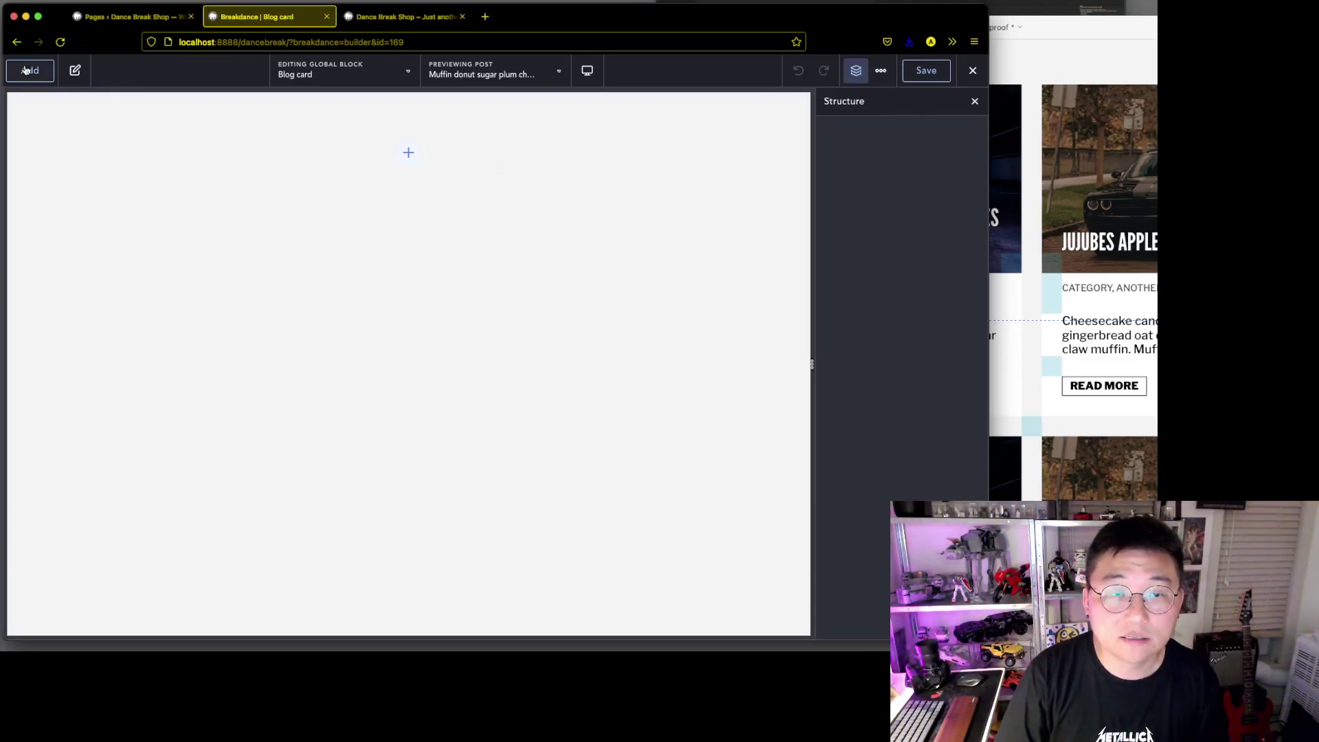
pyautogui.click(76, 71)
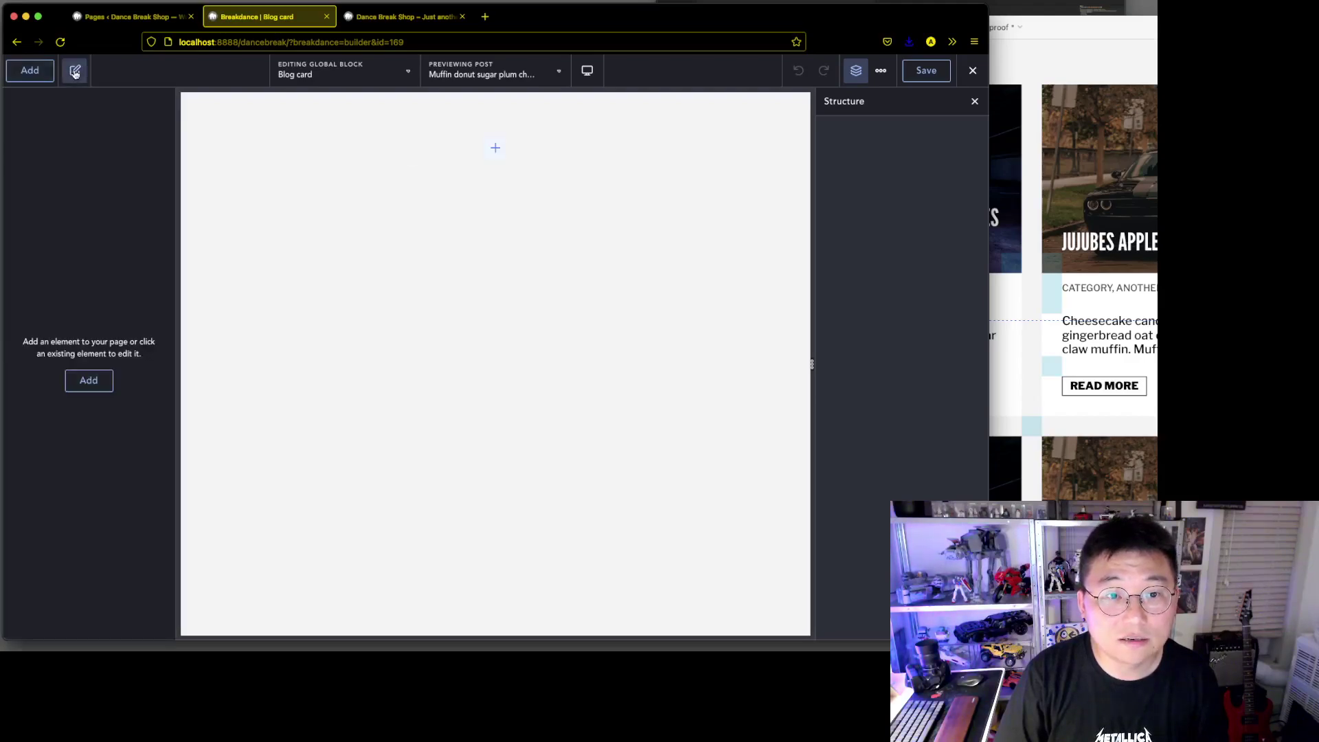
pyautogui.click(882, 71)
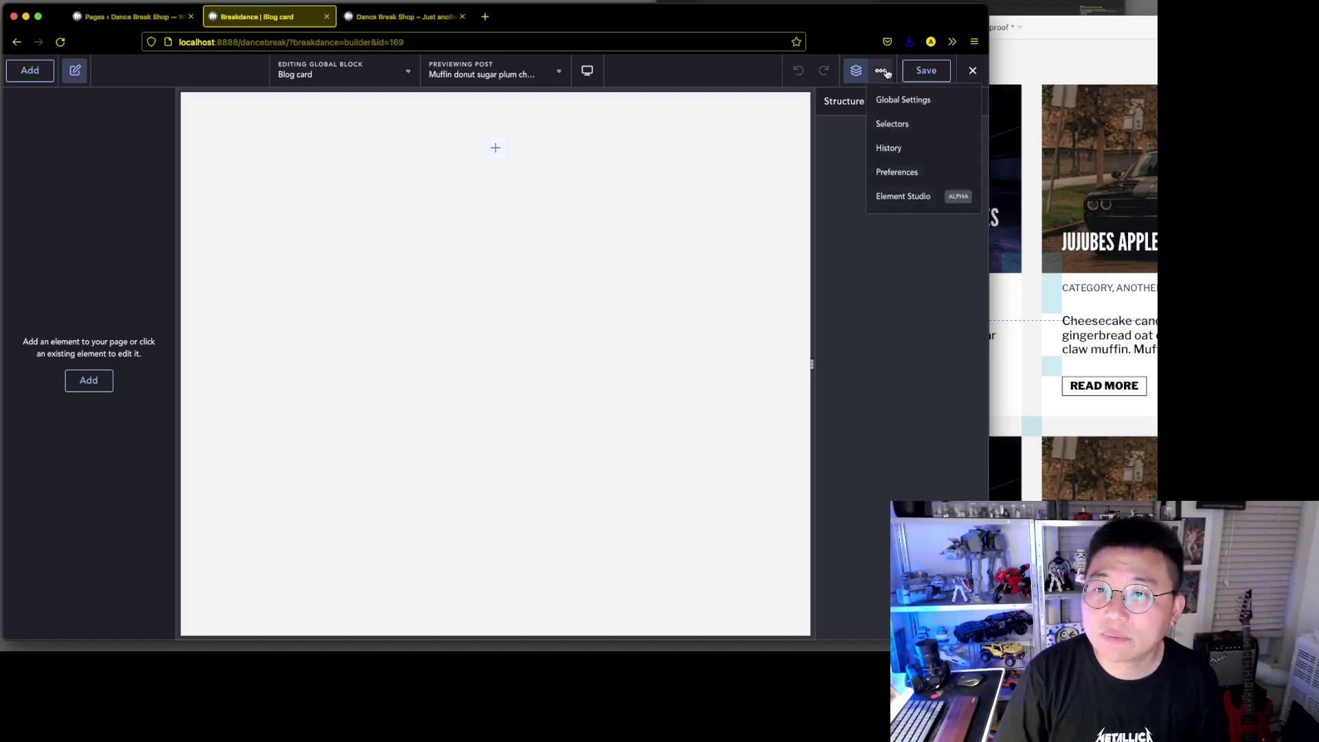
pyautogui.click(913, 345)
pyautogui.press('super+v')
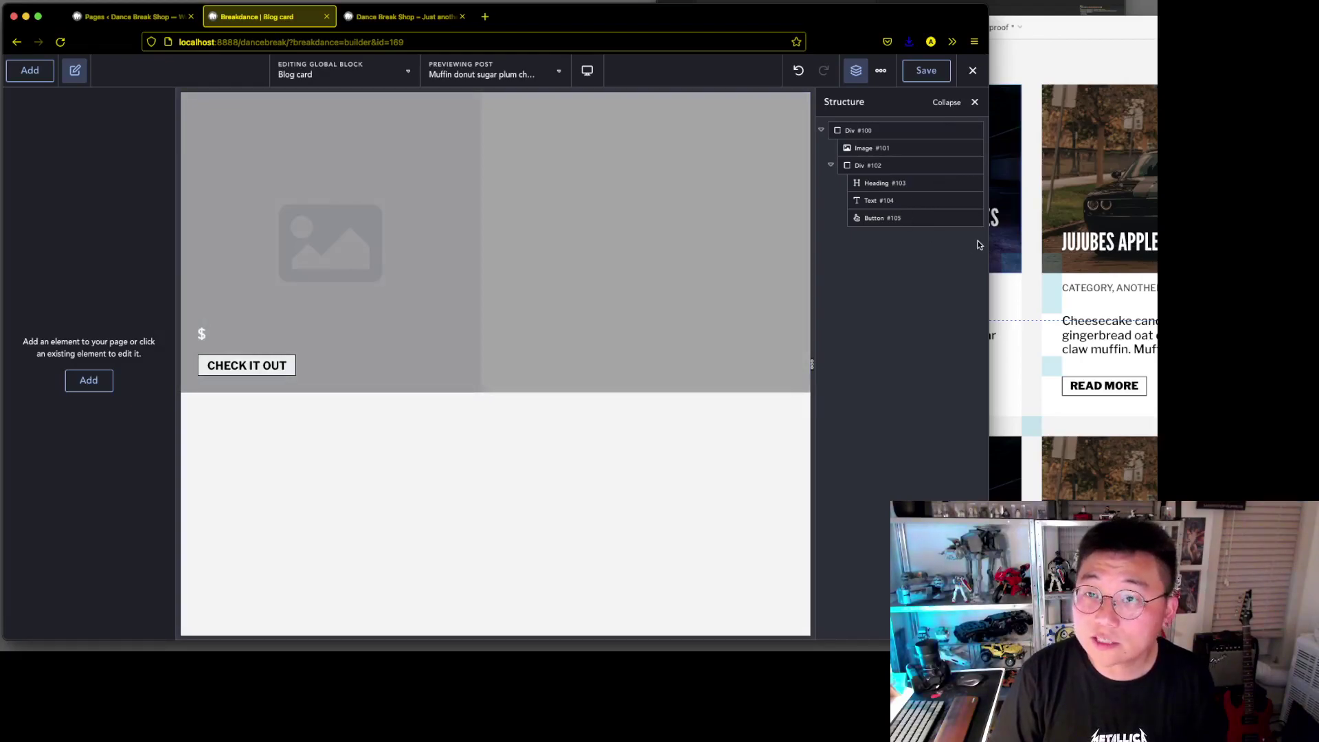
pyautogui.click(973, 199)
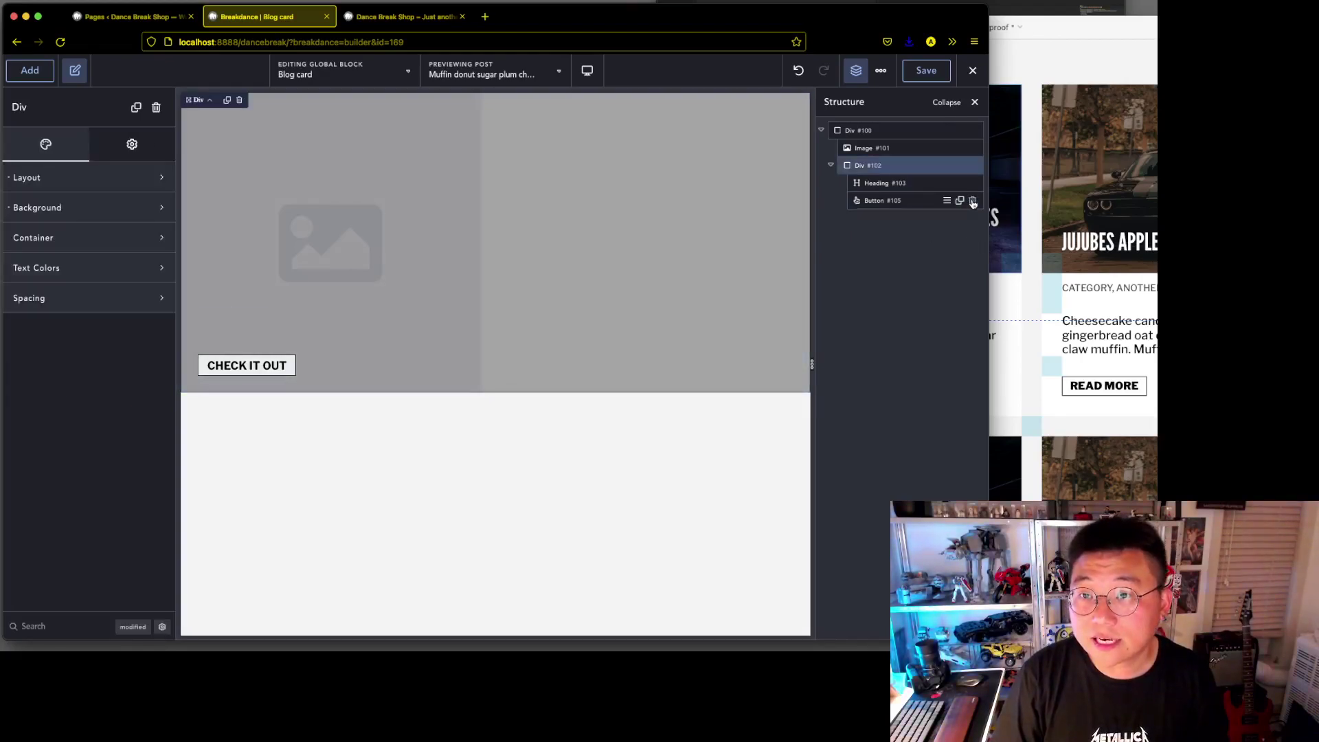
pyautogui.click(972, 200)
# Replace the card image's Product Image source with the post's Featured Image dynamic data.
pyautogui.click(893, 148)
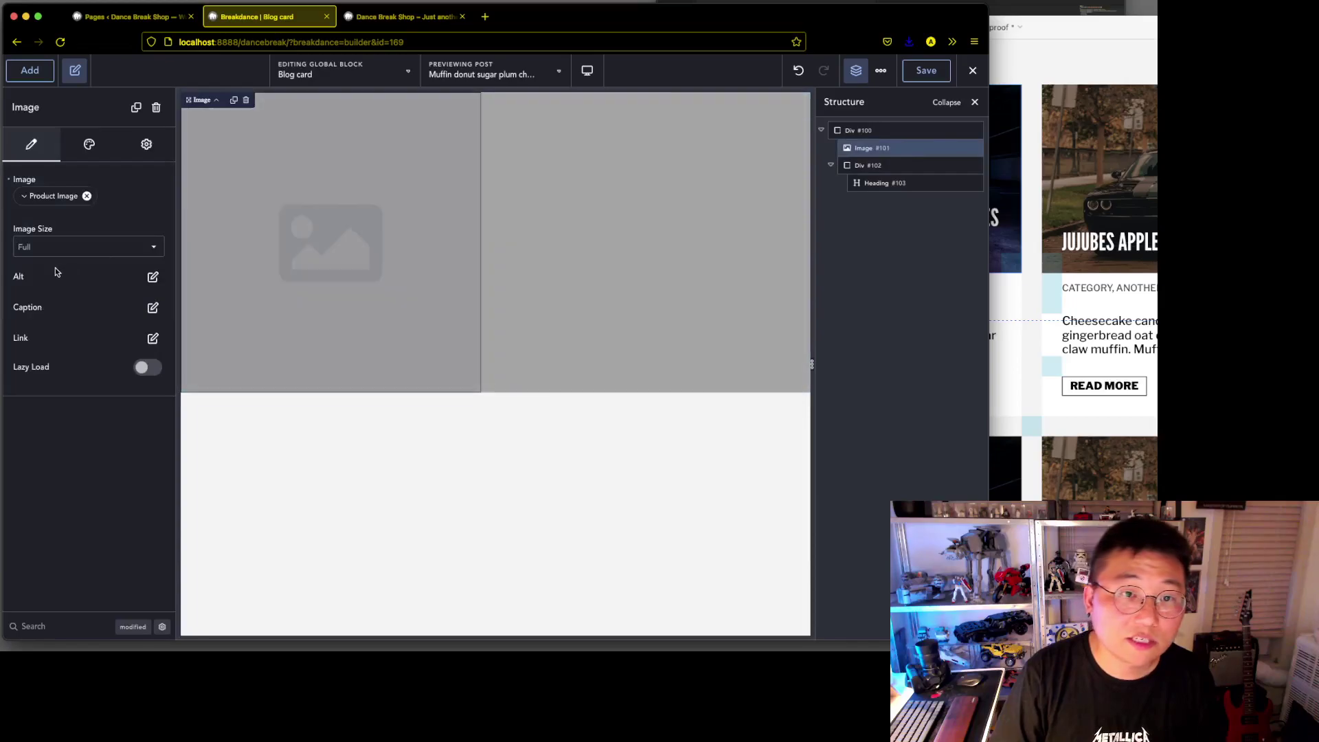
pyautogui.click(87, 196)
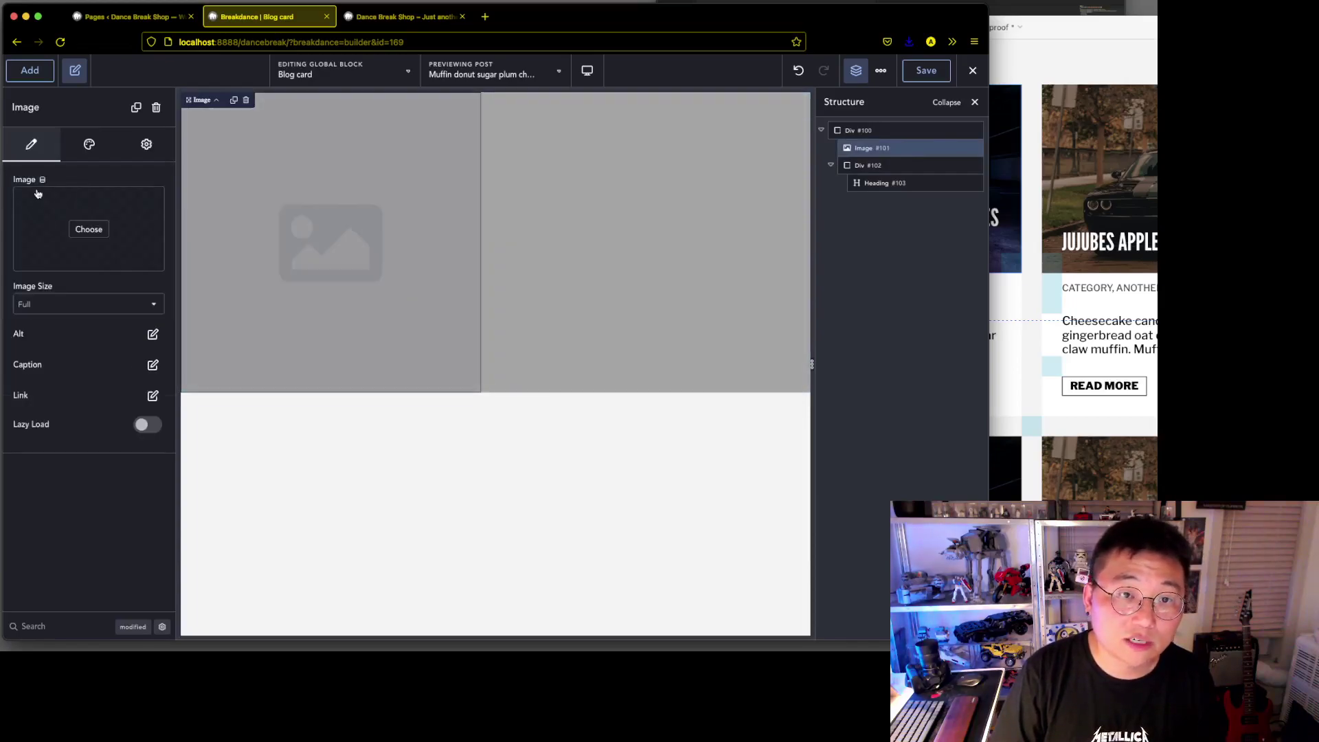
pyautogui.click(93, 234)
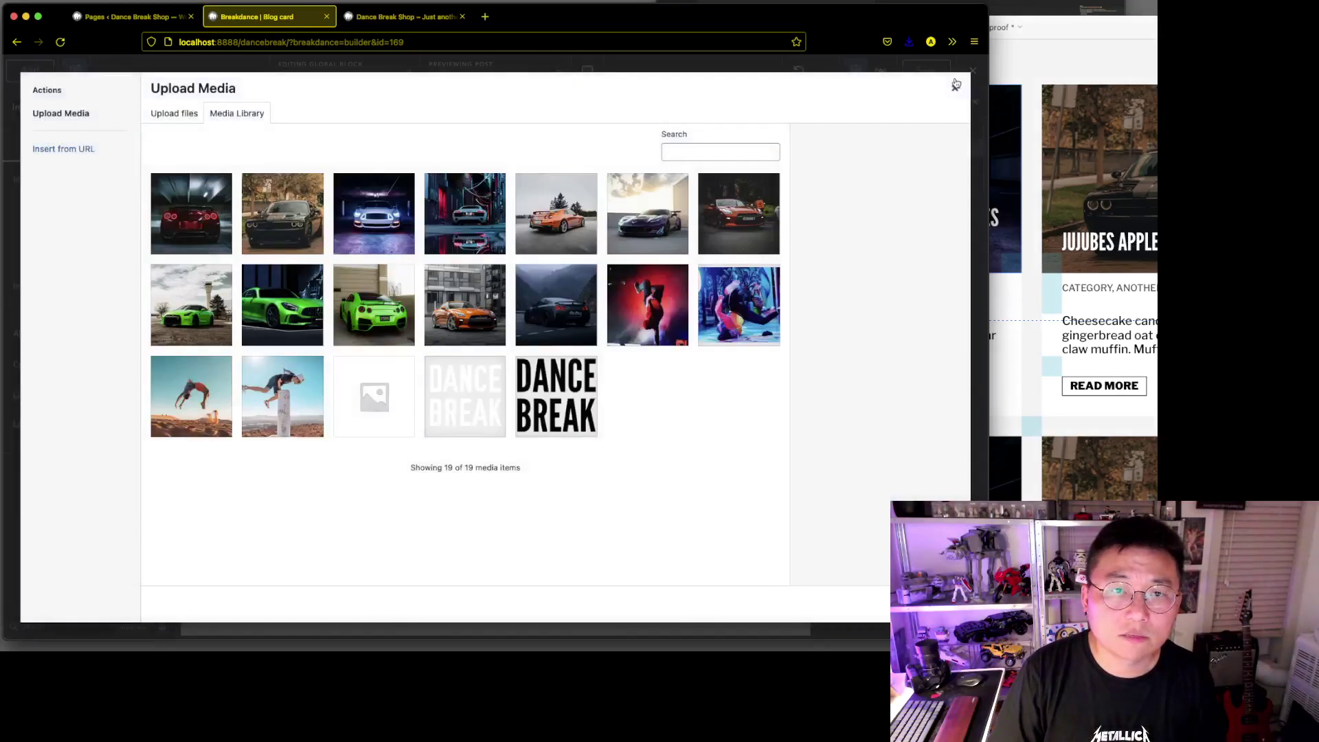
pyautogui.click(960, 100)
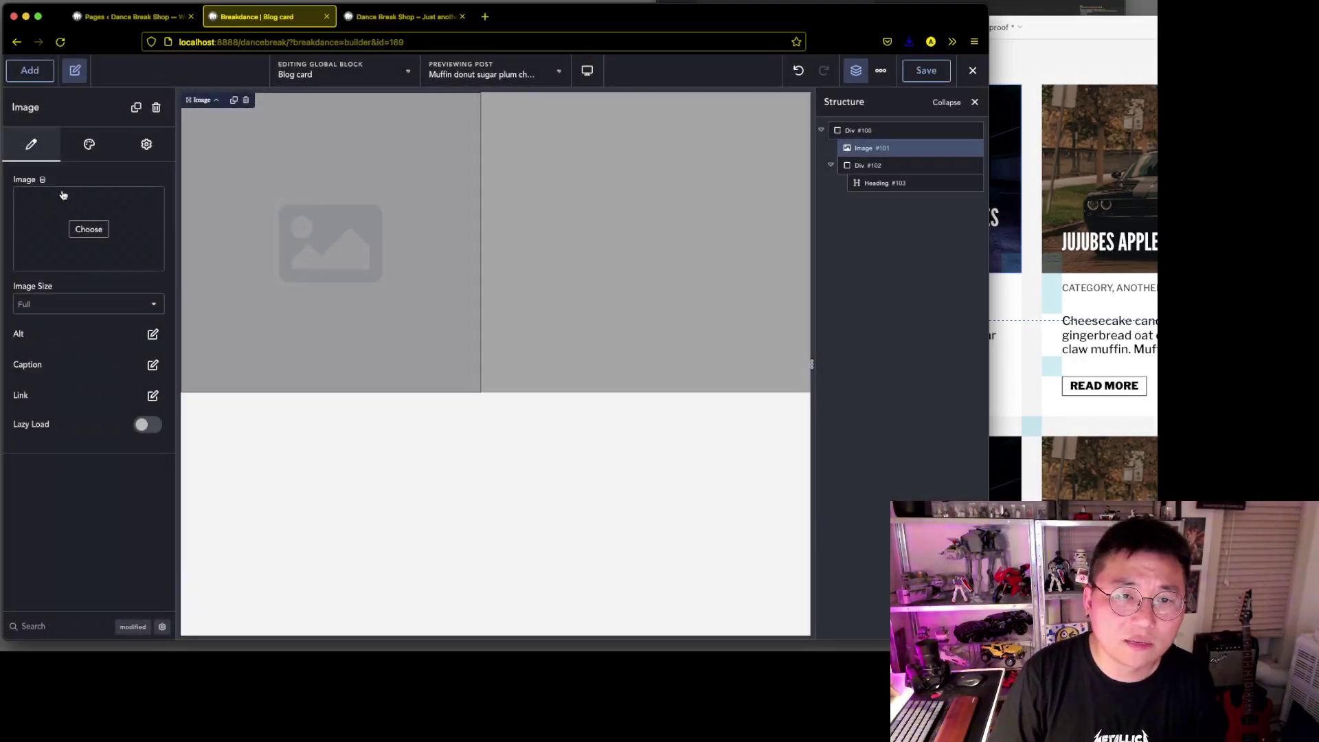
pyautogui.click(42, 180)
pyautogui.click(490, 195)
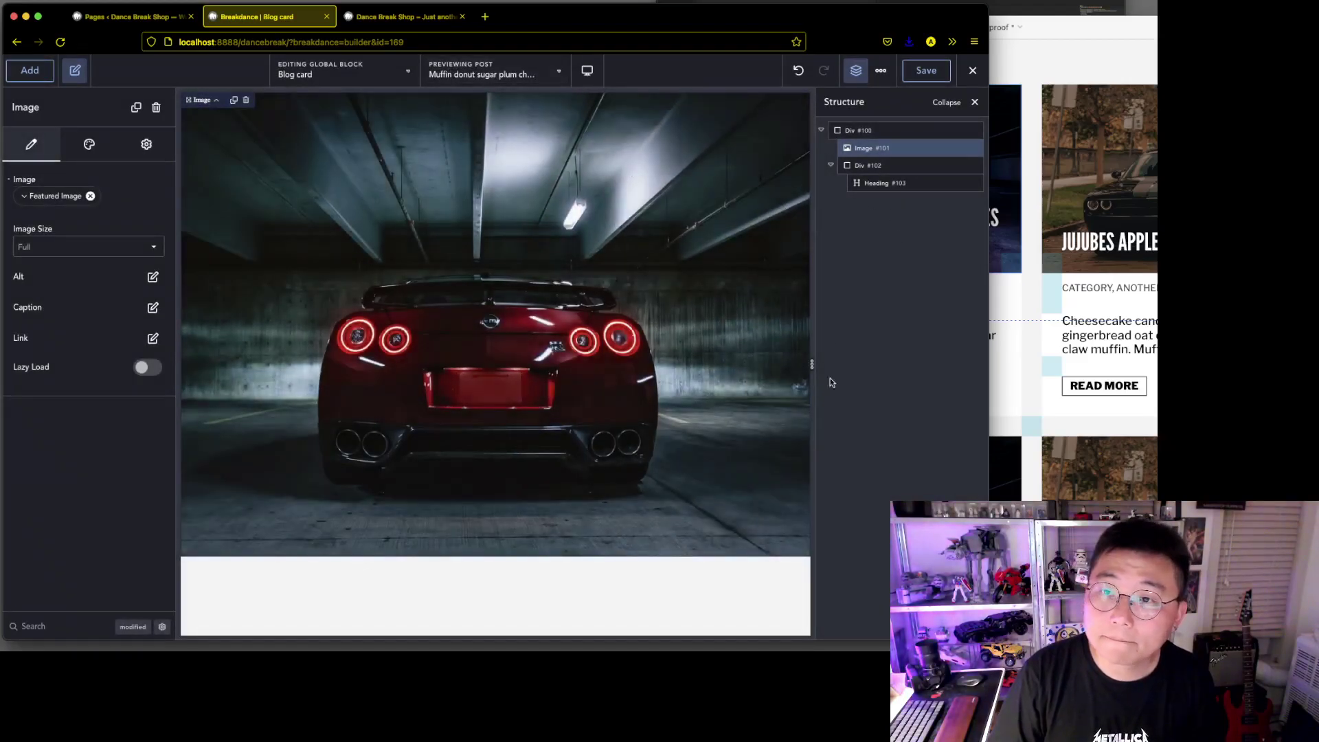
# Replace the card heading's Product Title source with the Post Title dynamic data.
pyautogui.click(885, 183)
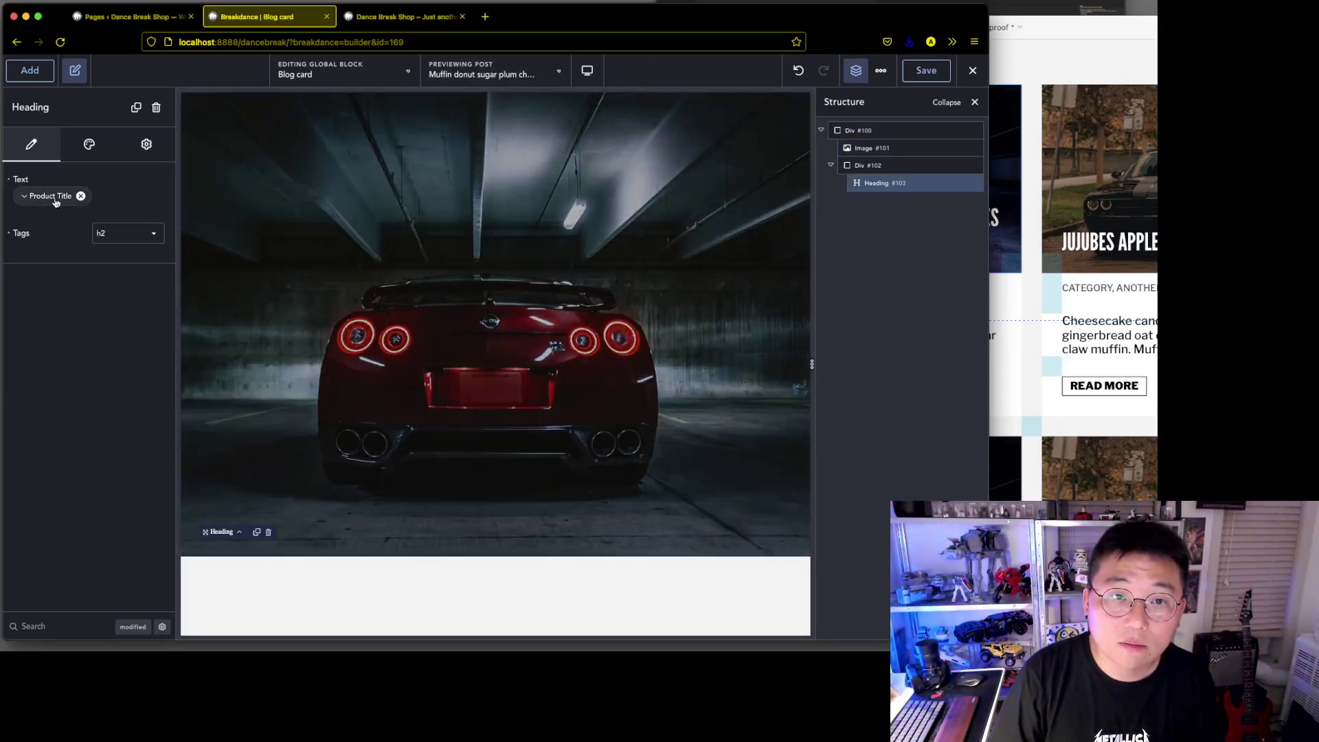
pyautogui.click(80, 197)
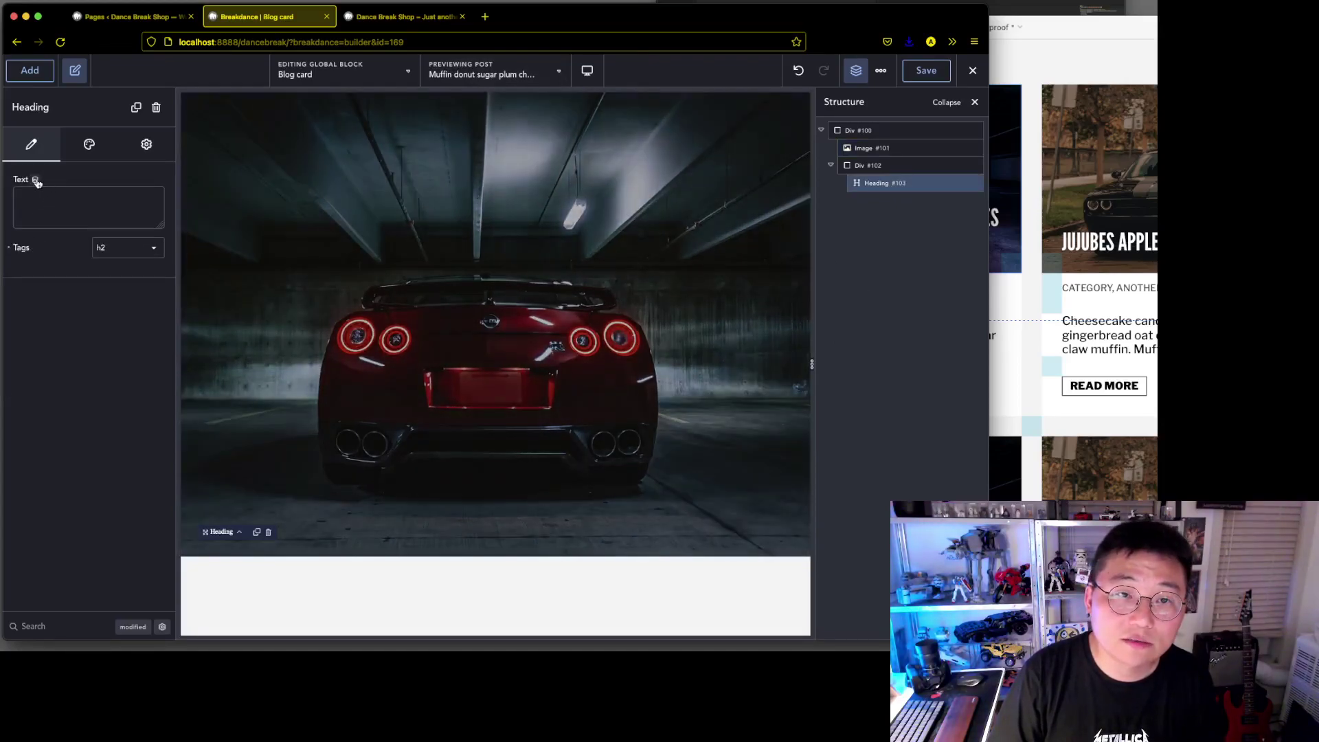
pyautogui.click(37, 181)
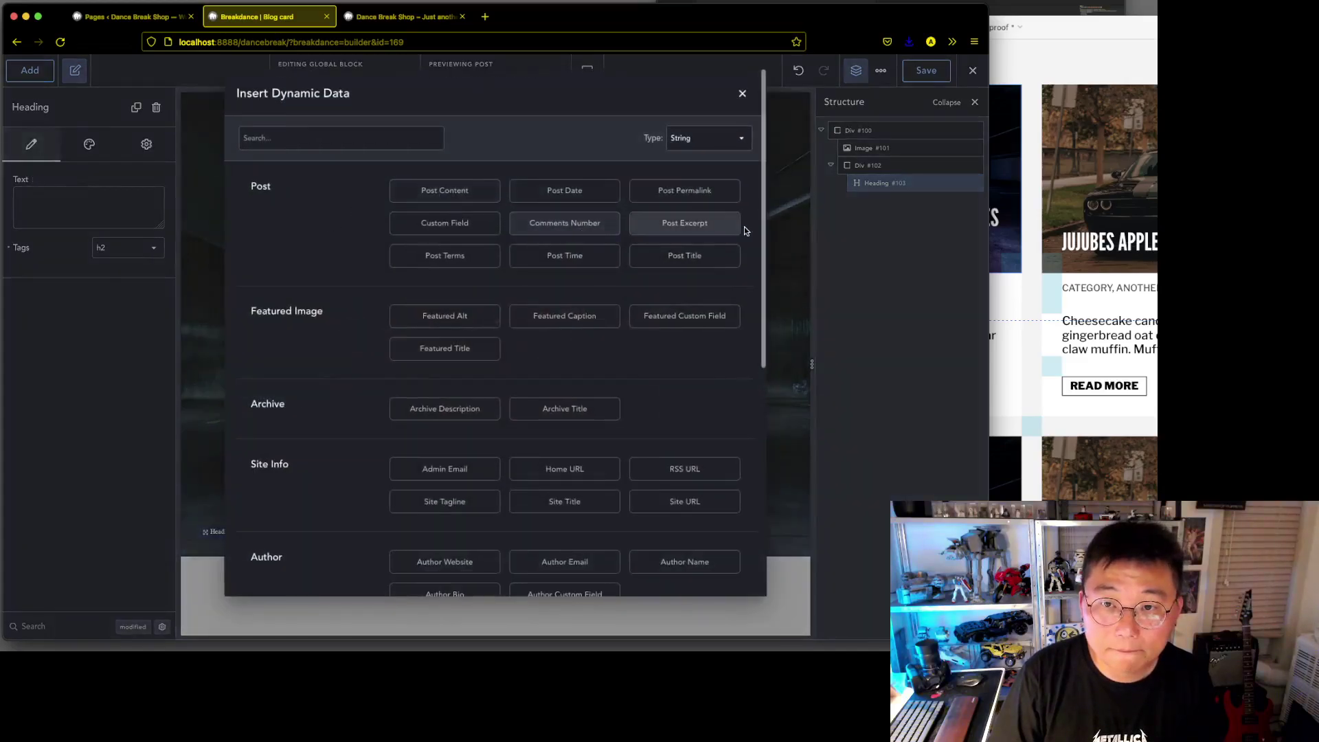
pyautogui.click(690, 257)
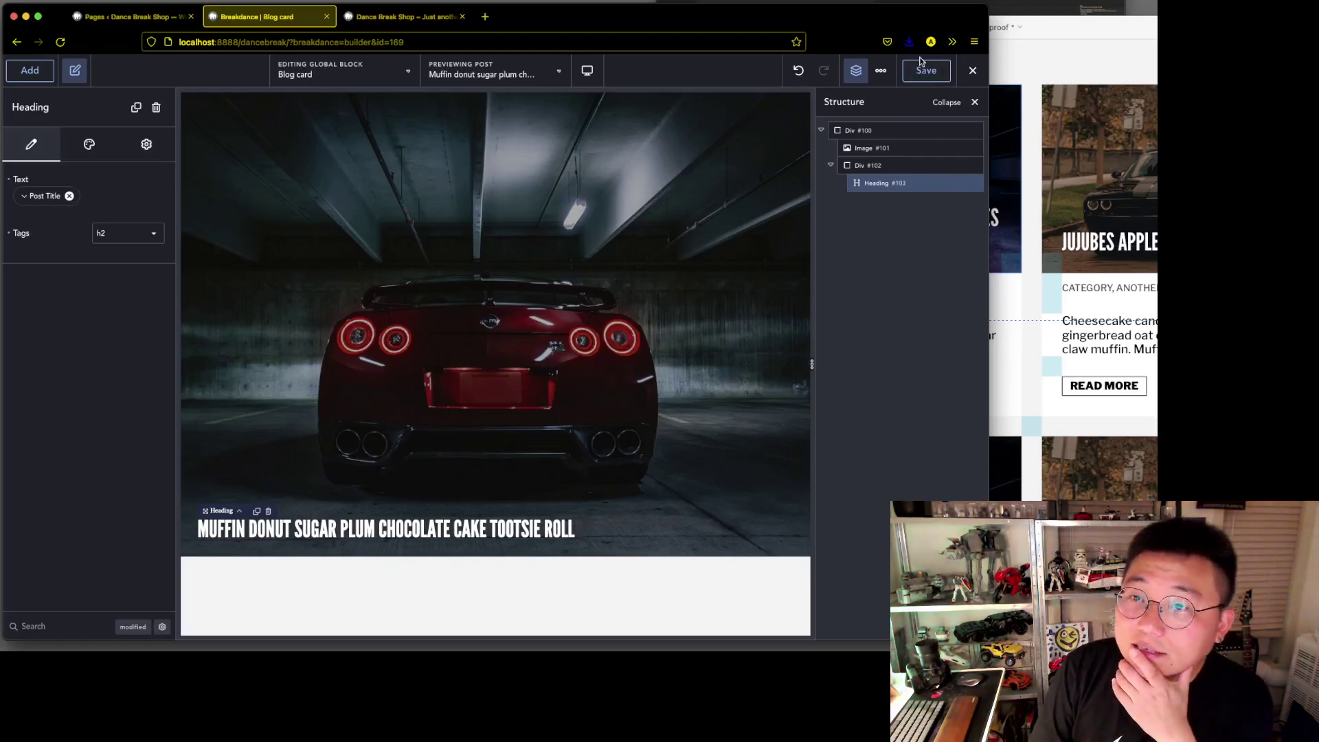
# Compare the Blog card's image, title and inner Div with the blog card layout in the mockup.
pyautogui.click(1028, 377)
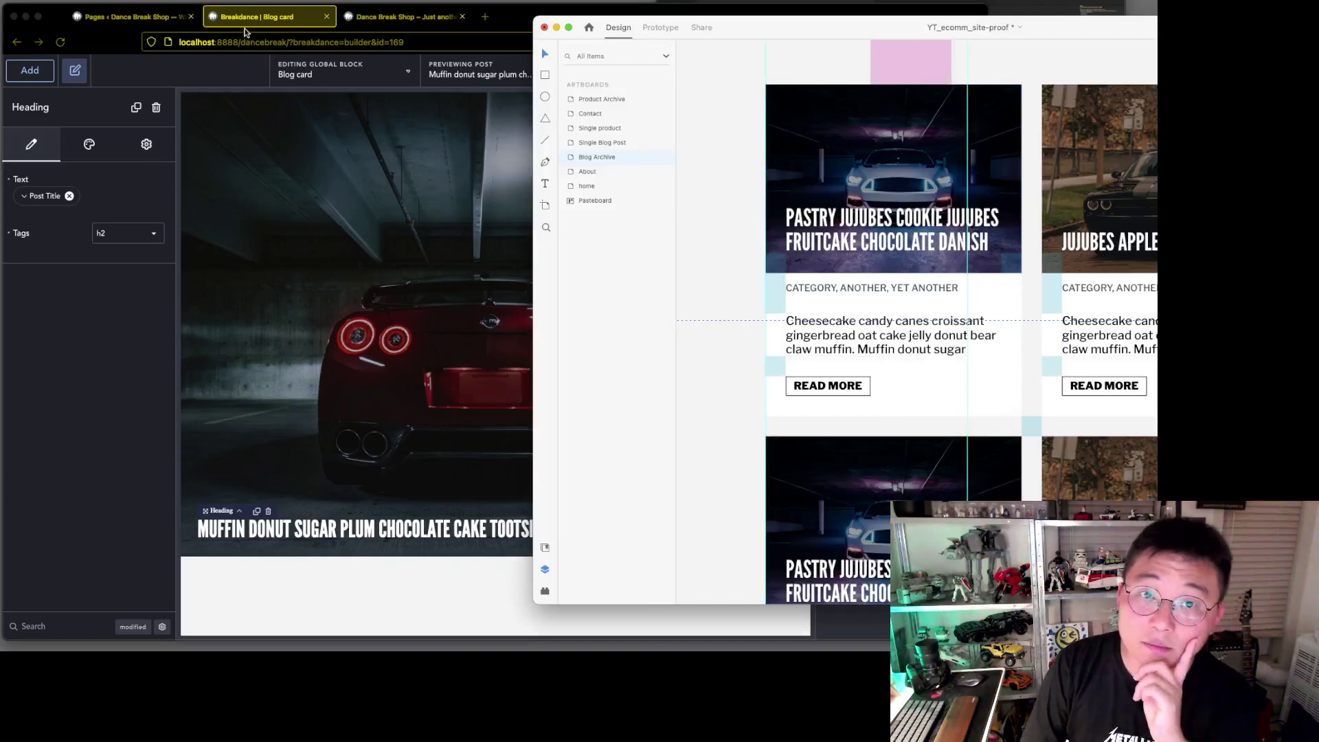
pyautogui.click(246, 31)
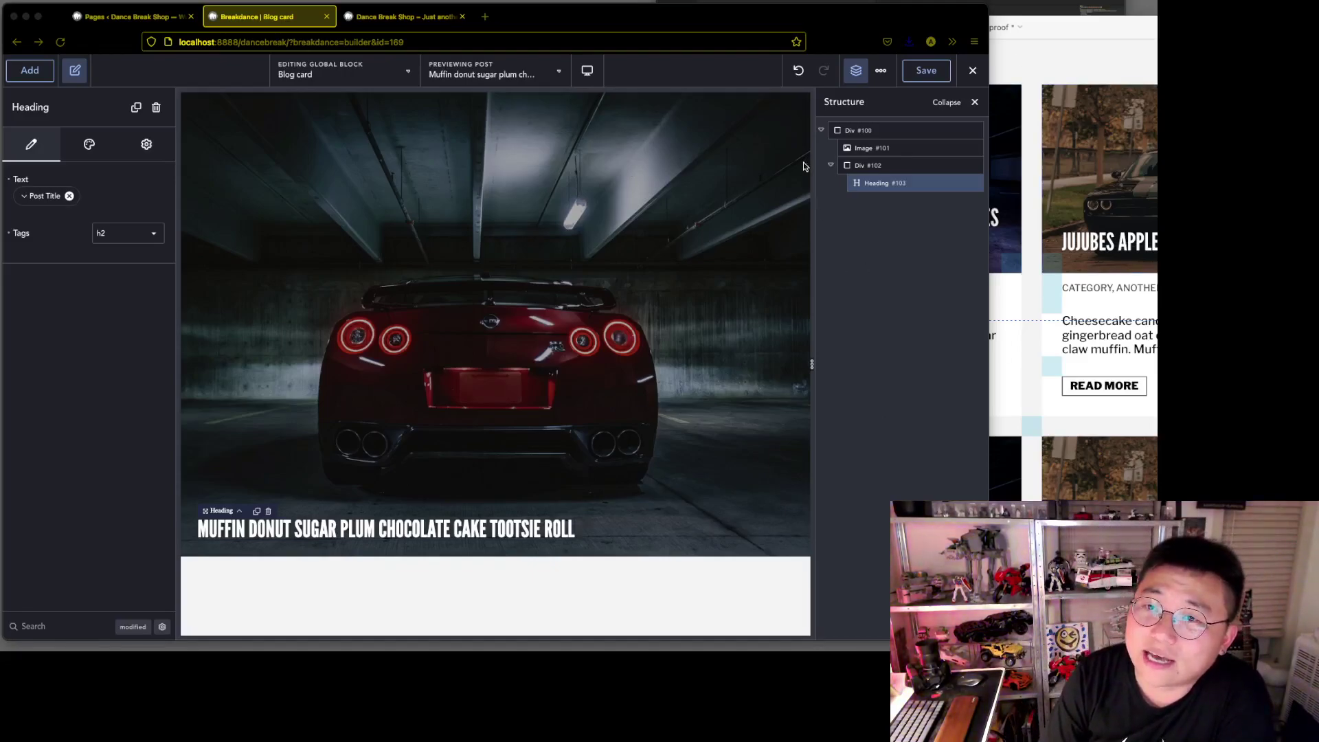
pyautogui.click(850, 165)
pyautogui.click(831, 165)
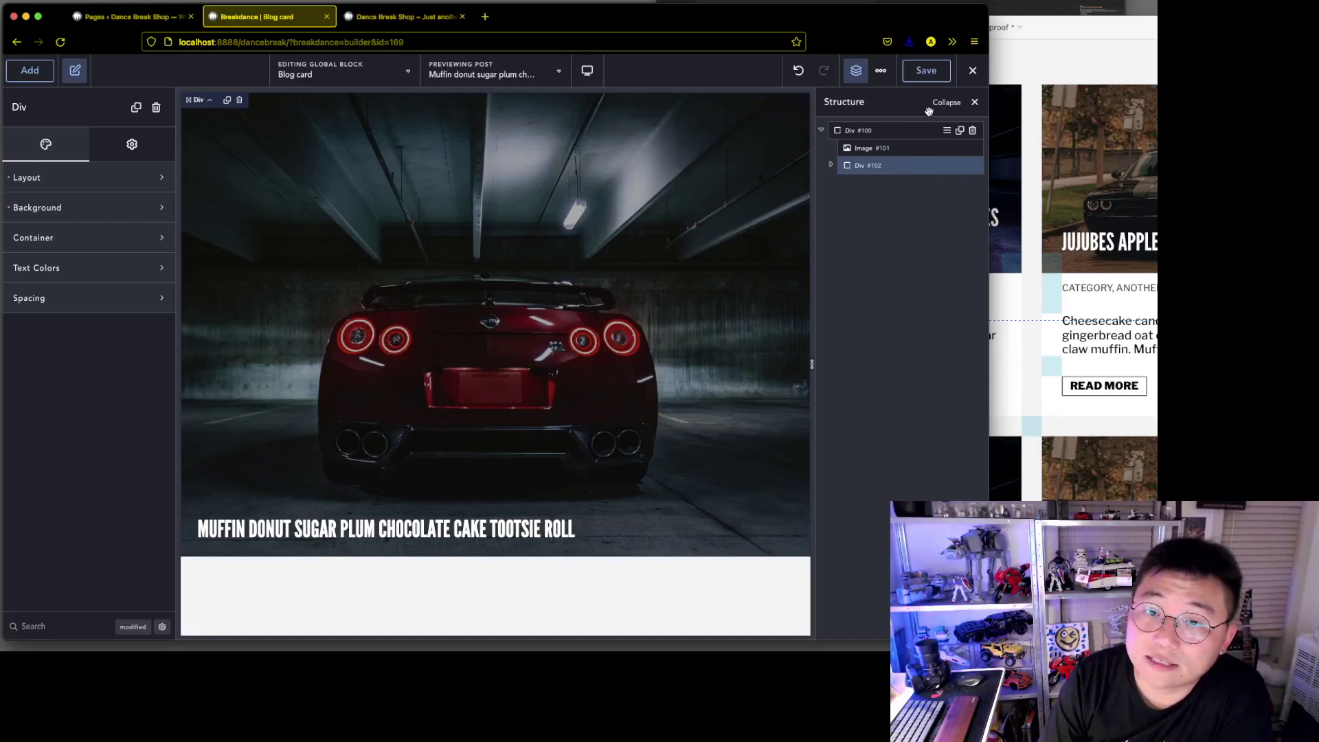
pyautogui.click(1058, 30)
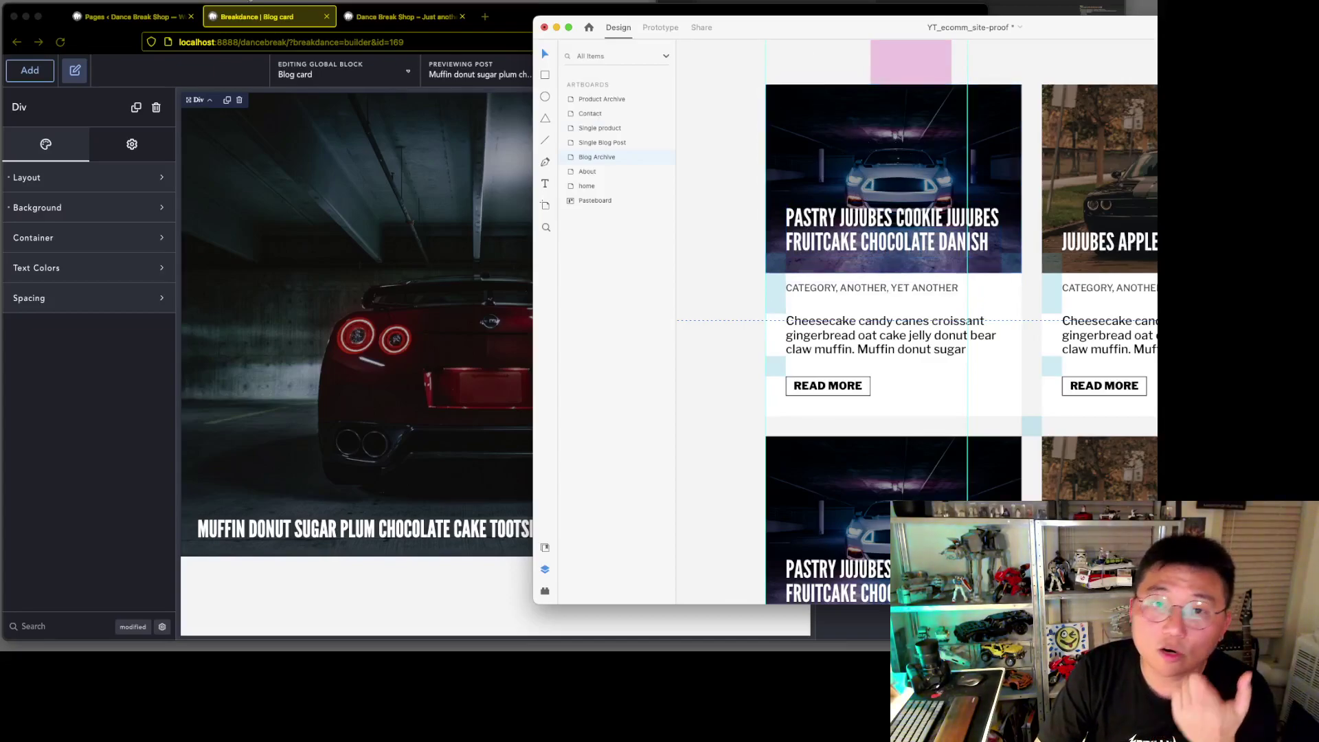
pyautogui.press('super+Tab')
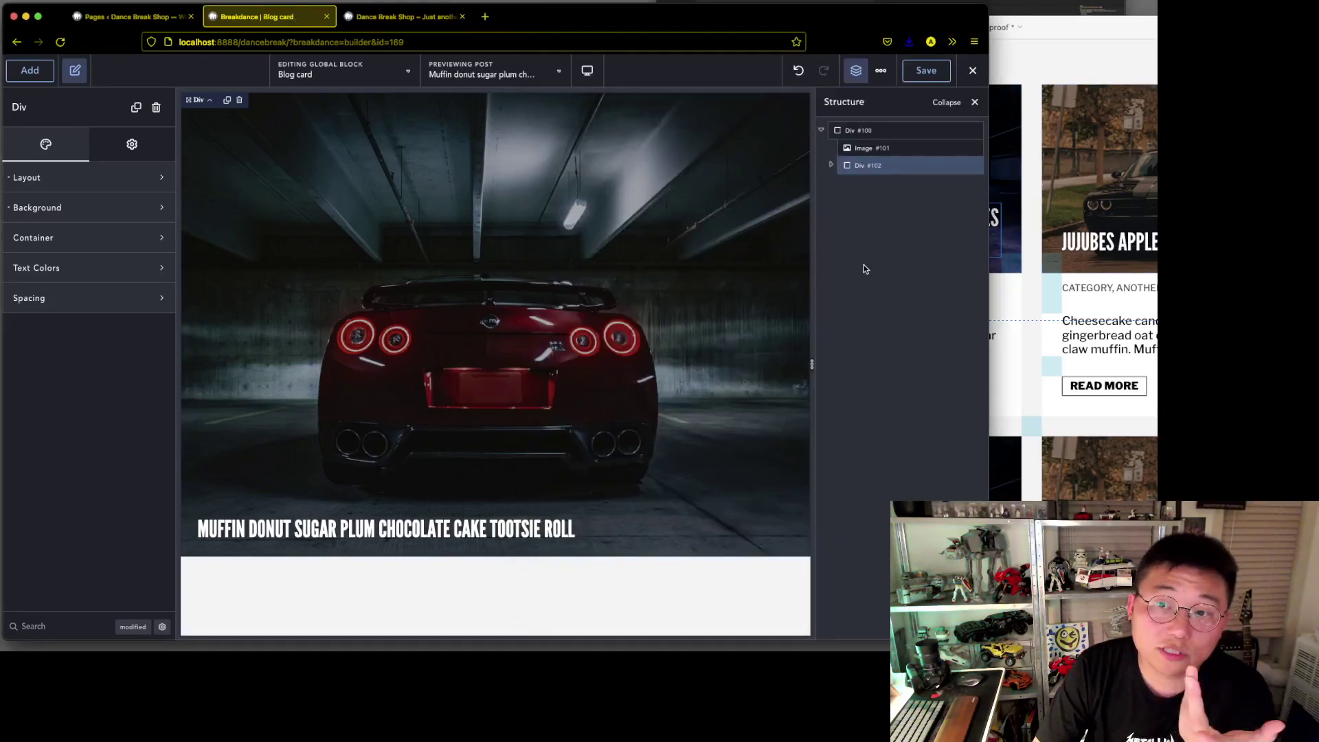
# Add a Div to the Blog card and place it at the root level, directly below the outer image Div.
pyautogui.click(22, 73)
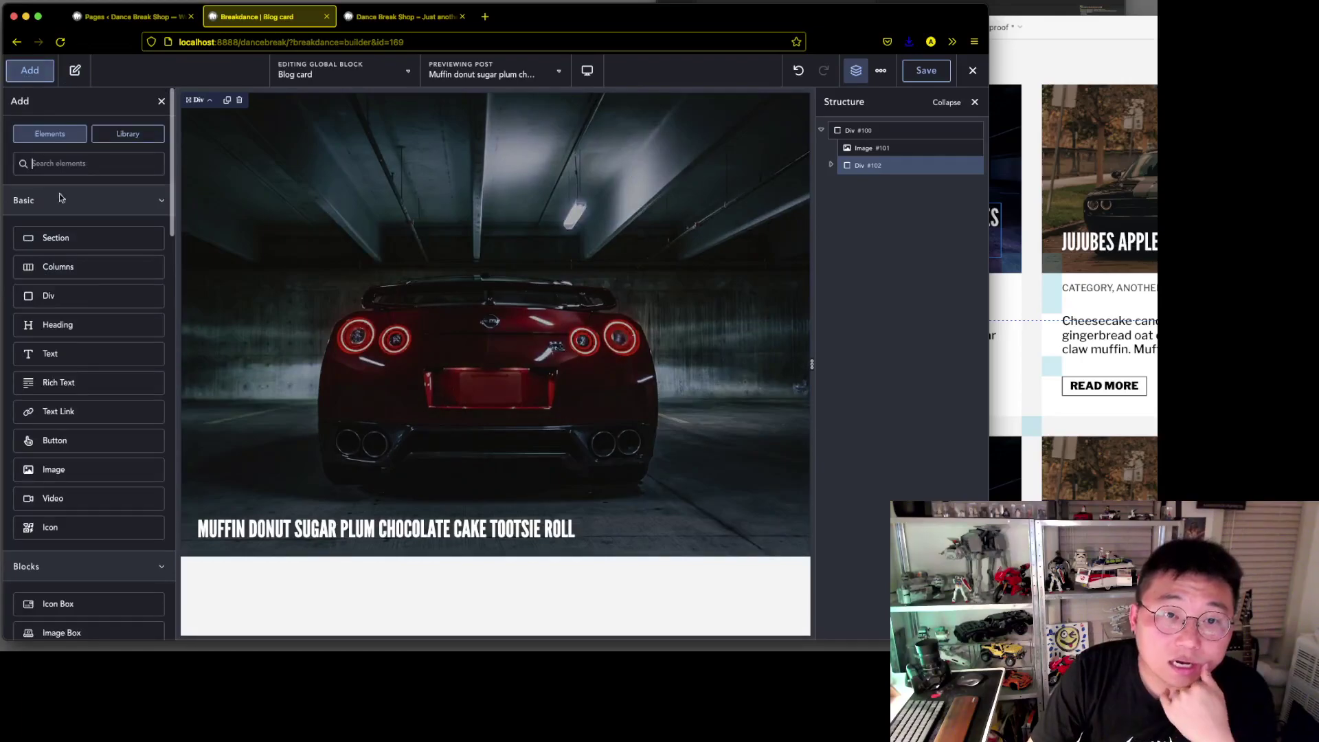
pyautogui.click(92, 296)
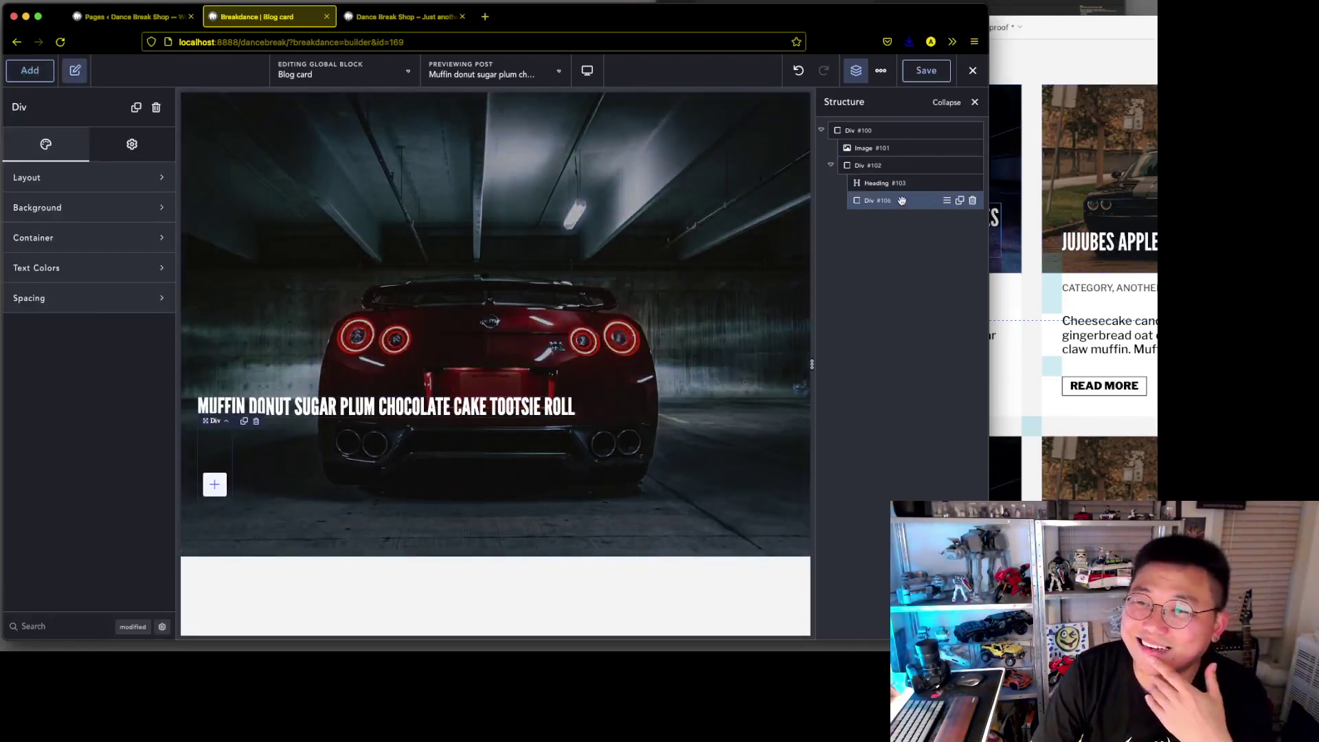
pyautogui.moveTo(887, 202); pyautogui.dragTo(834, 203)
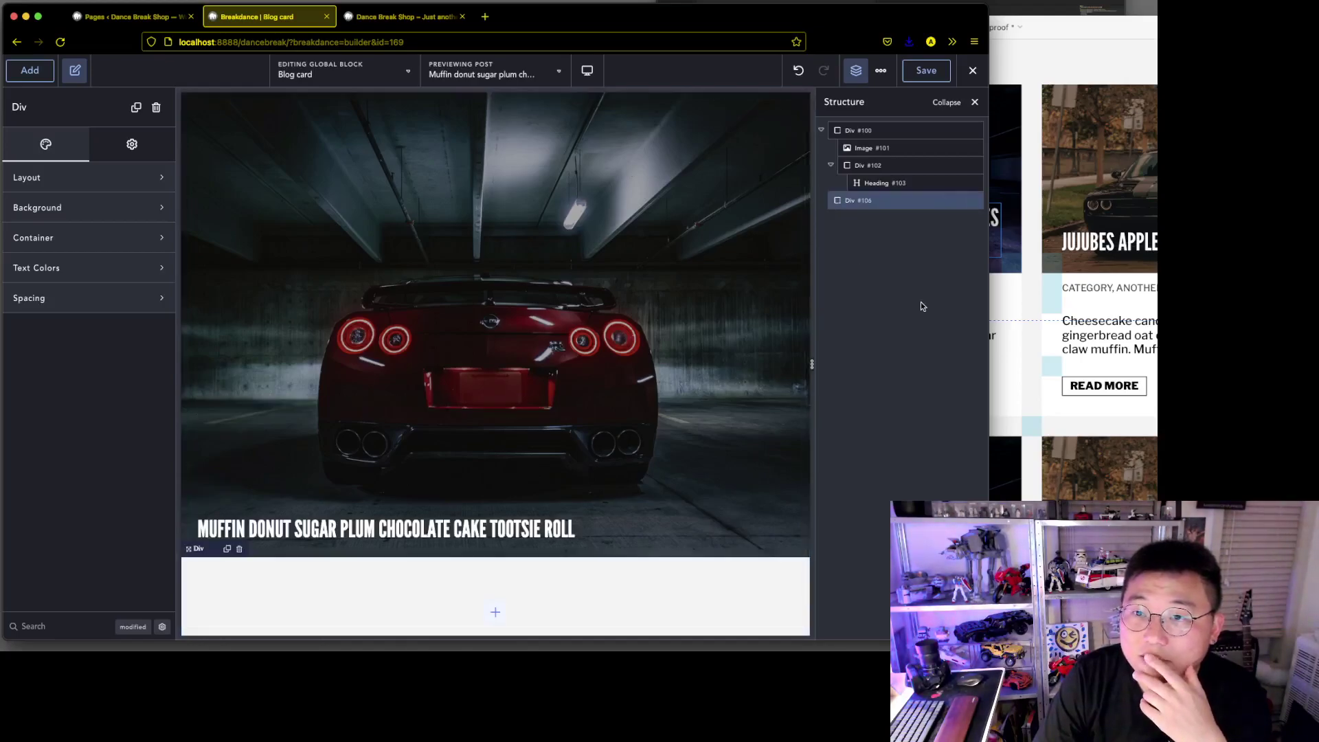
pyautogui.moveTo(875, 199); pyautogui.dragTo(847, 201)
pyautogui.scroll(-1, 421, 457)
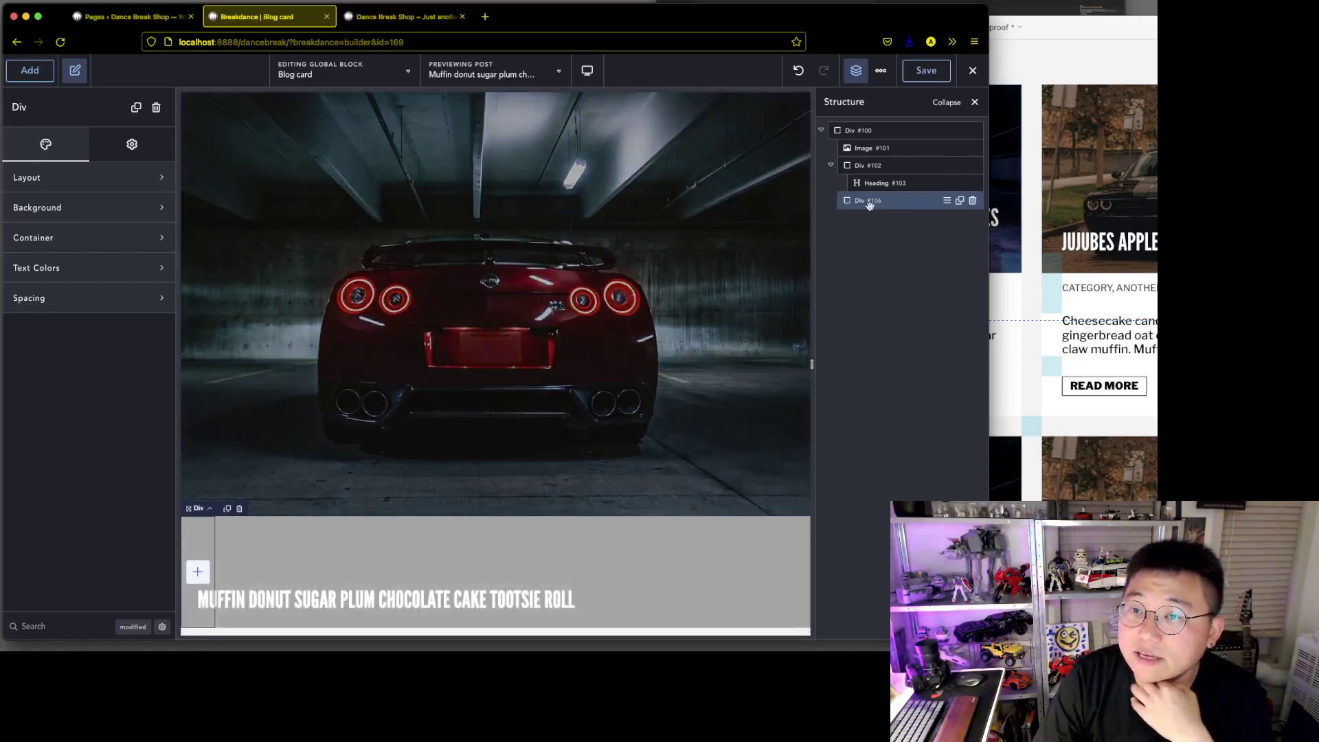
pyautogui.moveTo(859, 203); pyautogui.dragTo(851, 201)
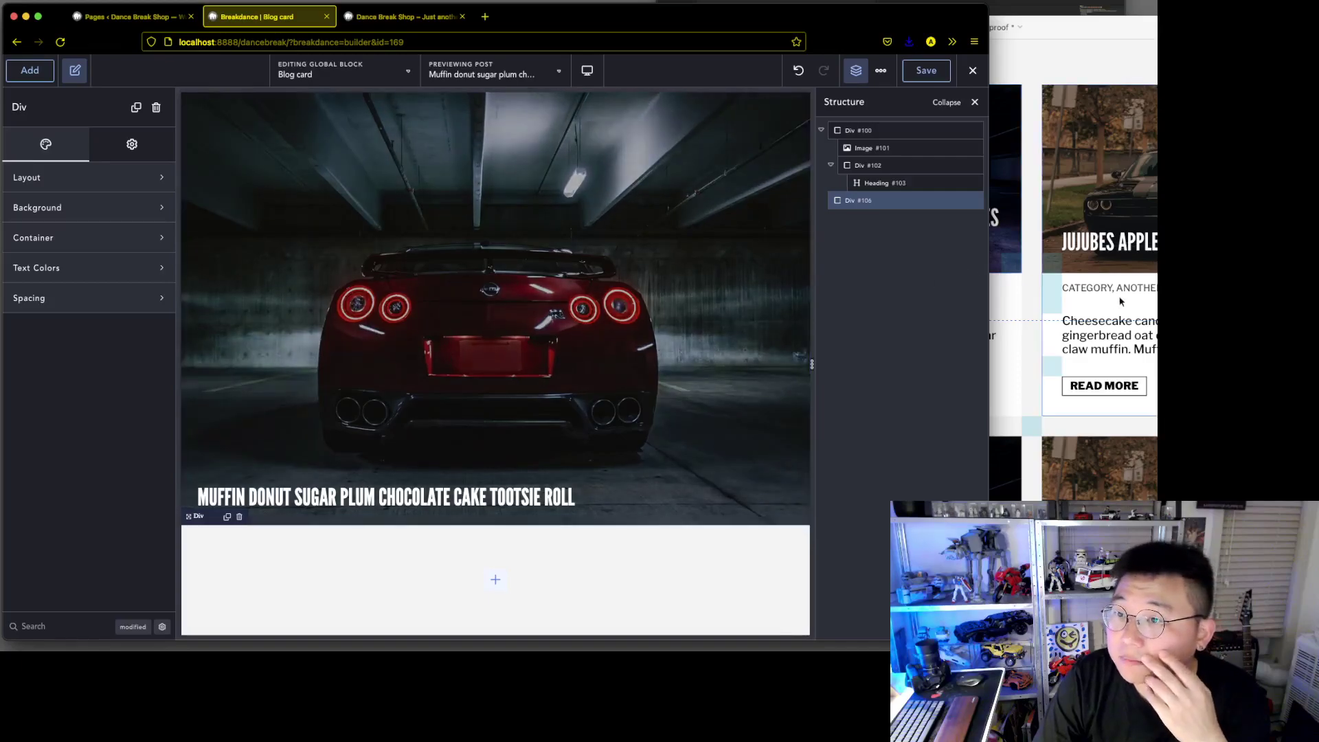
# Add a dynamic Post Meta element inside the empty Div below the card image.
pyautogui.click(23, 73)
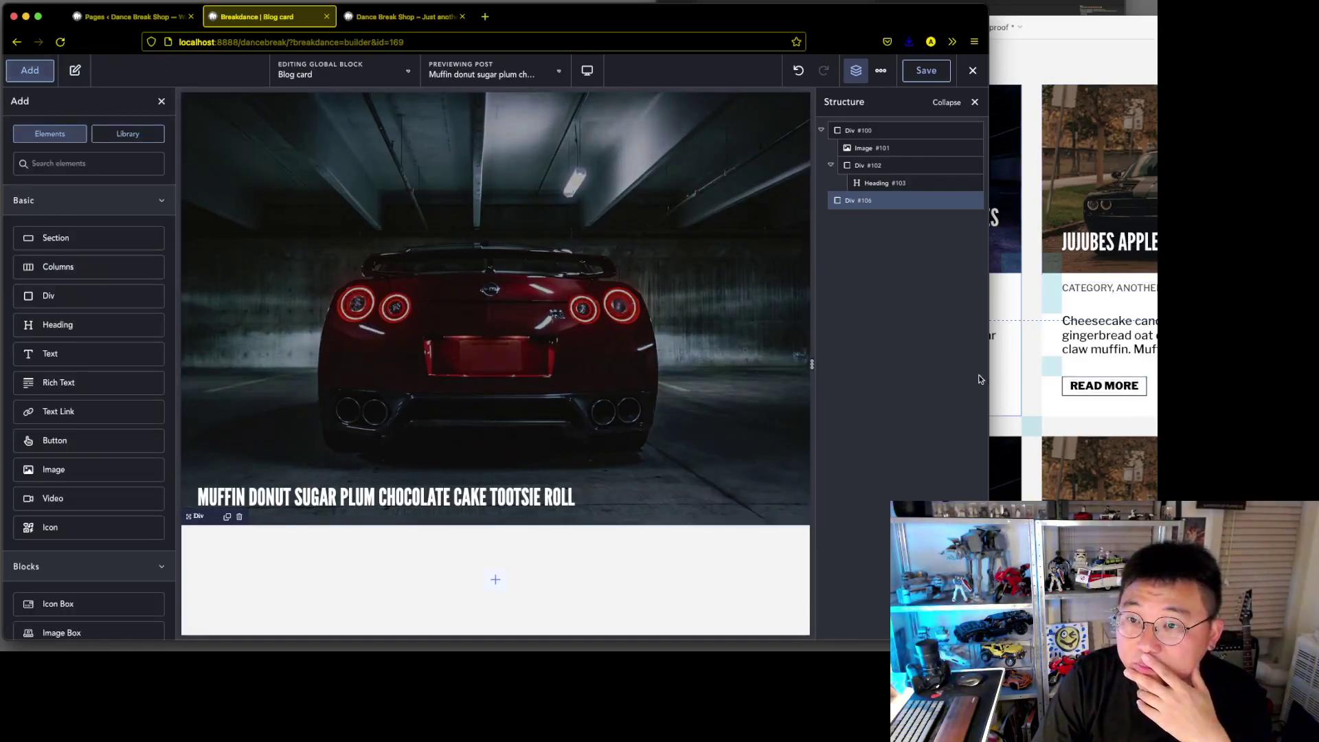
pyautogui.moveTo(987, 370); pyautogui.dragTo(853, 370)
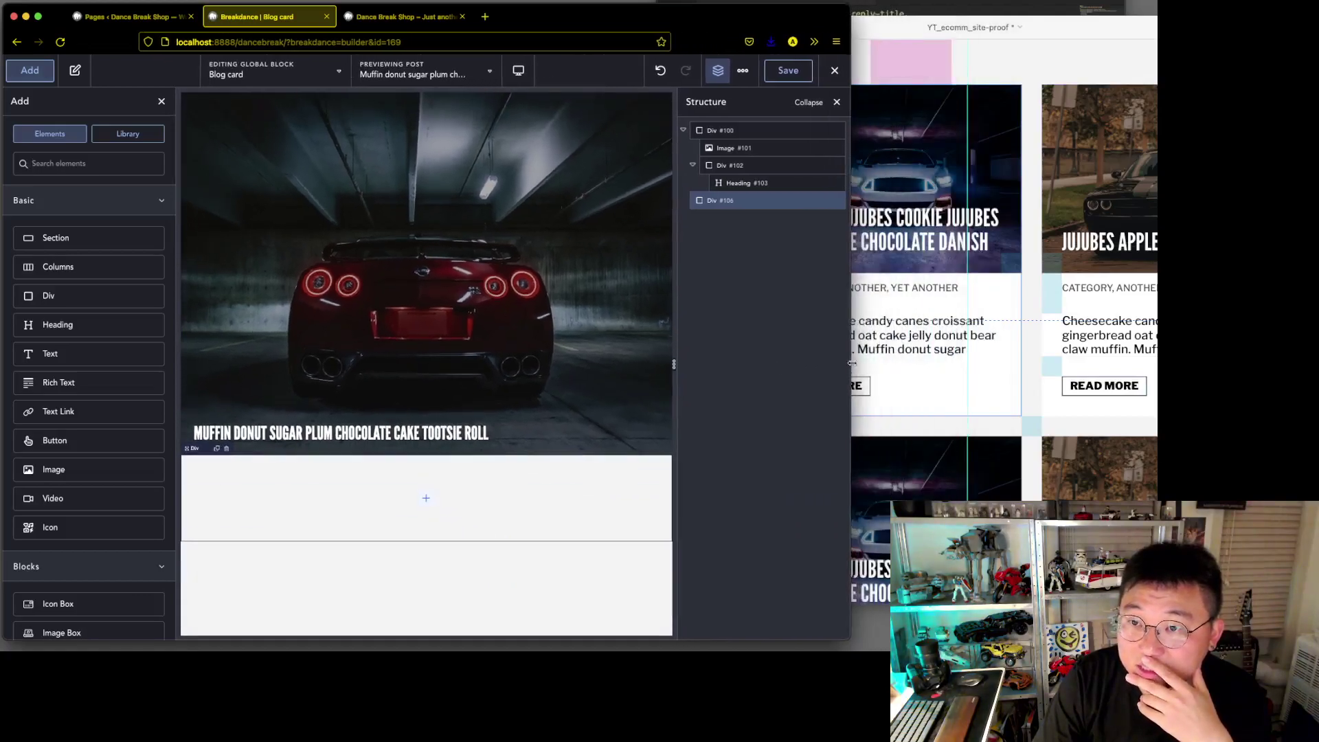
pyautogui.moveTo(1164, 30); pyautogui.dragTo(1021, 41)
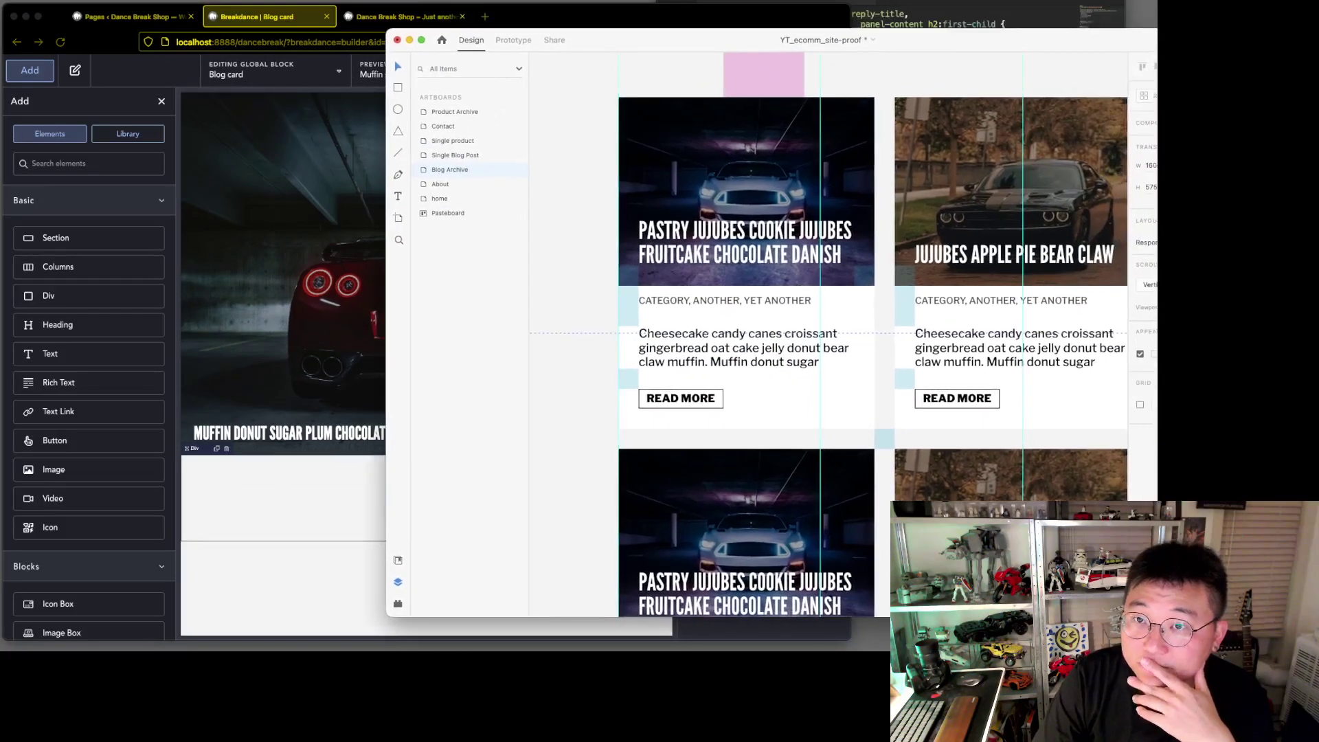
pyautogui.click(608, 14)
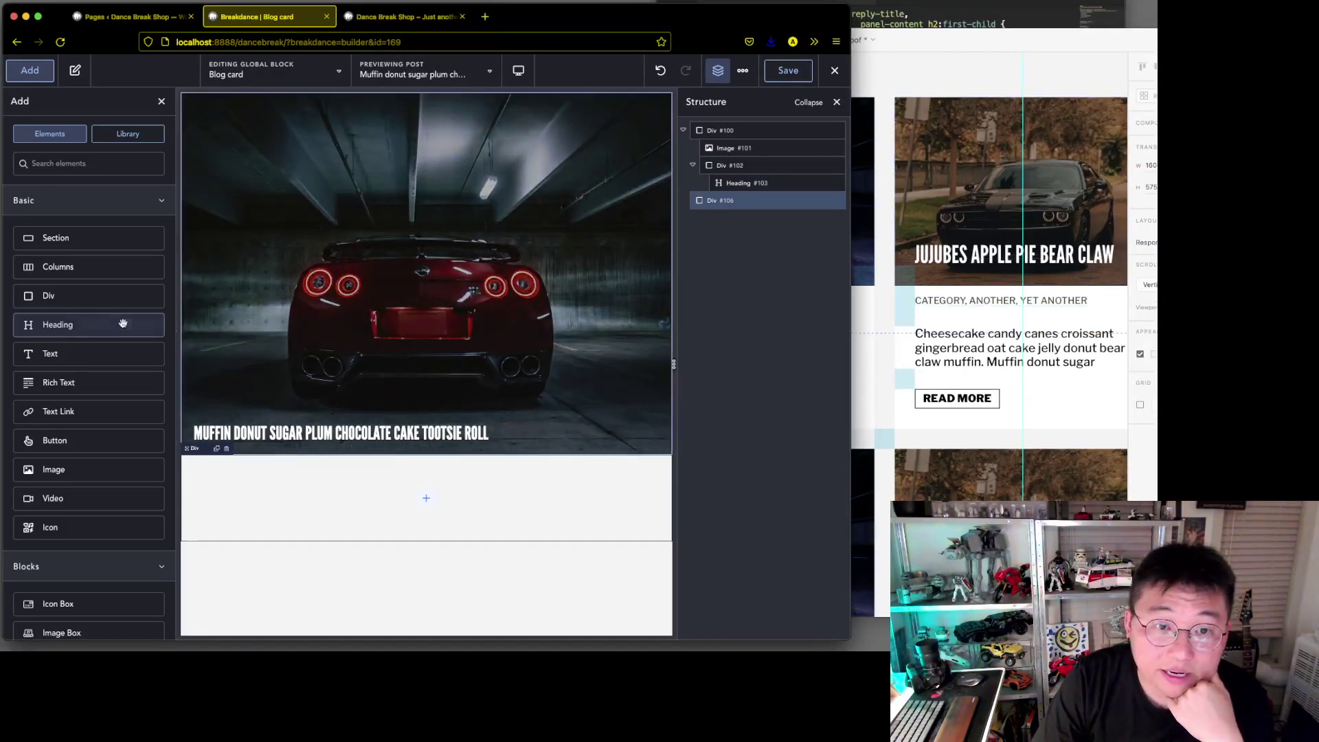
pyautogui.scroll(-10, 47, 543)
pyautogui.scroll(-15, 46, 544)
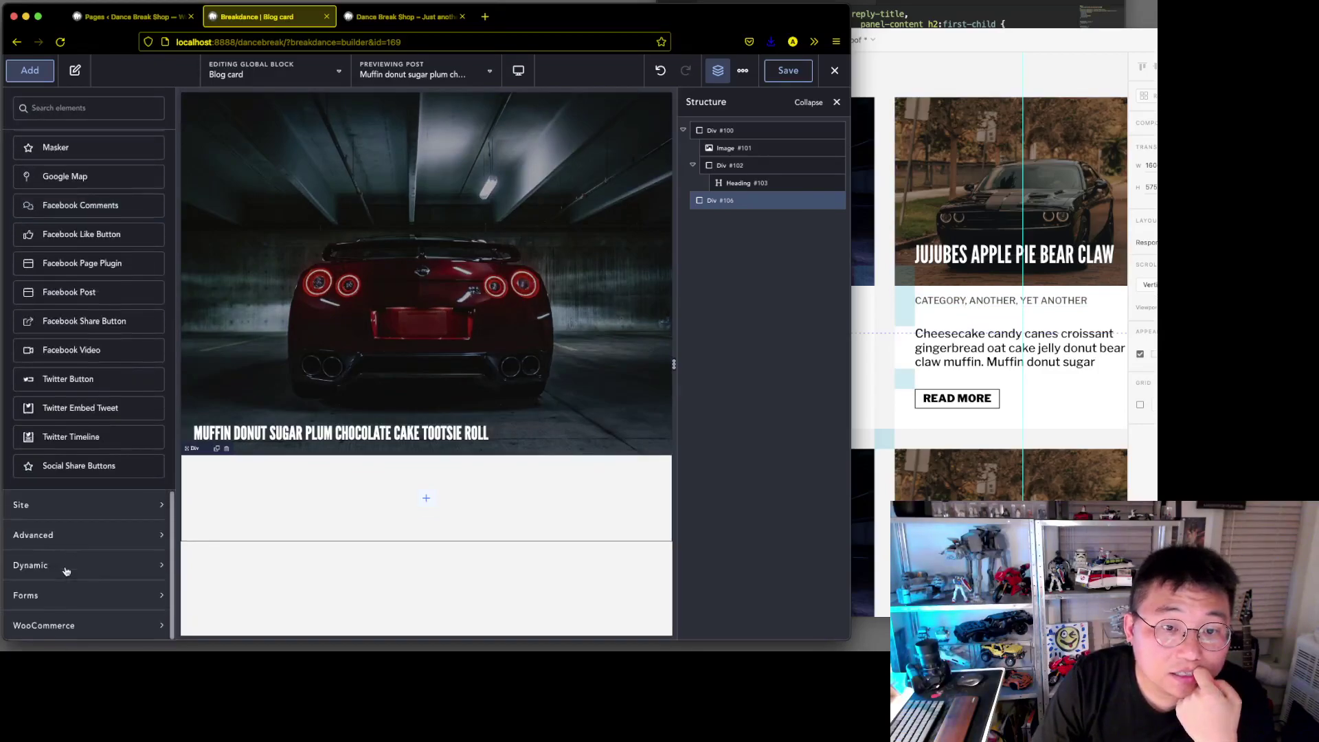
pyautogui.click(104, 570)
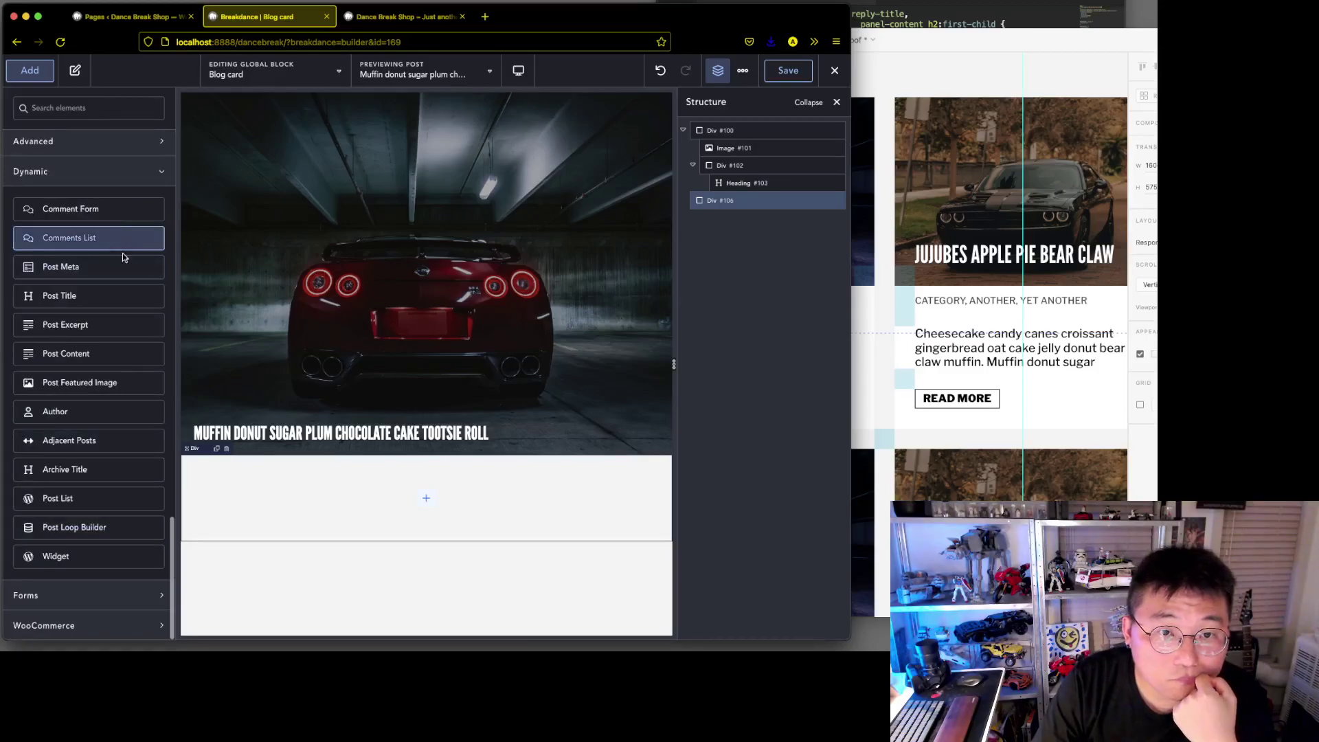
pyautogui.click(103, 266)
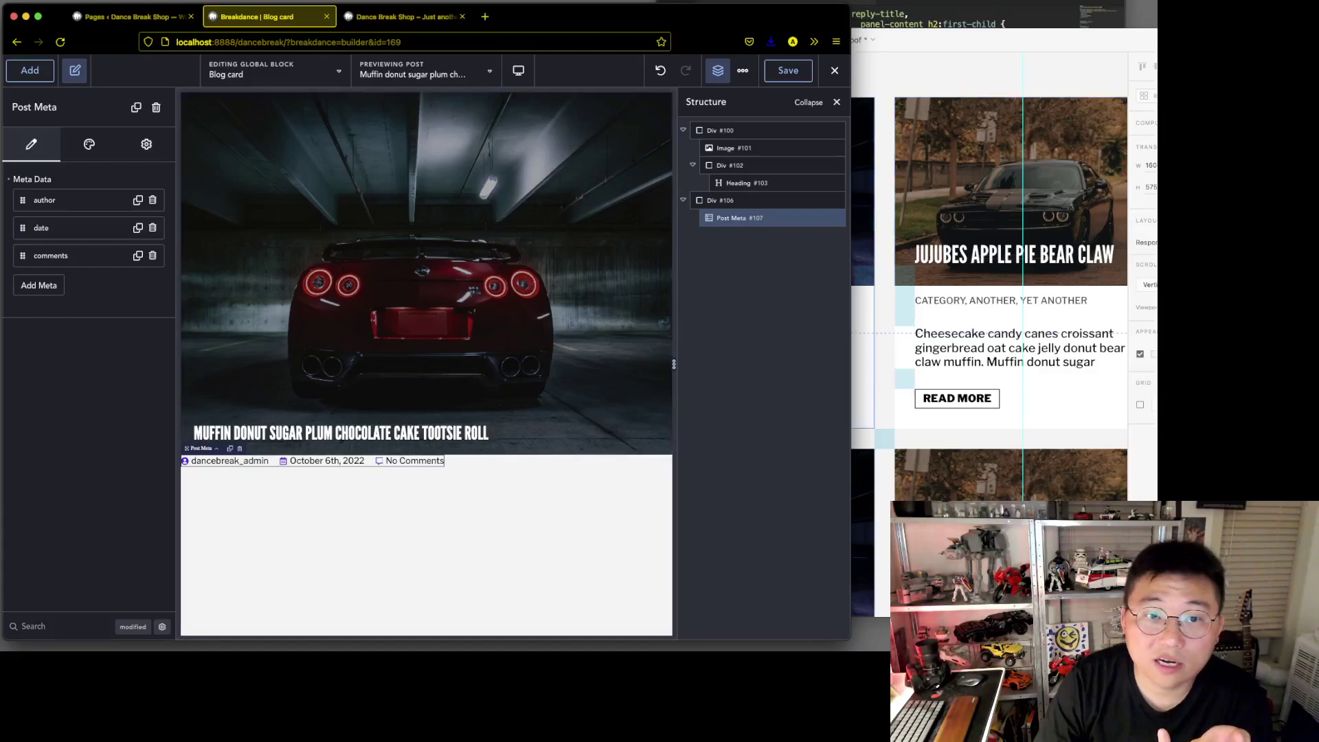
# Add a meta item to the Post Meta element with type Terms and taxonomy Categories.
pyautogui.click(38, 285)
pyautogui.click(145, 320)
pyautogui.click(128, 396)
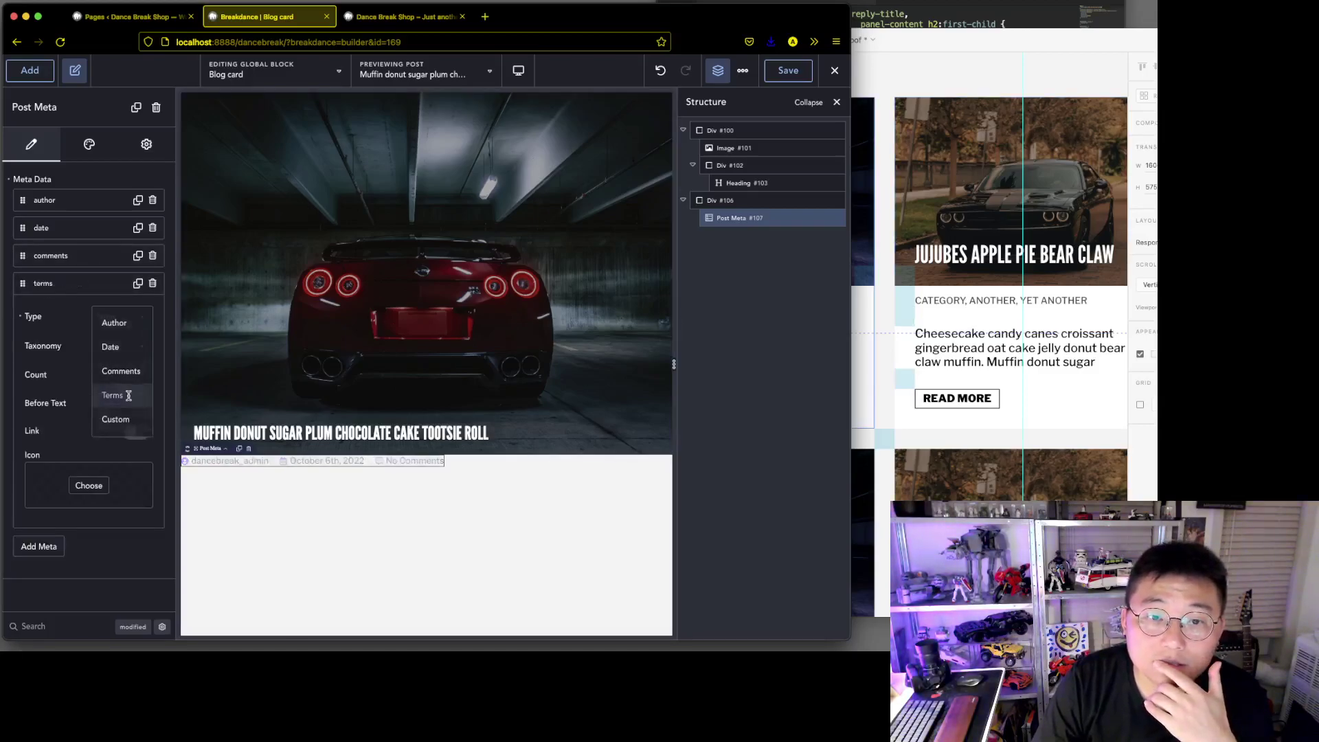
pyautogui.click(131, 347)
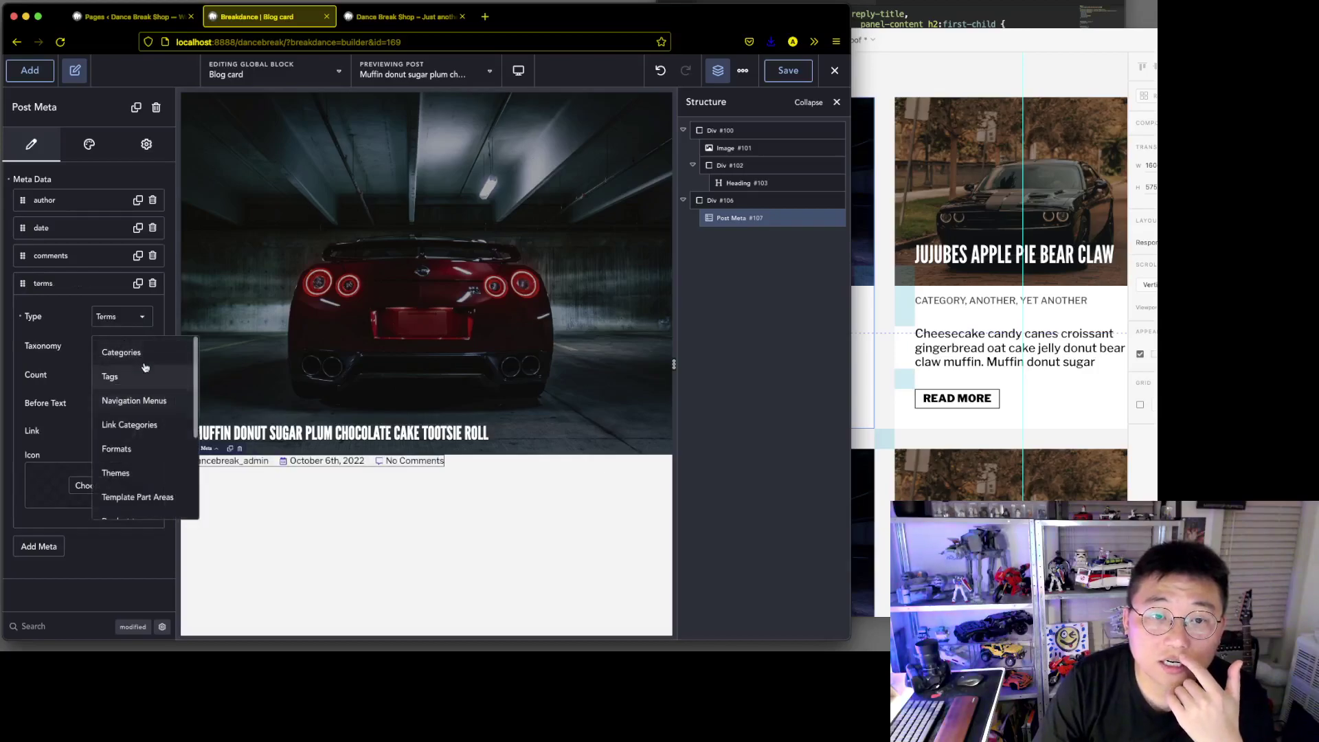
pyautogui.click(141, 354)
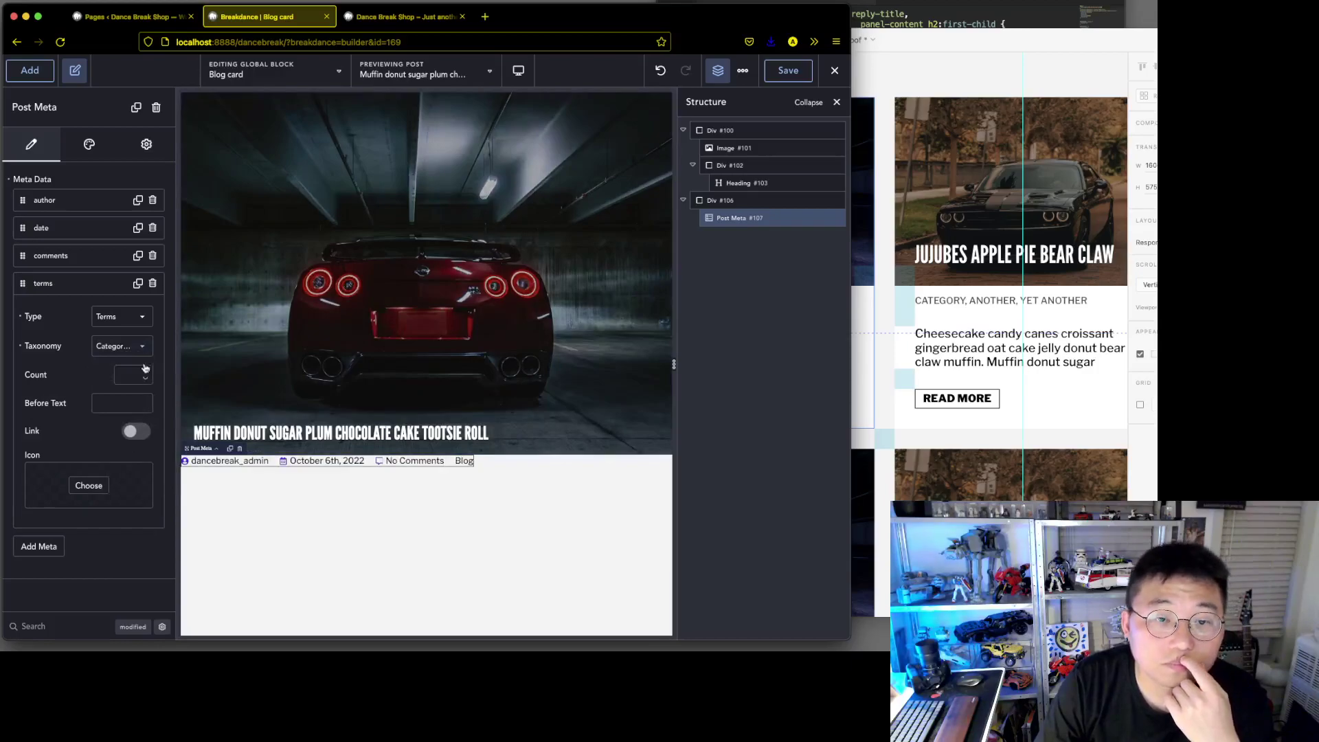
# Delete the comments, date and author items from the Post Meta element.
pyautogui.click(153, 256)
pyautogui.click(154, 228)
pyautogui.click(153, 200)
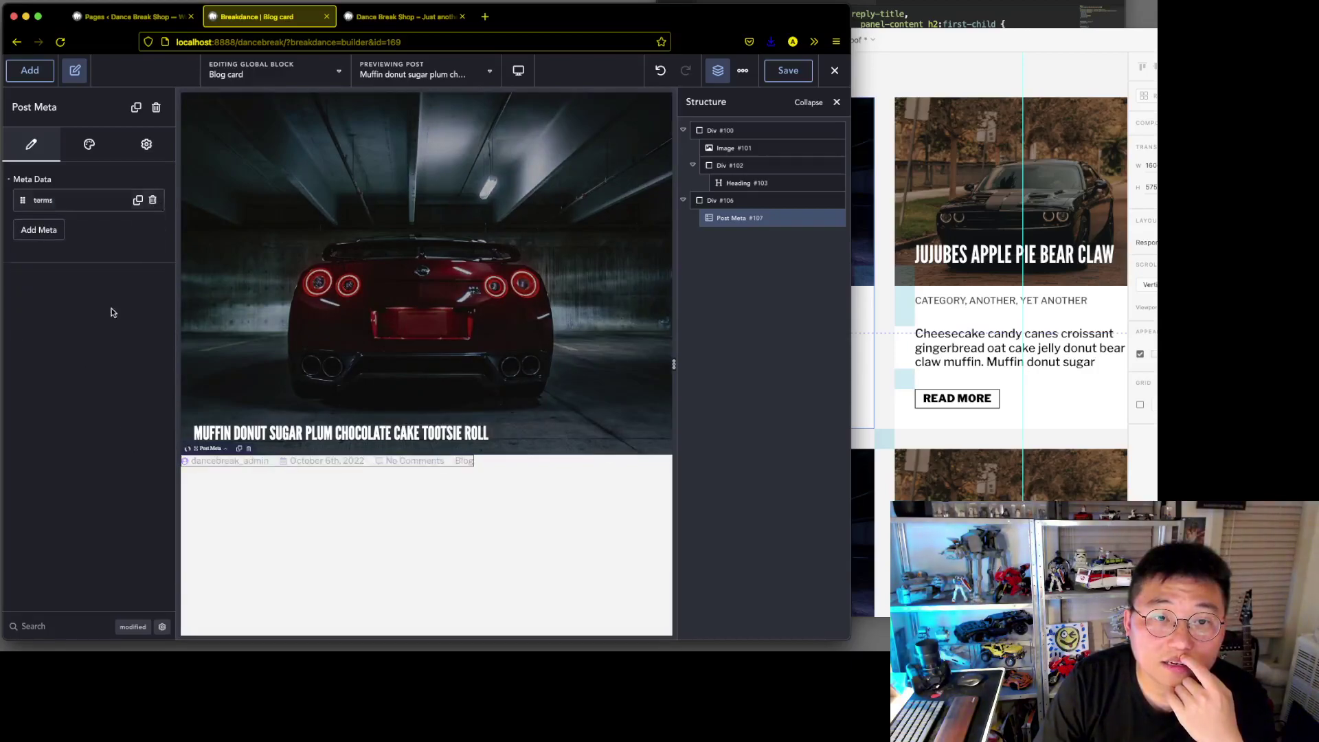
# Set the Post Meta text's transform to uppercase in its advanced typography settings.
pyautogui.click(96, 147)
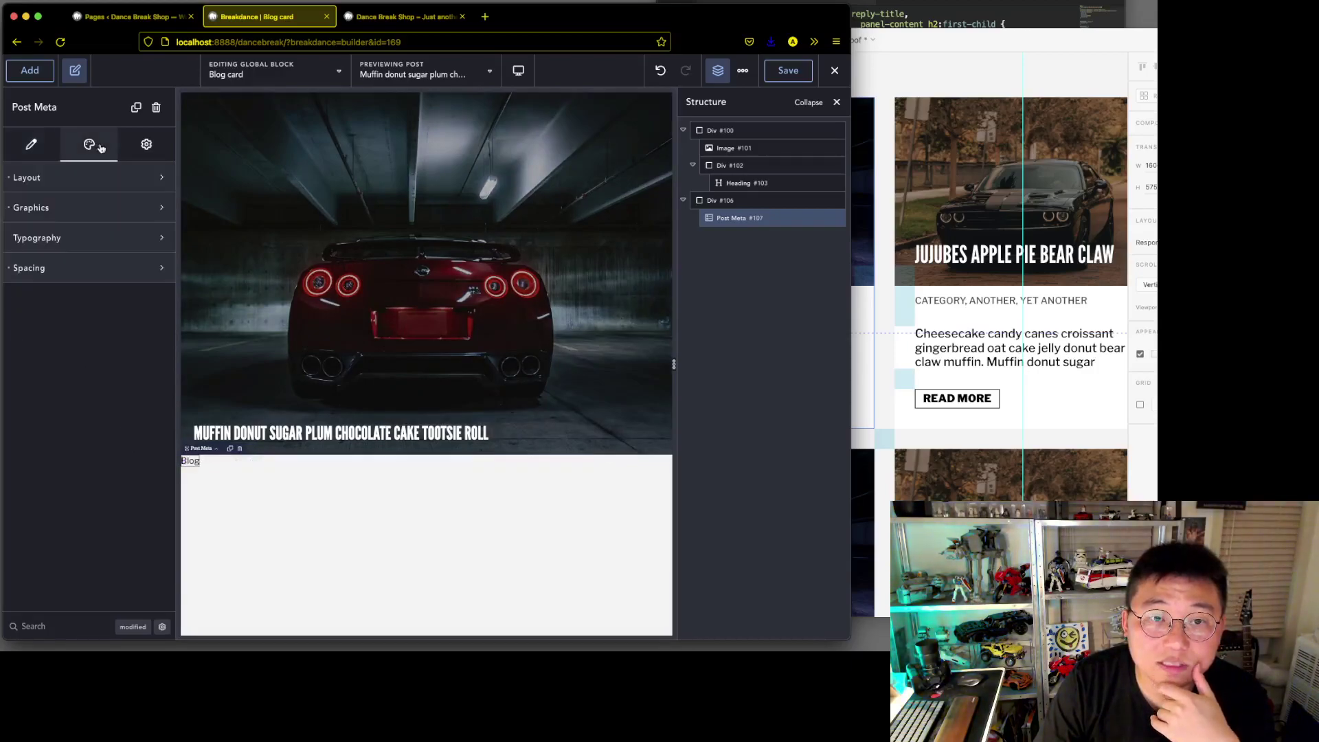
pyautogui.click(117, 237)
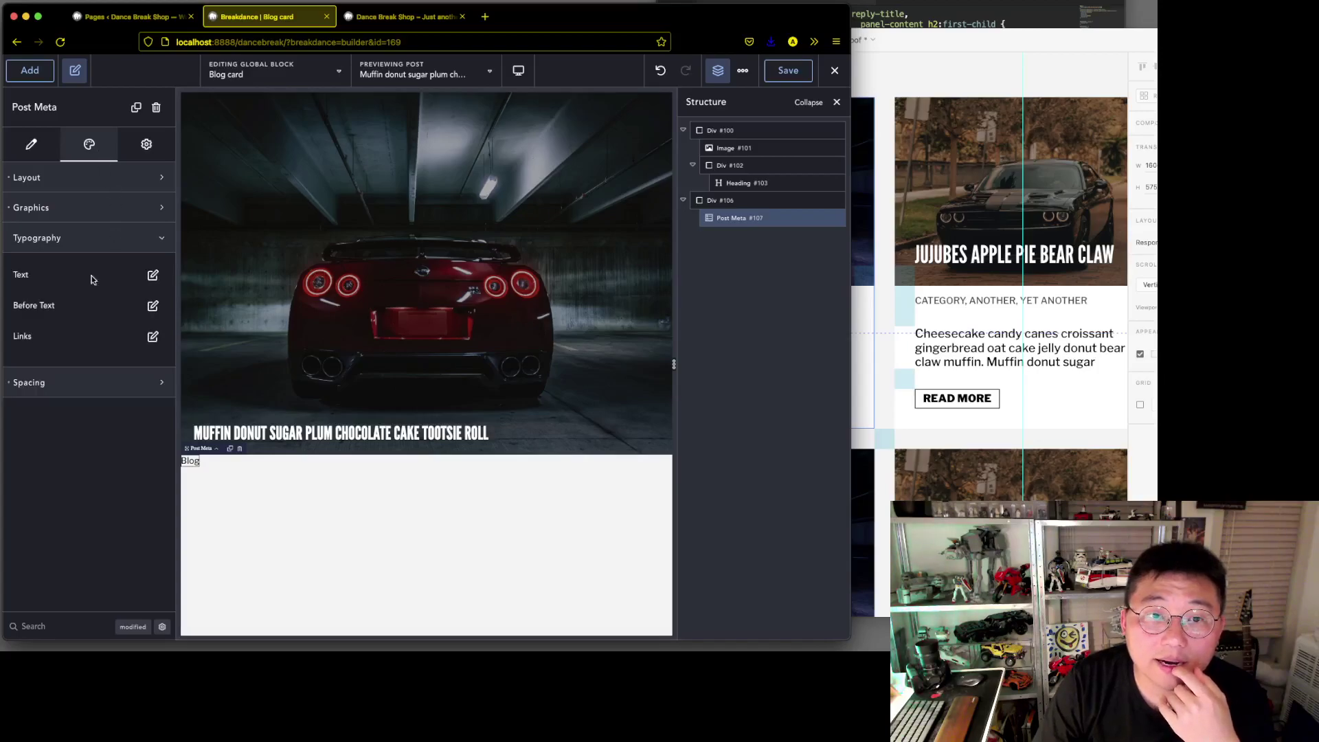
pyautogui.click(153, 276)
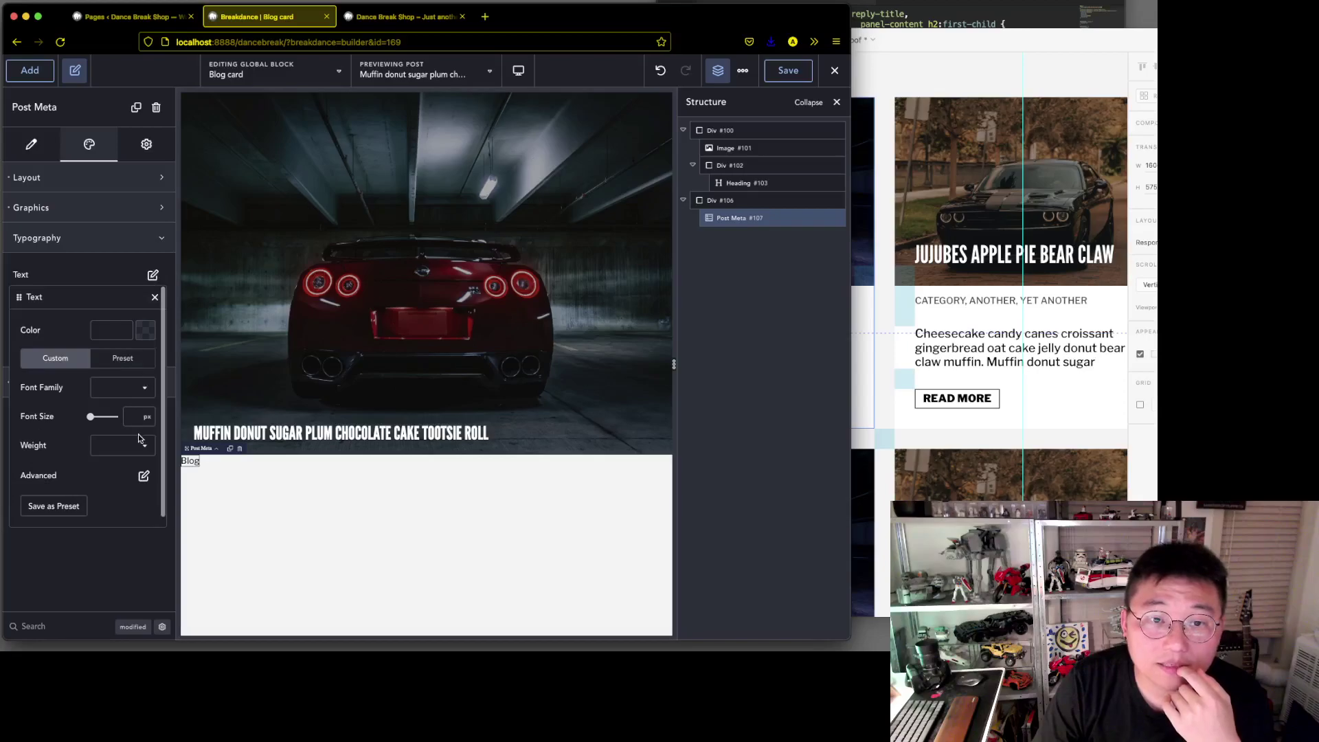
pyautogui.click(144, 475)
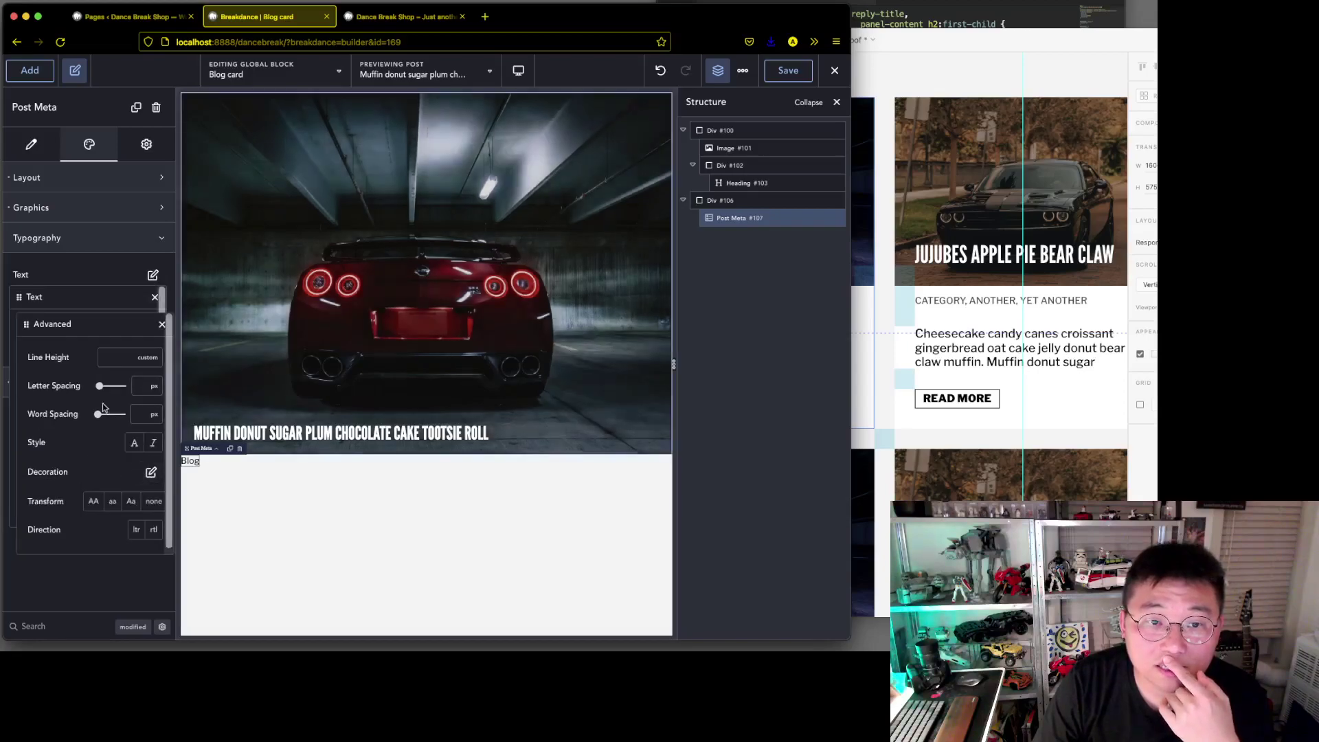
pyautogui.click(94, 500)
pyautogui.click(118, 604)
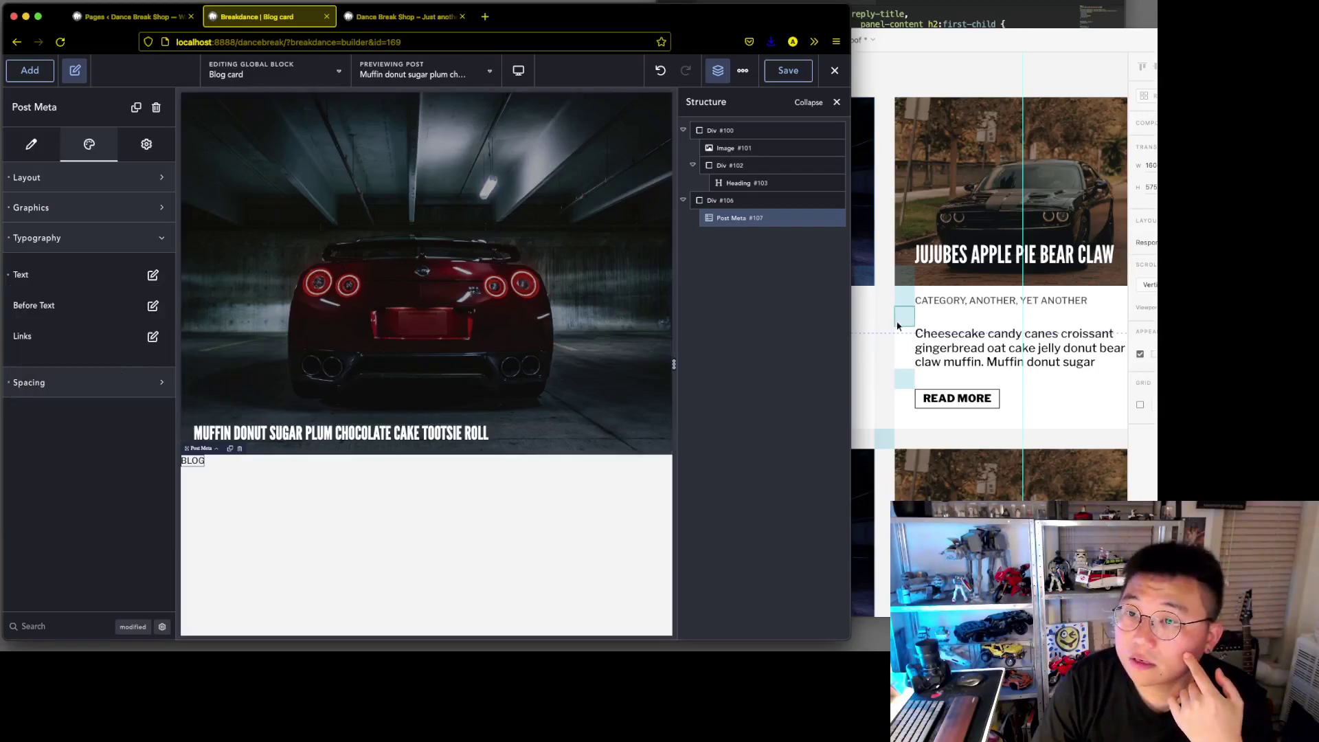
# Inspect the text settings of the category line in the mockup, and hide the builder's element structure.
pyautogui.click(967, 302)
pyautogui.doubleClick(967, 302)
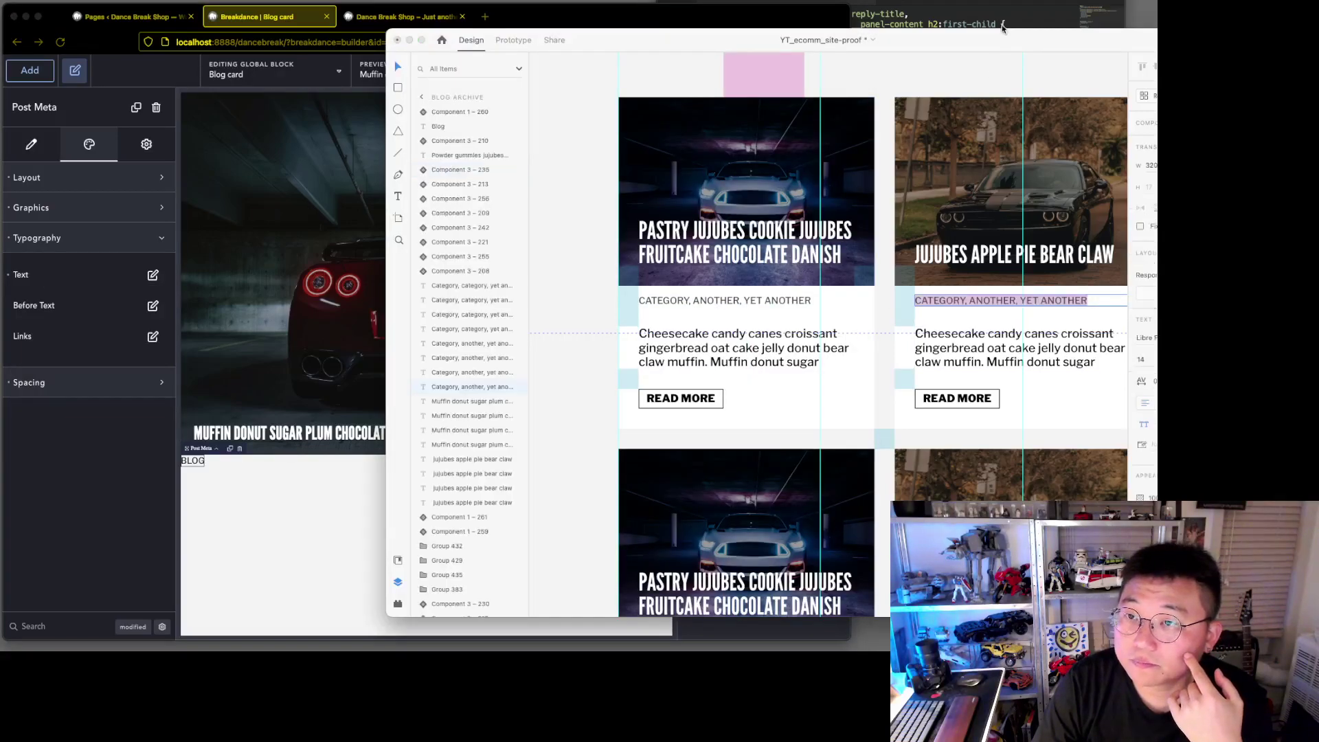
pyautogui.moveTo(1007, 37); pyautogui.dragTo(878, 28)
pyautogui.click(577, 4)
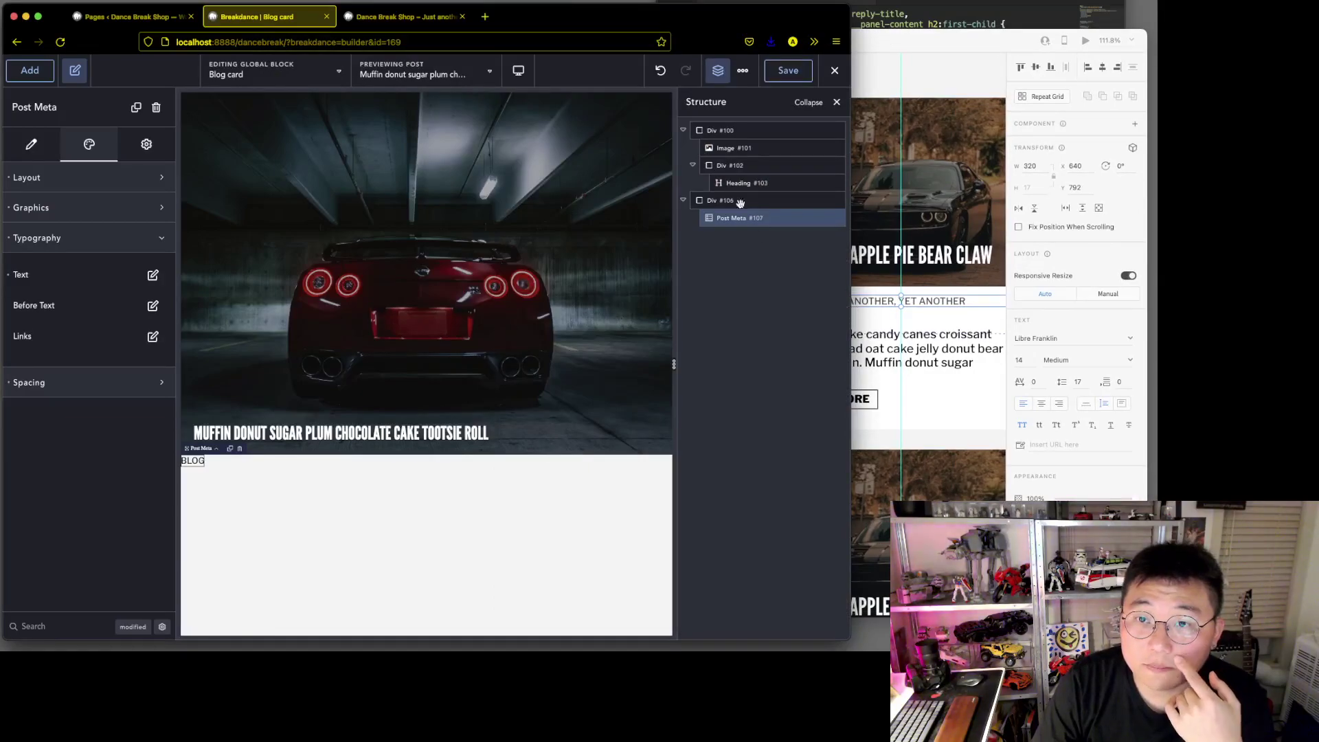
pyautogui.click(718, 70)
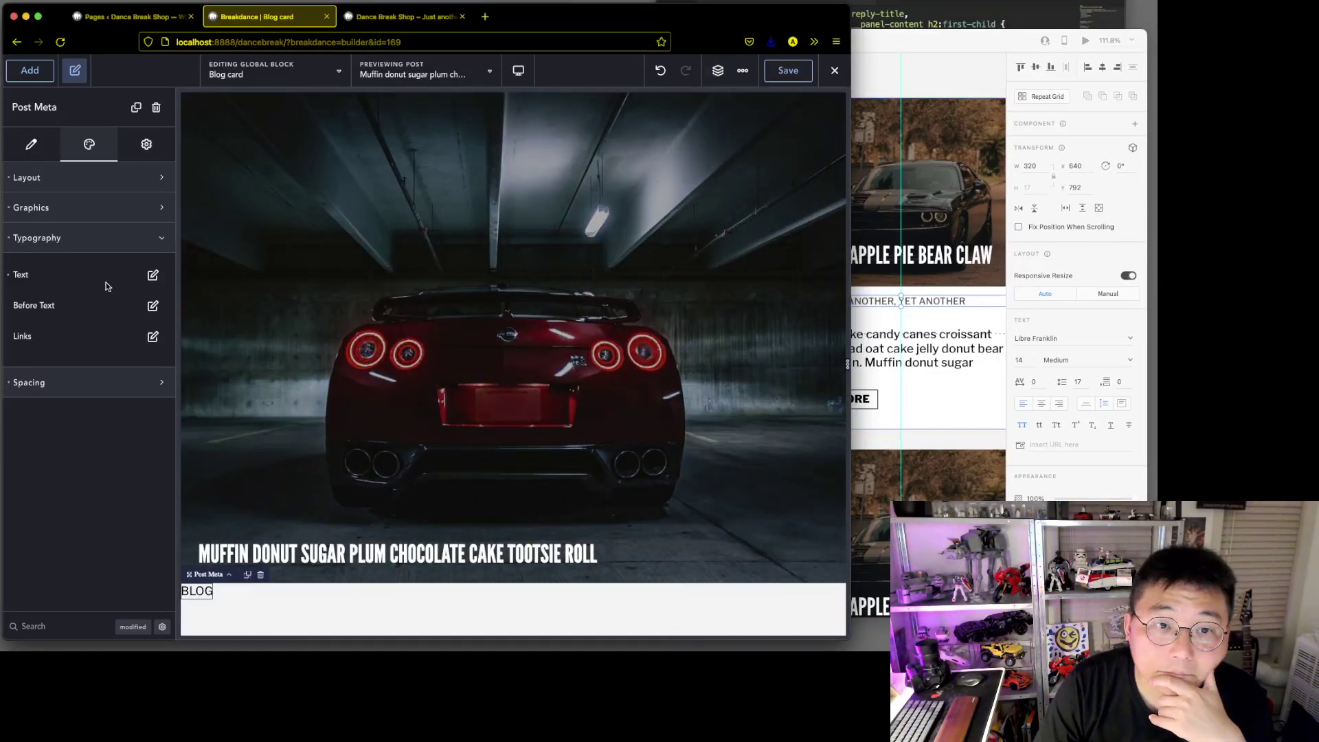
pyautogui.click(153, 274)
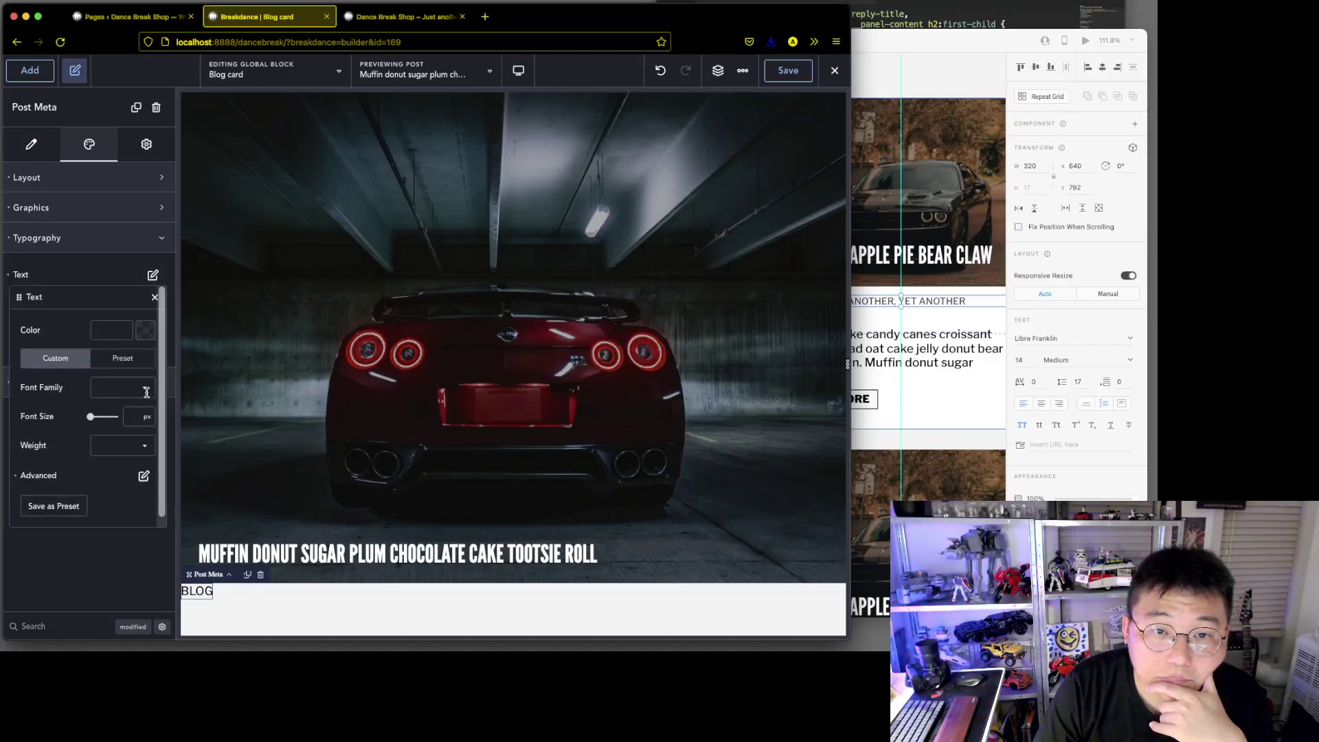
pyautogui.click(116, 388)
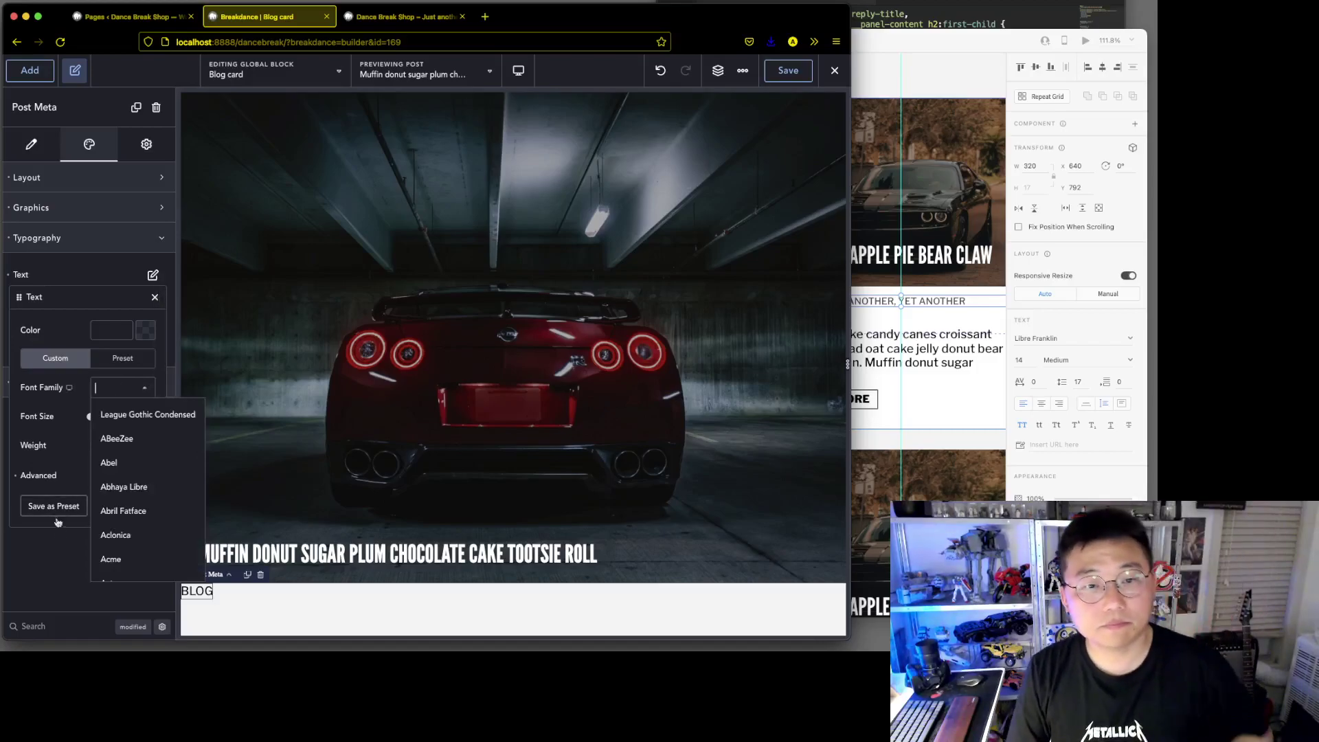
pyautogui.click(69, 544)
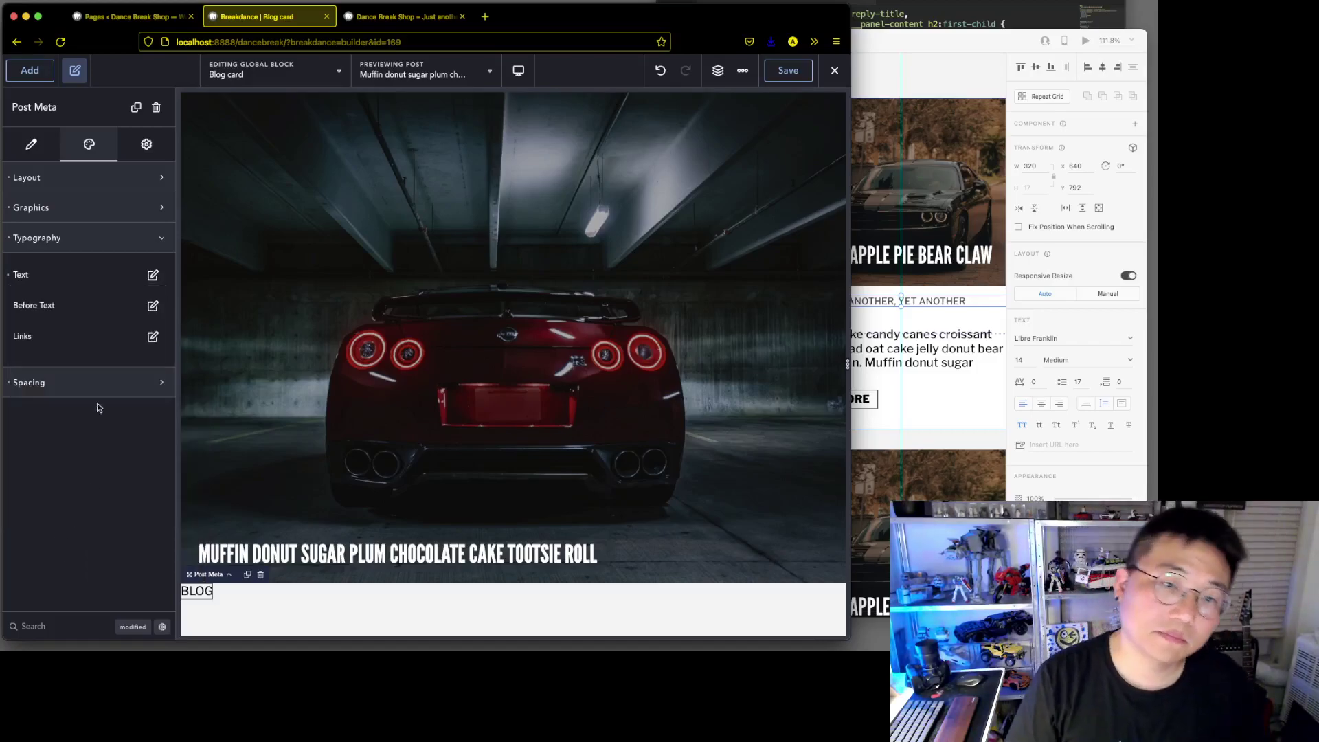
# Set the Post Meta text's font family to Libre Franklin.
pyautogui.click(153, 275)
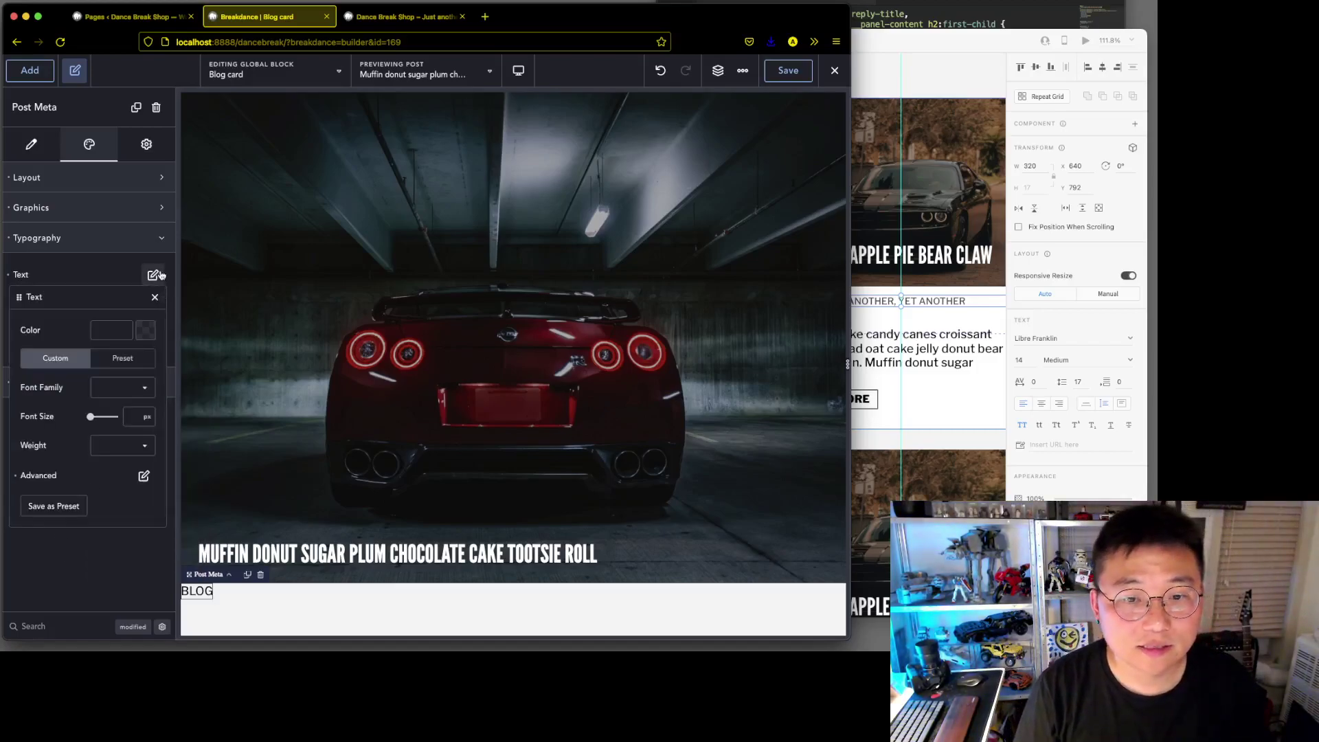
pyautogui.click(133, 388)
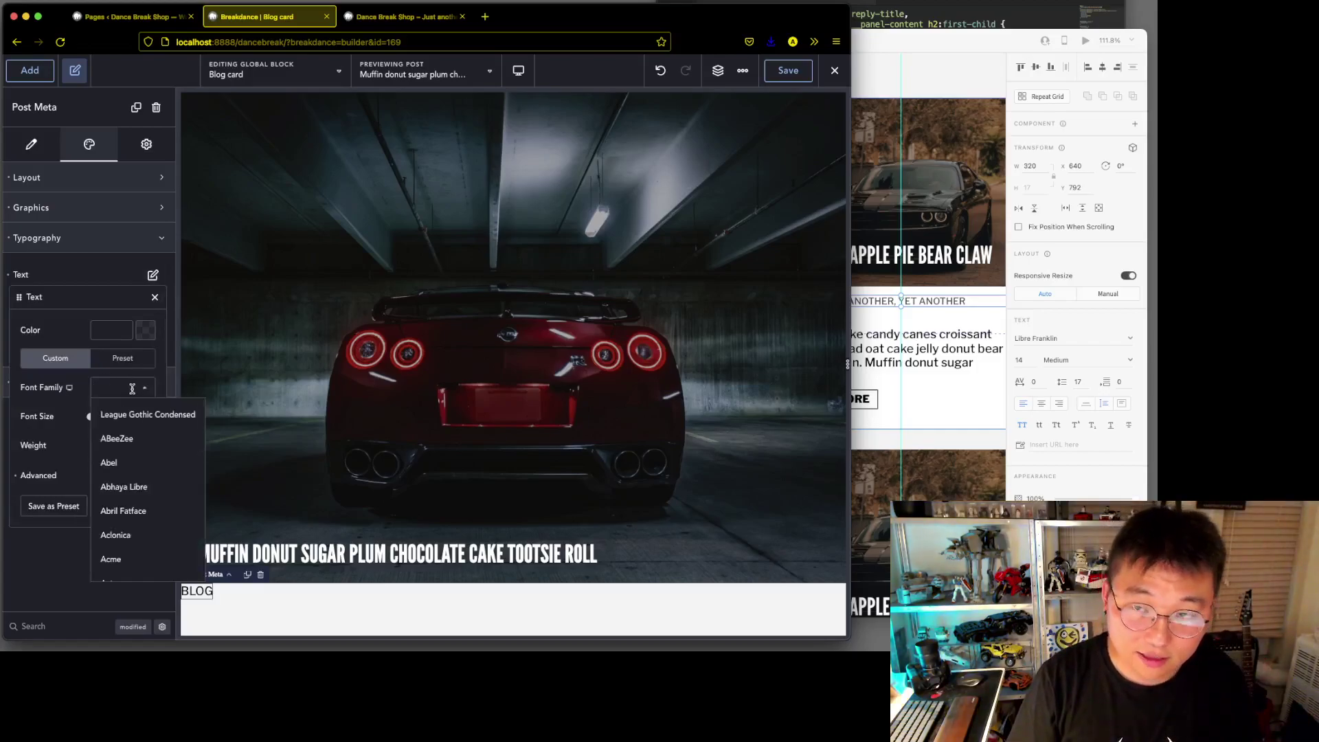
pyautogui.write('libre')
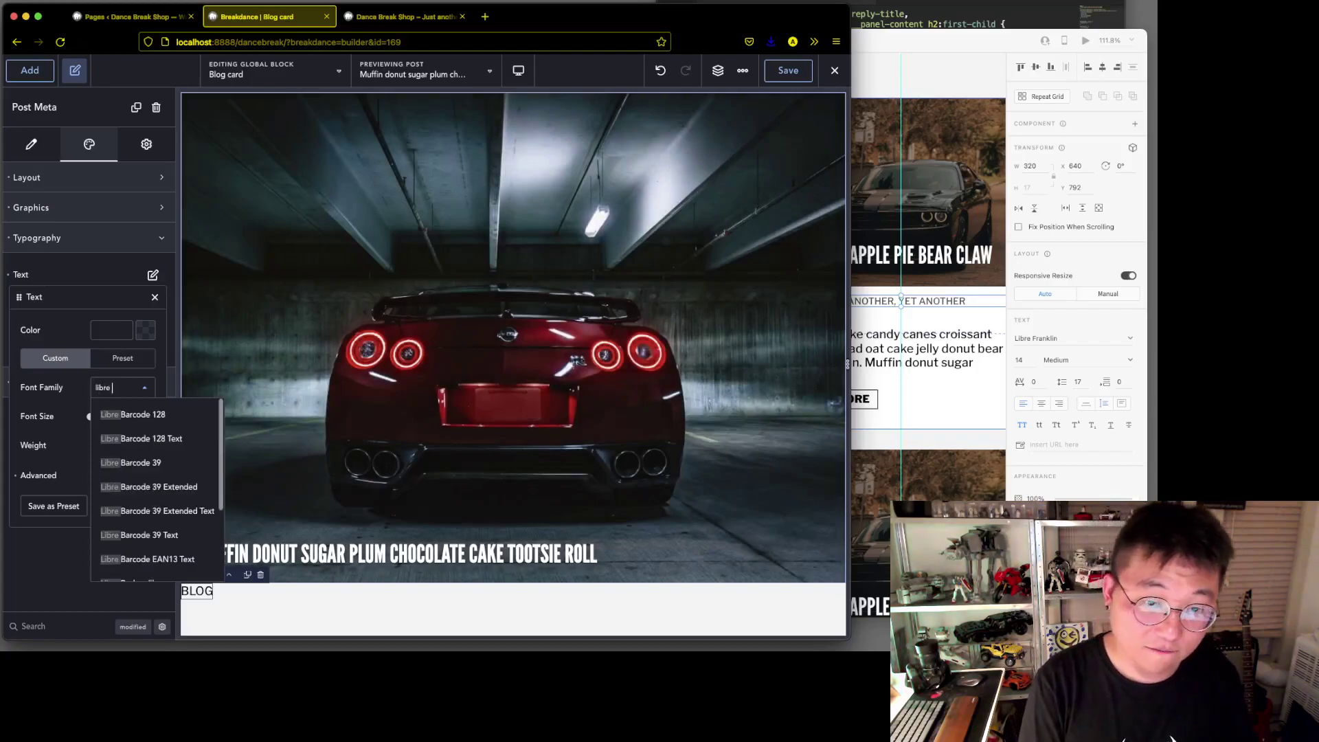
pyautogui.write(' fr')
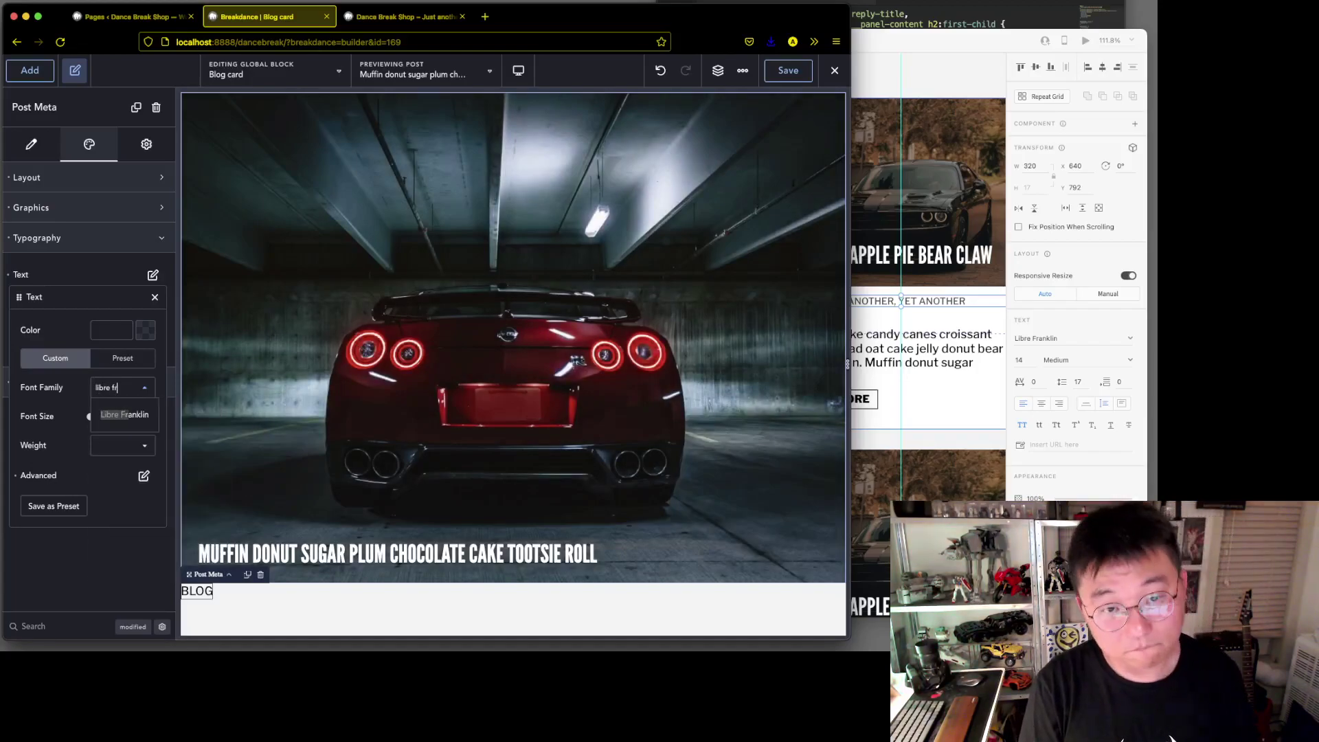
pyautogui.click(124, 414)
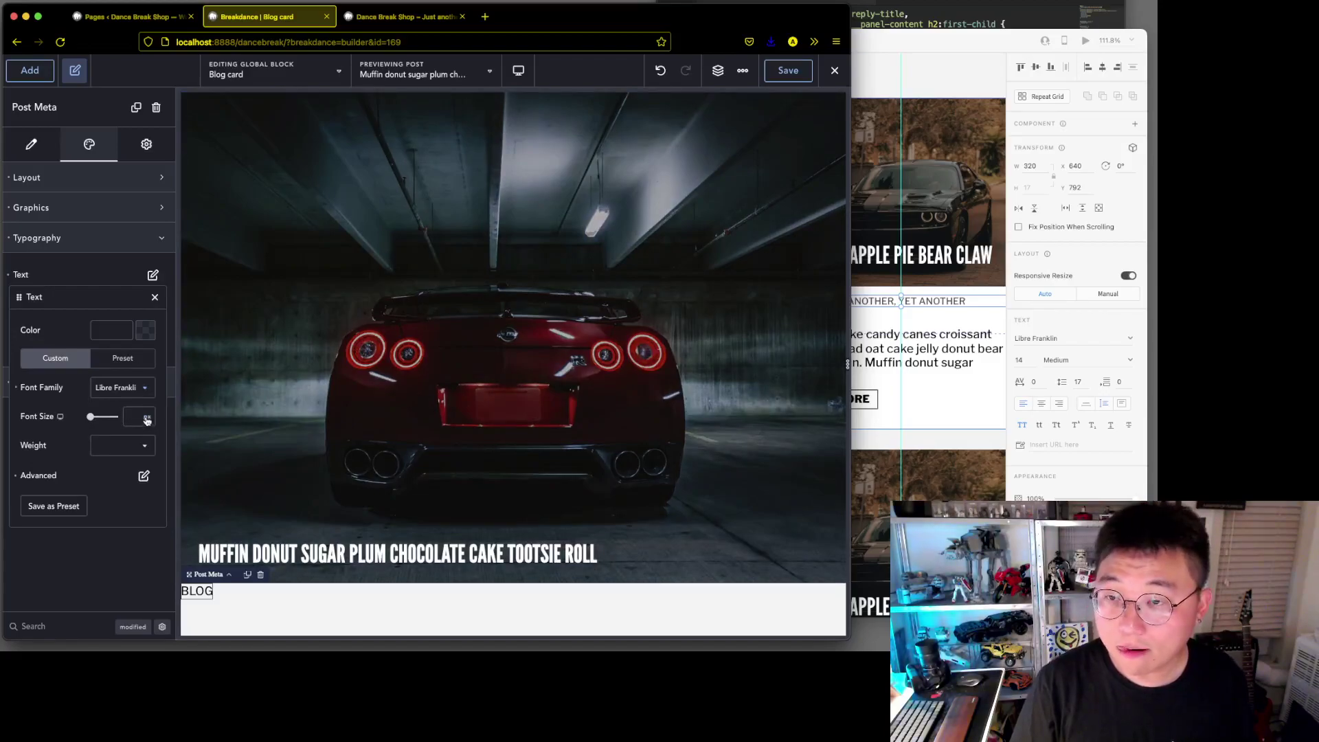
# Set the Post Meta text's font size to 0.7 rem.
pyautogui.click(145, 418)
pyautogui.click(155, 517)
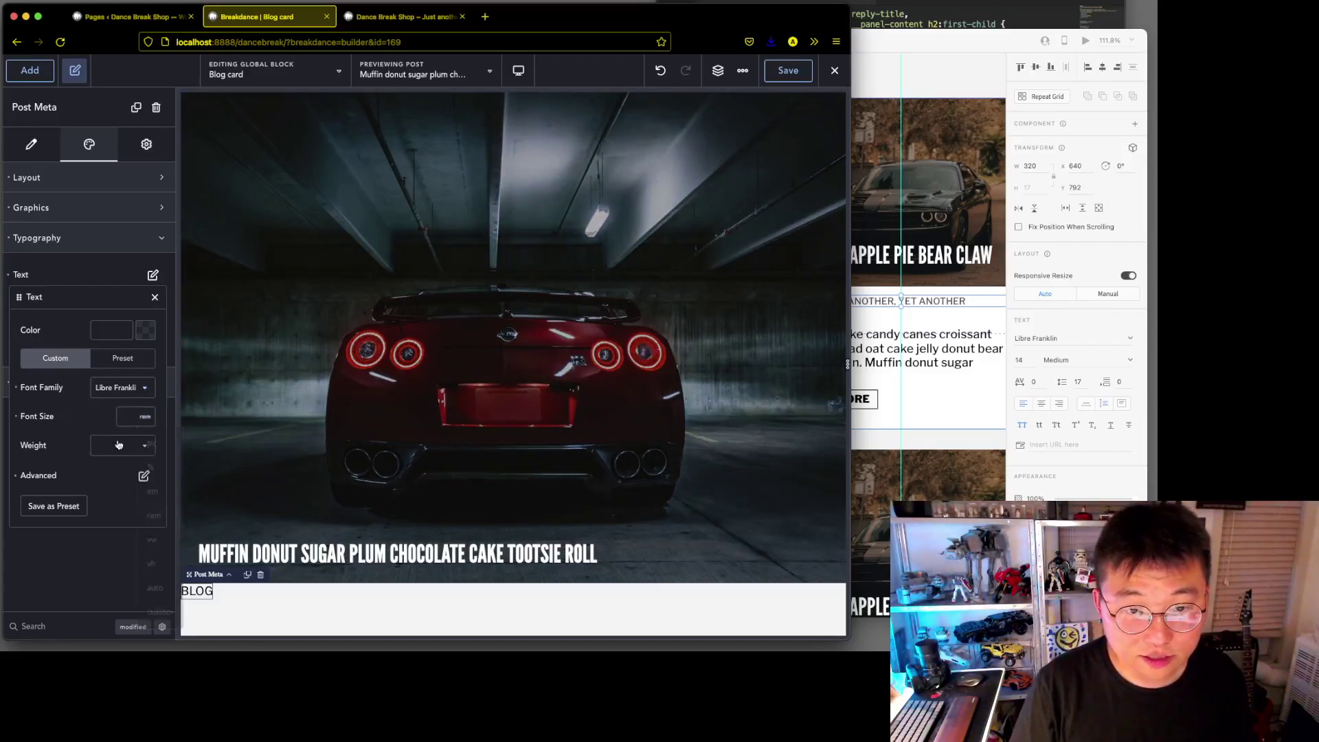
pyautogui.click(136, 415)
pyautogui.click(128, 421)
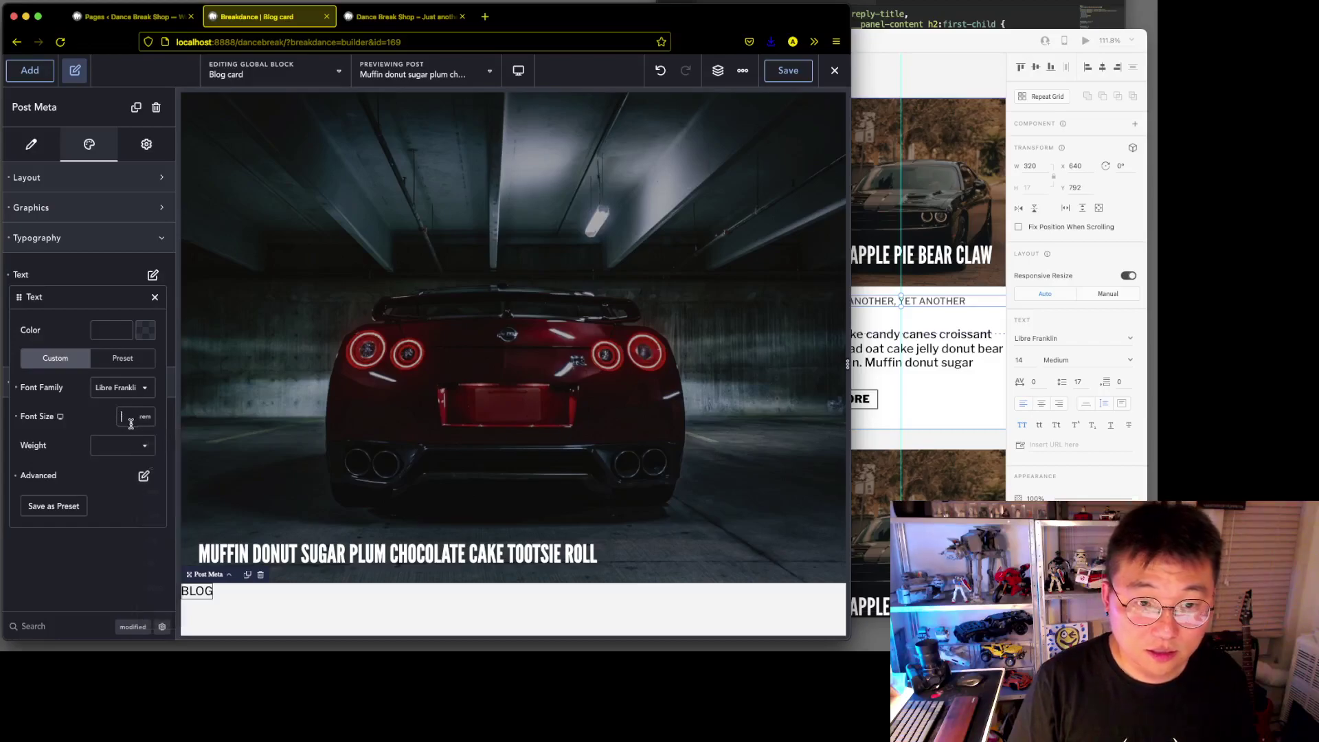
pyautogui.write('0.7')
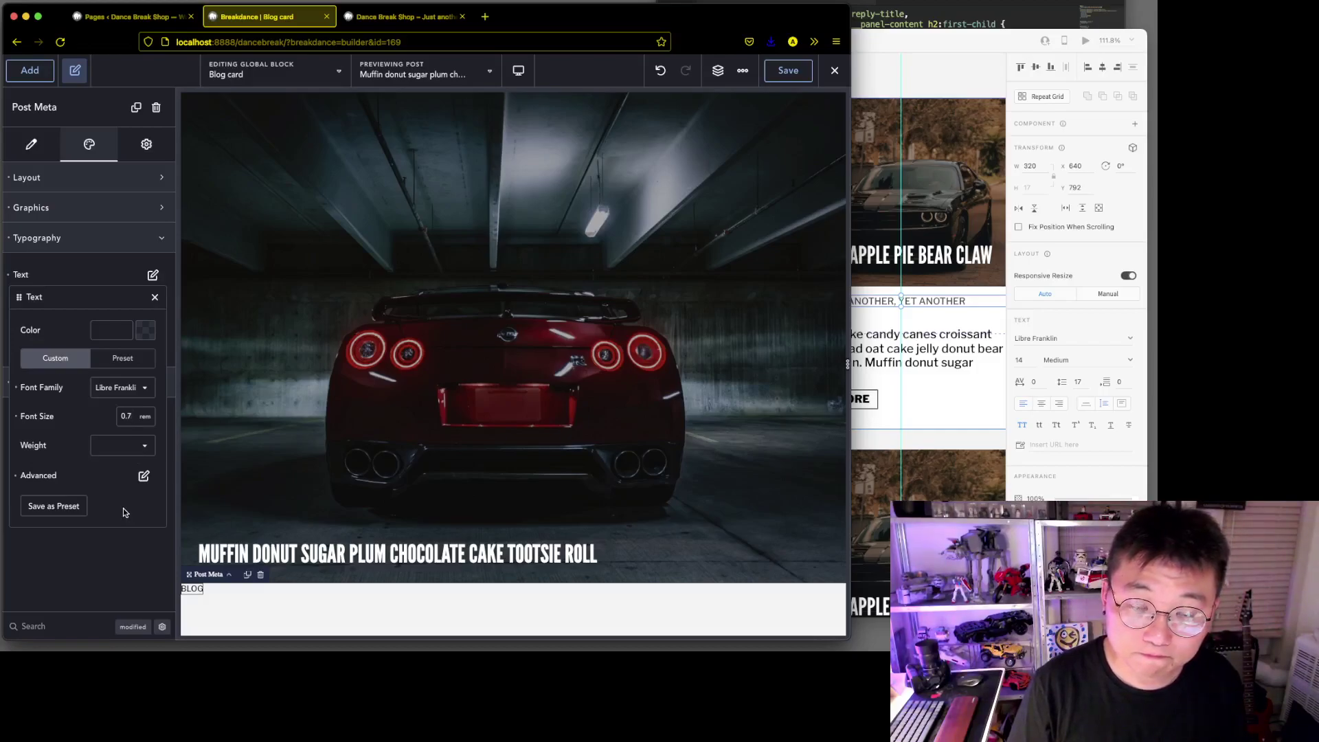
# Save the Post Meta text's typography settings as a preset named "LF - .7r - upp".
pyautogui.click(55, 506)
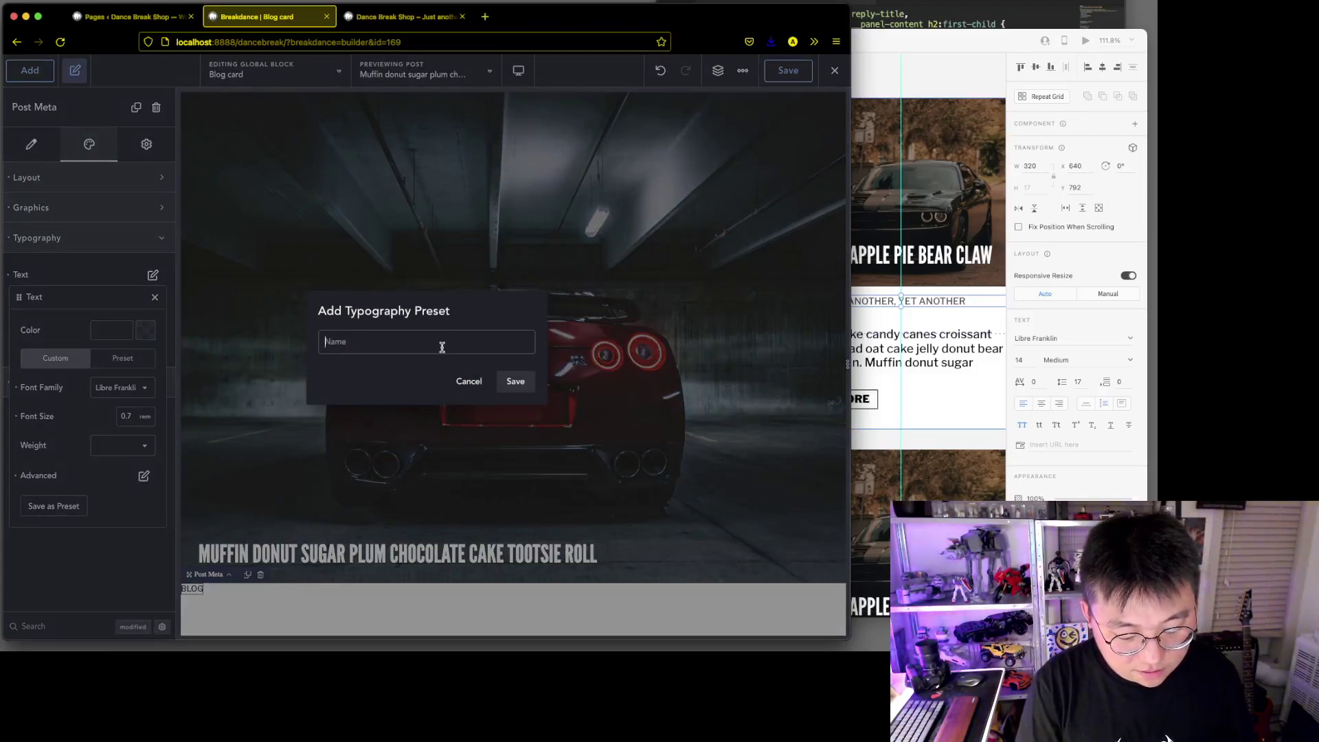
pyautogui.write('L')
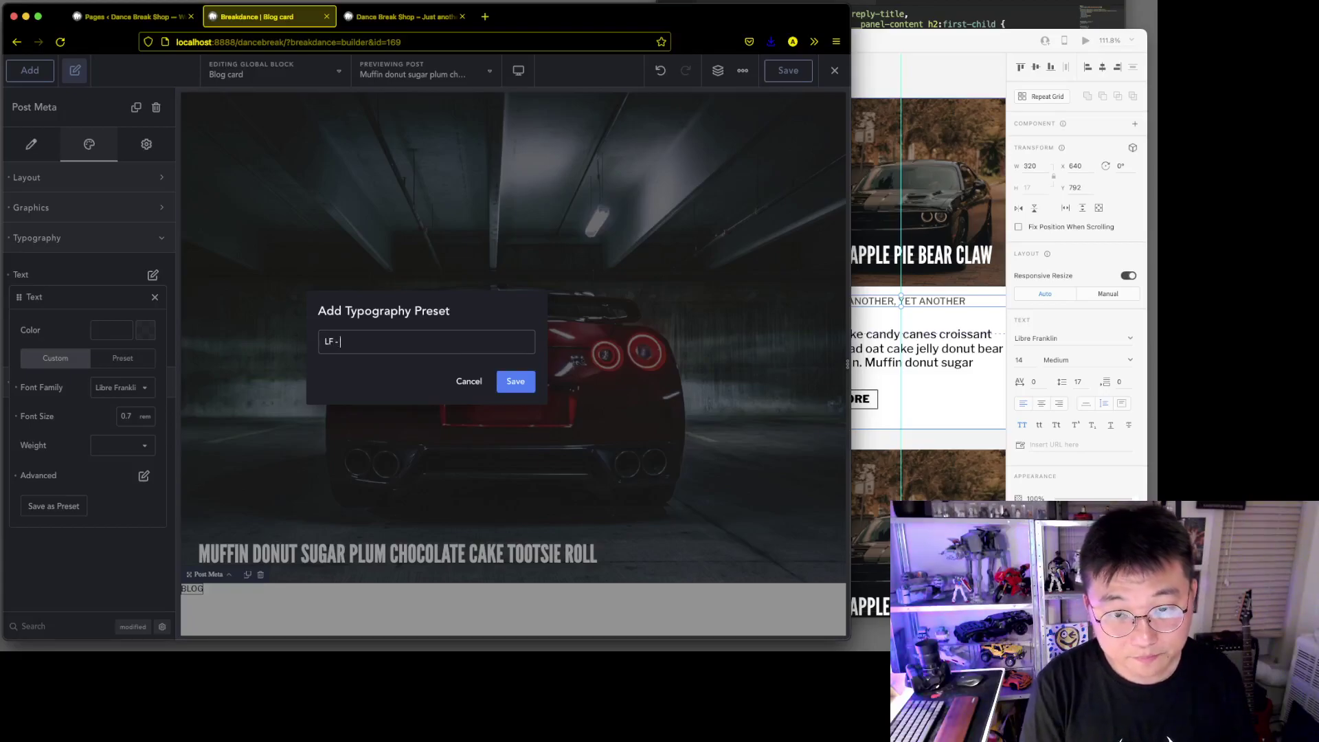
pyautogui.write('F - ')
pyautogui.write('.7rem')
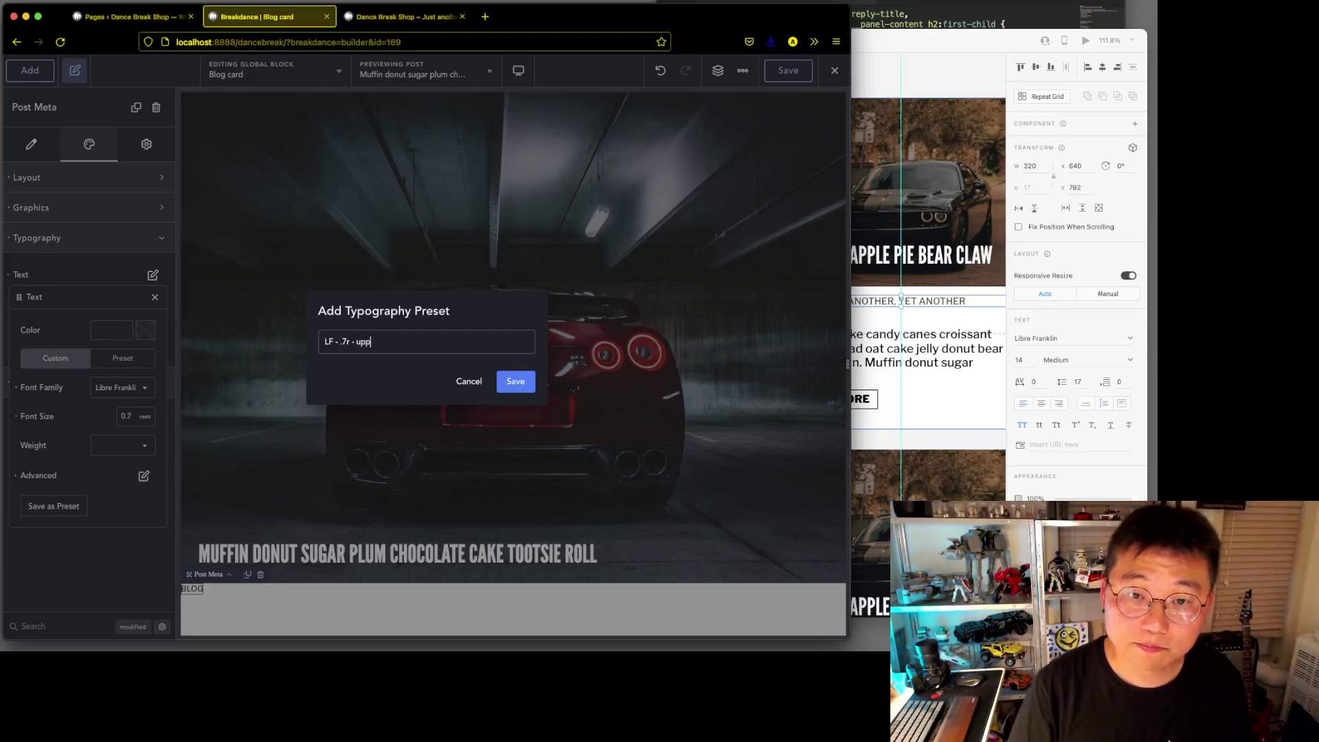
pyautogui.click(533, 380)
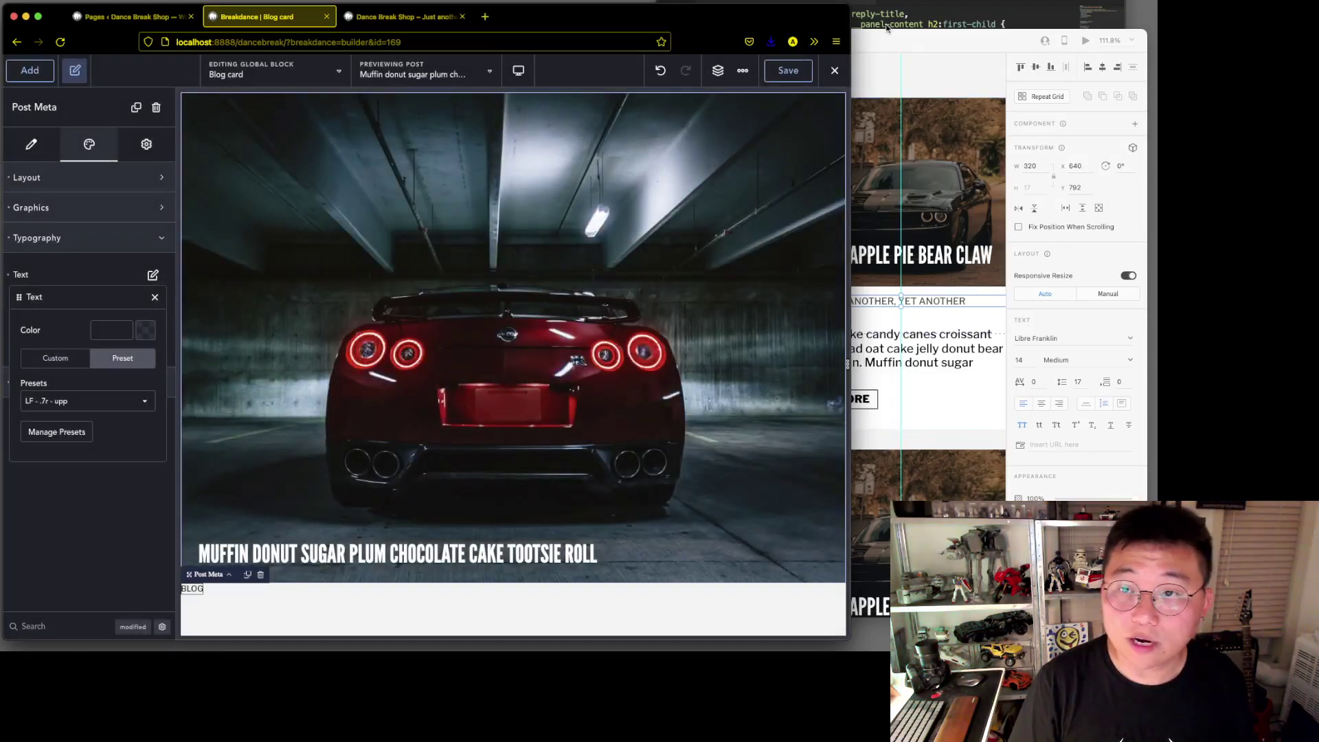
# Switch to the Blog Archive mockup, inspect the text settings of the card's excerpt, and return to the builder.
pyautogui.press('super+Tab')
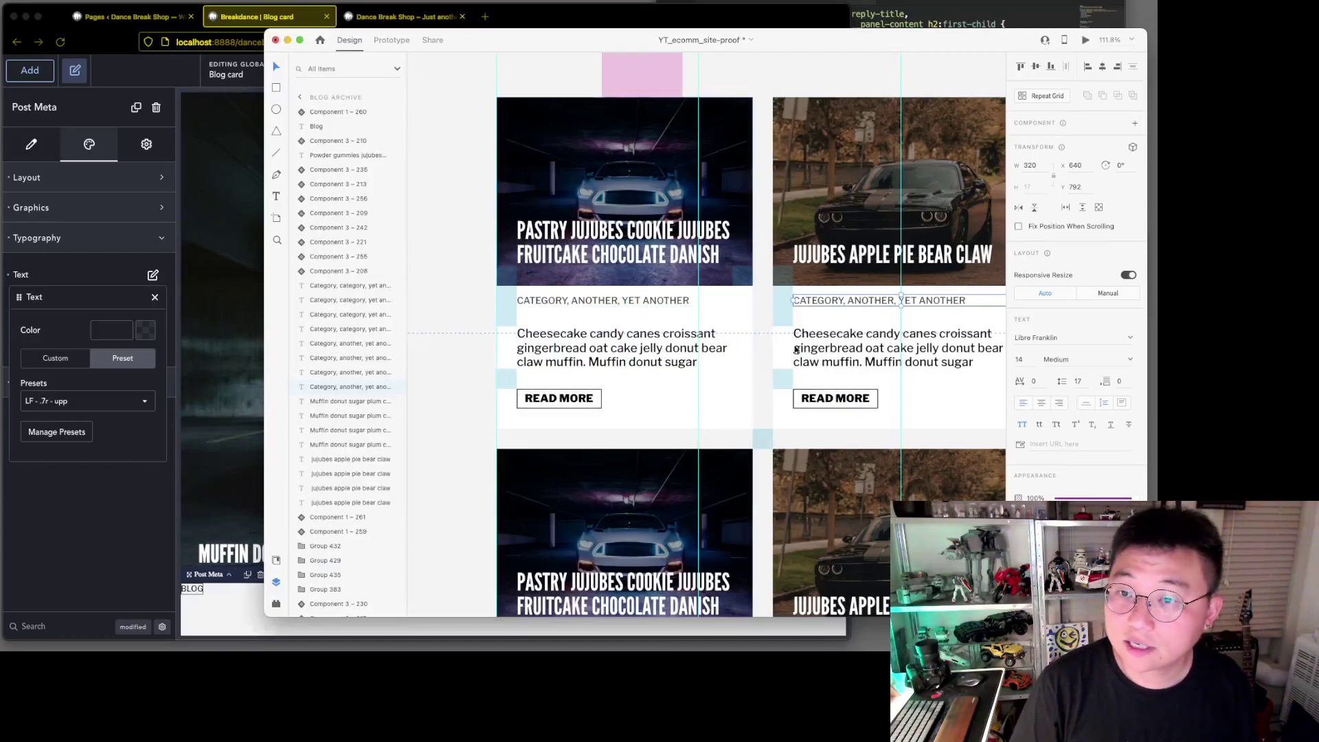
pyautogui.click(897, 366)
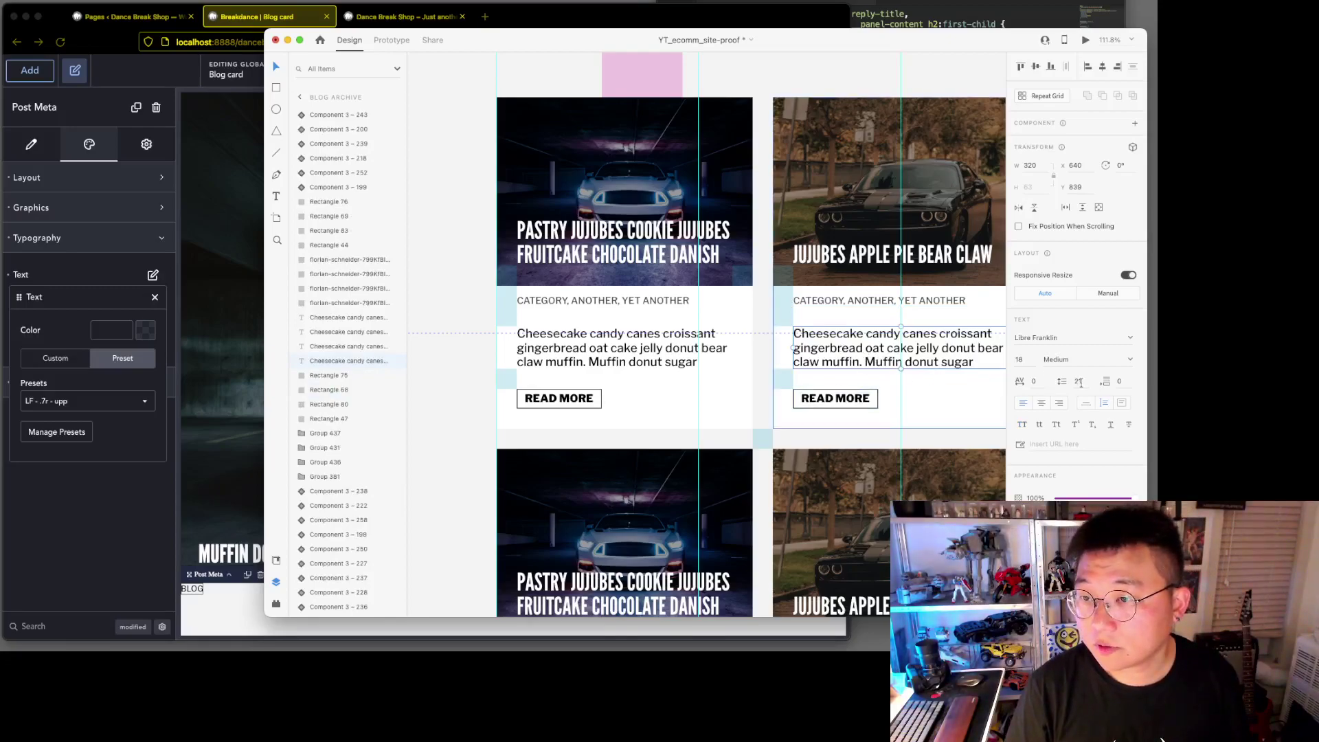
pyautogui.click(167, 529)
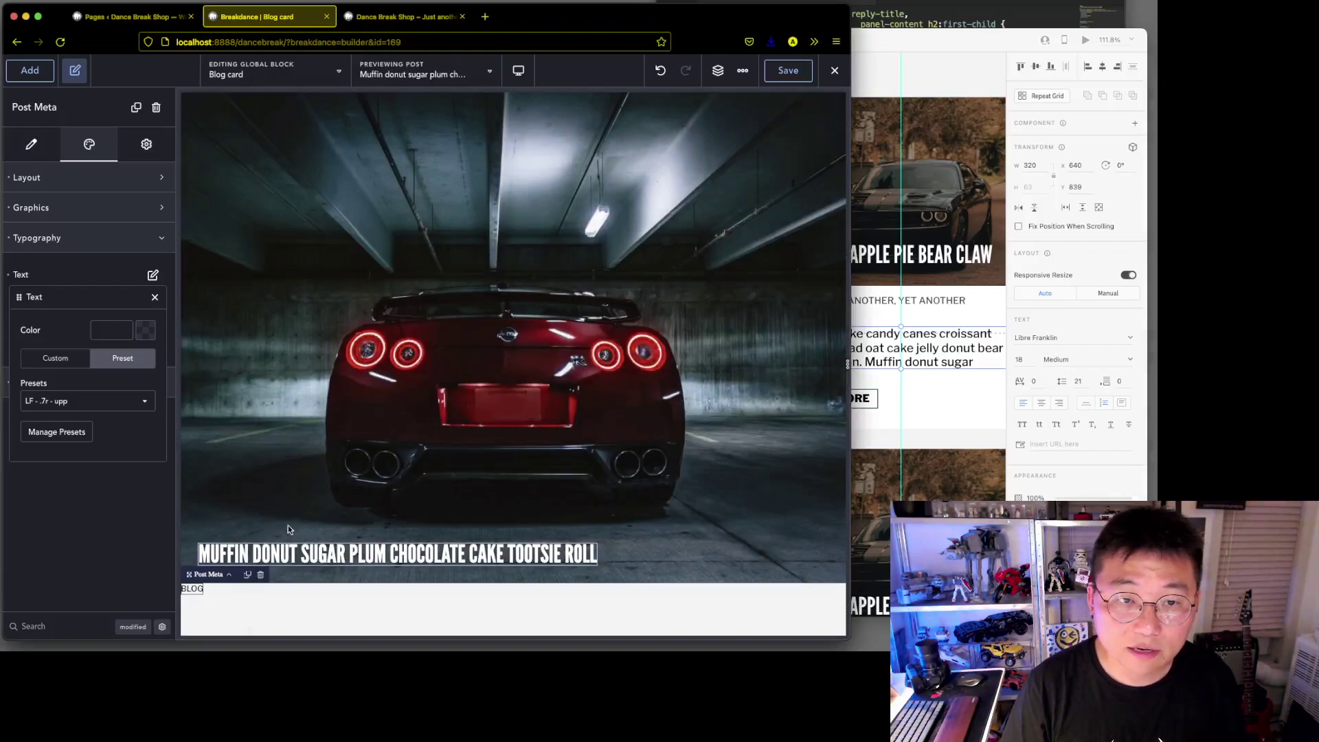
# Add a Post Excerpt element below the Post Meta in the card, and show the builder's element structure.
pyautogui.click(26, 80)
pyautogui.scroll(-10, 55, 536)
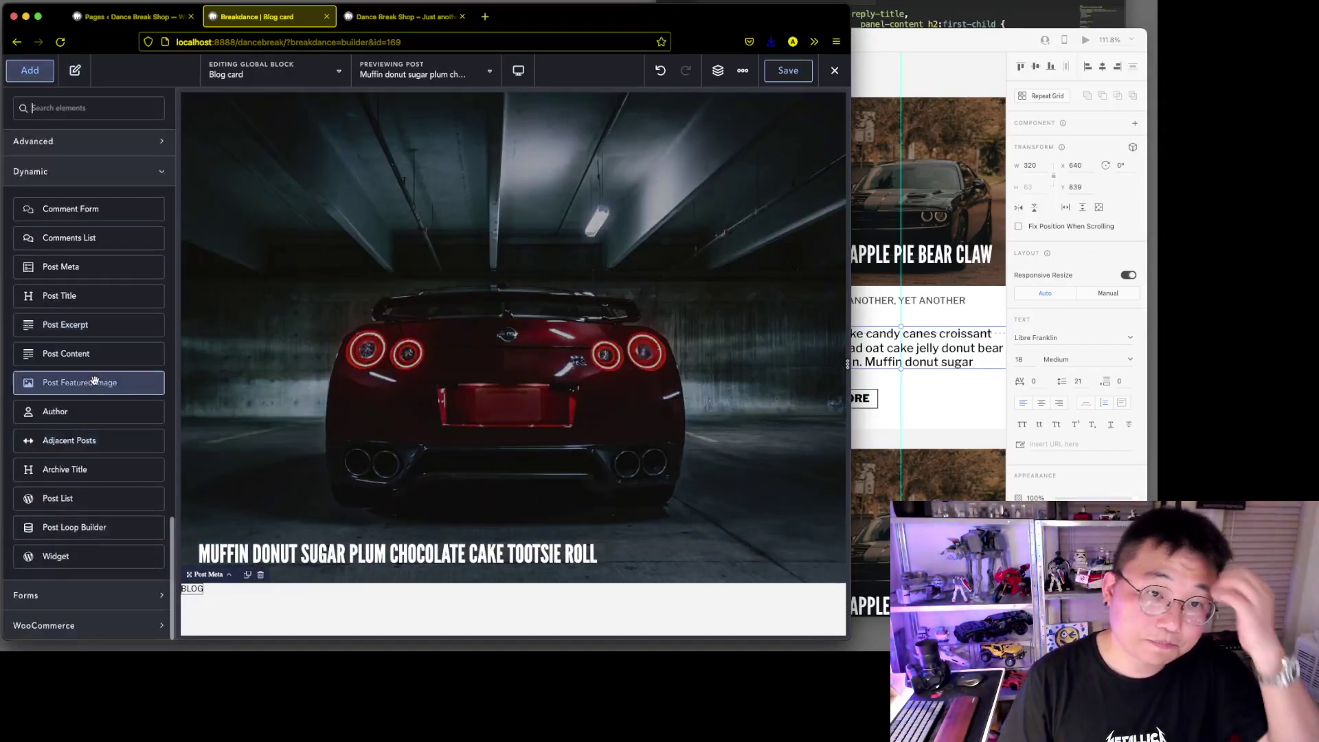
pyautogui.click(98, 326)
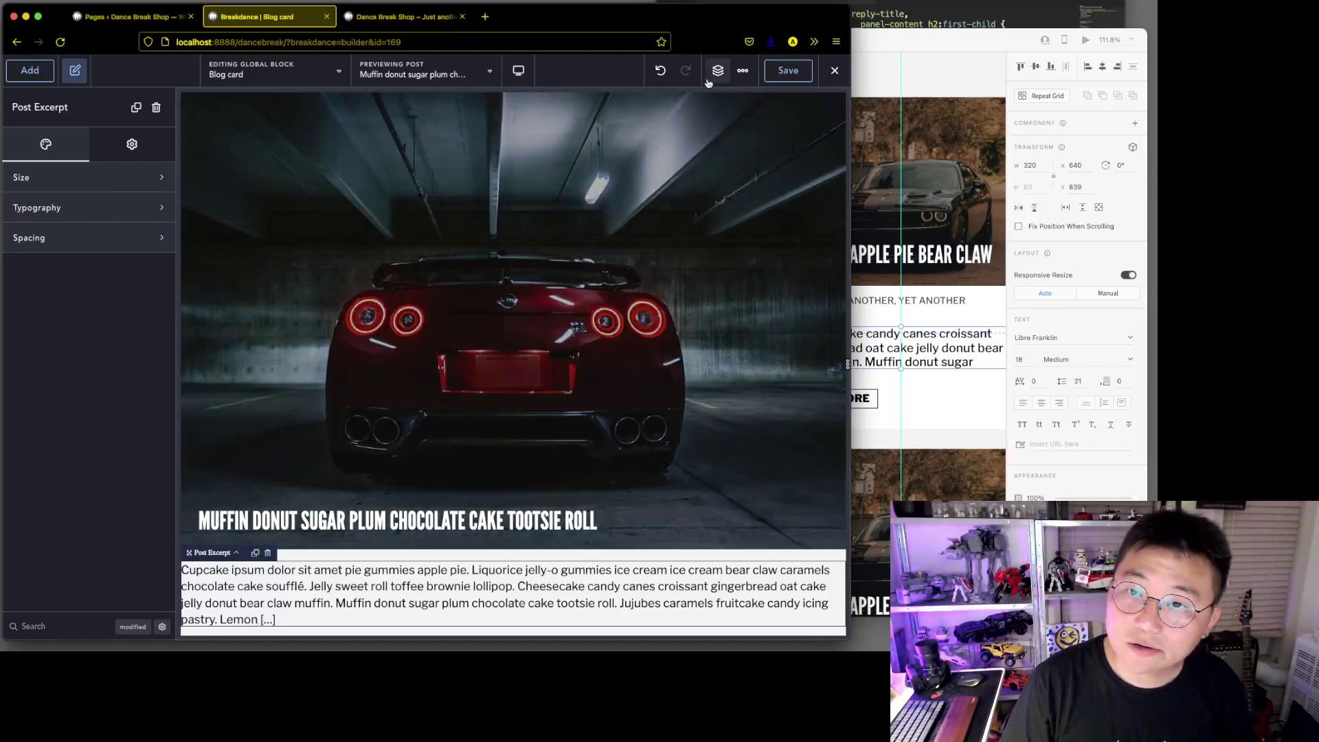
pyautogui.click(717, 71)
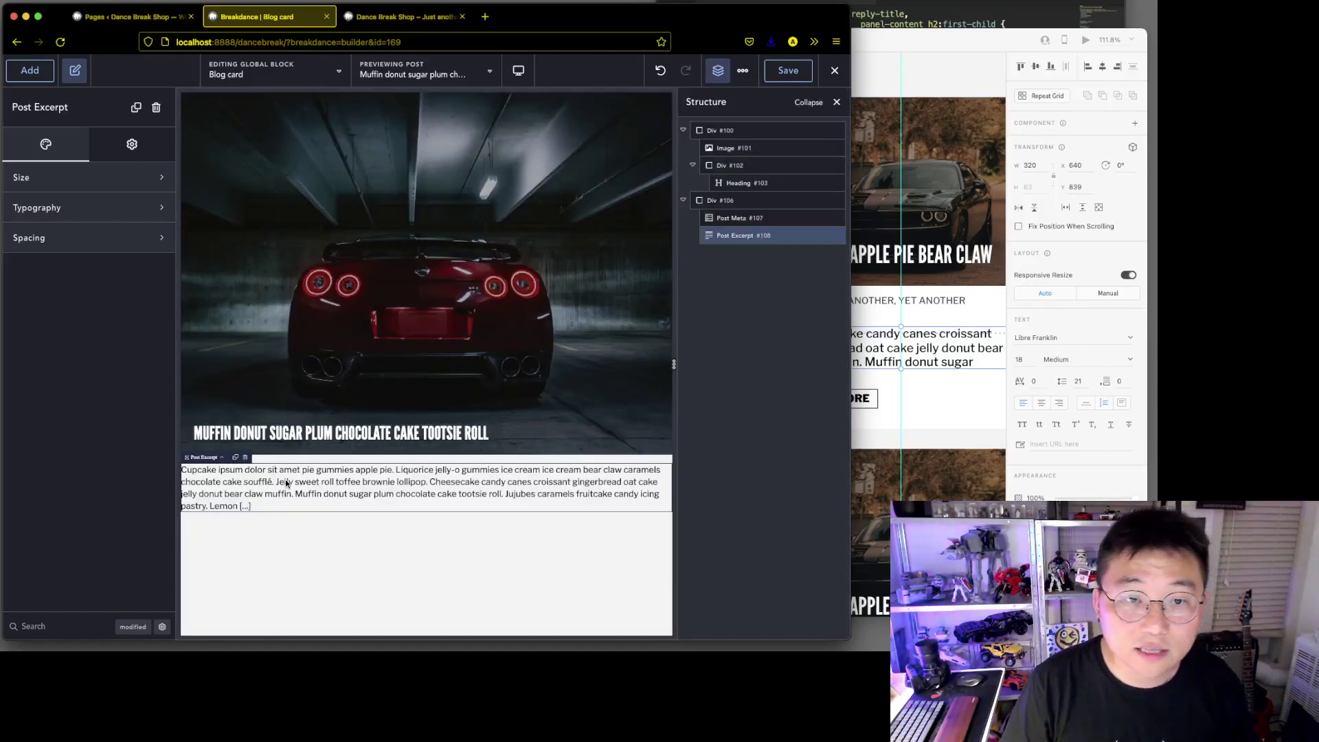
# Look through the Post Excerpt's size, spacing and advanced settings for a length control, including a settings search for "length".
pyautogui.click(97, 142)
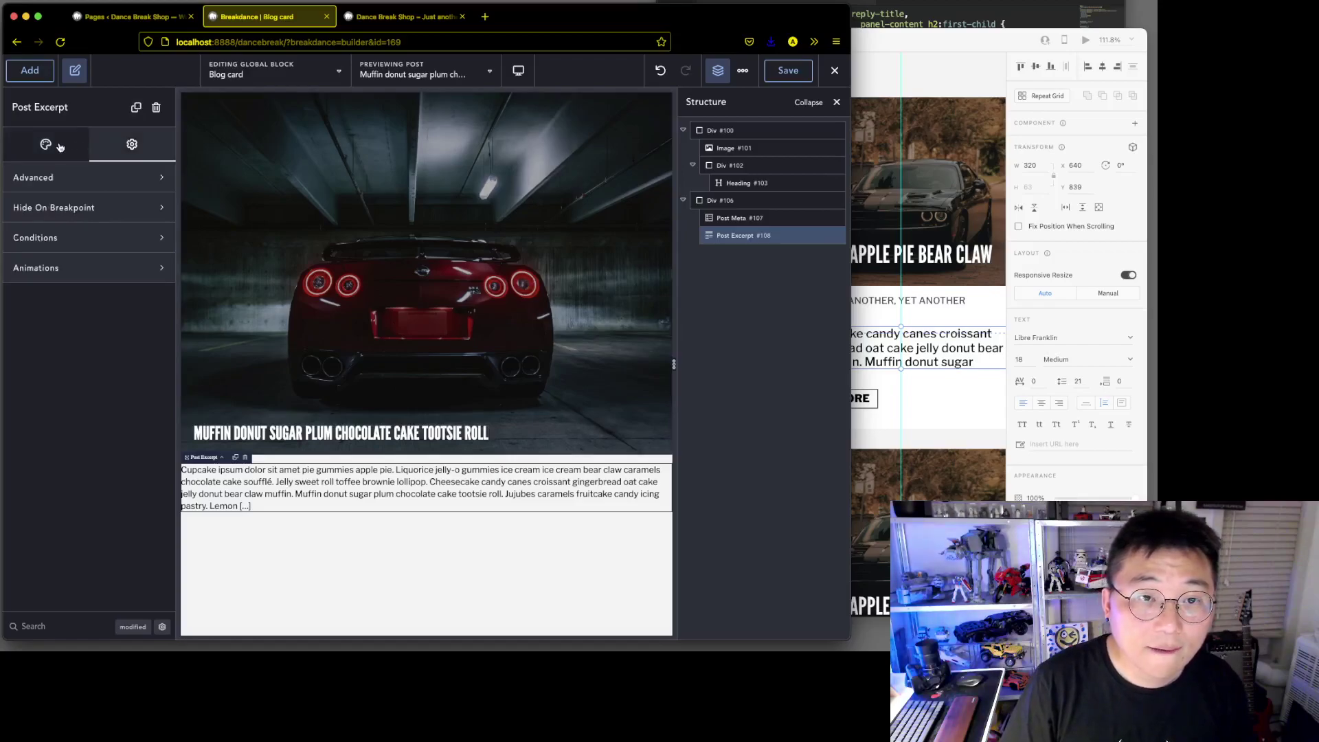
pyautogui.click(60, 147)
pyautogui.click(85, 184)
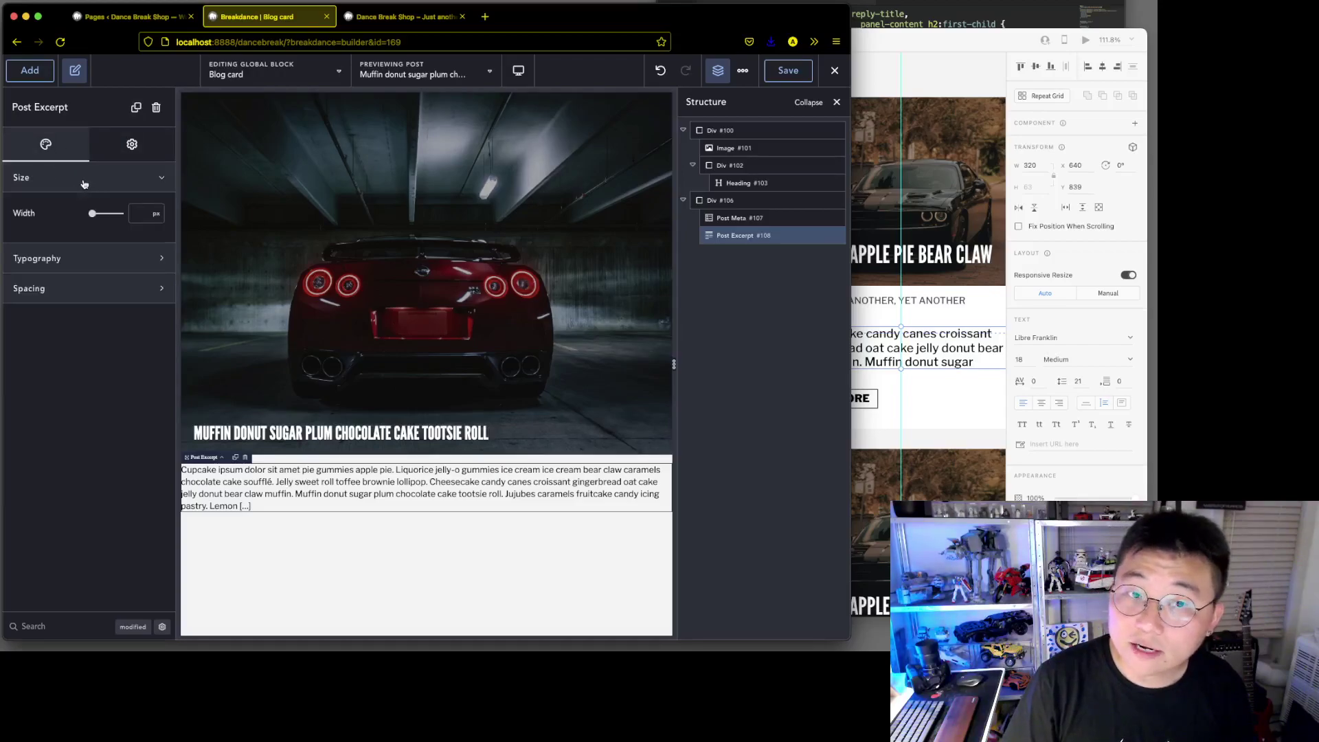
pyautogui.click(77, 286)
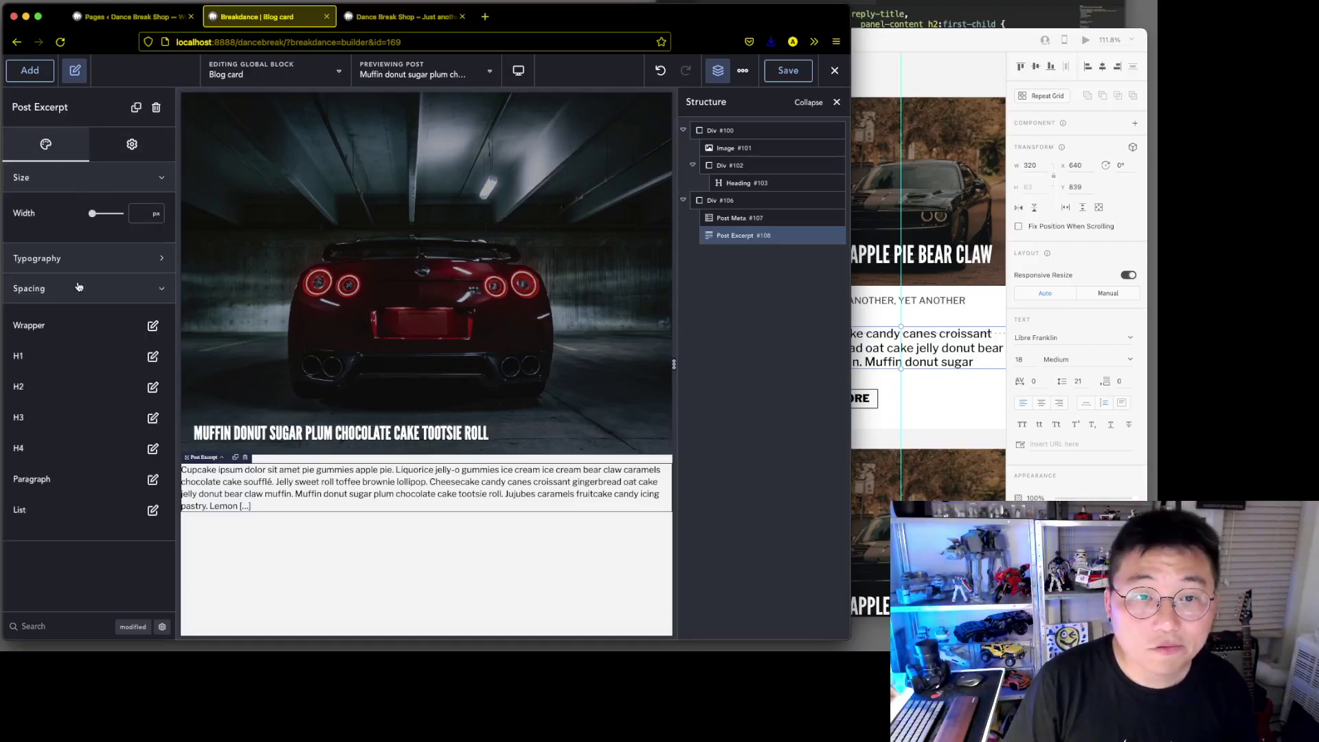
pyautogui.click(132, 145)
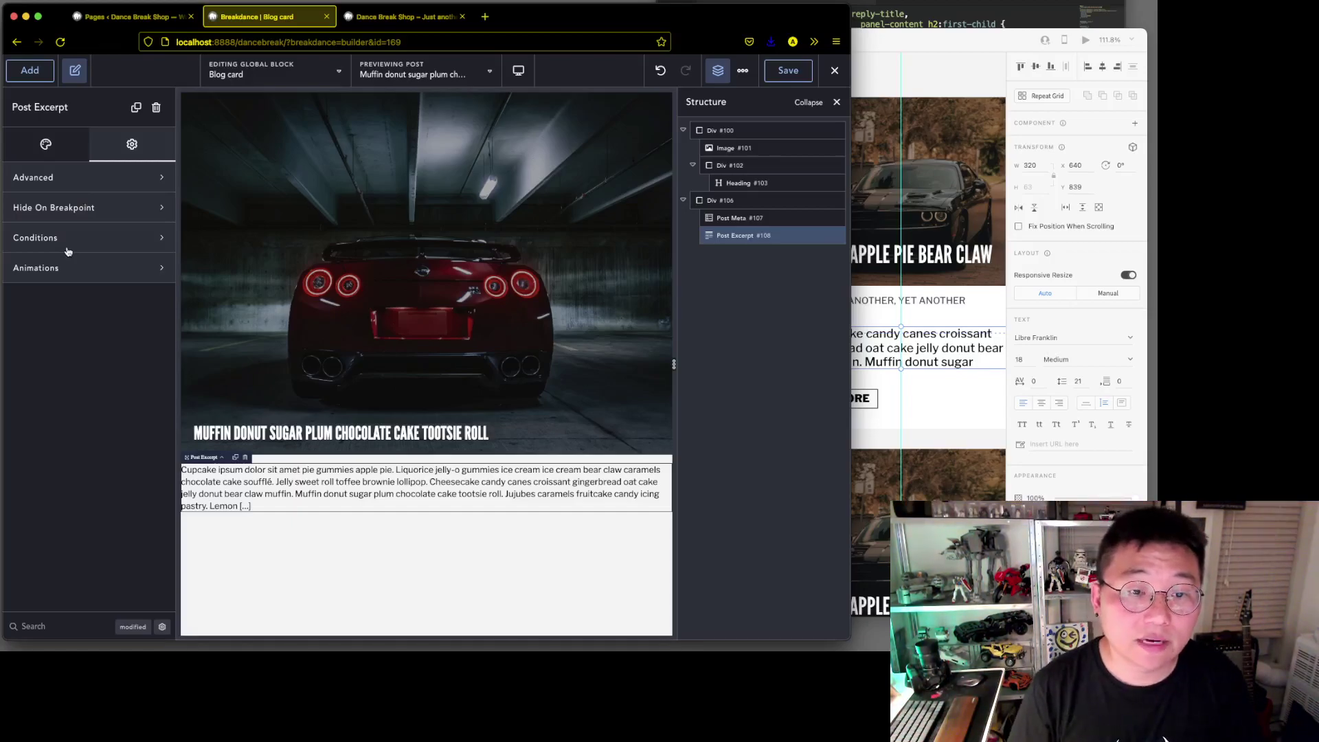
pyautogui.click(34, 626)
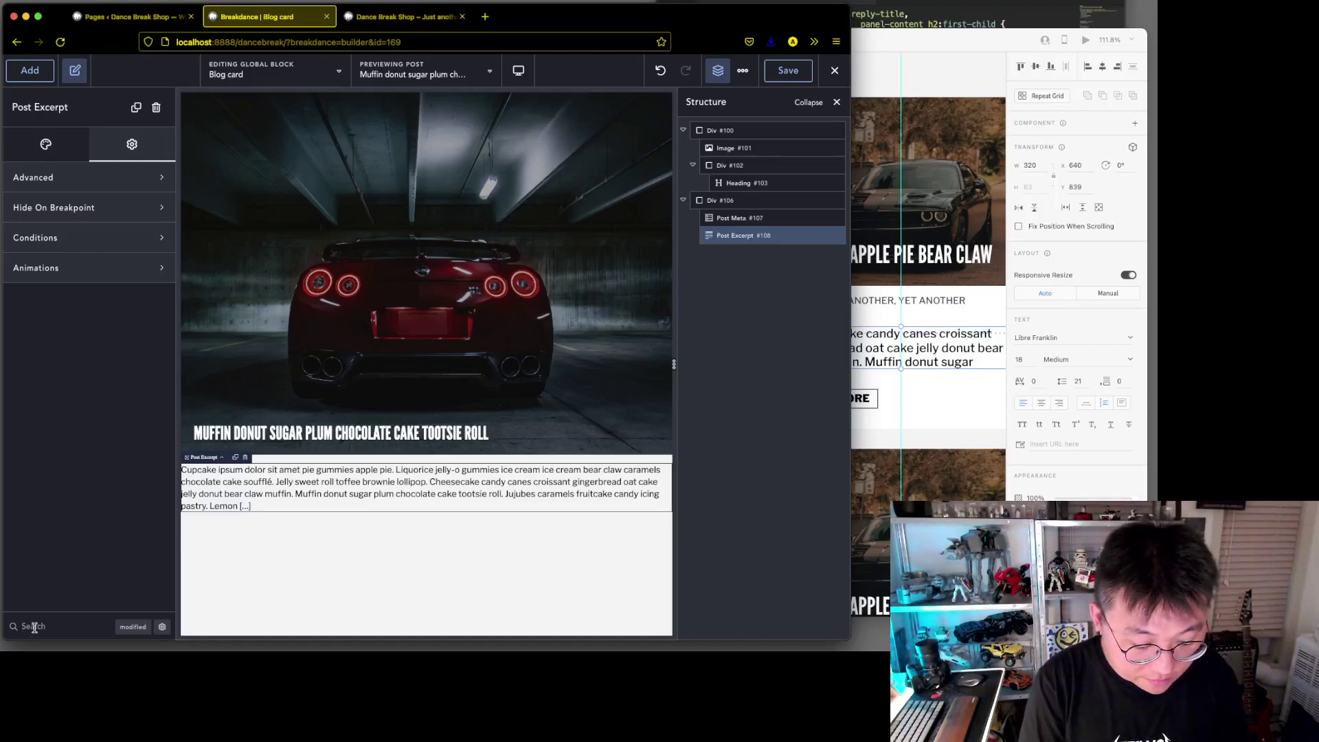
pyautogui.write('leng')
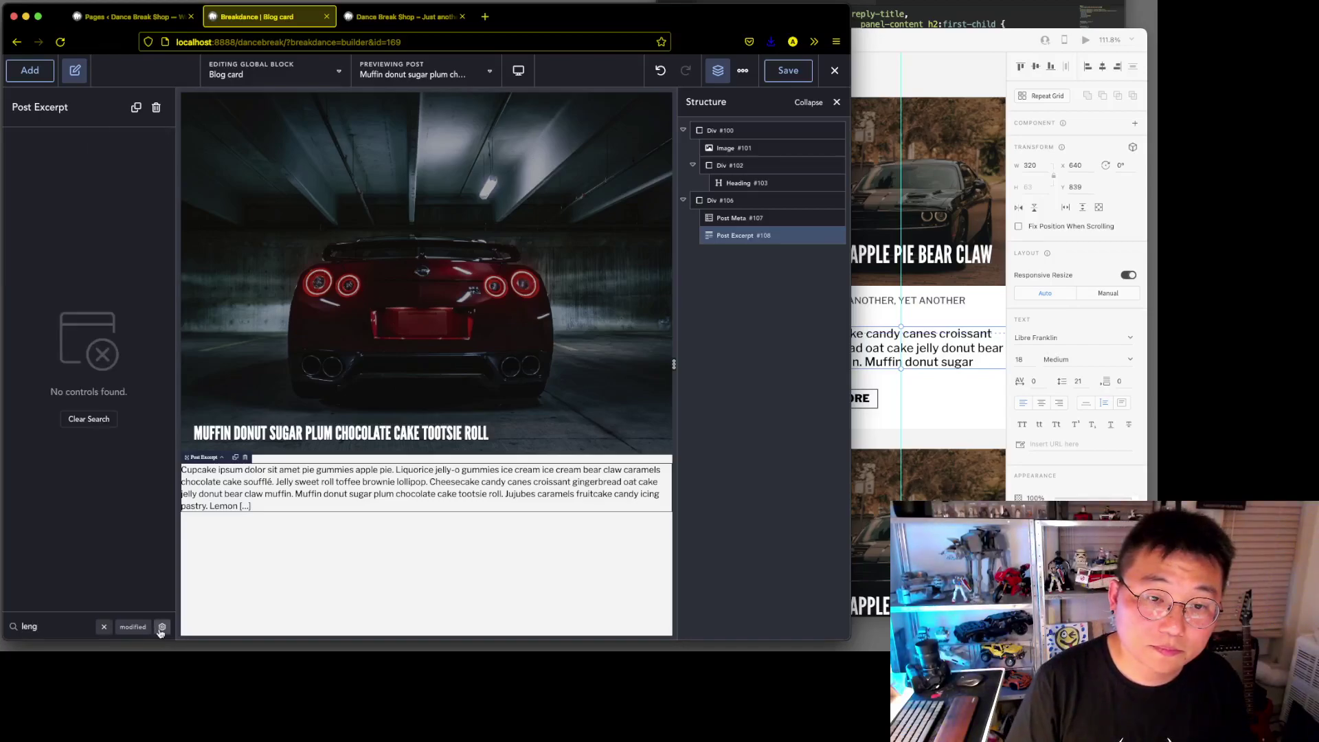
pyautogui.write('th')
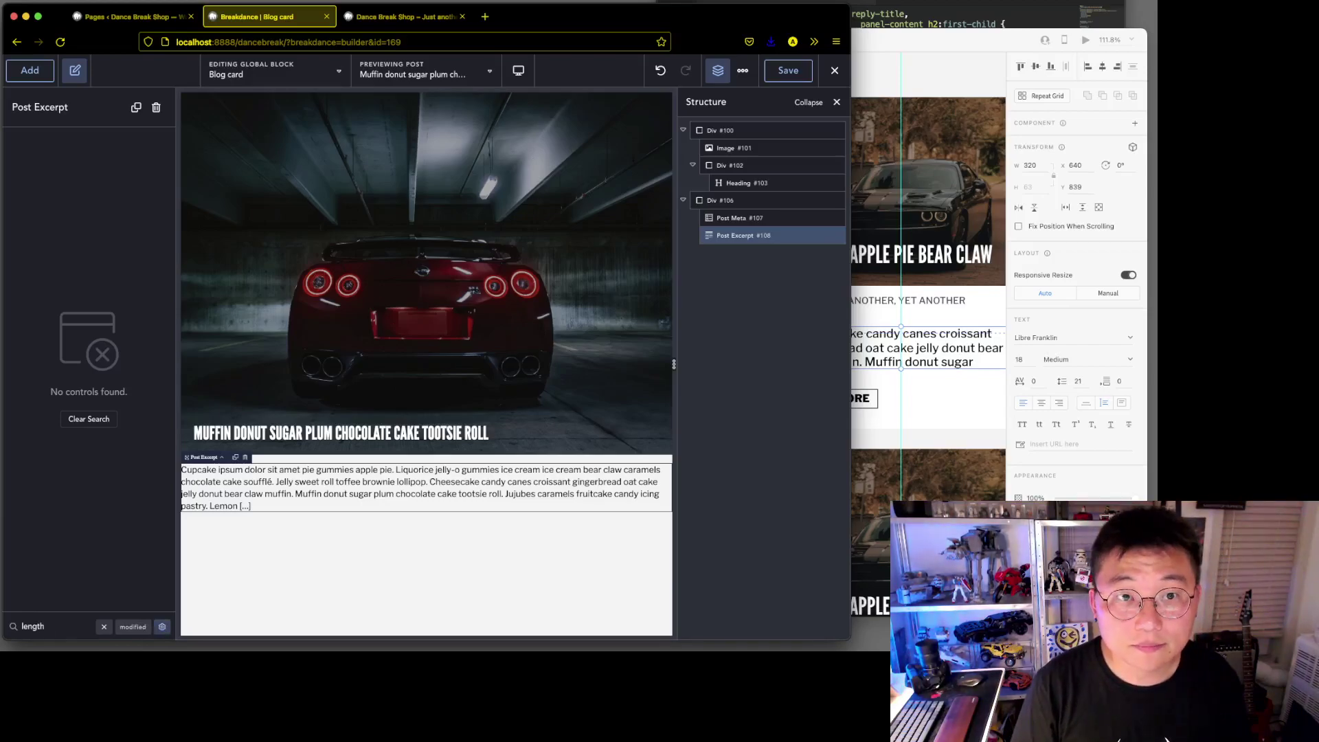
pyautogui.click(103, 627)
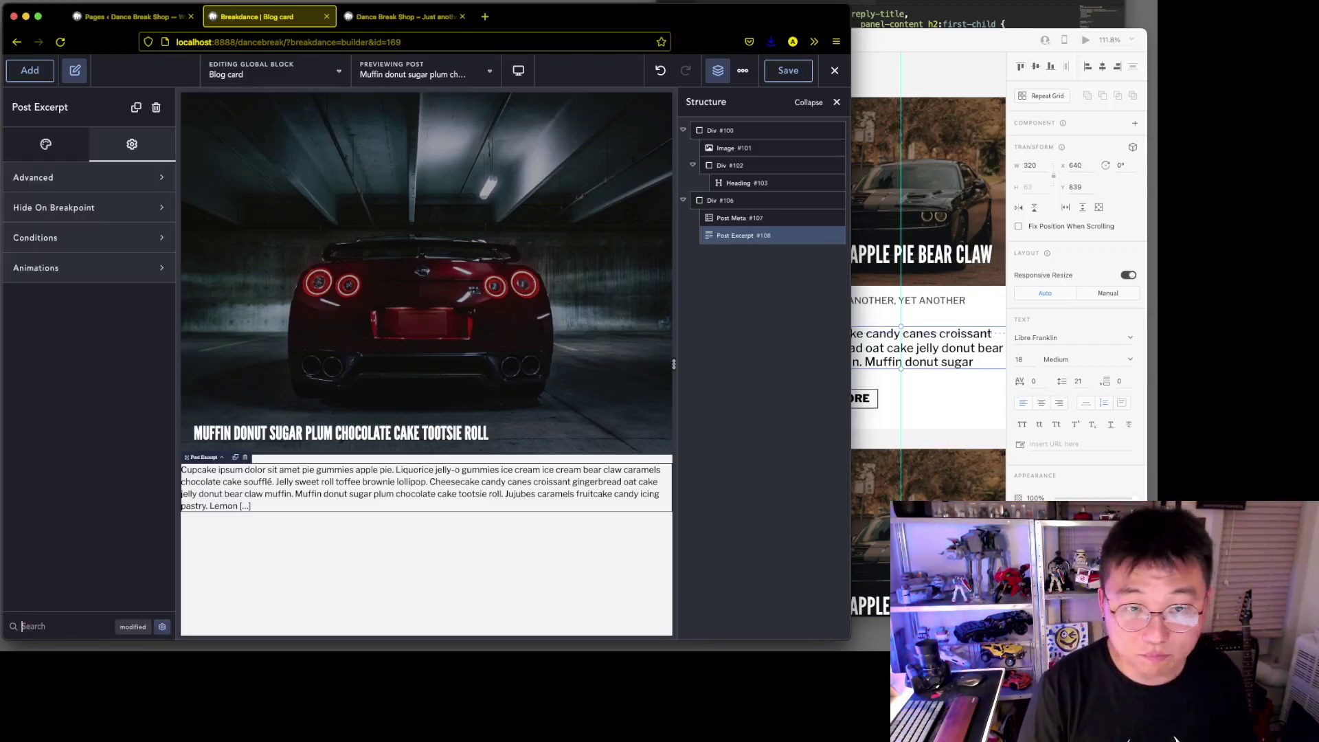
pyautogui.click(49, 158)
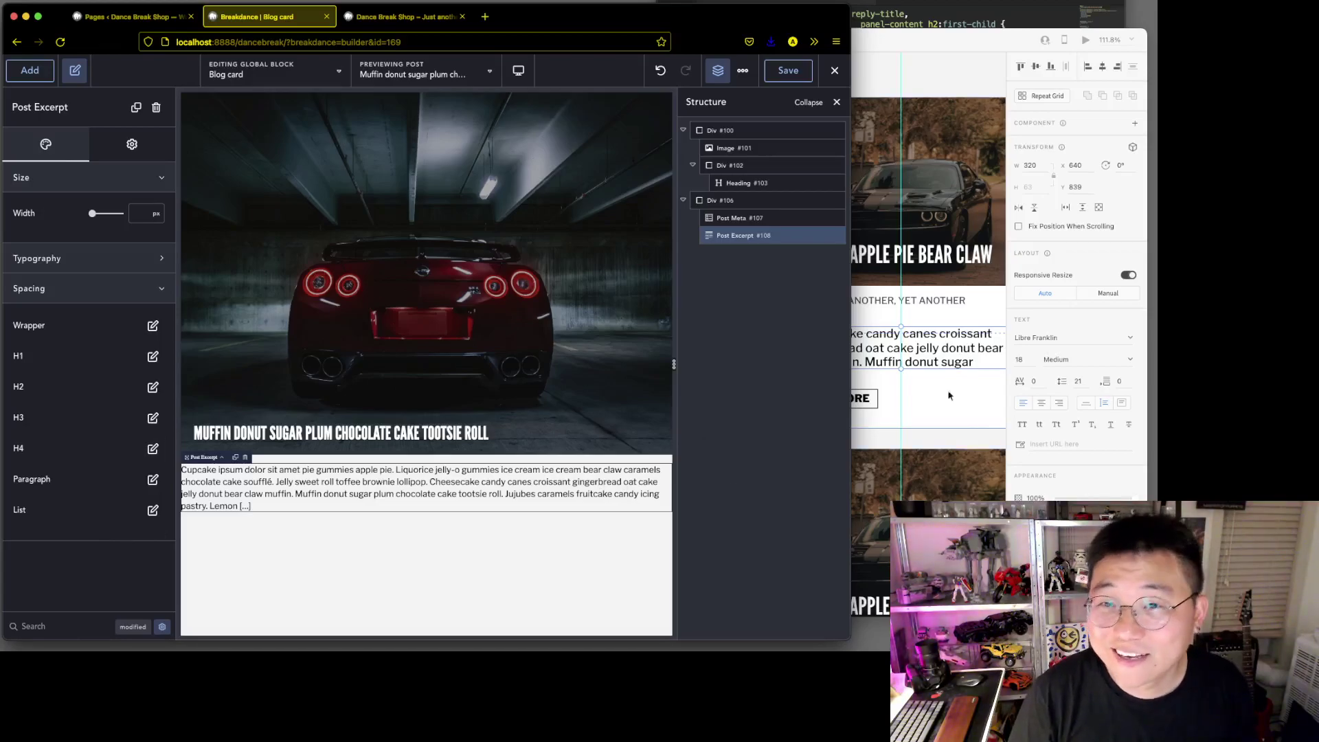
# Check the mockup's card layout and add a Button element below the Post Excerpt.
pyautogui.click(998, 45)
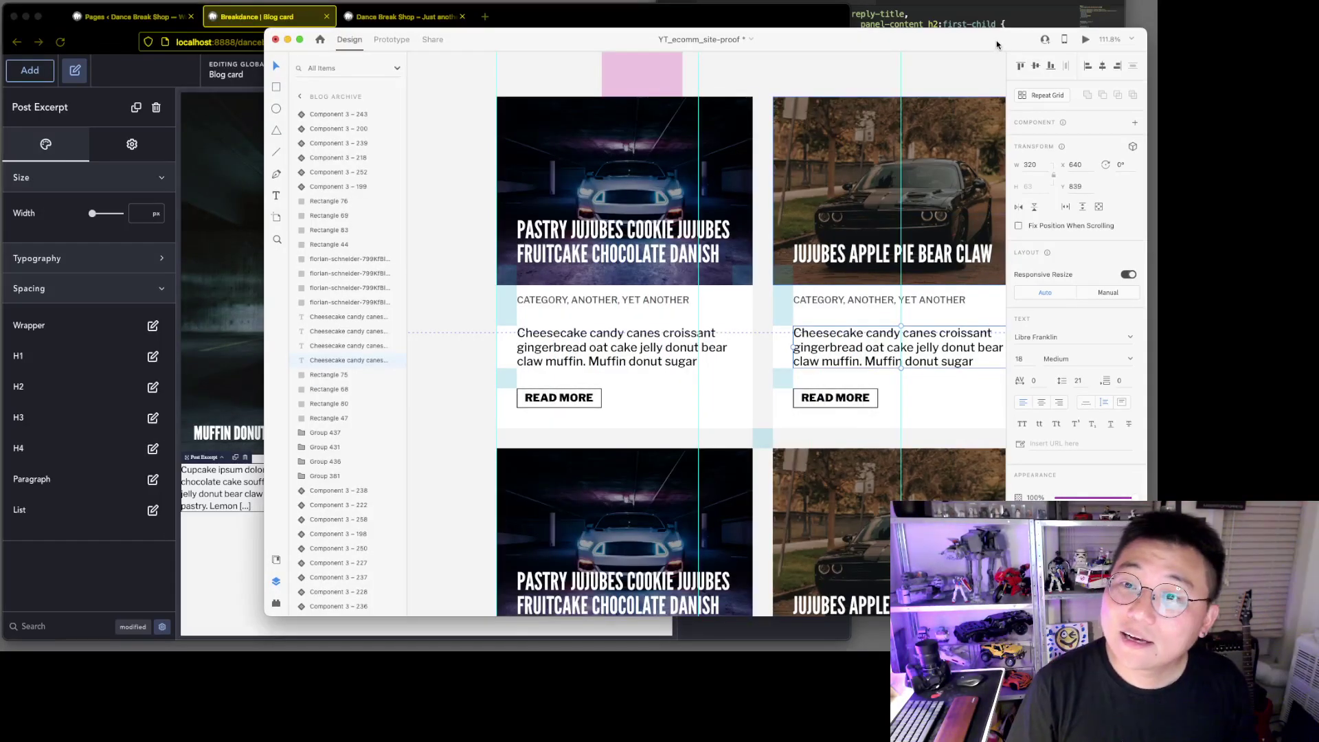
pyautogui.click(22, 594)
pyautogui.click(29, 75)
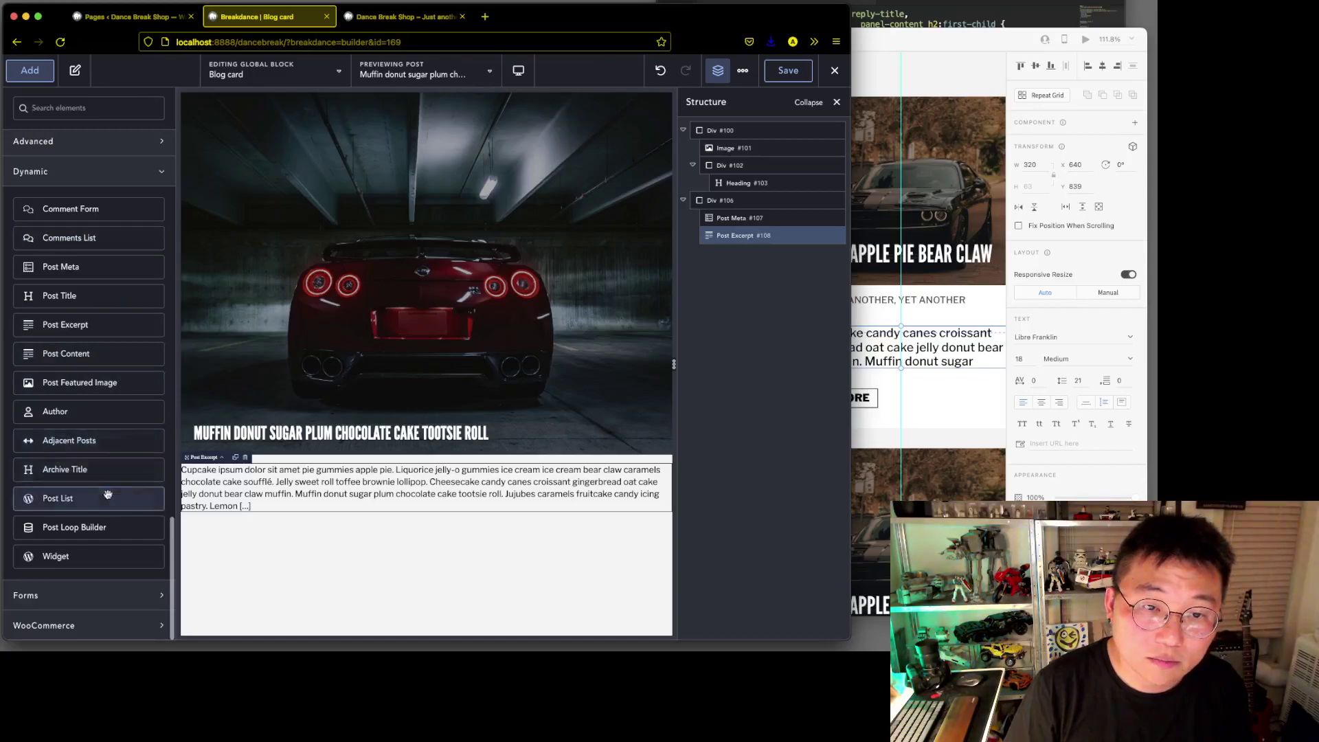
pyautogui.scroll(15, 110, 498)
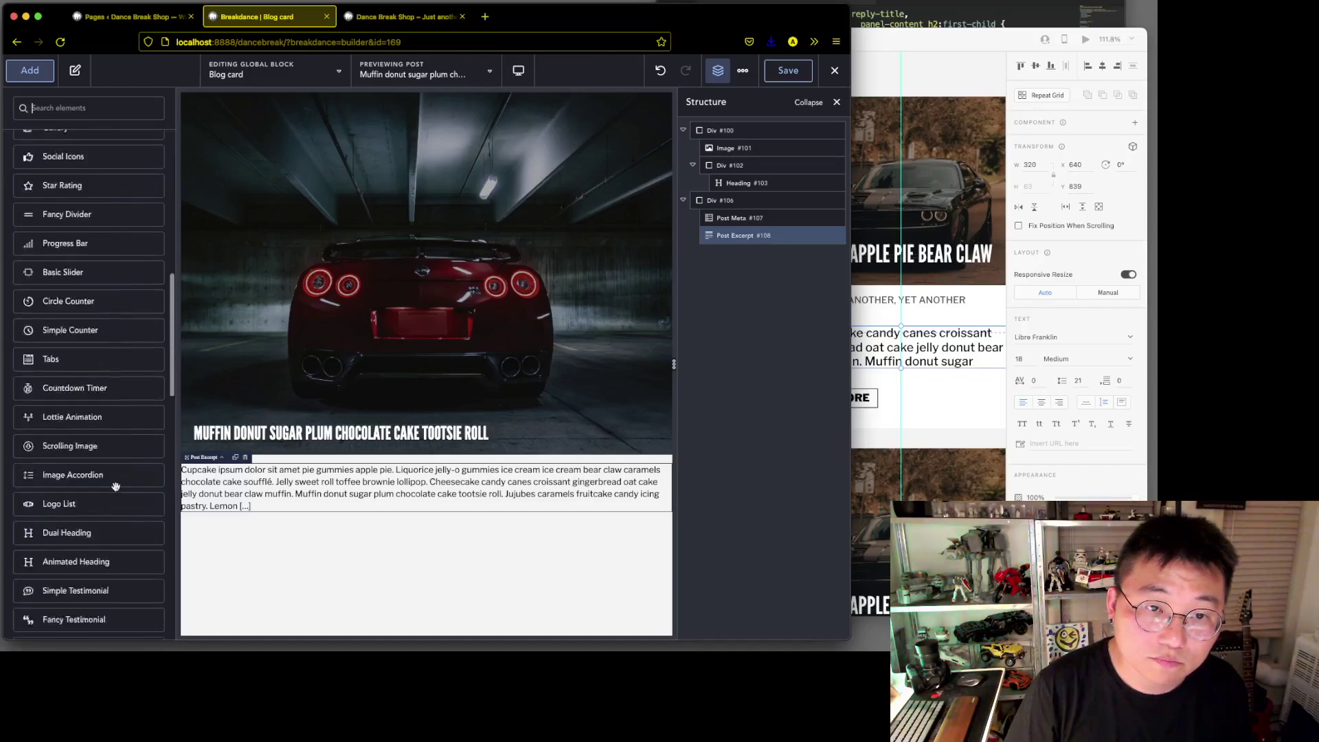
pyautogui.scroll(5, 134, 253)
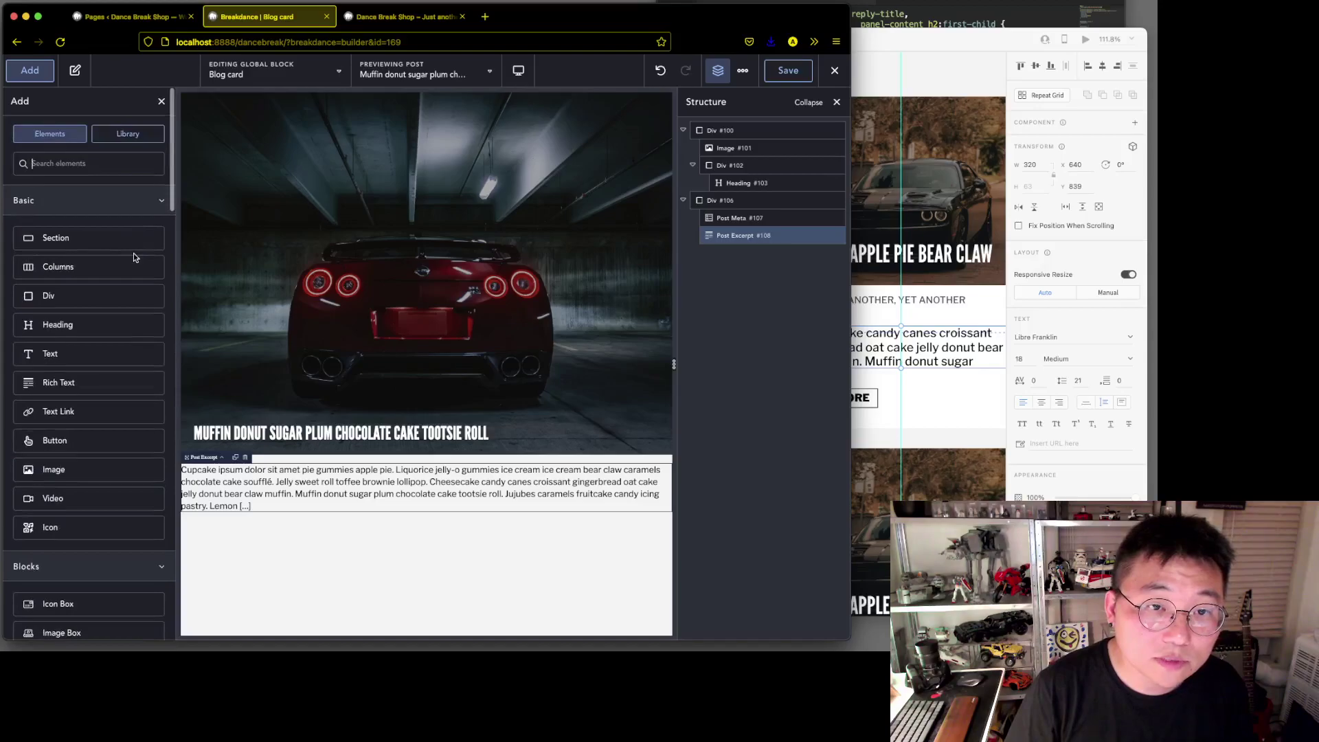
pyautogui.click(100, 446)
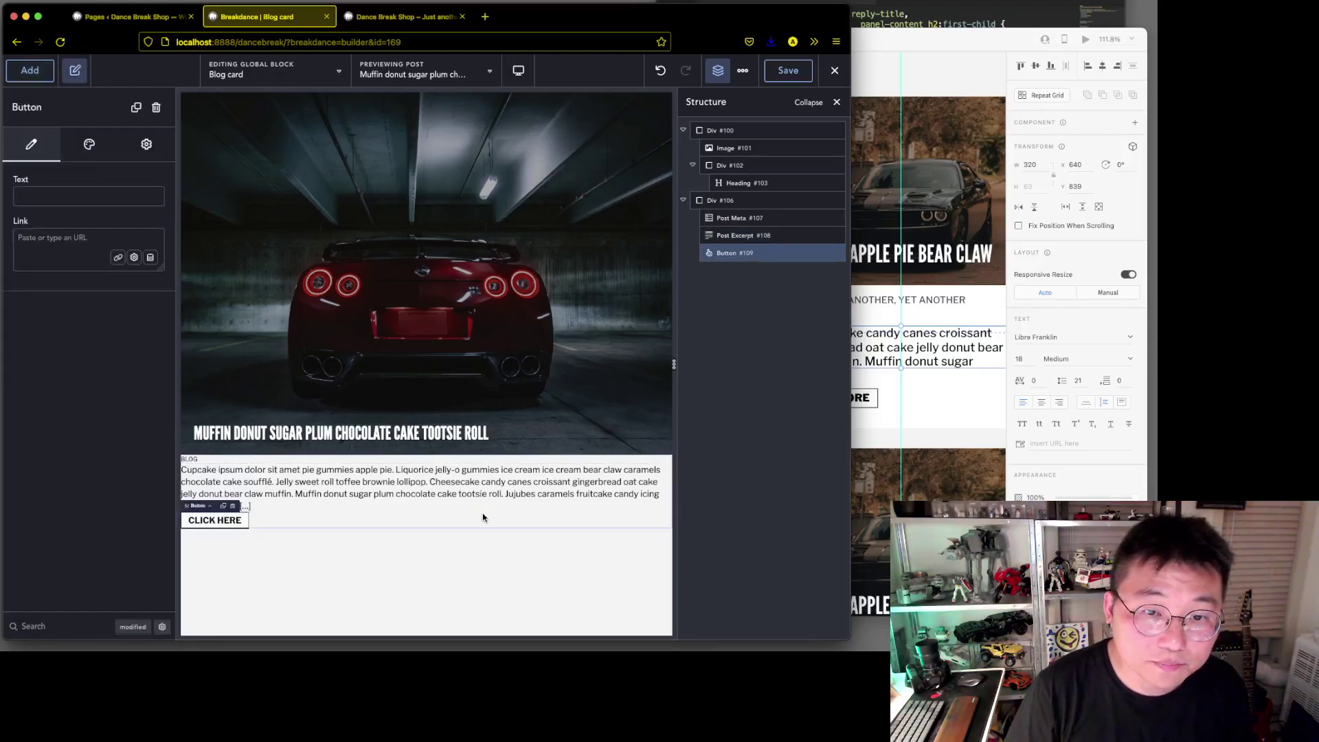
# Link the button to the dynamic Post Permalink.
pyautogui.click(135, 258)
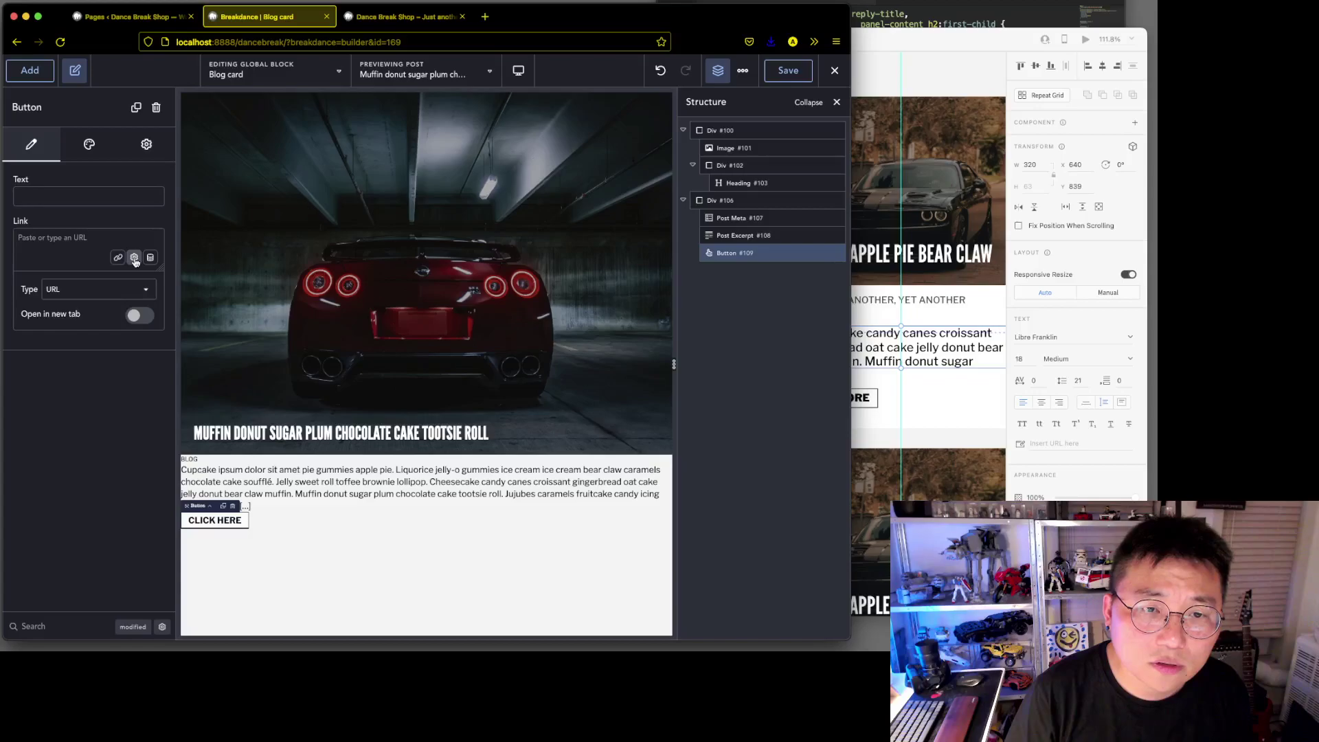
pyautogui.click(150, 258)
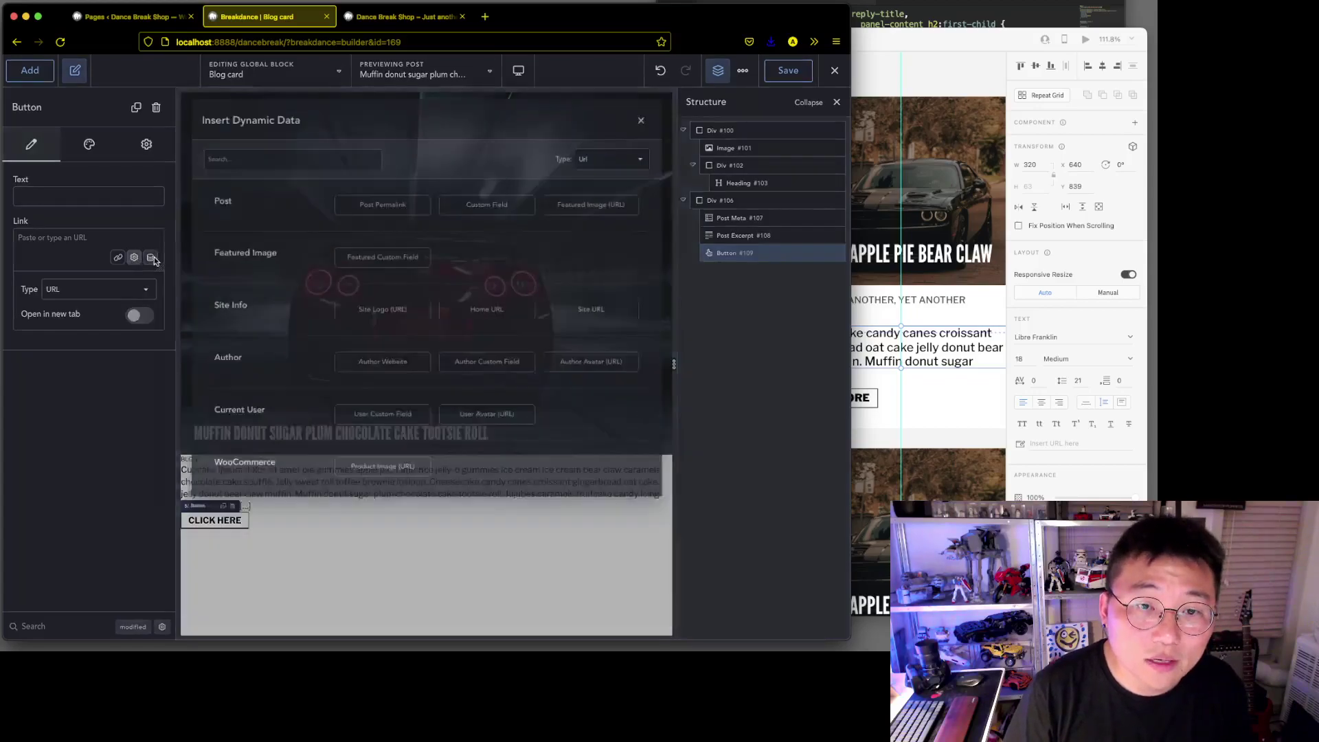
pyautogui.click(371, 193)
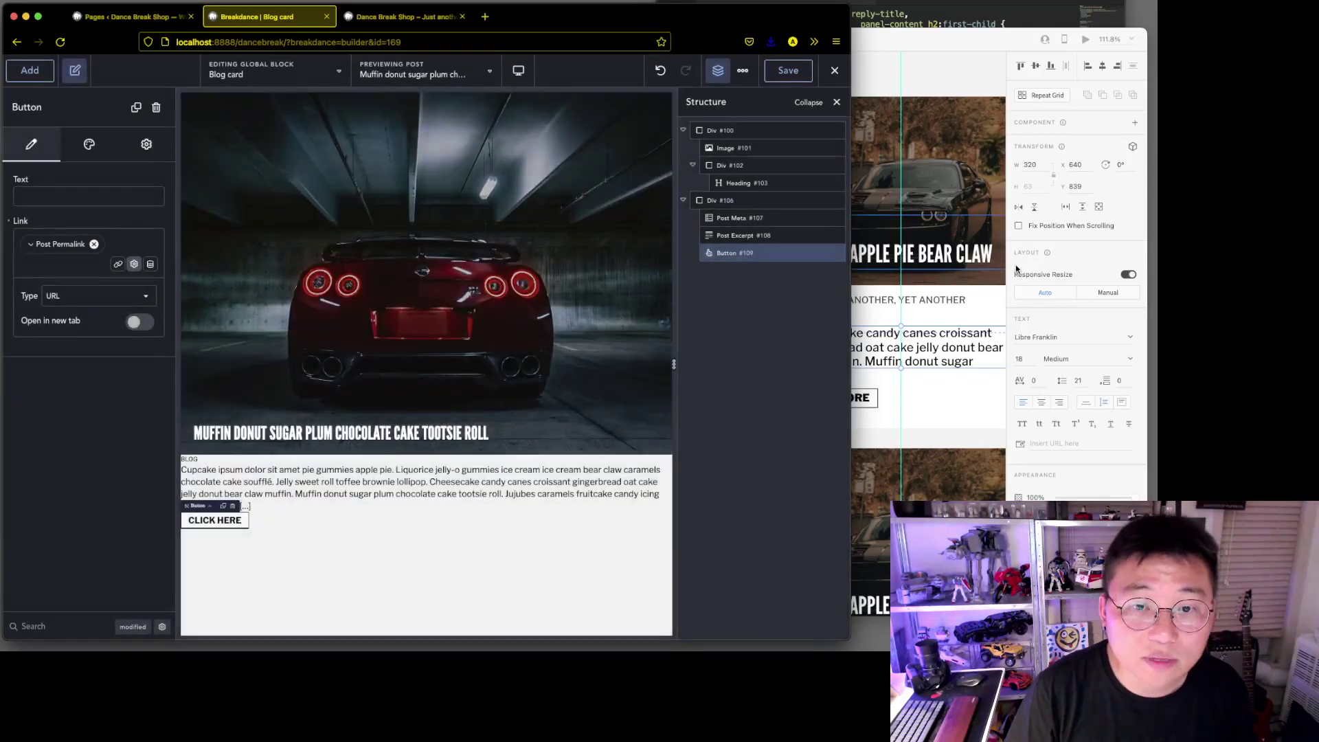
# Set the button's text to "Read More".
pyautogui.click(36, 195)
pyautogui.write('read')
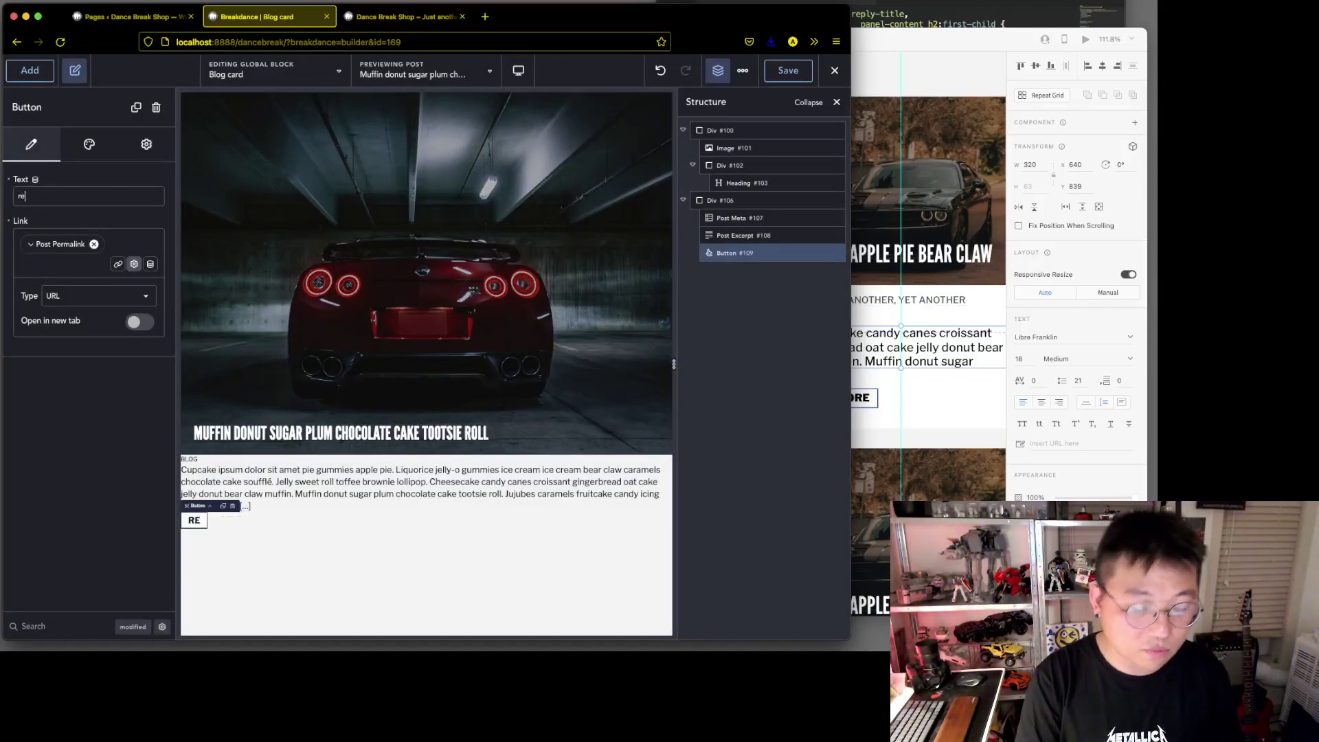
pyautogui.press('BackSpace')
pyautogui.press('BackSpace')
pyautogui.write('Read Mo')
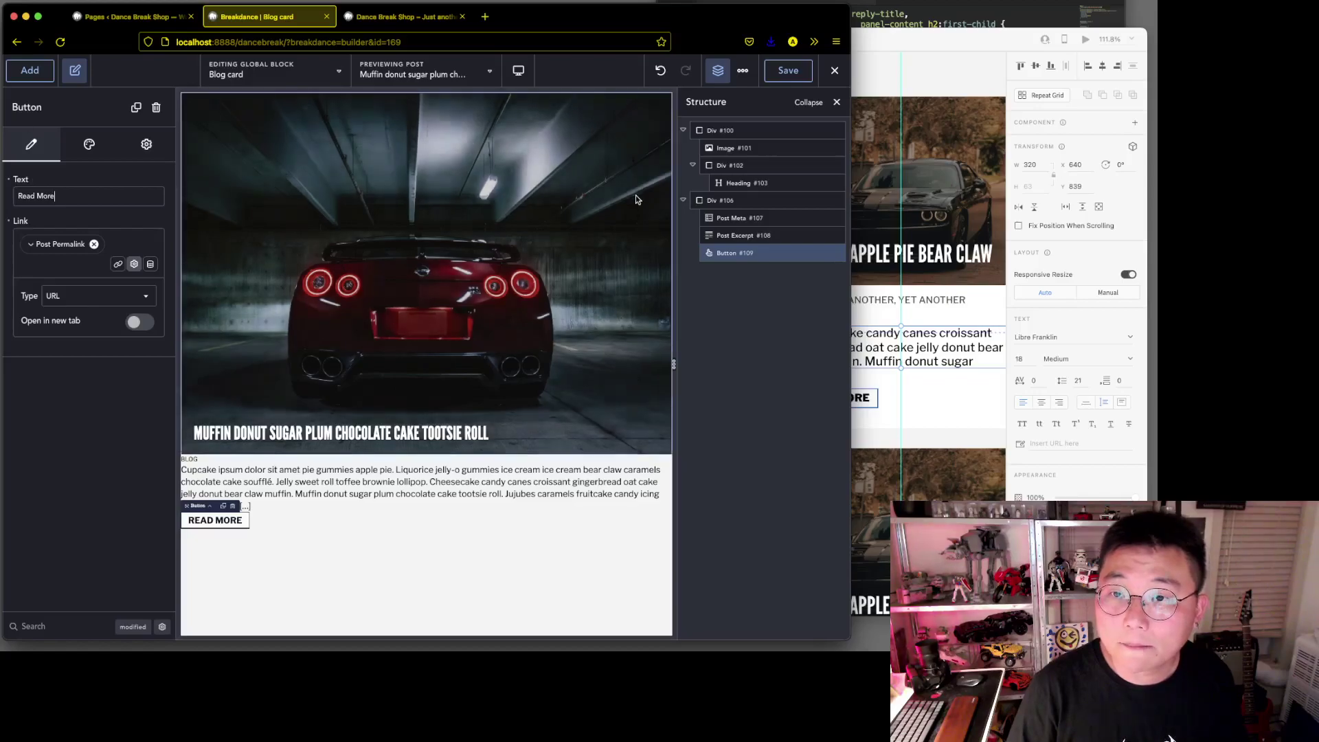
# Set the Post Excerpt wrapper's top and bottom margins to 1.5 rem each.
pyautogui.click(796, 235)
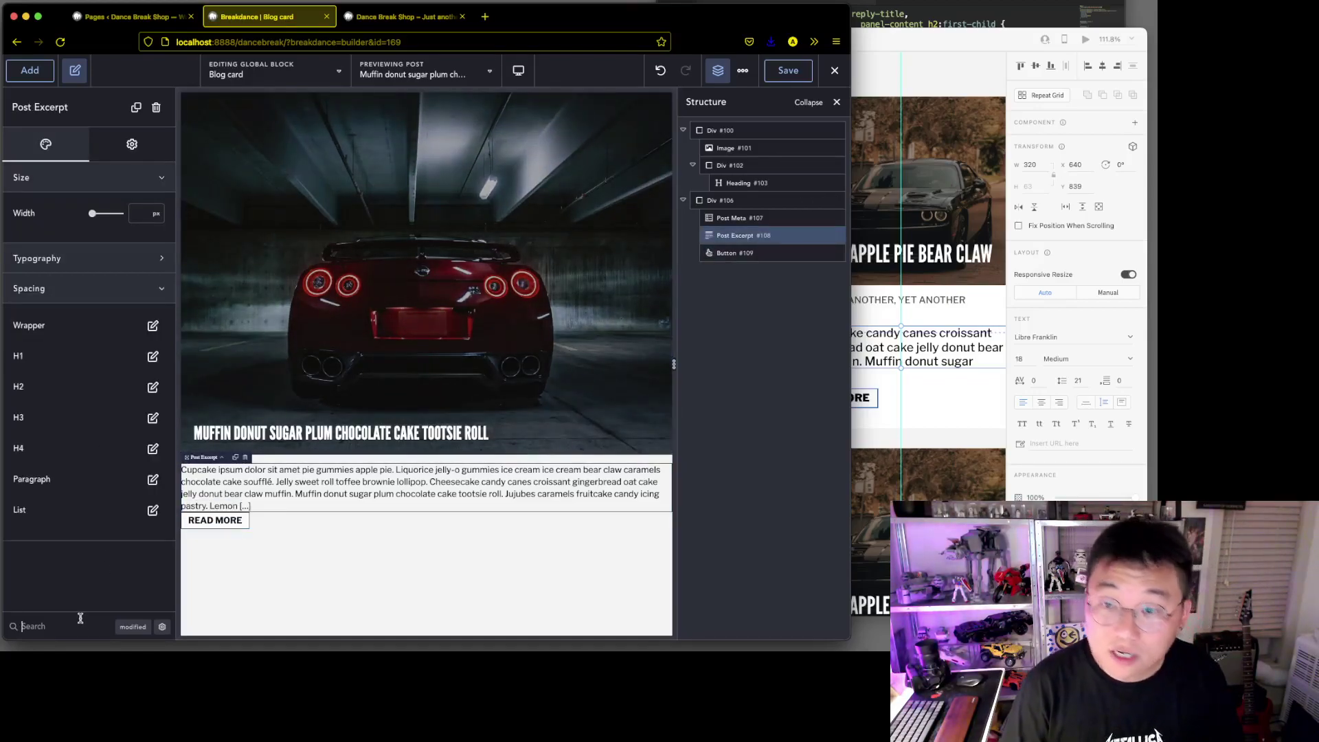
pyautogui.write('mar')
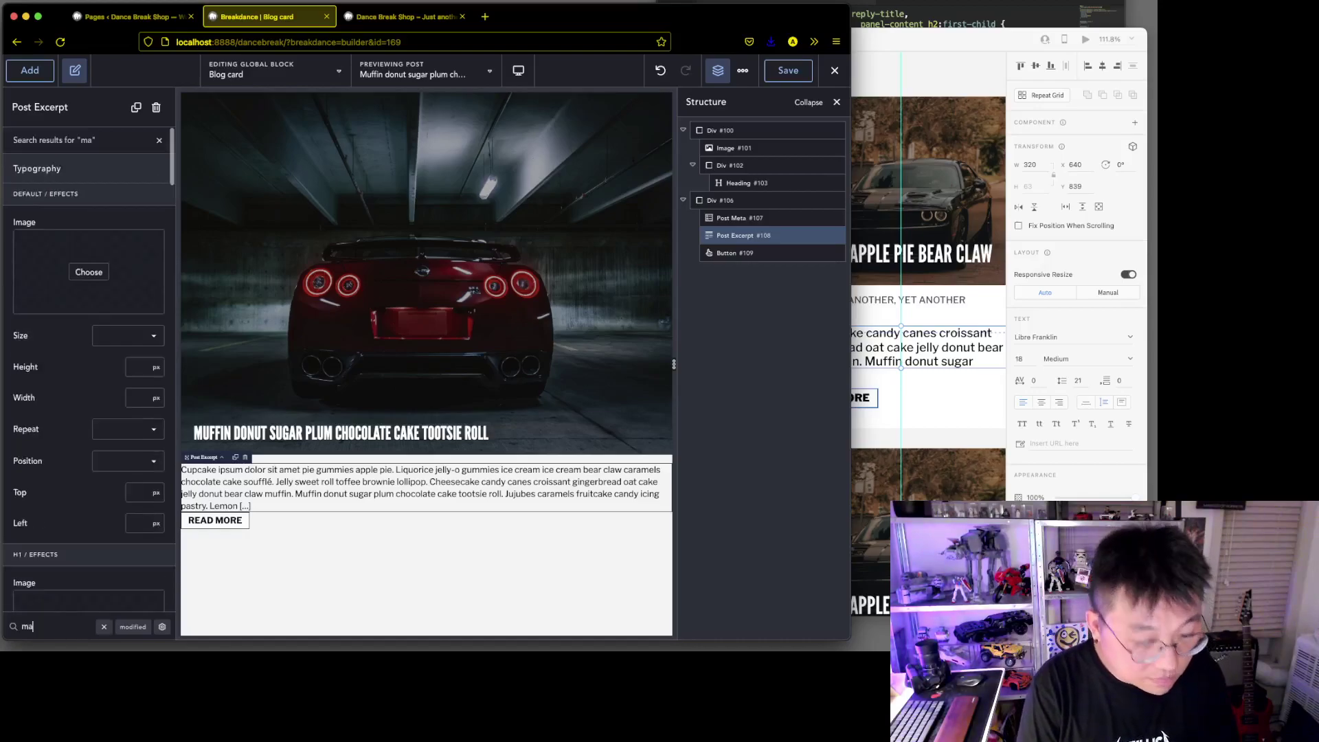
pyautogui.click(162, 627)
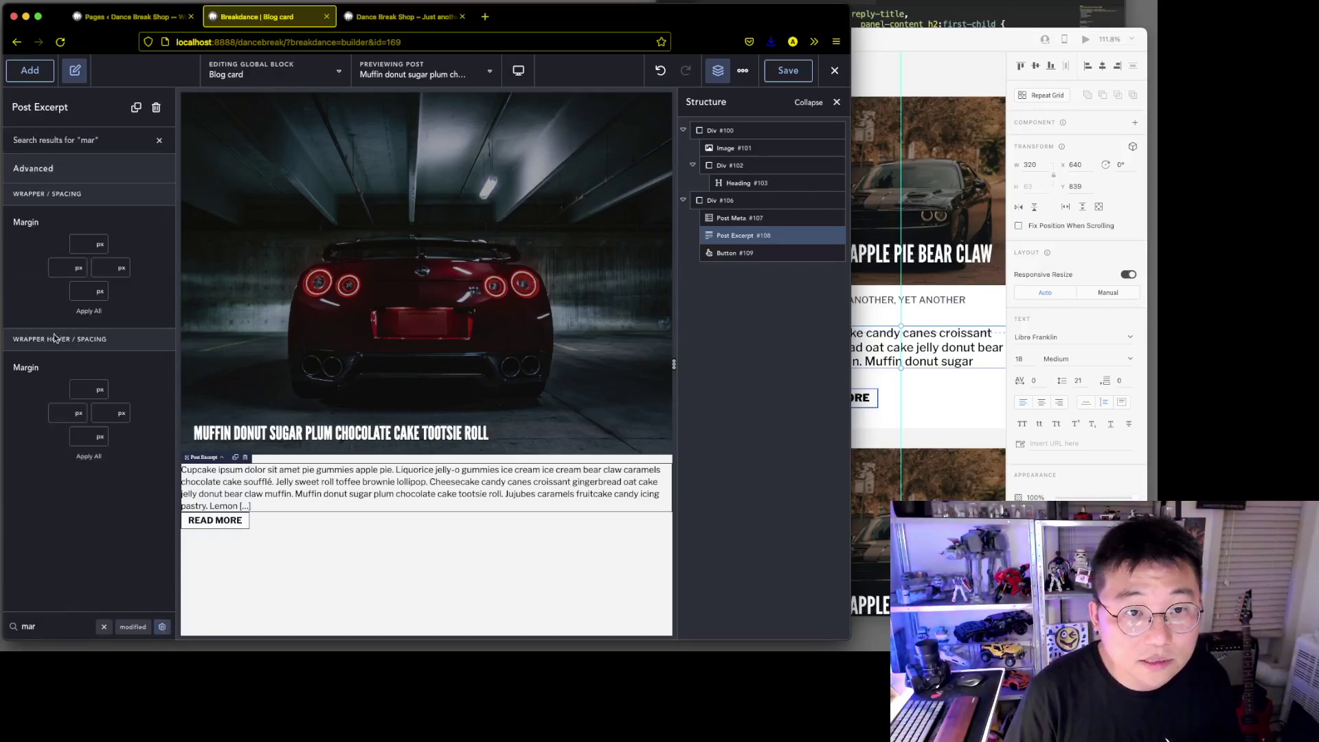
pyautogui.click(96, 248)
pyautogui.click(110, 300)
pyautogui.click(100, 295)
pyautogui.click(110, 389)
pyautogui.click(78, 244)
pyautogui.write('1.5')
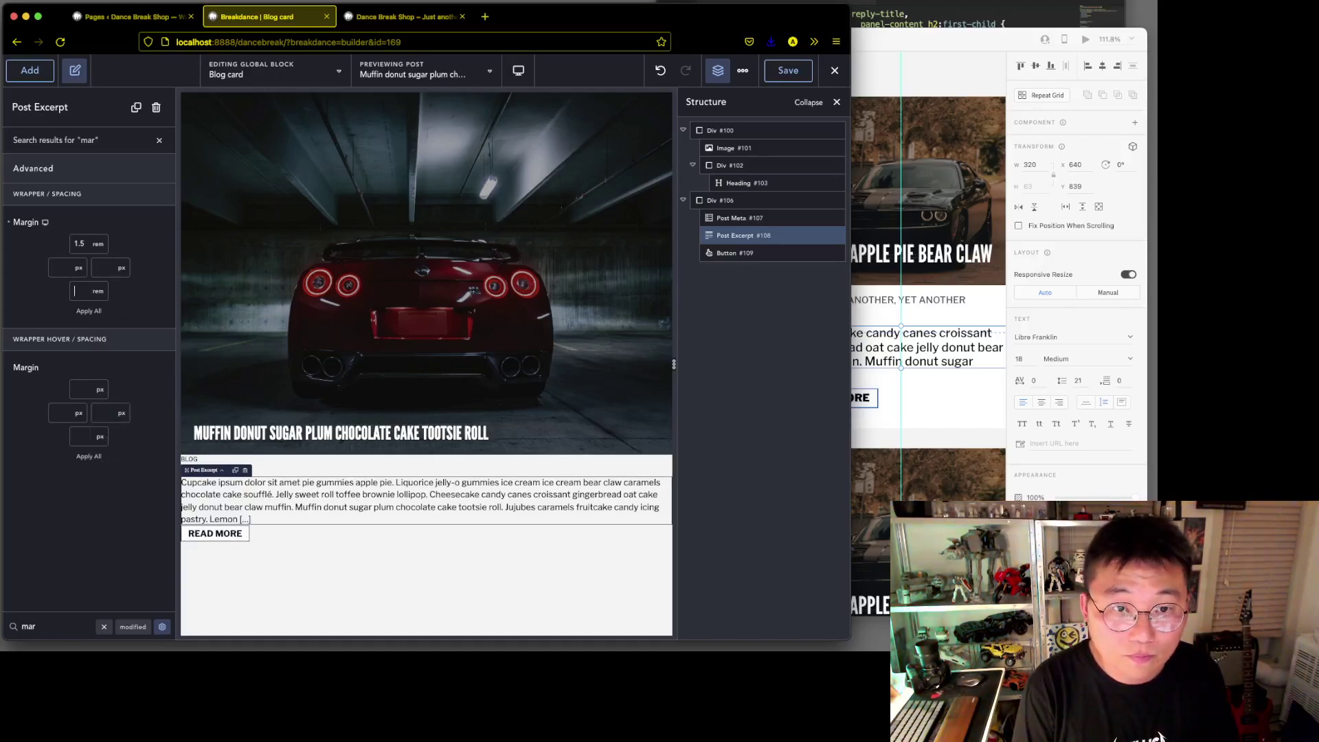
pyautogui.click(79, 291)
pyautogui.write('1.5')
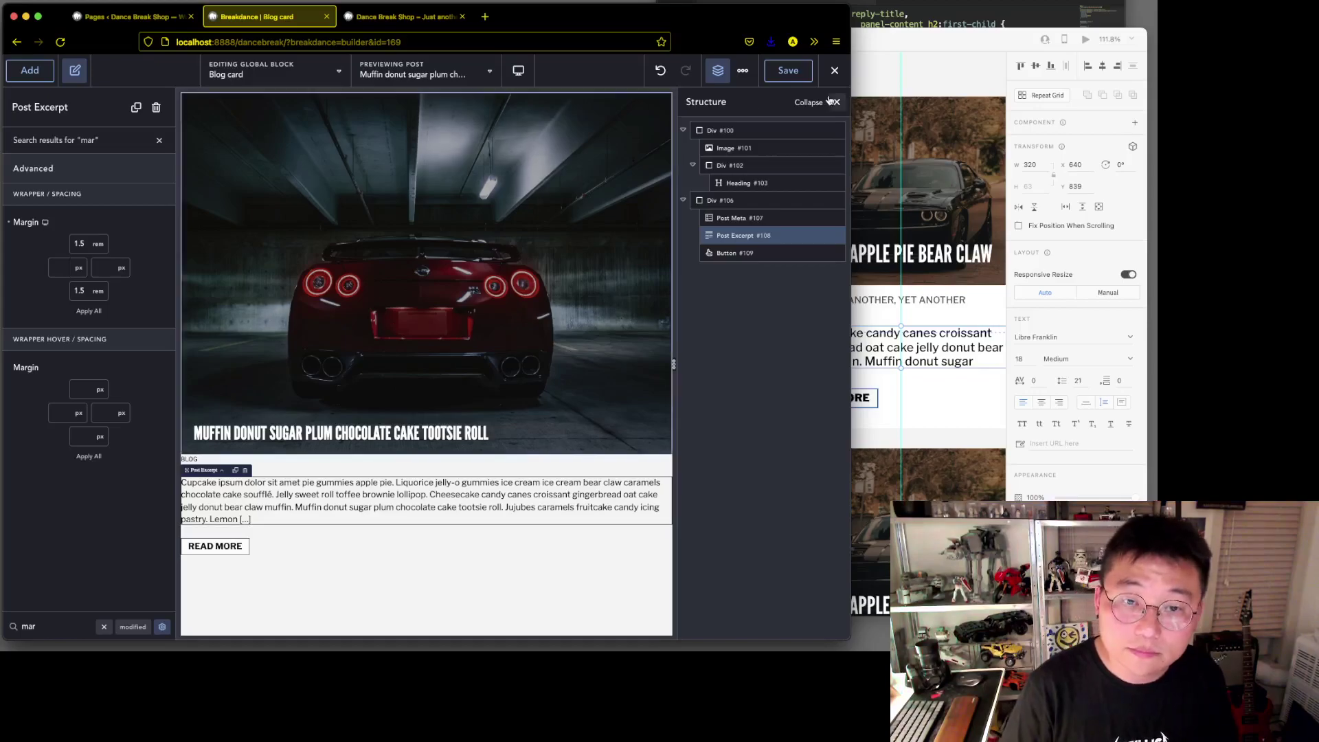
# Check the blog card's inner spacing in the XD mockup, moving the 30 px spacer below the Read More button, and return to the lower Div.
pyautogui.click(773, 201)
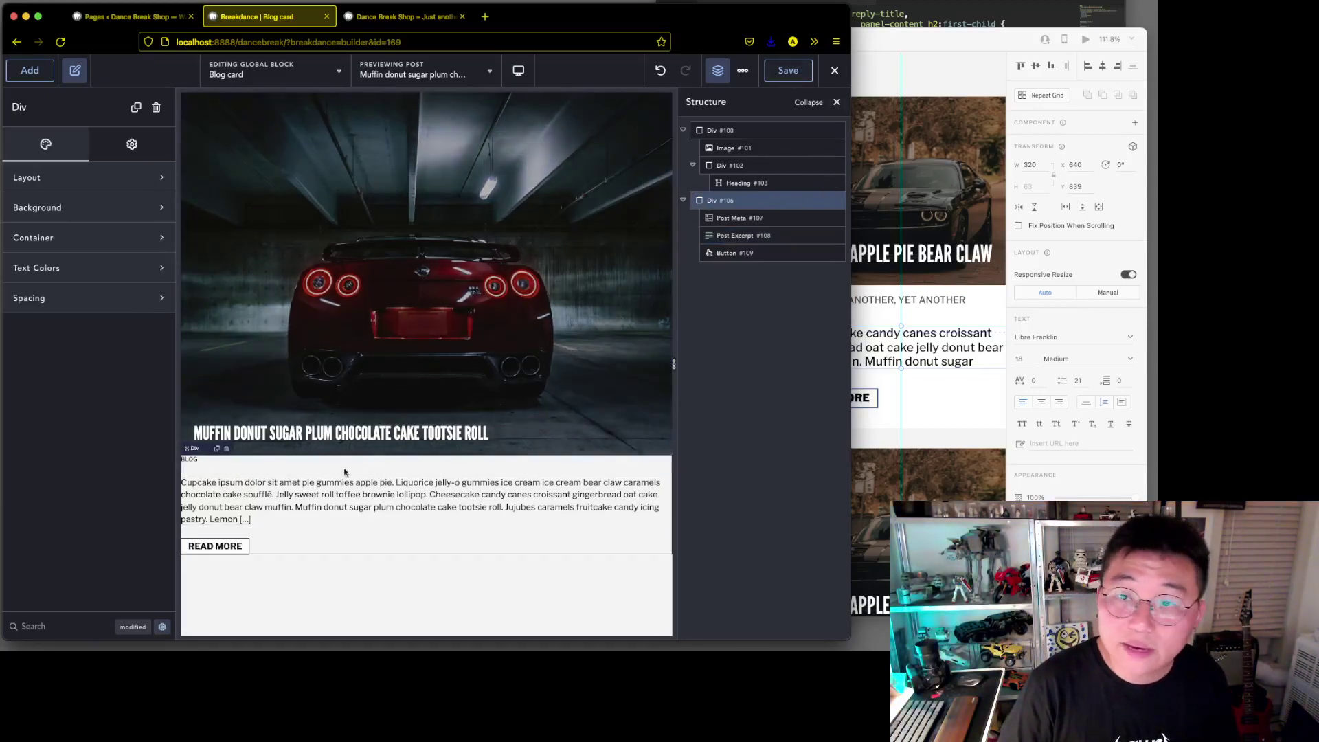
pyautogui.click(916, 50)
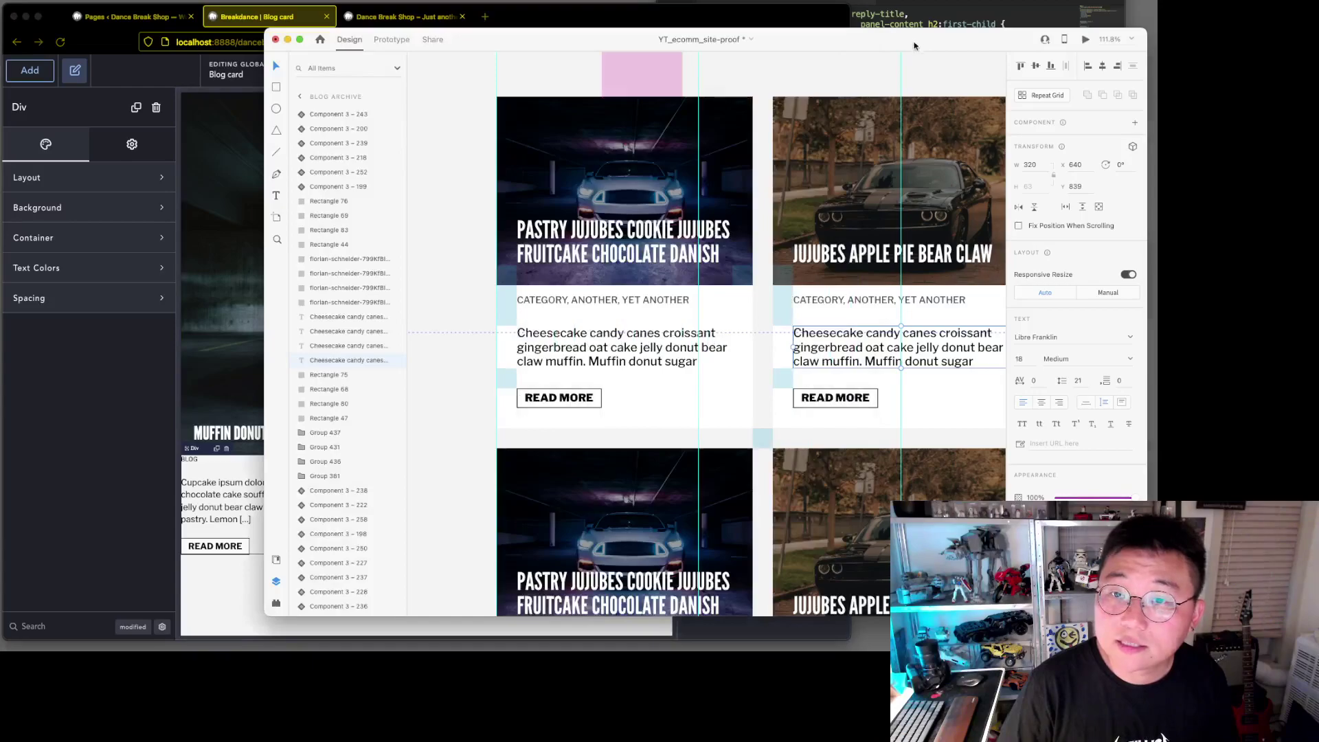
pyautogui.click(525, 304)
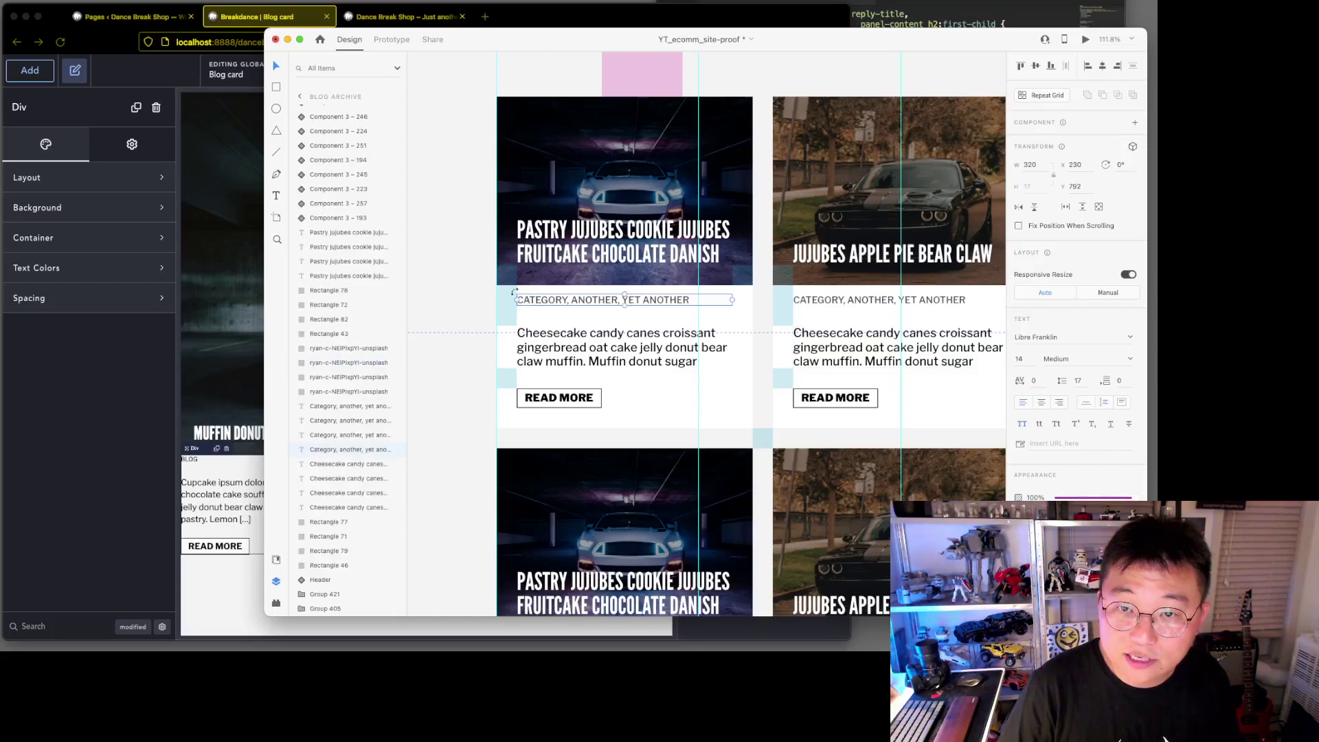
pyautogui.keyDown('shift'); pyautogui.click(508, 297); pyautogui.keyUp('shift')
pyautogui.scroll(5, 505, 296)
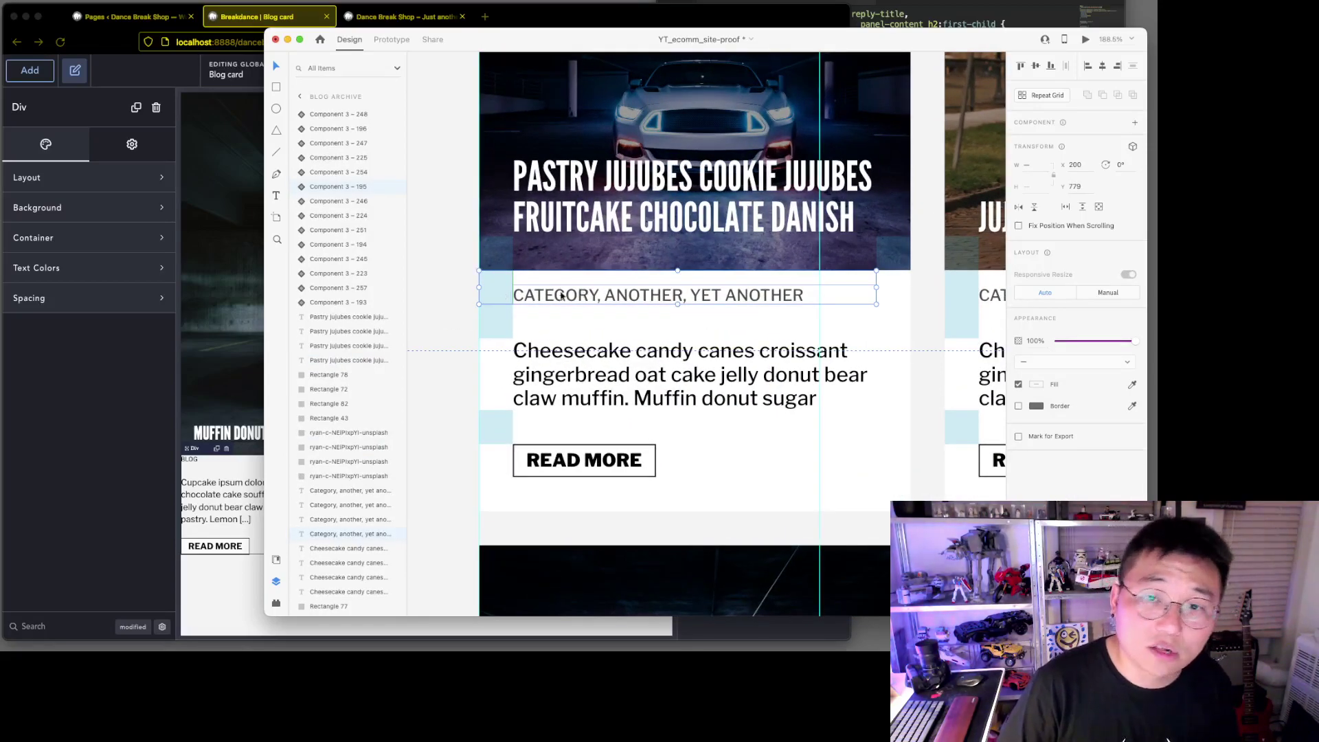
pyautogui.click(497, 285)
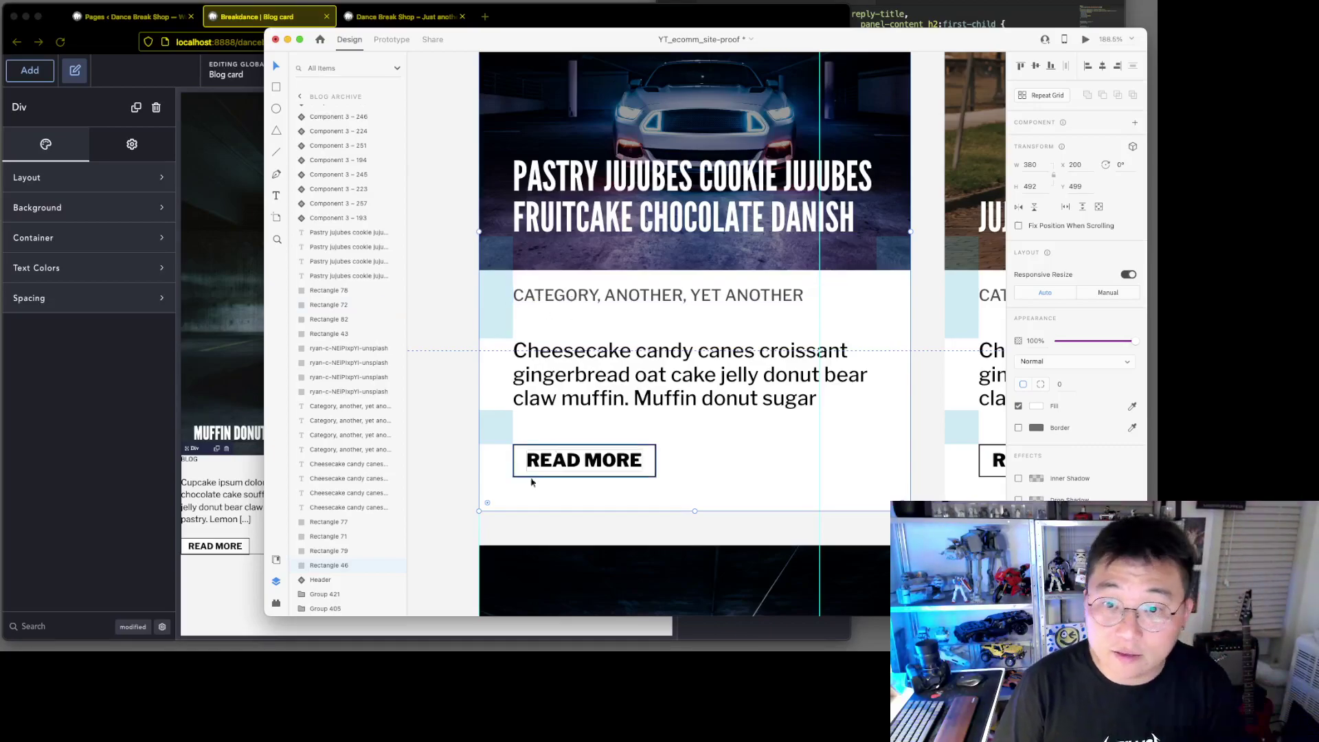
pyautogui.moveTo(489, 424); pyautogui.dragTo(491, 492)
pyautogui.click(85, 421)
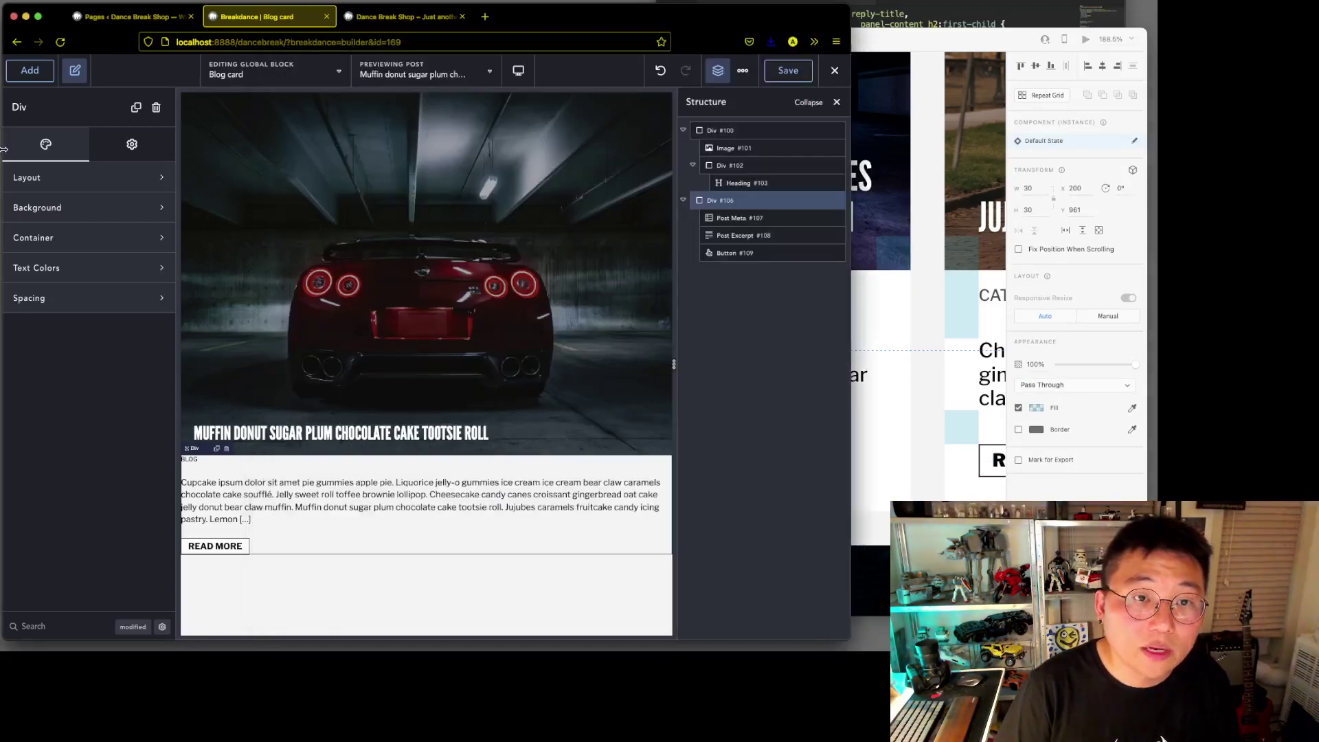
# Switch the padding units on all four sides of the lower content Div to rem.
pyautogui.click(63, 623)
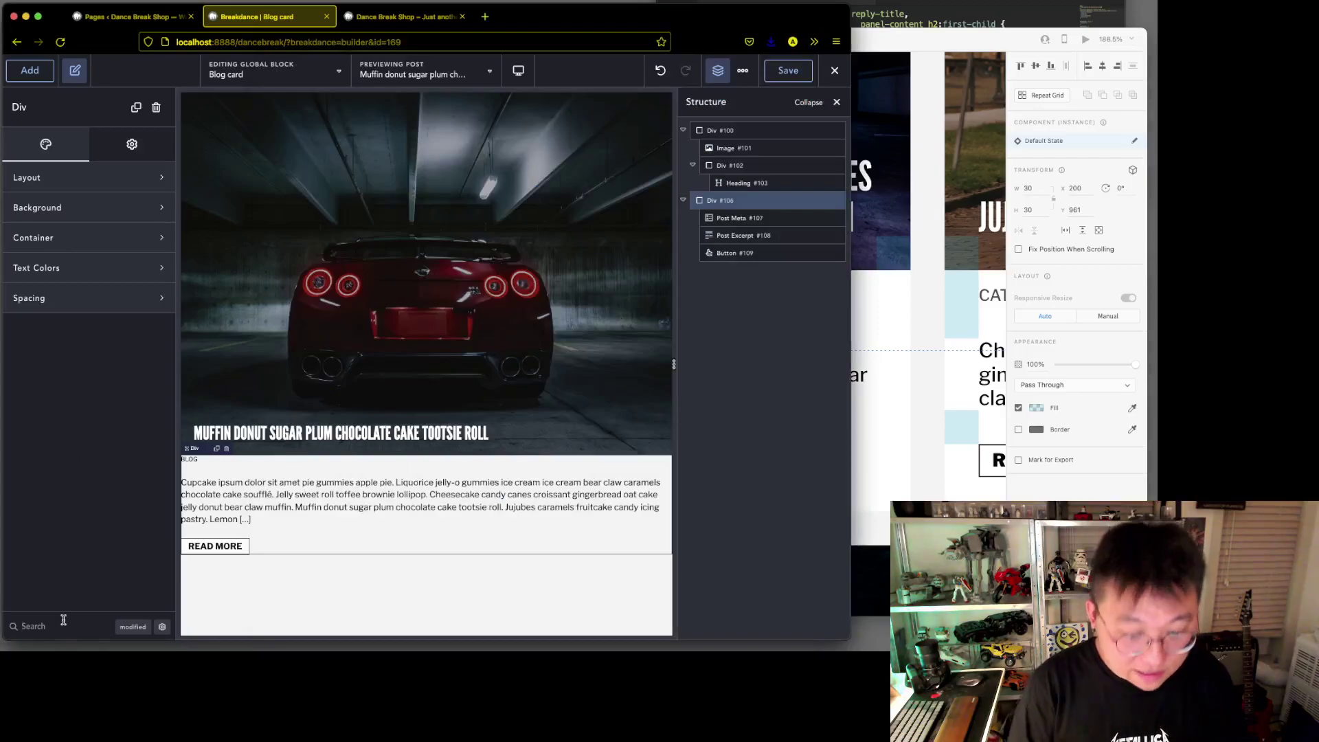
pyautogui.write('pad')
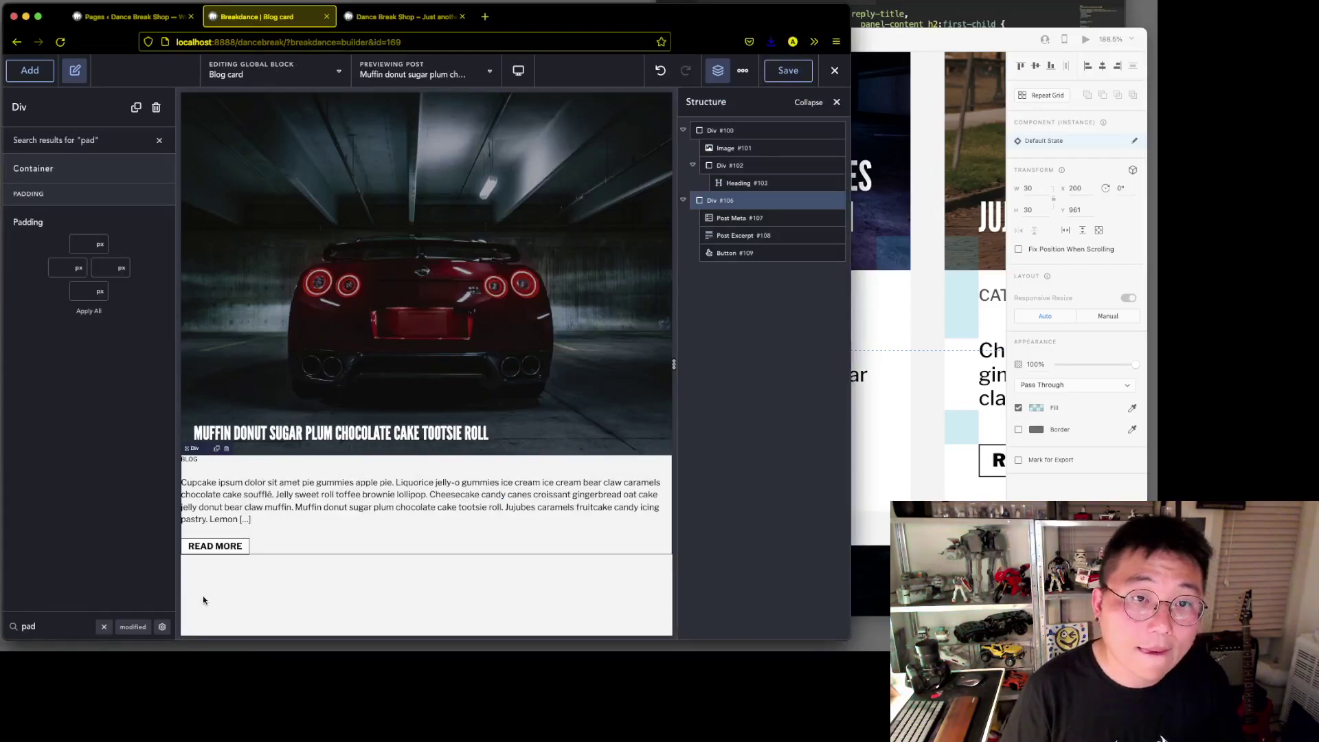
pyautogui.click(99, 246)
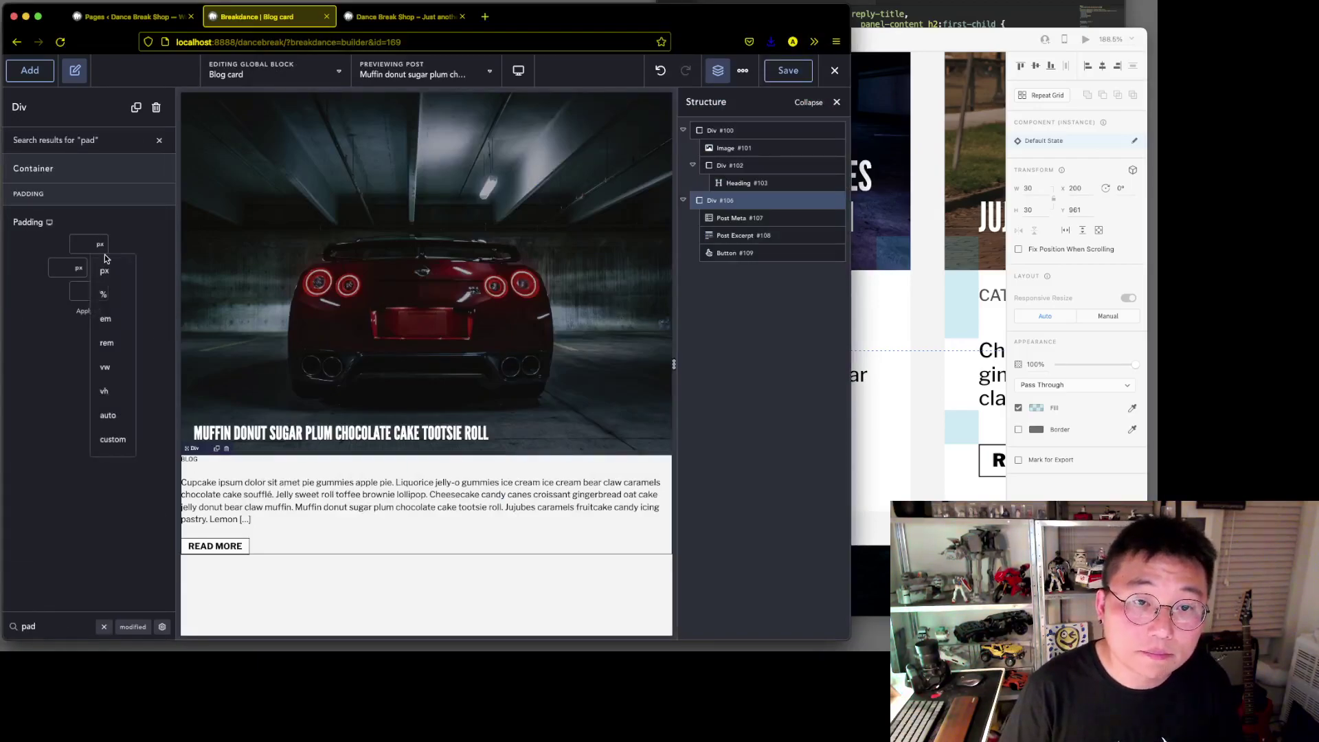
pyautogui.click(106, 343)
pyautogui.click(79, 269)
pyautogui.click(102, 369)
pyautogui.click(127, 268)
pyautogui.click(128, 367)
pyautogui.click(99, 292)
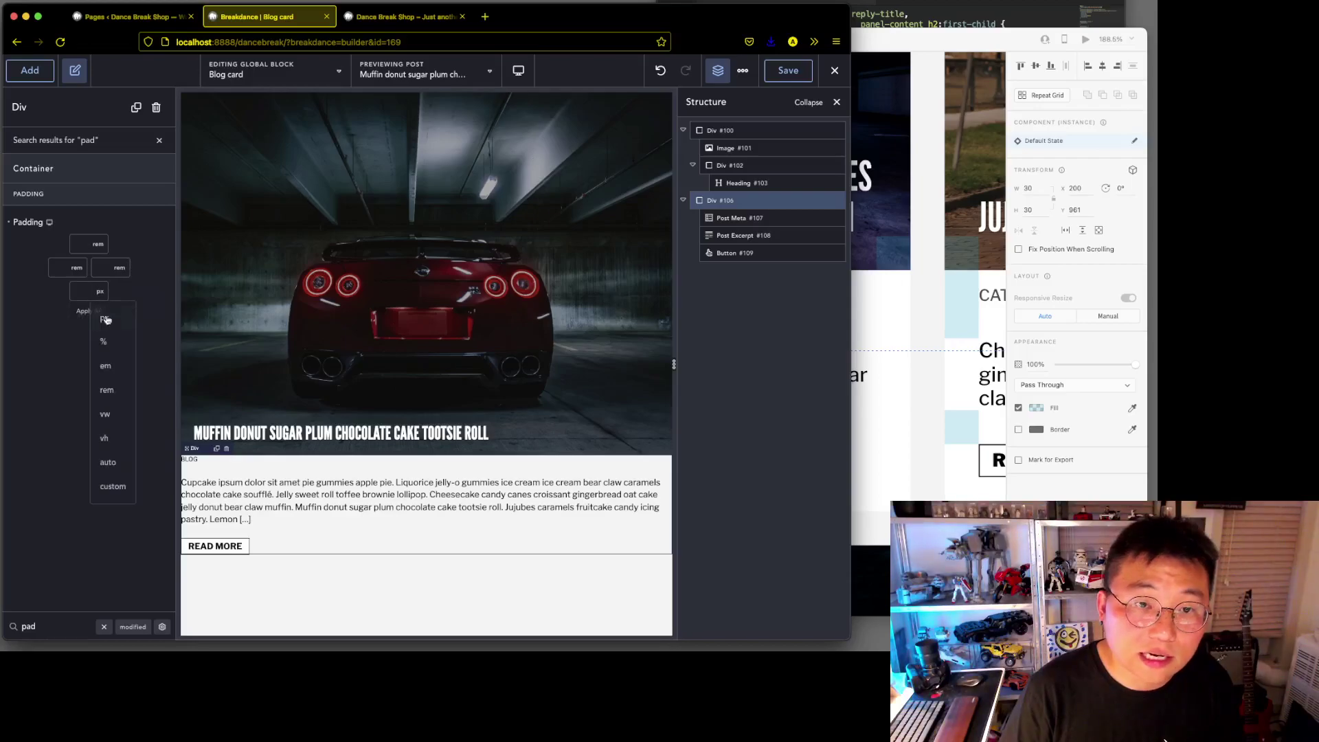
pyautogui.click(106, 389)
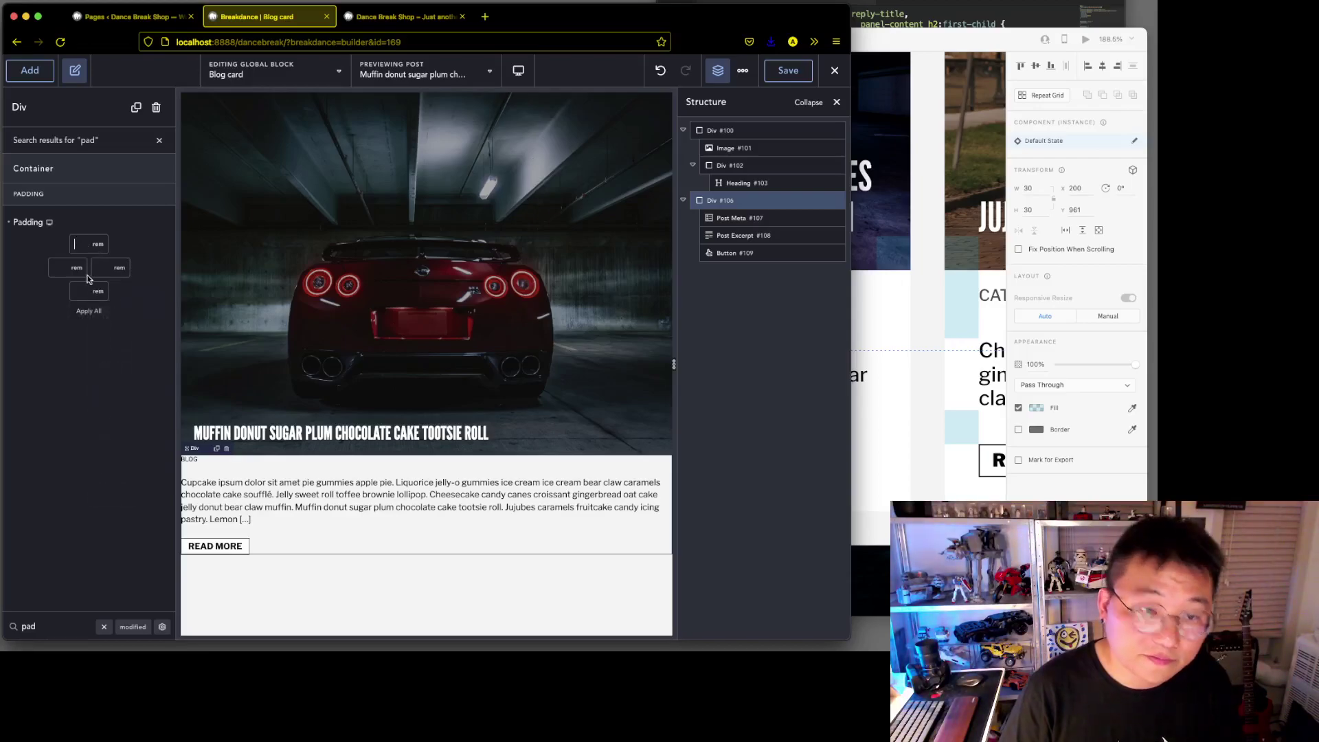
# Set the lower Div's padding to 0.7 rem at the top and 1.5 rem on the left, right and bottom.
pyautogui.write('0')
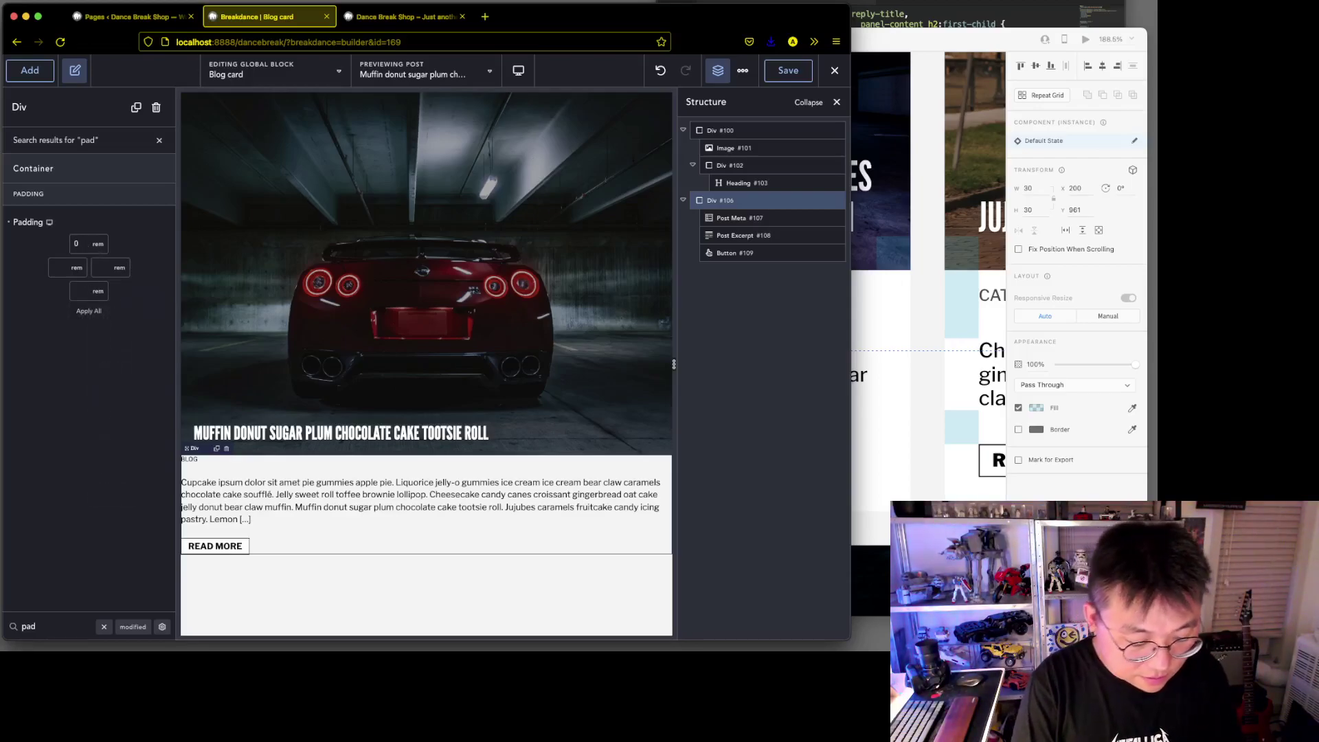
pyautogui.write('.7')
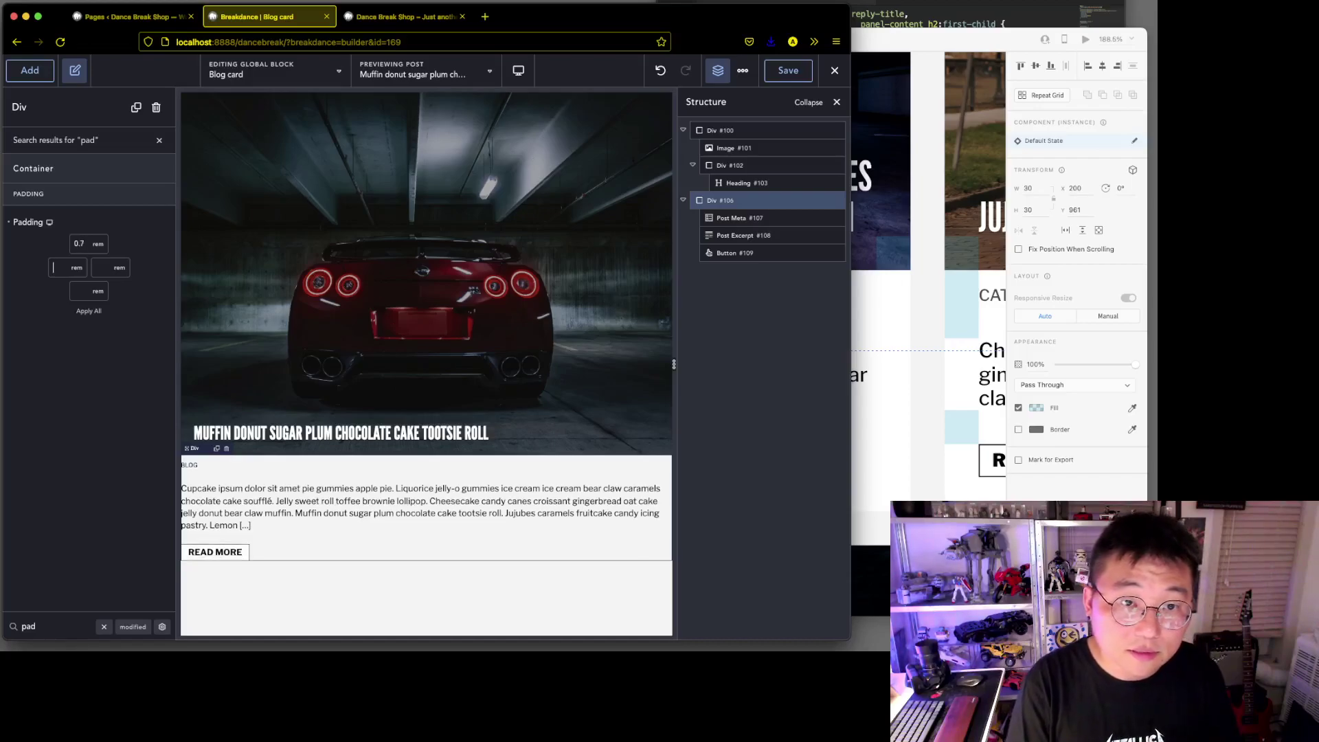
pyautogui.write('1.5')
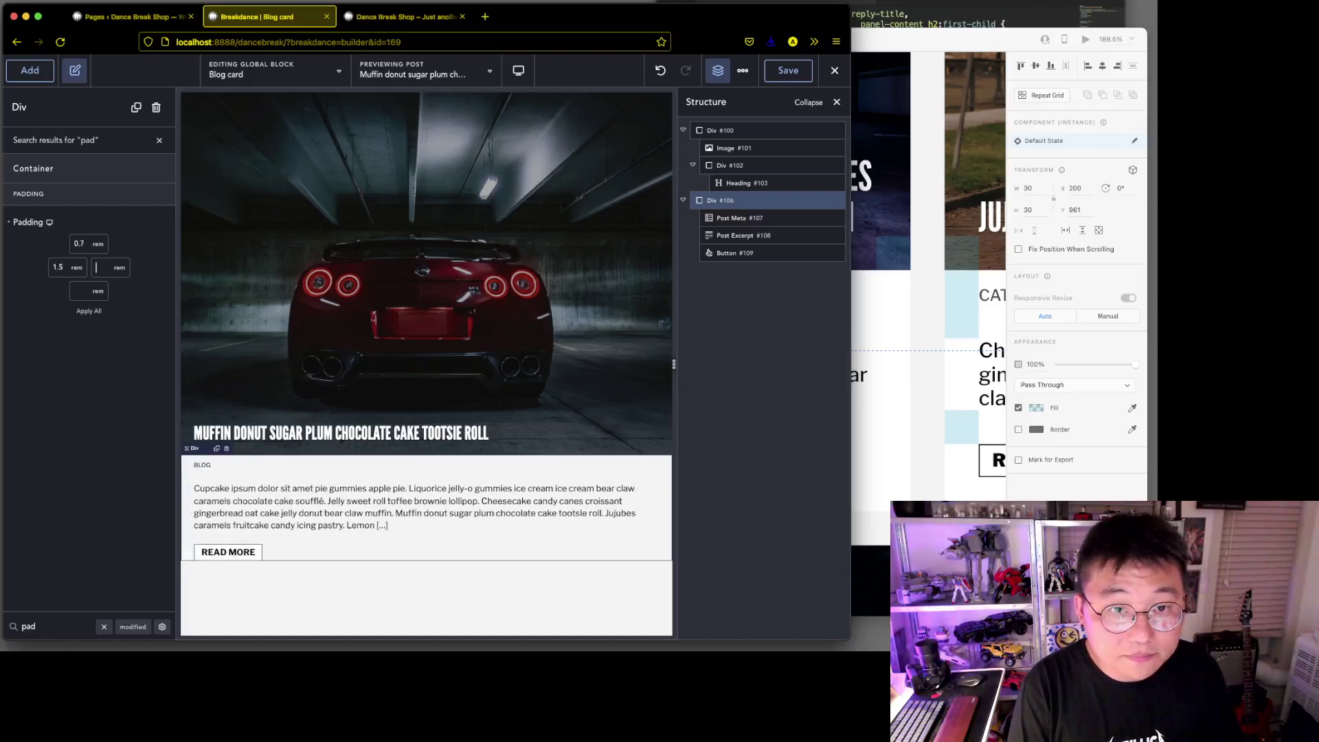
pyautogui.write('1.5')
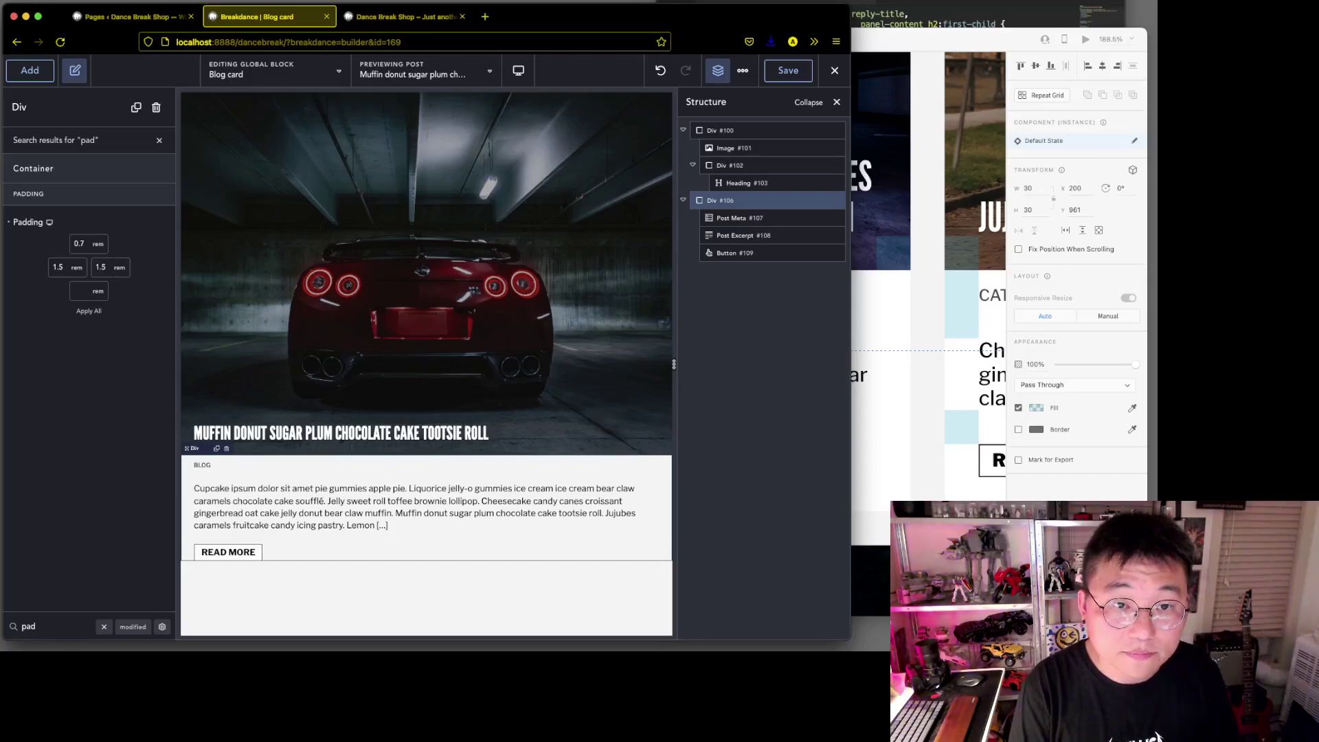
pyautogui.press('Tab')
pyautogui.write('1.5')
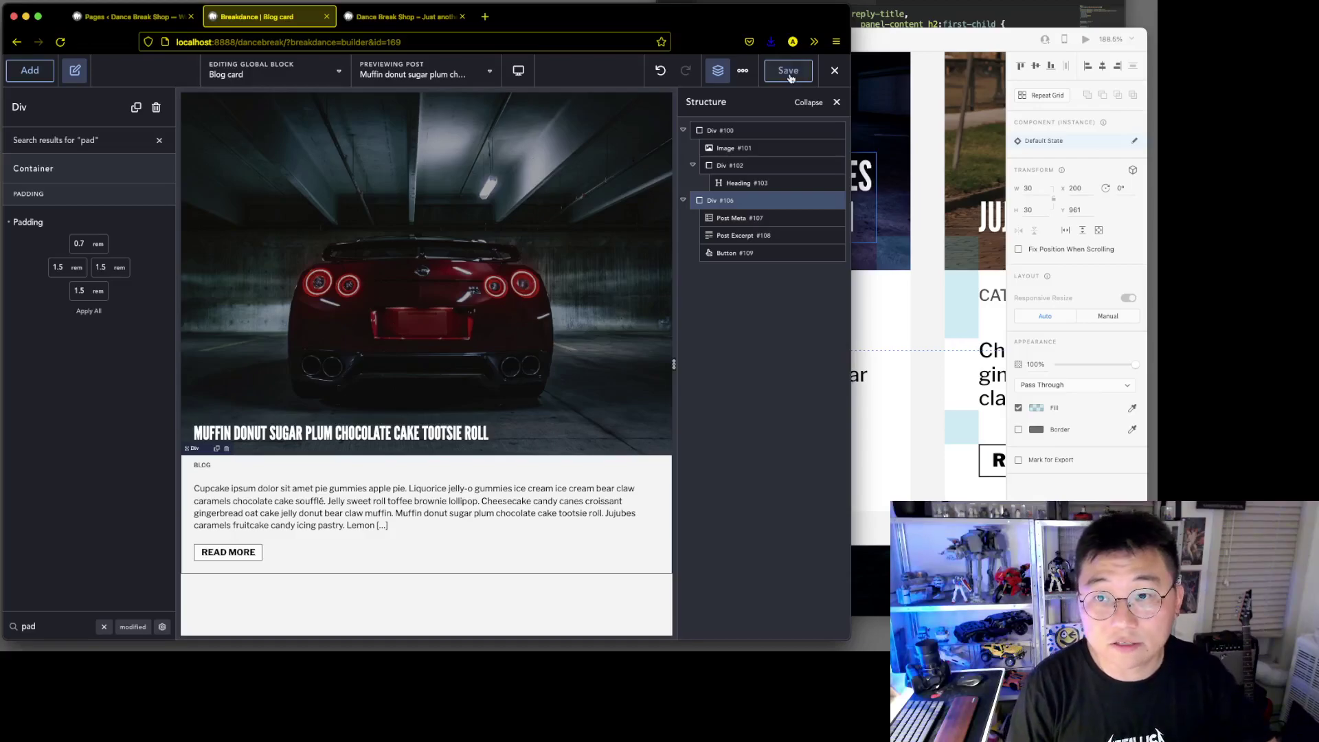
# Exit the block editor to WordPress, open the Post Archive template in Breakdance and widen the browser window.
pyautogui.click(833, 71)
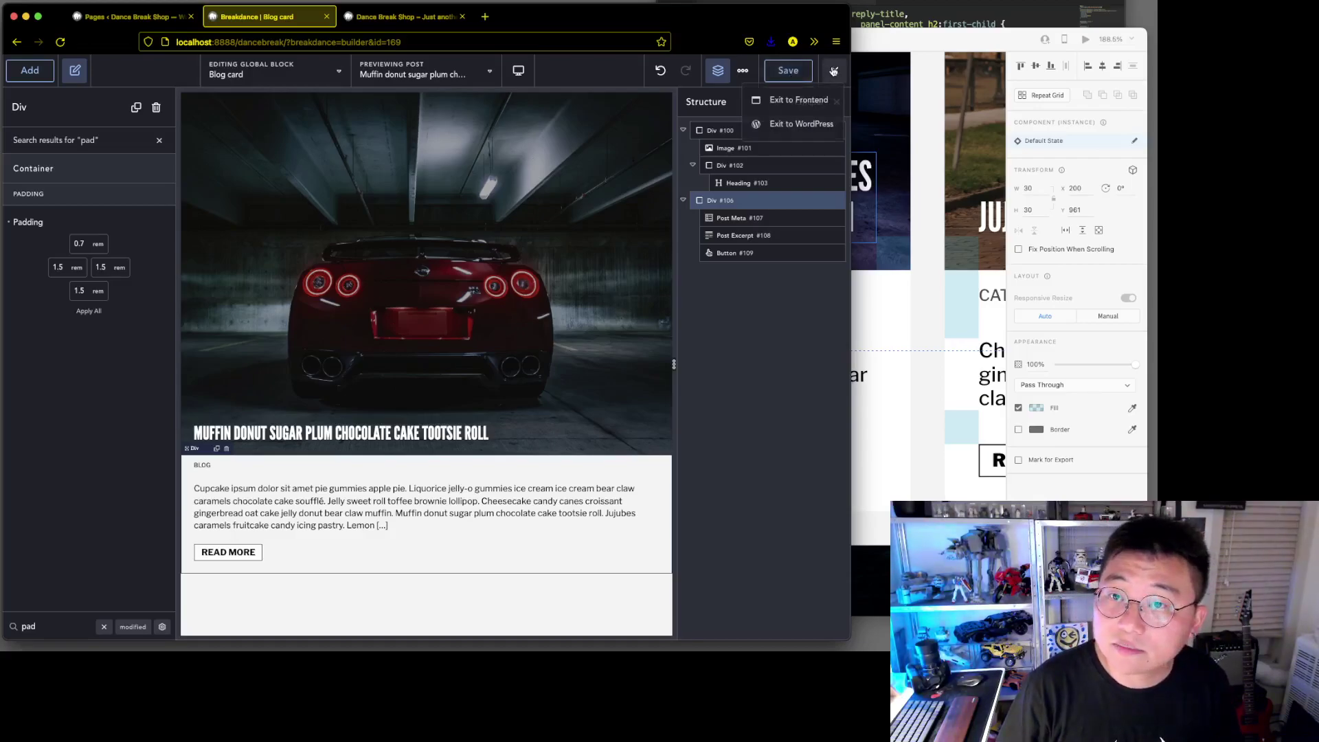
pyautogui.click(804, 124)
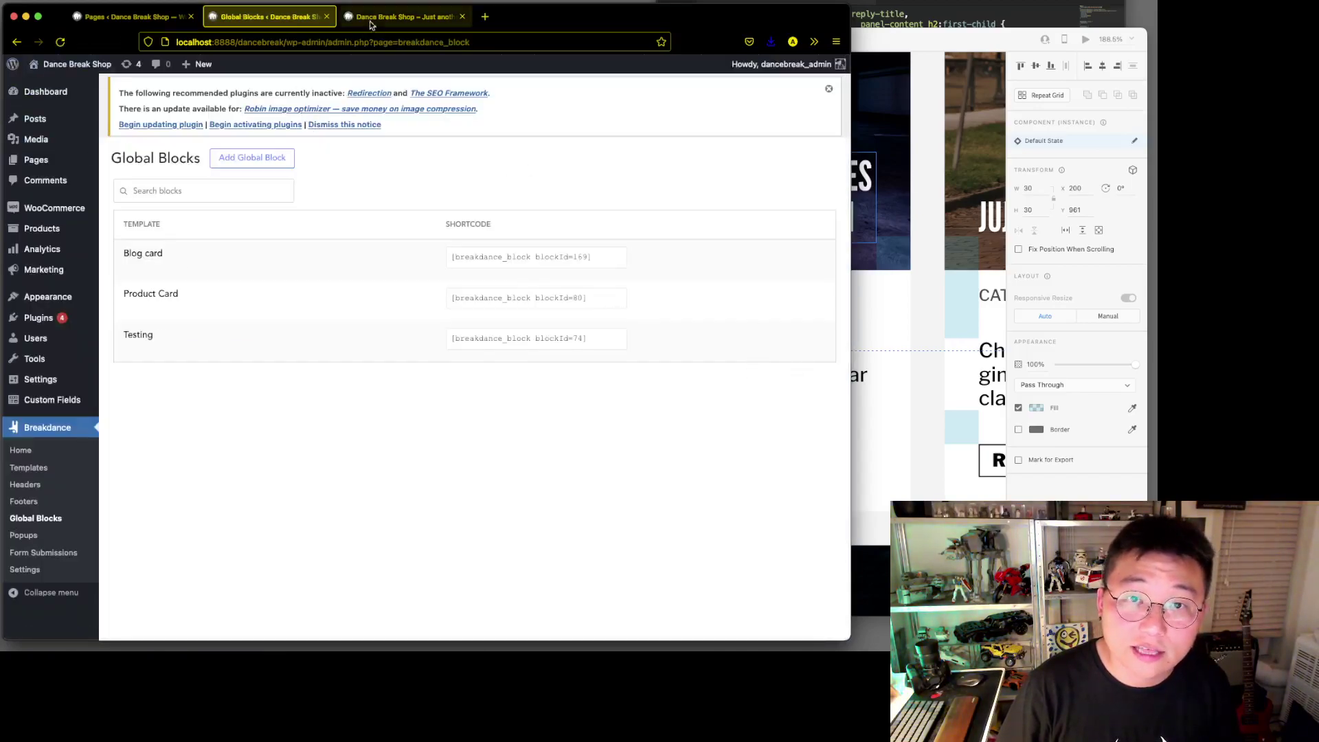
pyautogui.click(40, 468)
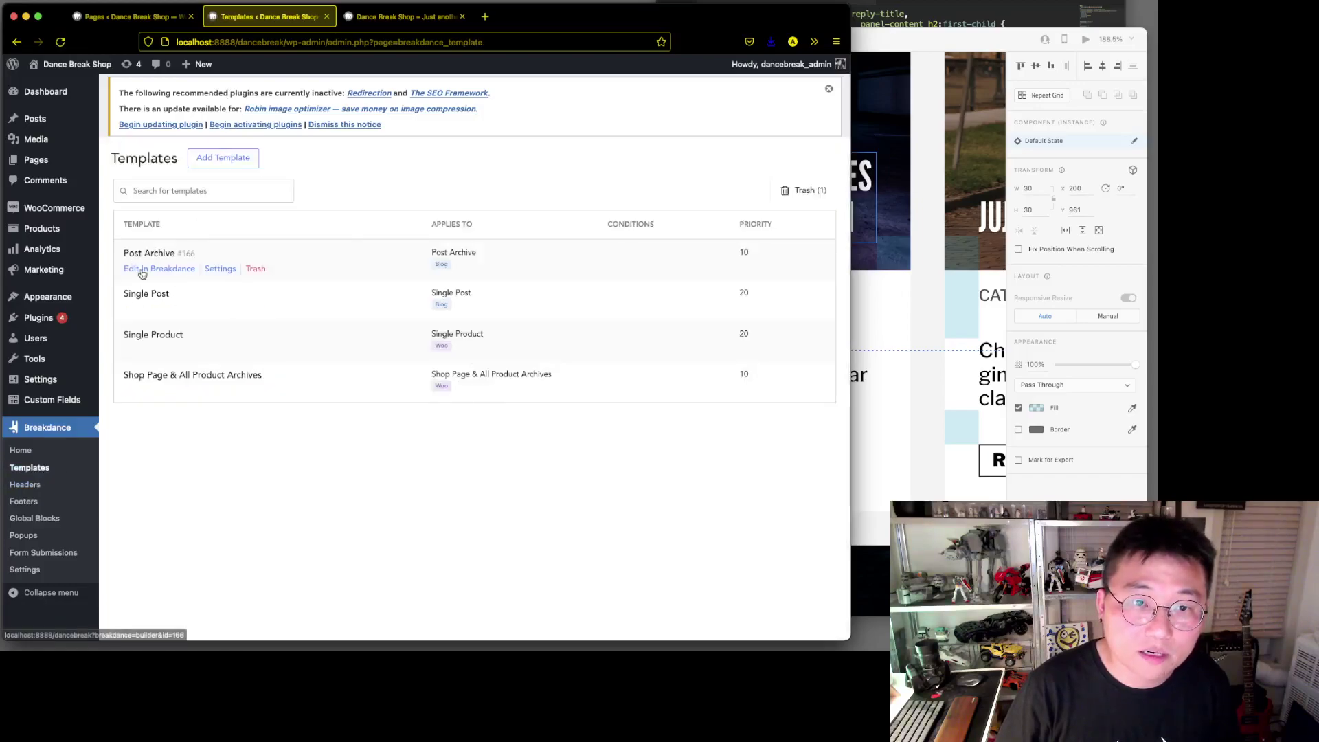
pyautogui.click(142, 268)
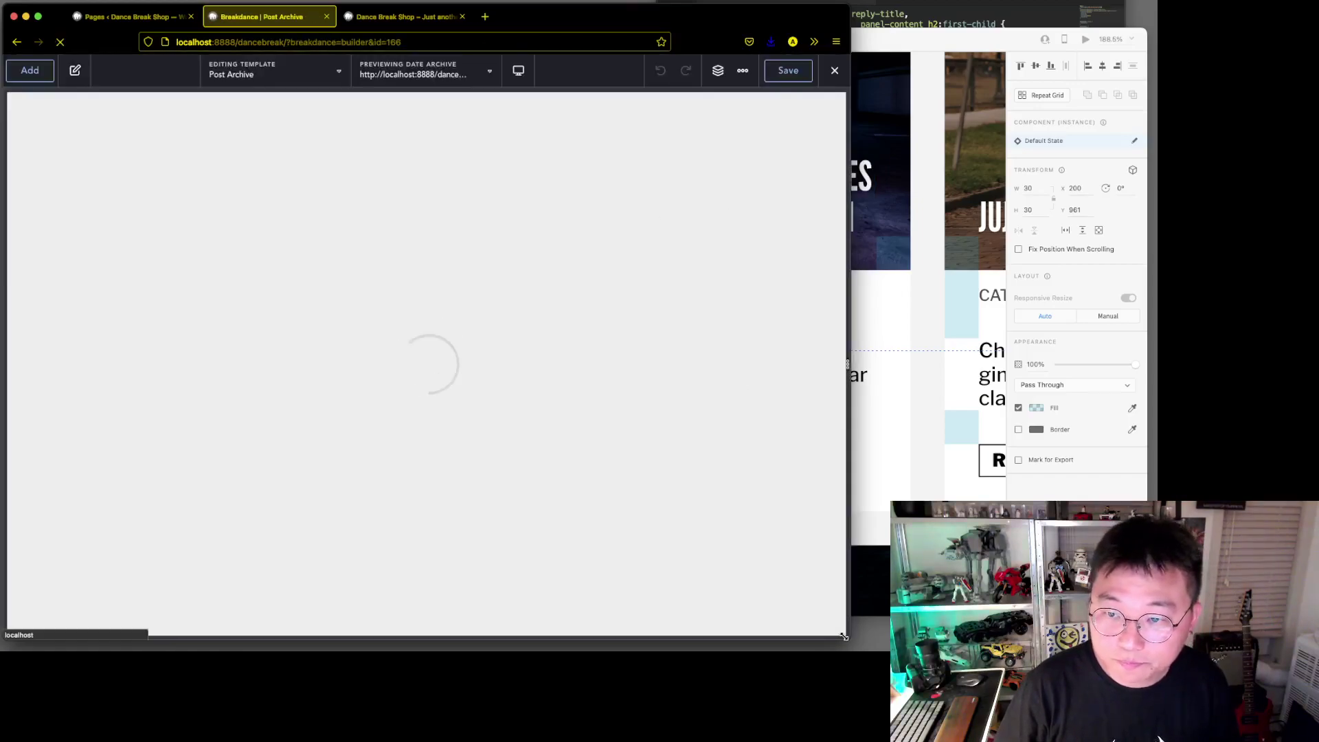
pyautogui.moveTo(845, 632); pyautogui.dragTo(968, 638)
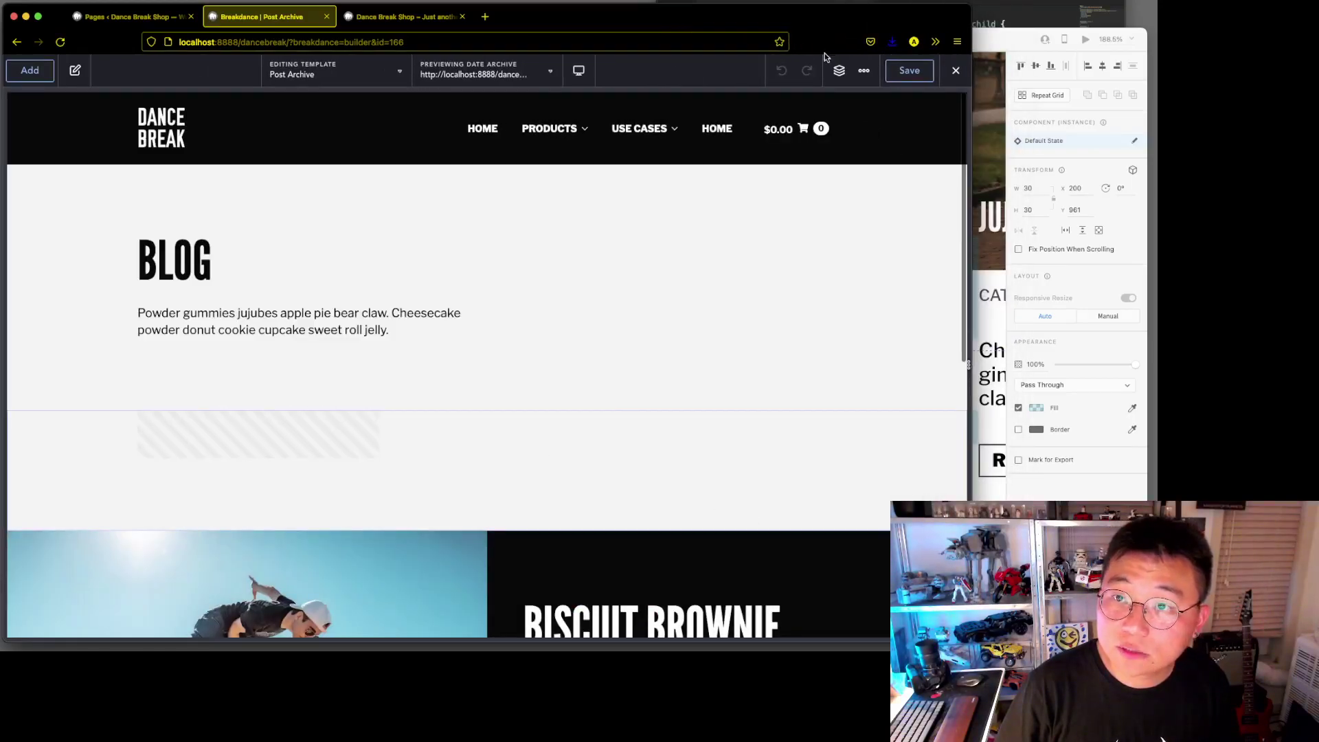
# Replace the Post List in the second section with a Post Loop Builder that repeats the Blog card global block.
pyautogui.click(839, 71)
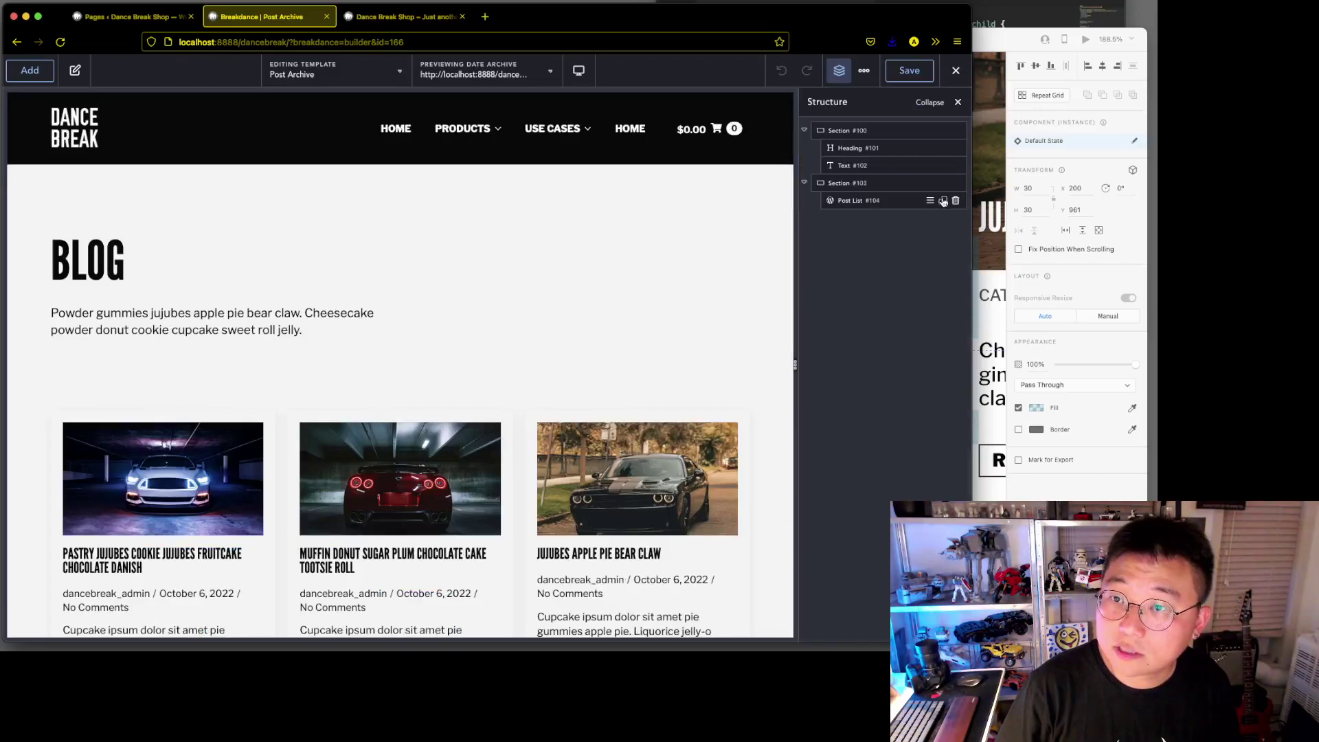
pyautogui.click(955, 201)
pyautogui.click(29, 70)
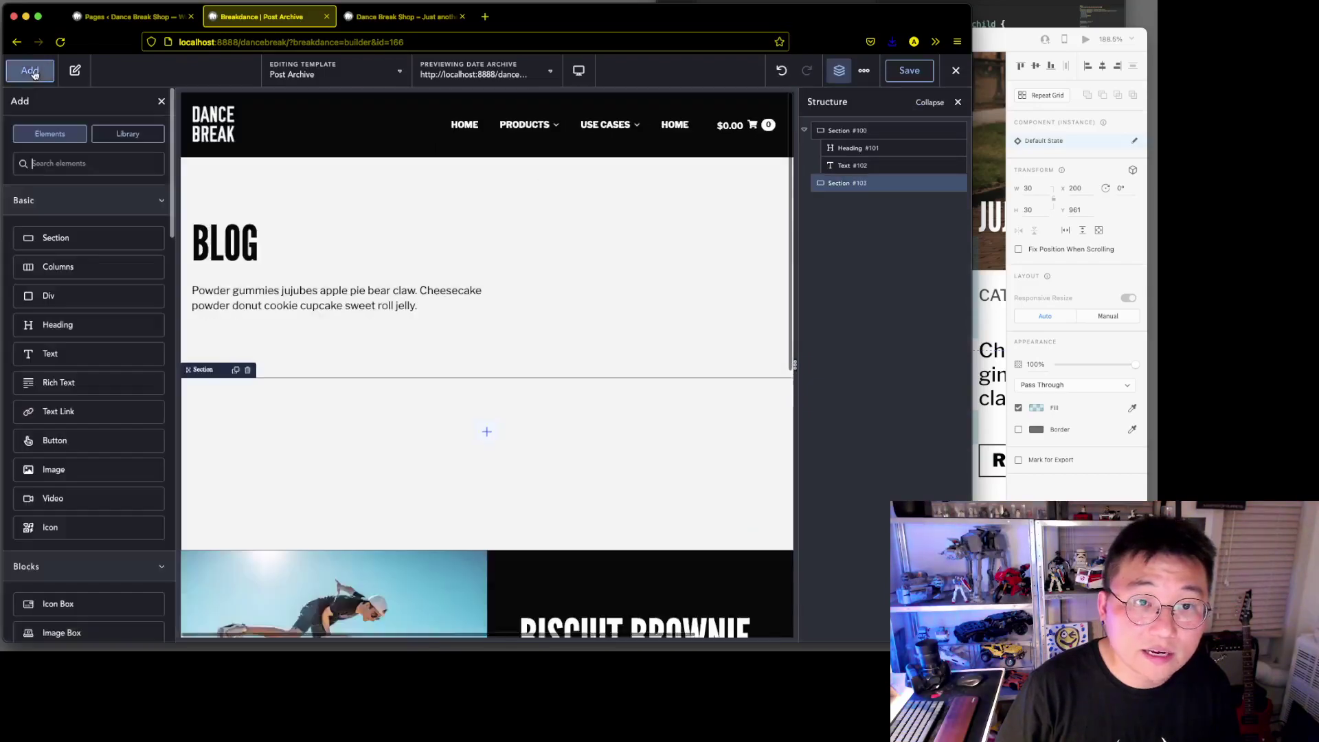
pyautogui.scroll(-15, 110, 480)
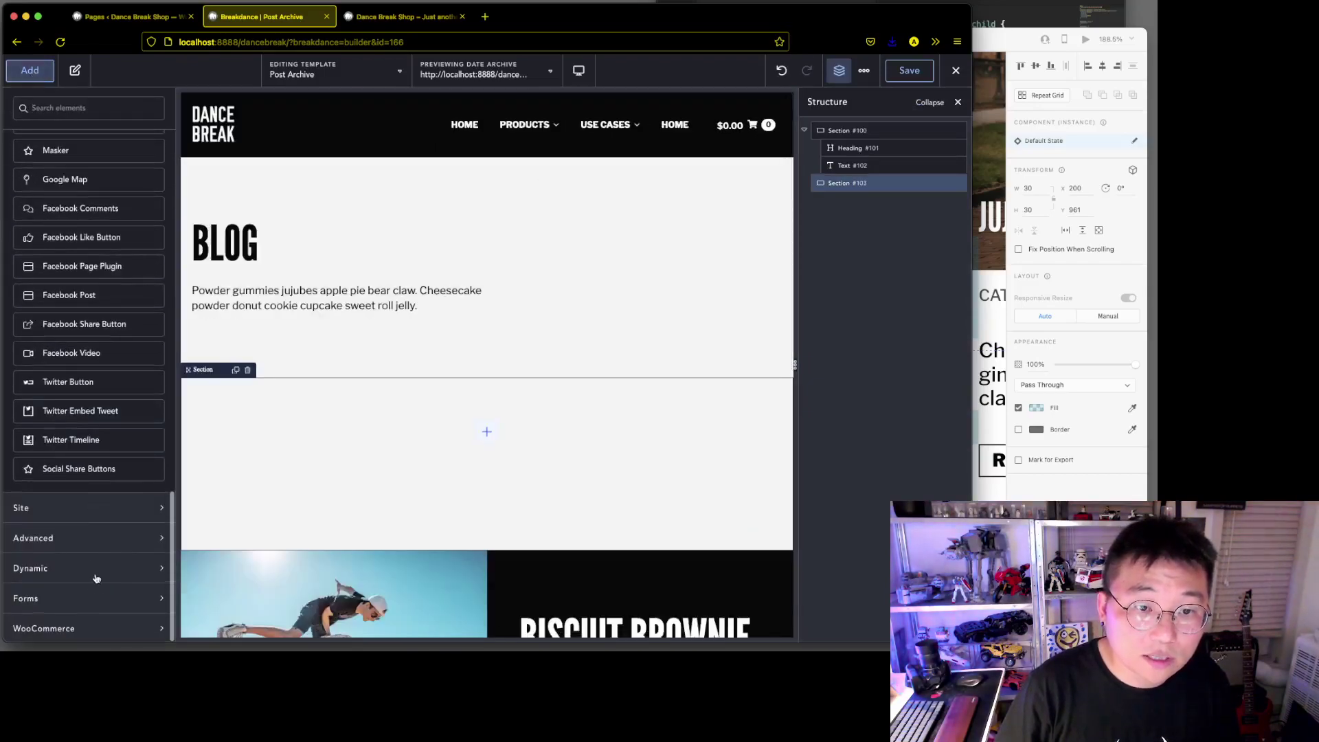
pyautogui.scroll(-1, 109, 566)
pyautogui.click(108, 565)
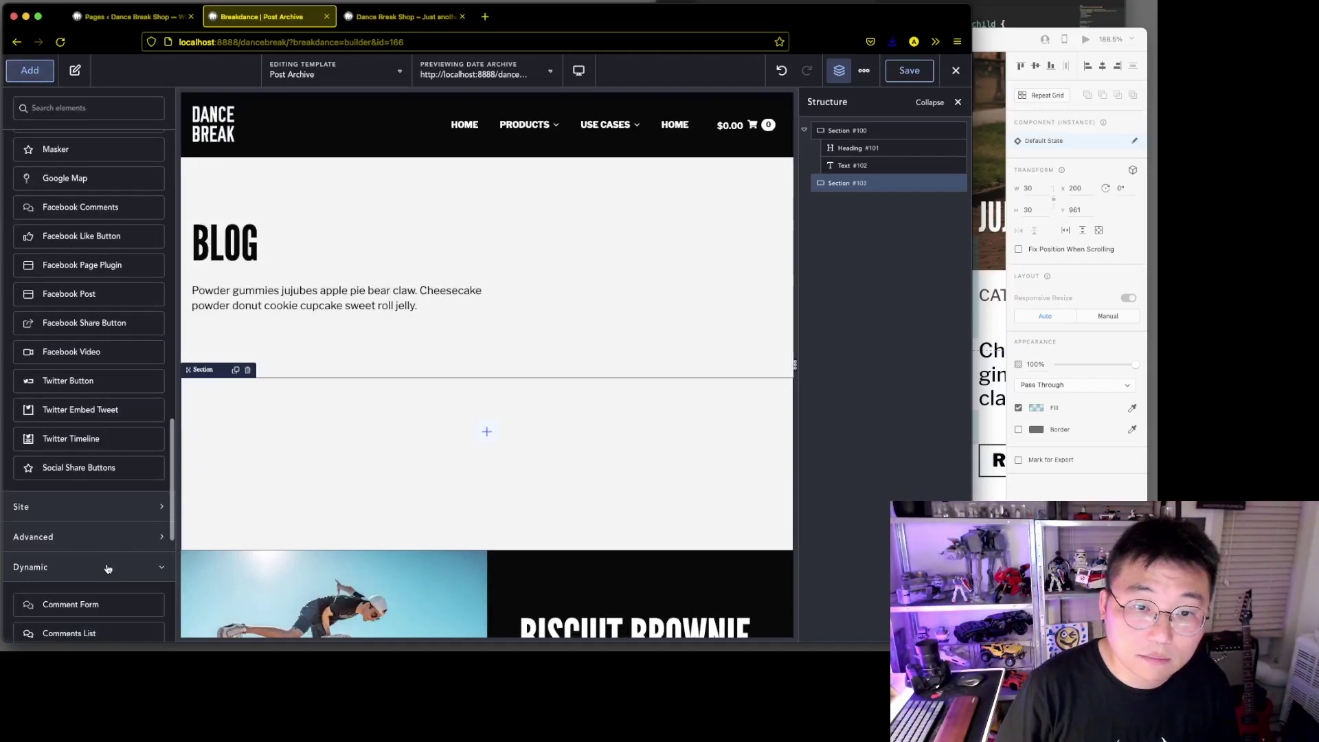
pyautogui.click(103, 529)
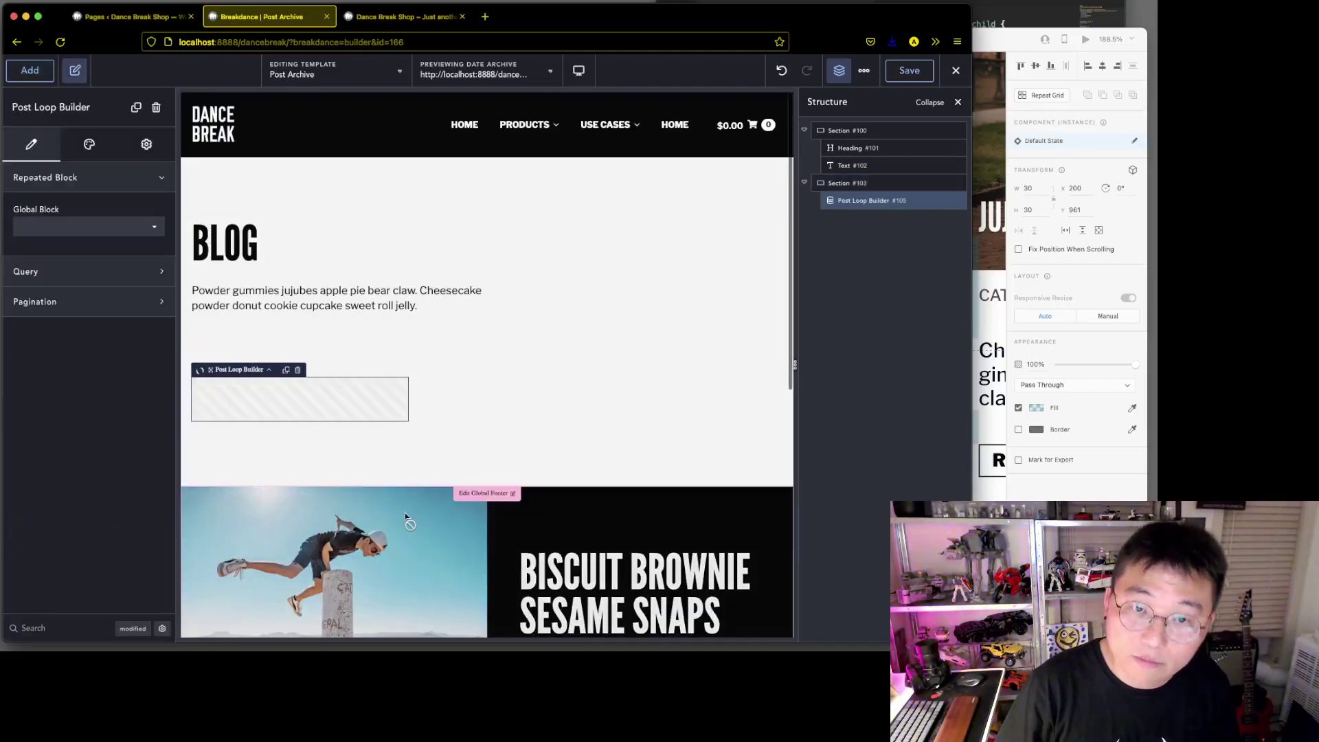
pyautogui.click(106, 228)
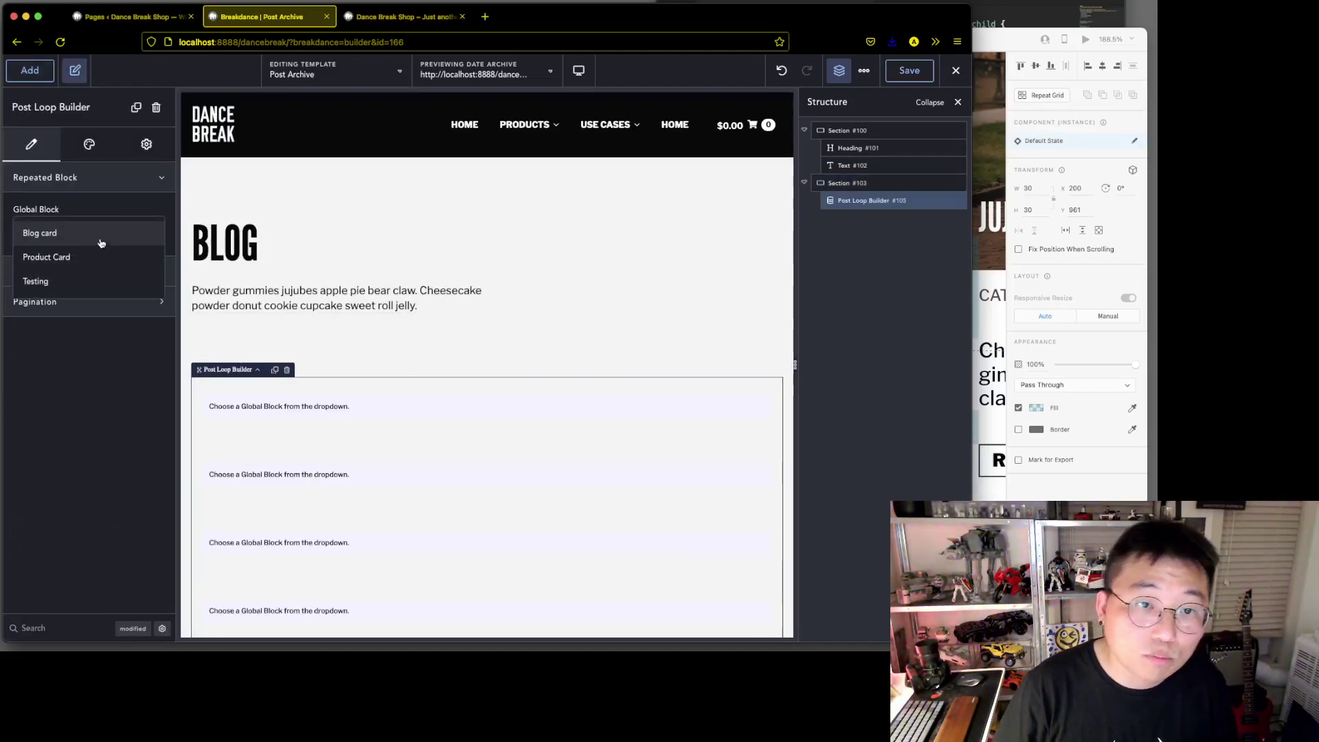
pyautogui.click(100, 234)
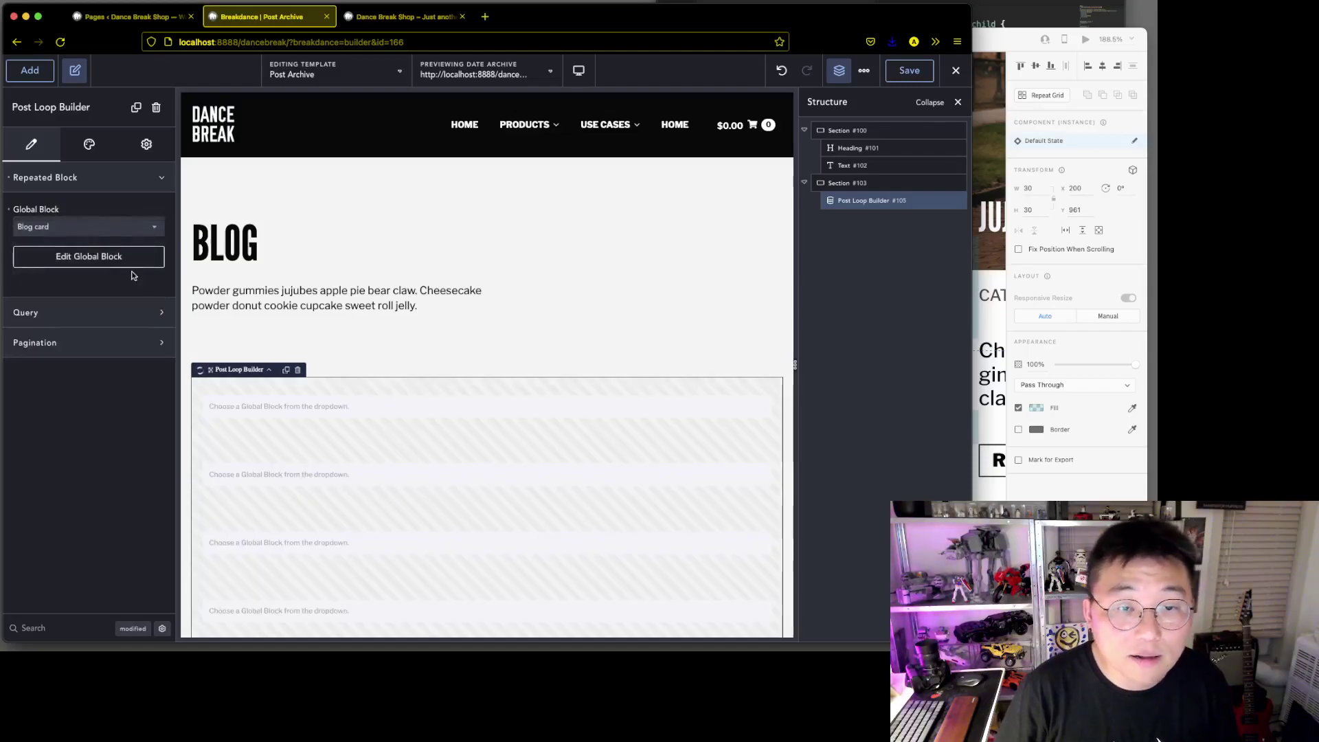
# Try a custom query on the Post Loop Builder, review its query settings, and remove the custom query again.
pyautogui.click(106, 313)
pyautogui.click(41, 368)
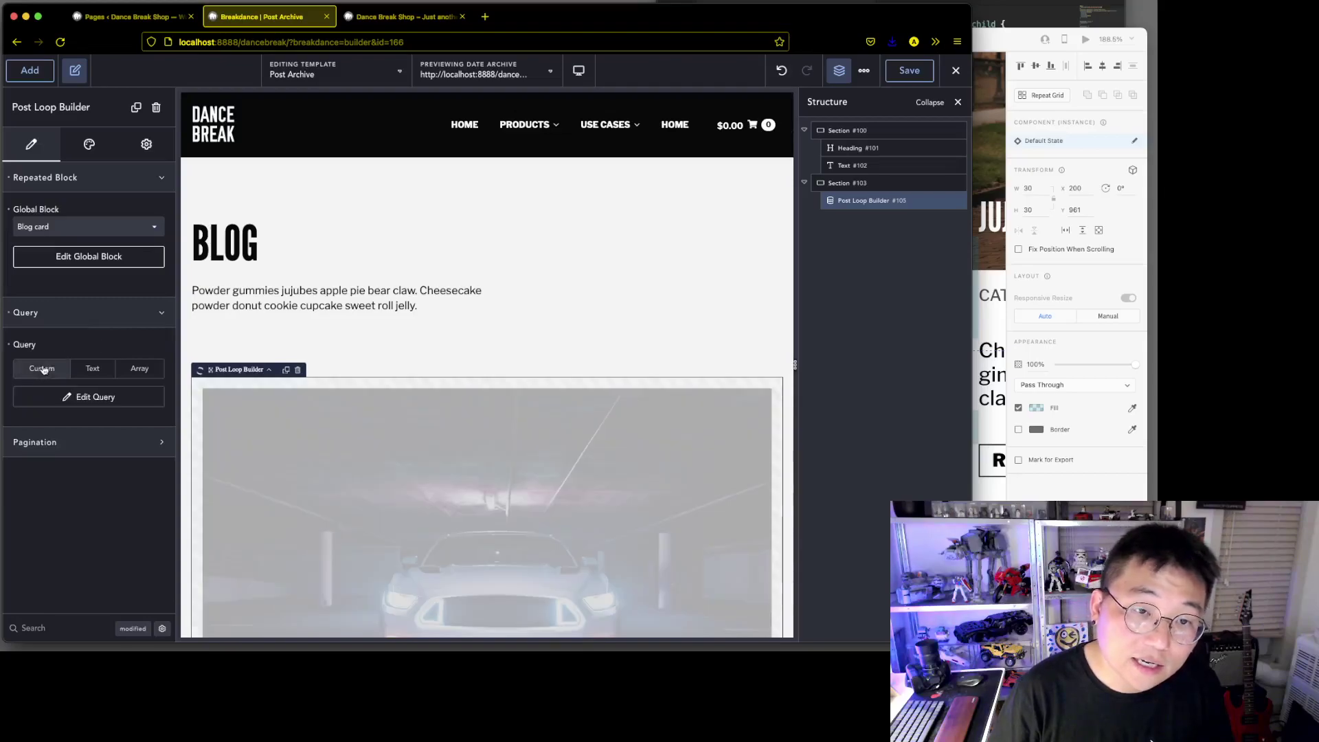
pyautogui.click(98, 398)
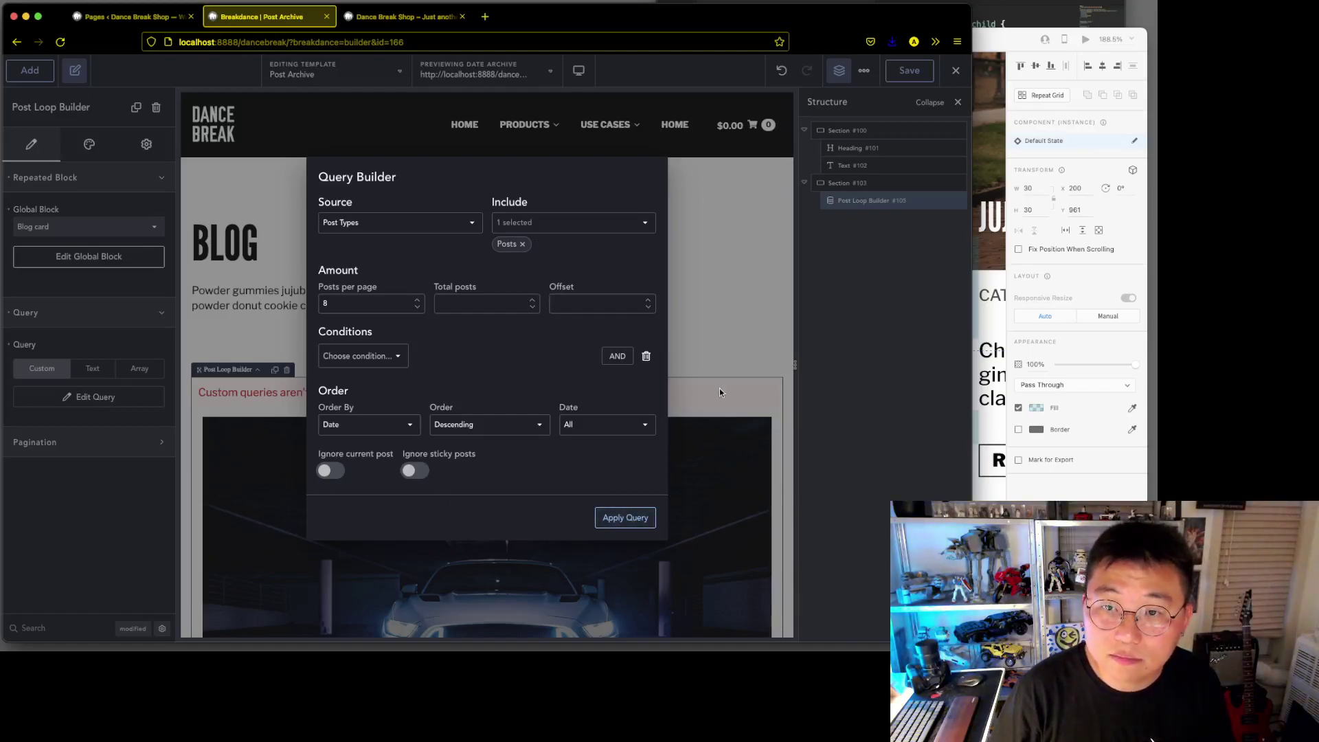
pyautogui.click(716, 357)
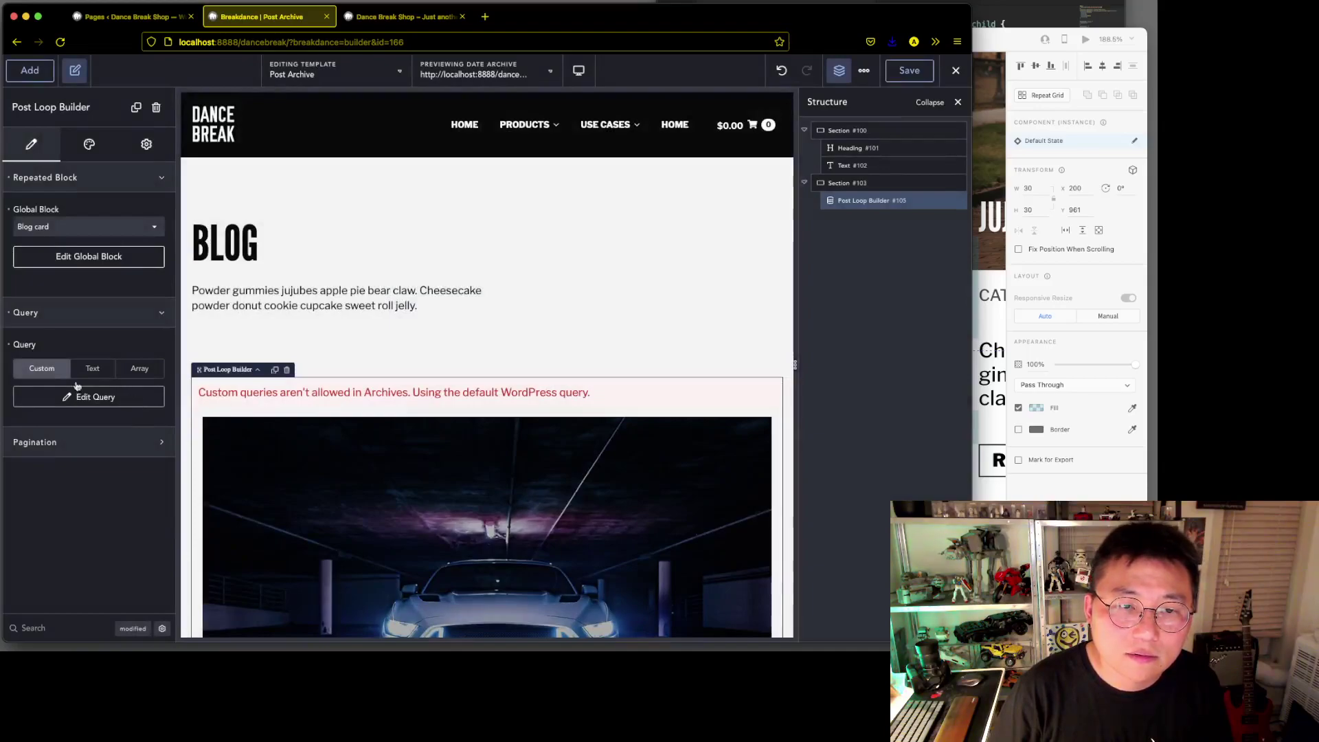
pyautogui.click(48, 371)
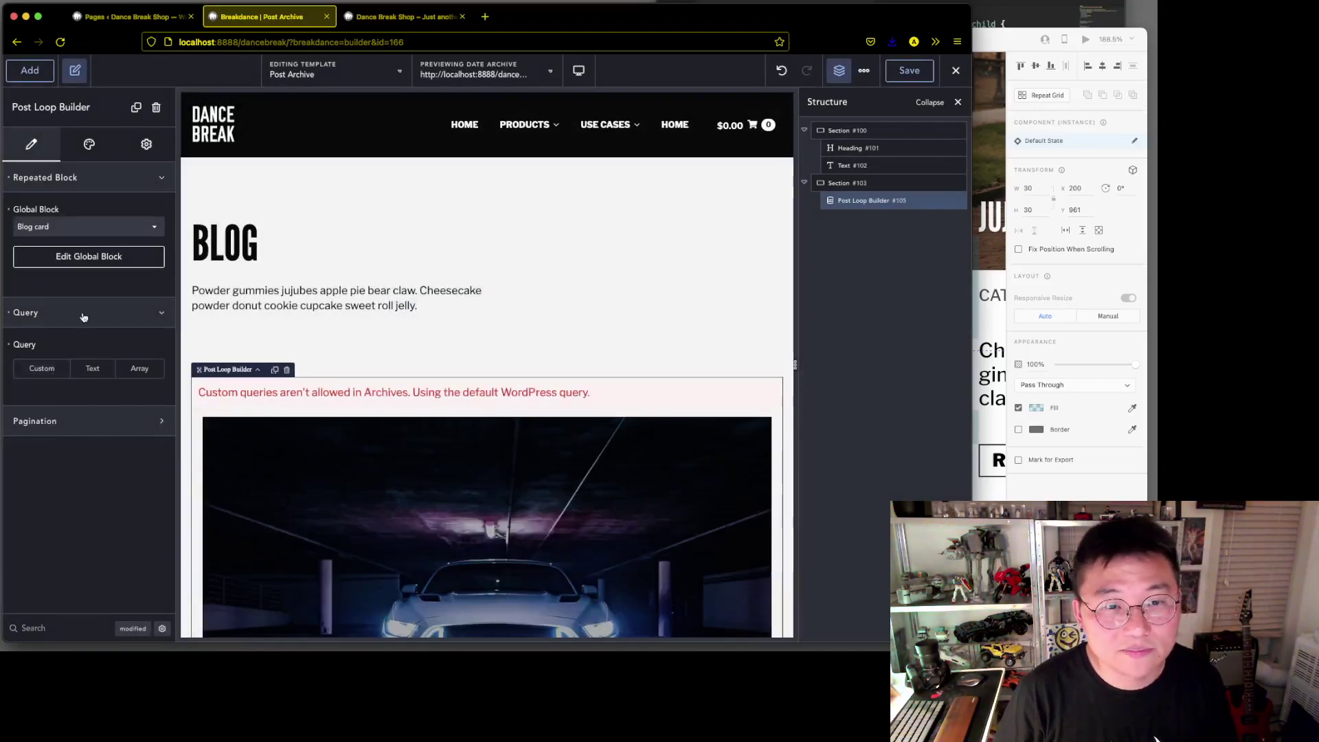
pyautogui.click(8, 314)
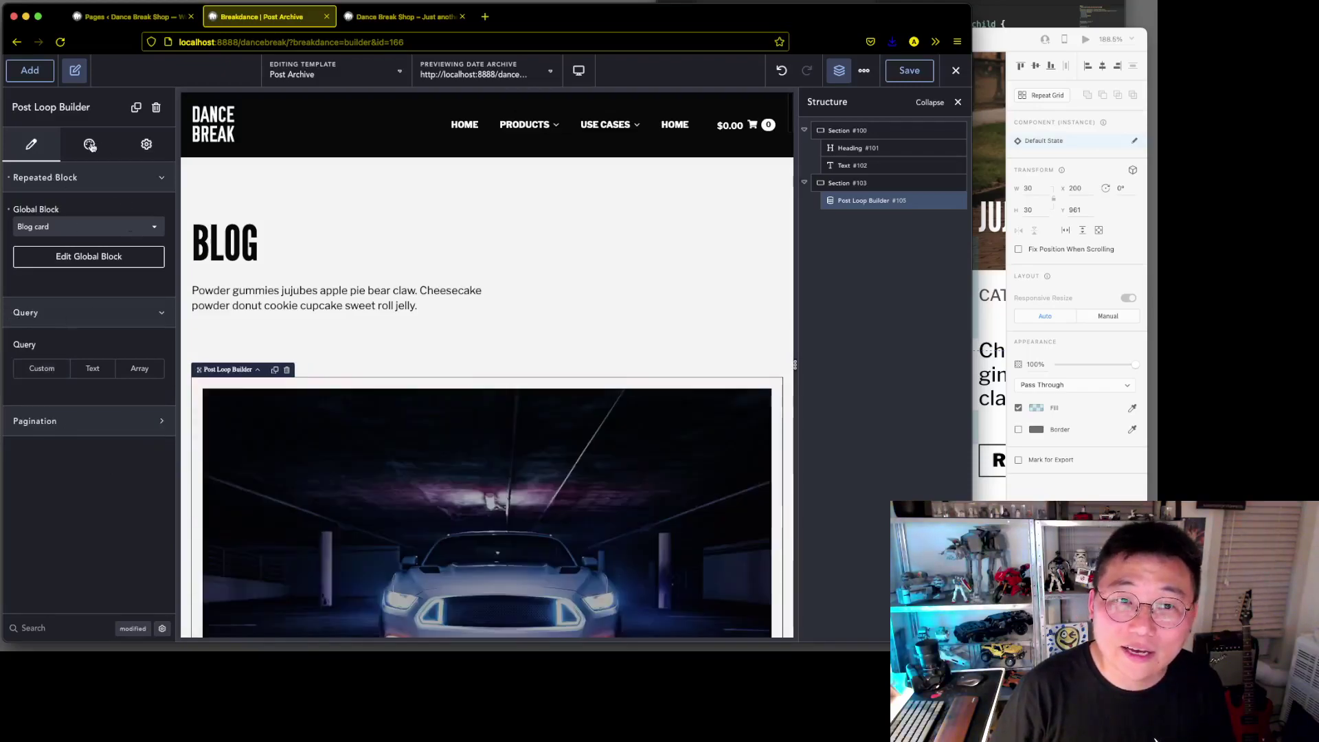
# Set the Post Loop Builder's list layout to Grid with 3 items per row.
pyautogui.click(142, 145)
pyautogui.click(86, 145)
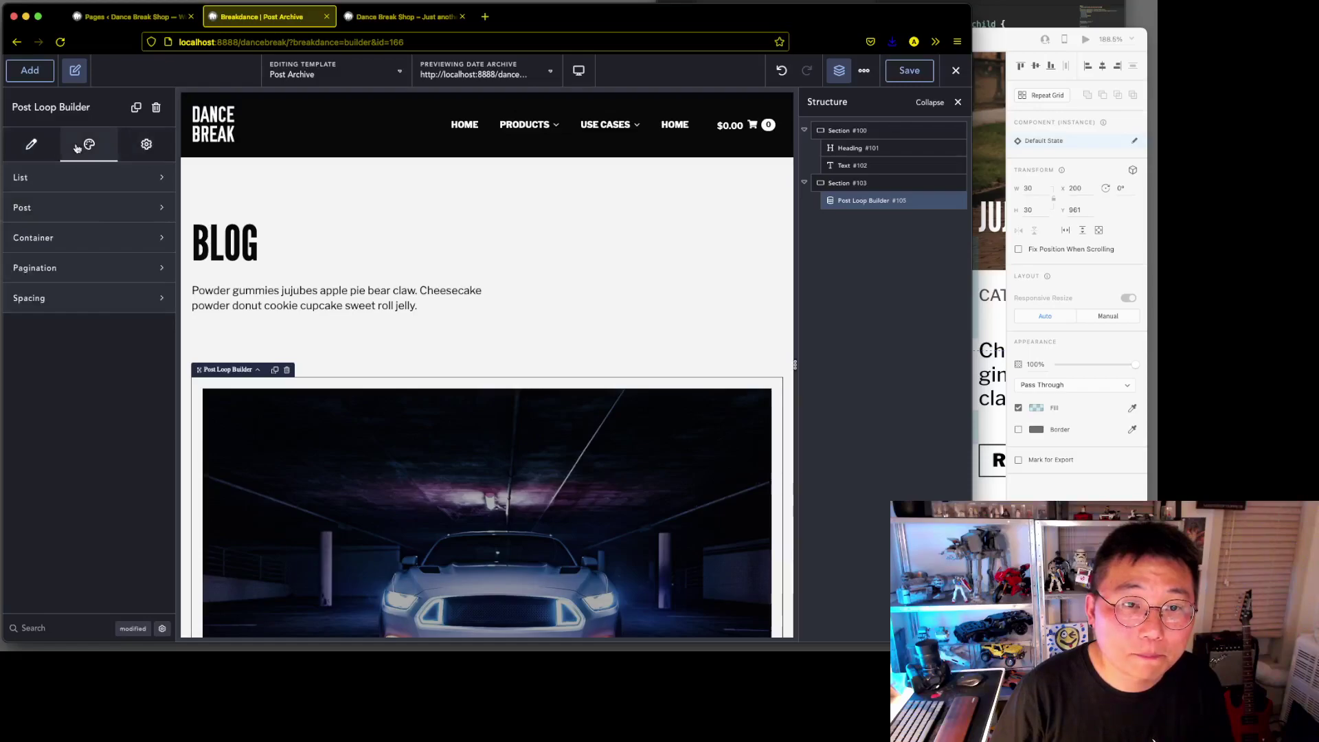
pyautogui.click(87, 177)
pyautogui.click(146, 246)
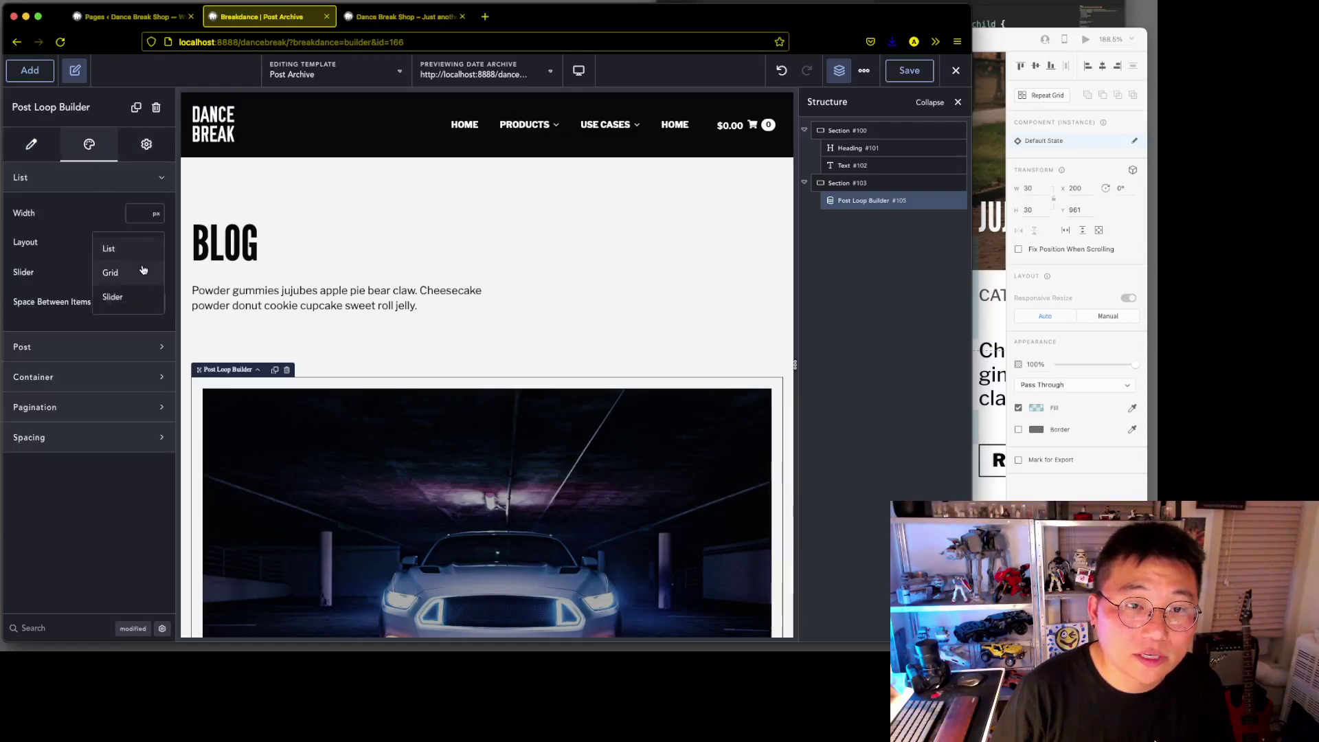
pyautogui.click(145, 279)
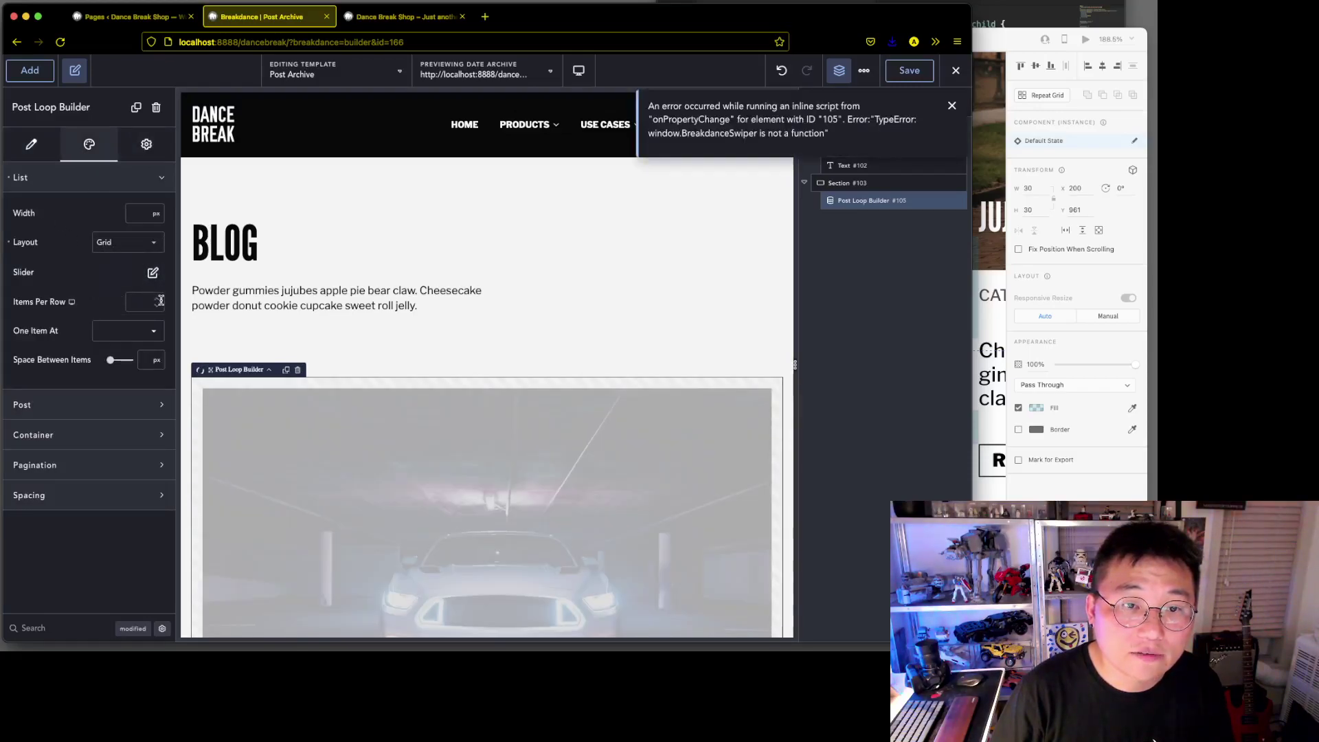
pyautogui.click(160, 300)
pyautogui.click(159, 301)
pyautogui.click(159, 299)
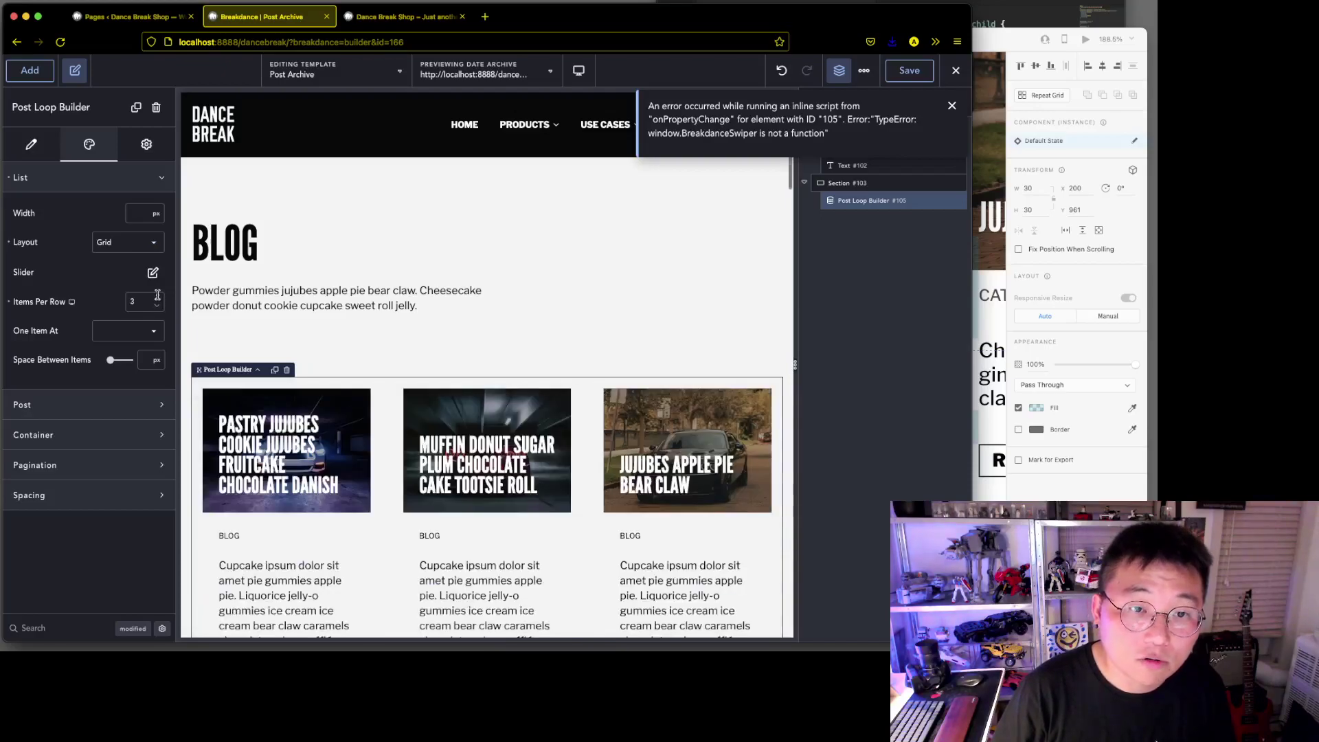
# Add the class ee-post-padding_0 to the Post Loop Builder.
pyautogui.click(146, 146)
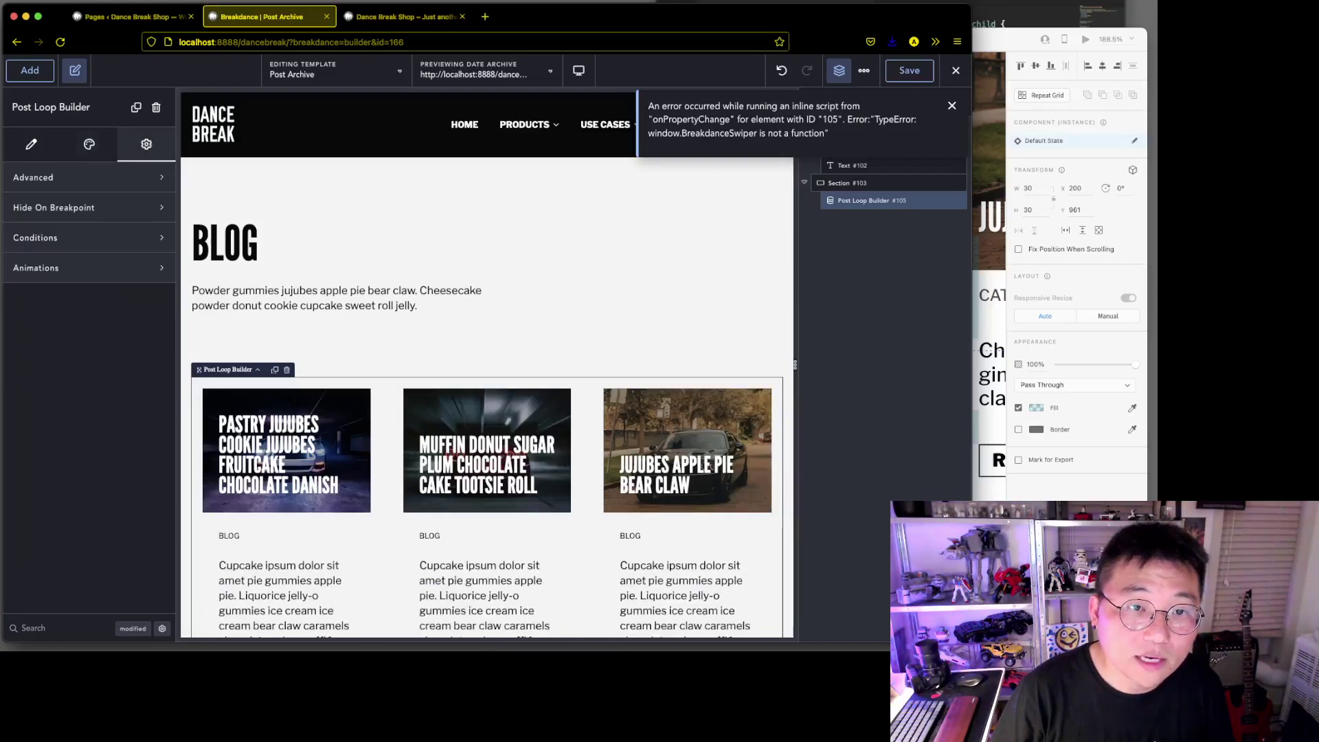
pyautogui.click(72, 187)
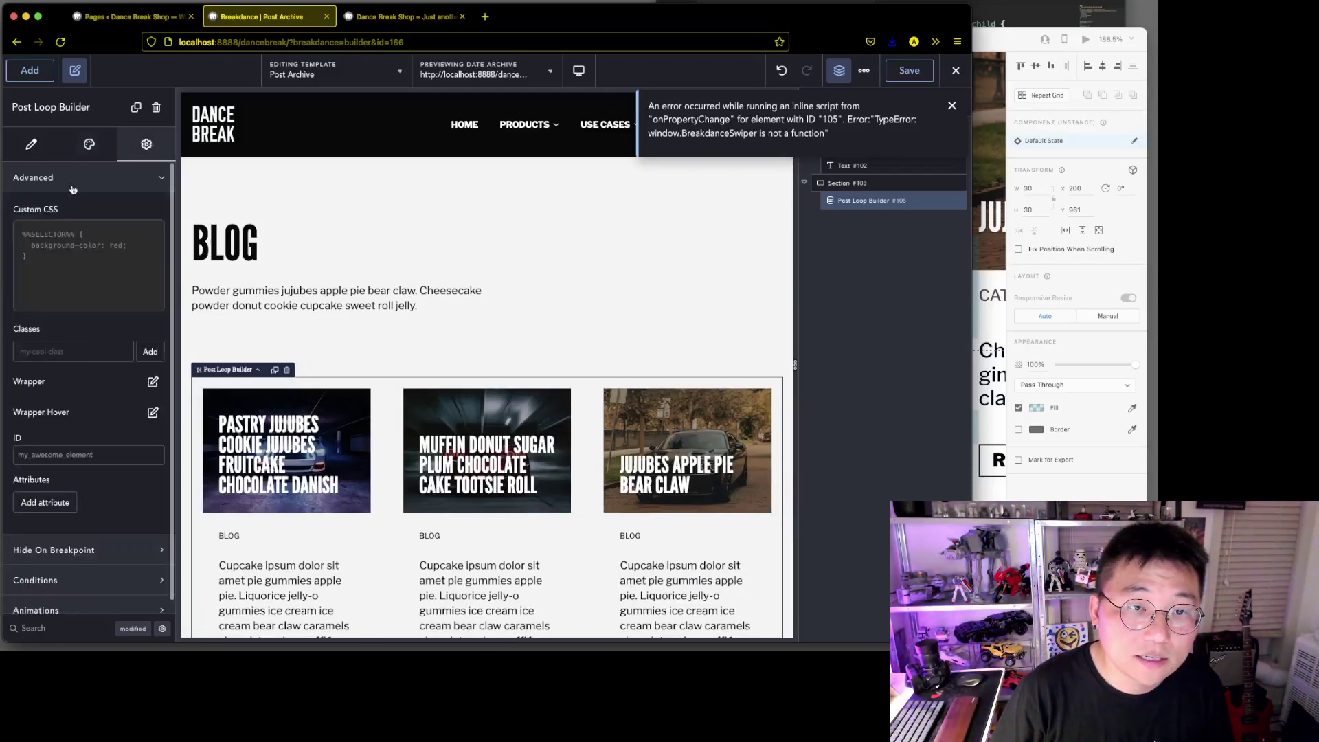
pyautogui.click(49, 349)
pyautogui.click(58, 402)
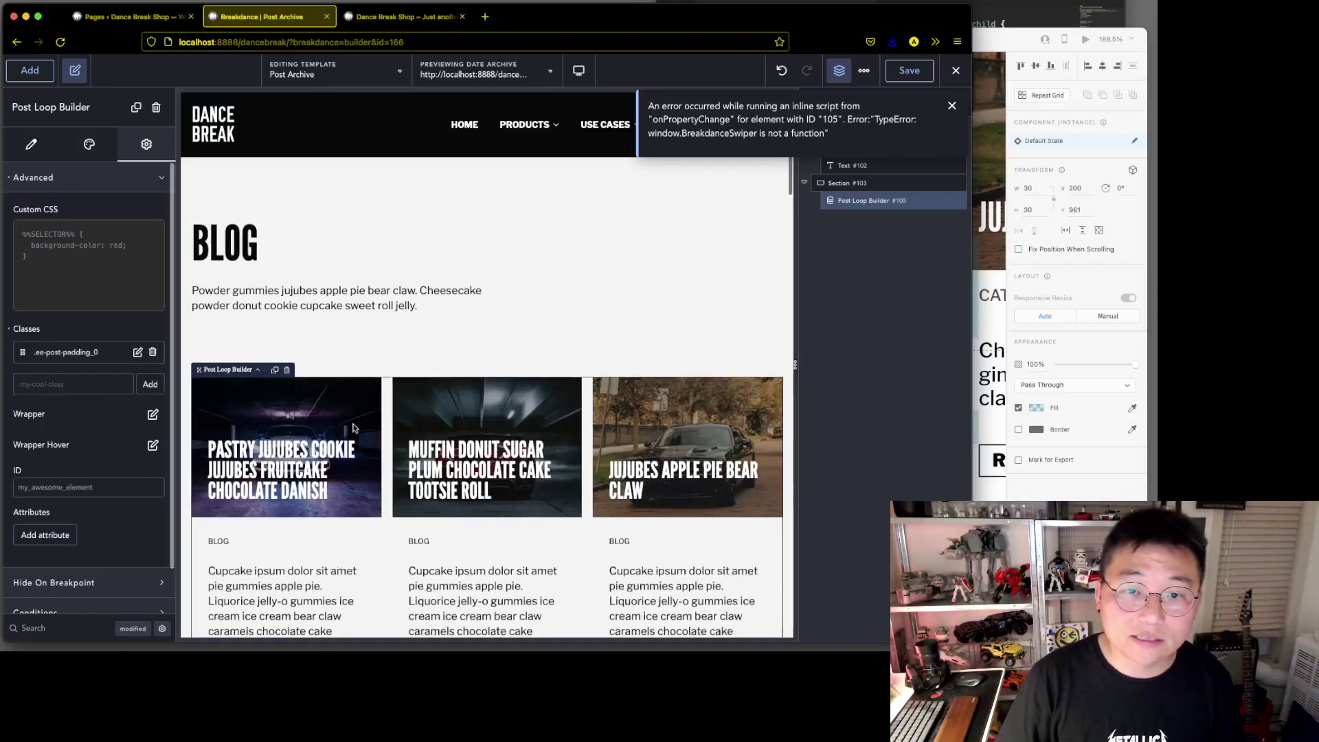
# Compare the post card grid with the Blog Archive mockup in Adobe XD, return to Breakdance and save the template.
pyautogui.scroll(-5, 660, 431)
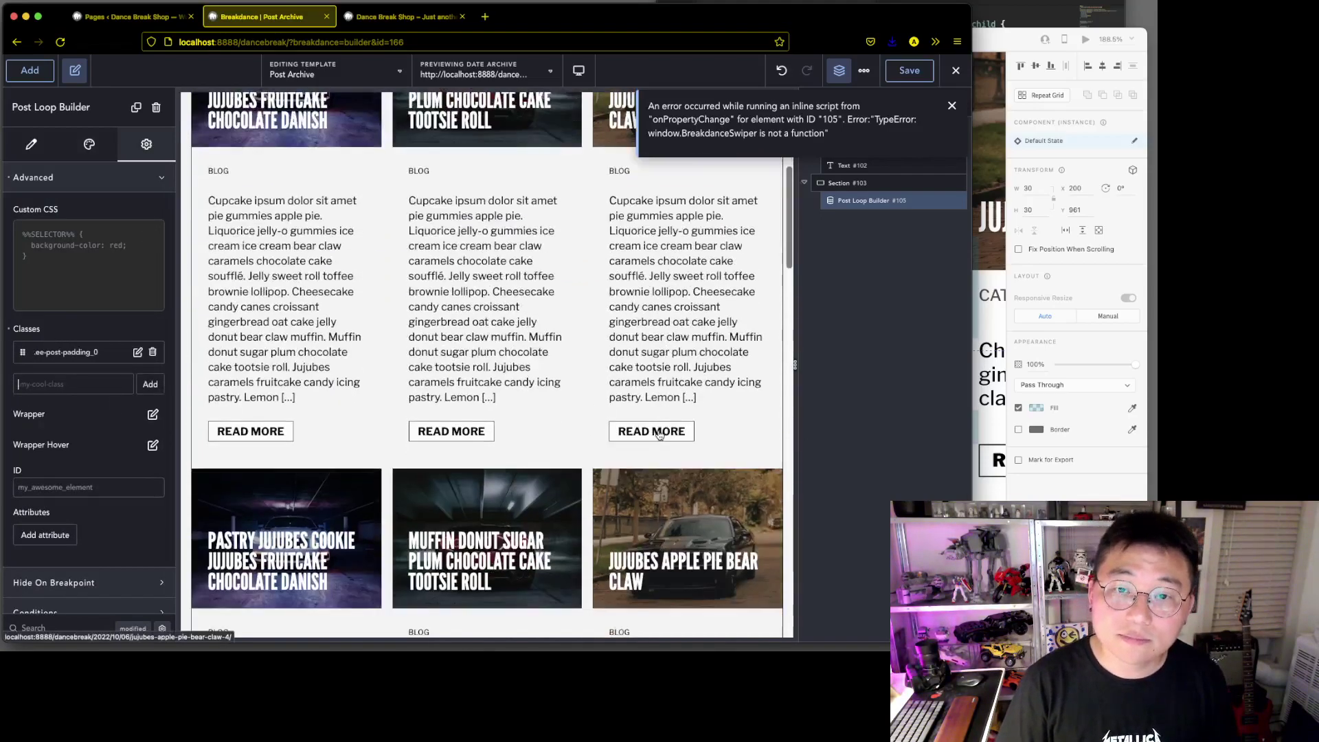
pyautogui.scroll(-5, 660, 431)
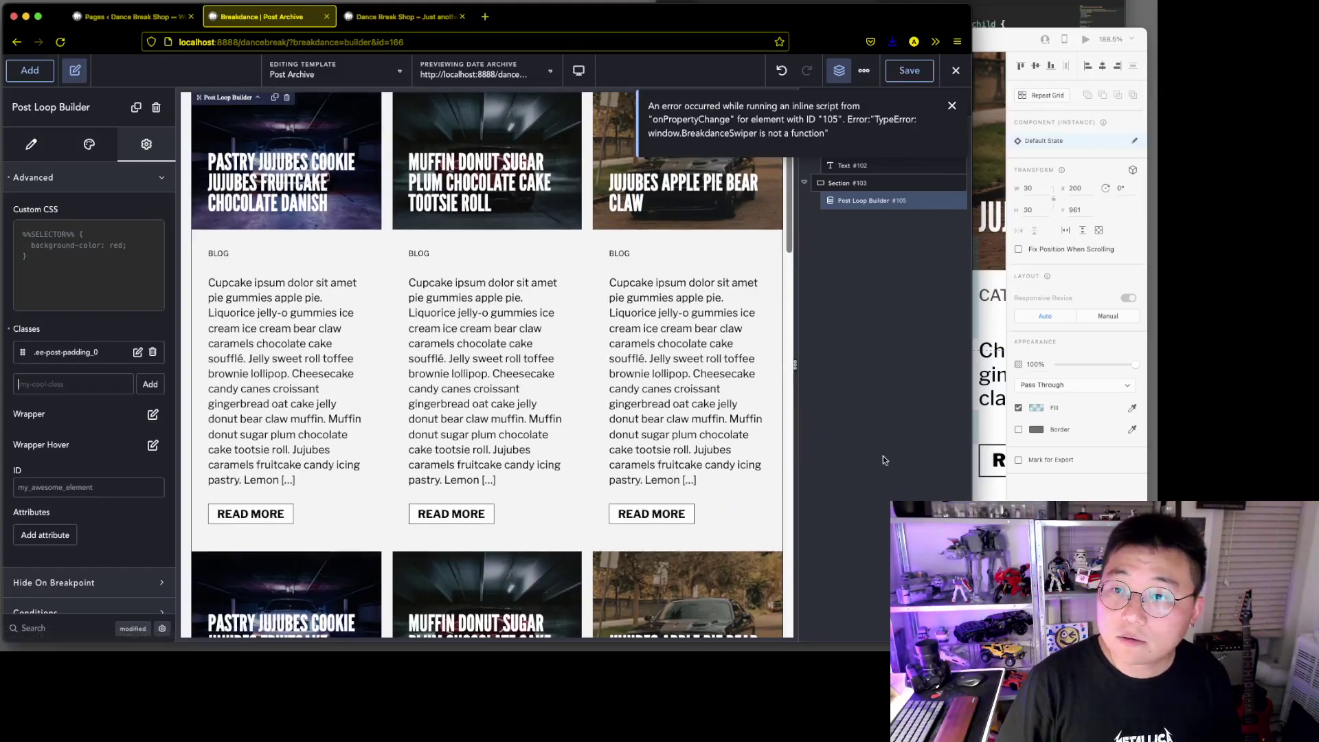
pyautogui.click(990, 507)
pyautogui.hscroll(1, 913, 486)
pyautogui.click(450, 424)
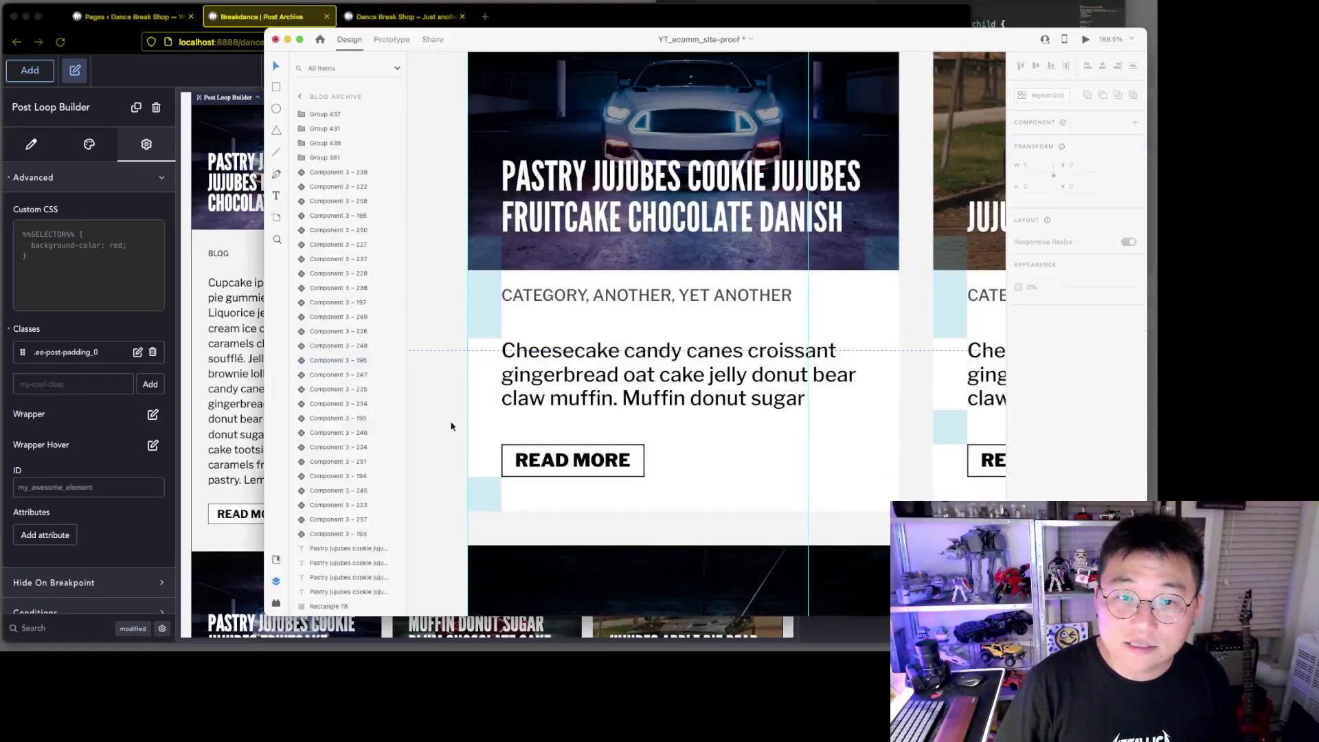
pyautogui.click(207, 456)
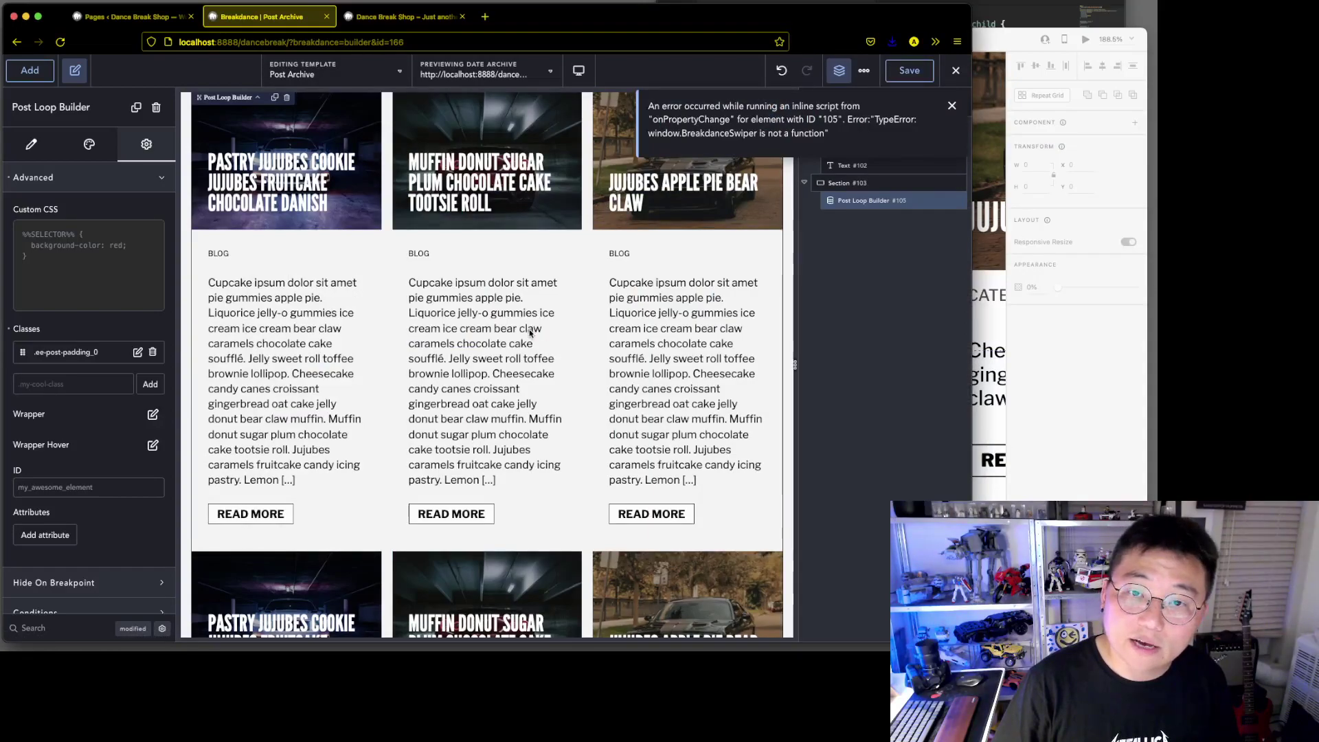
pyautogui.scroll(-2, 530, 331)
pyautogui.scroll(5, 531, 339)
pyautogui.click(624, 259)
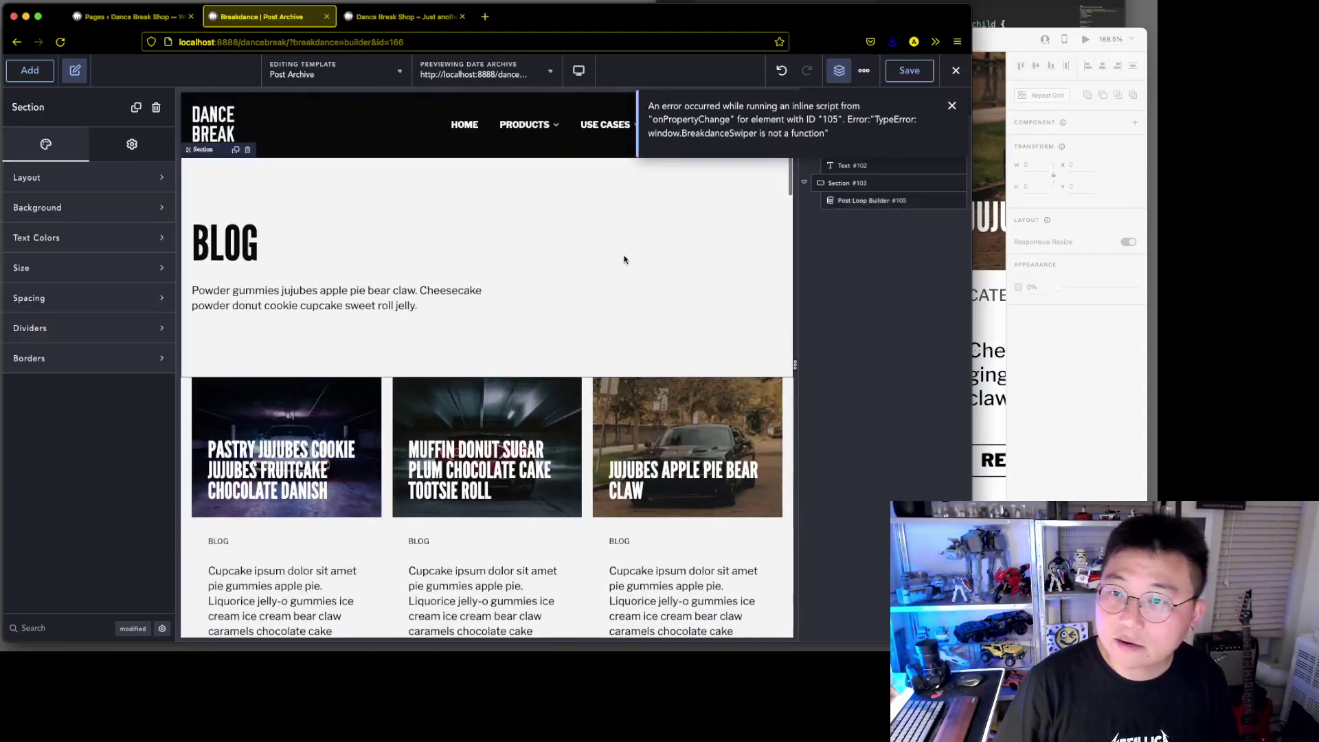
pyautogui.click(909, 70)
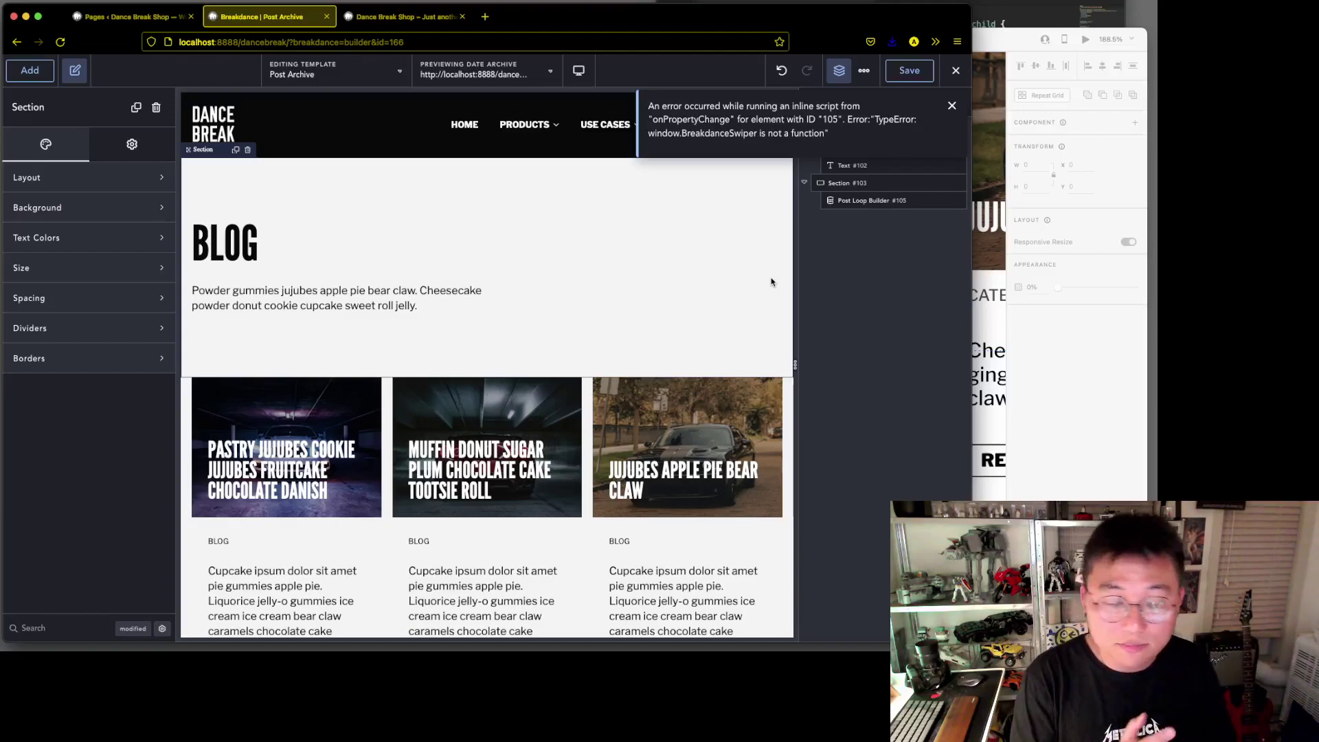
# Check the fill colour of the Blog Archive artboard in Adobe XD and return to the Post Archive template in Breakdance.
pyautogui.click(982, 318)
pyautogui.scroll(-2, 736, 433)
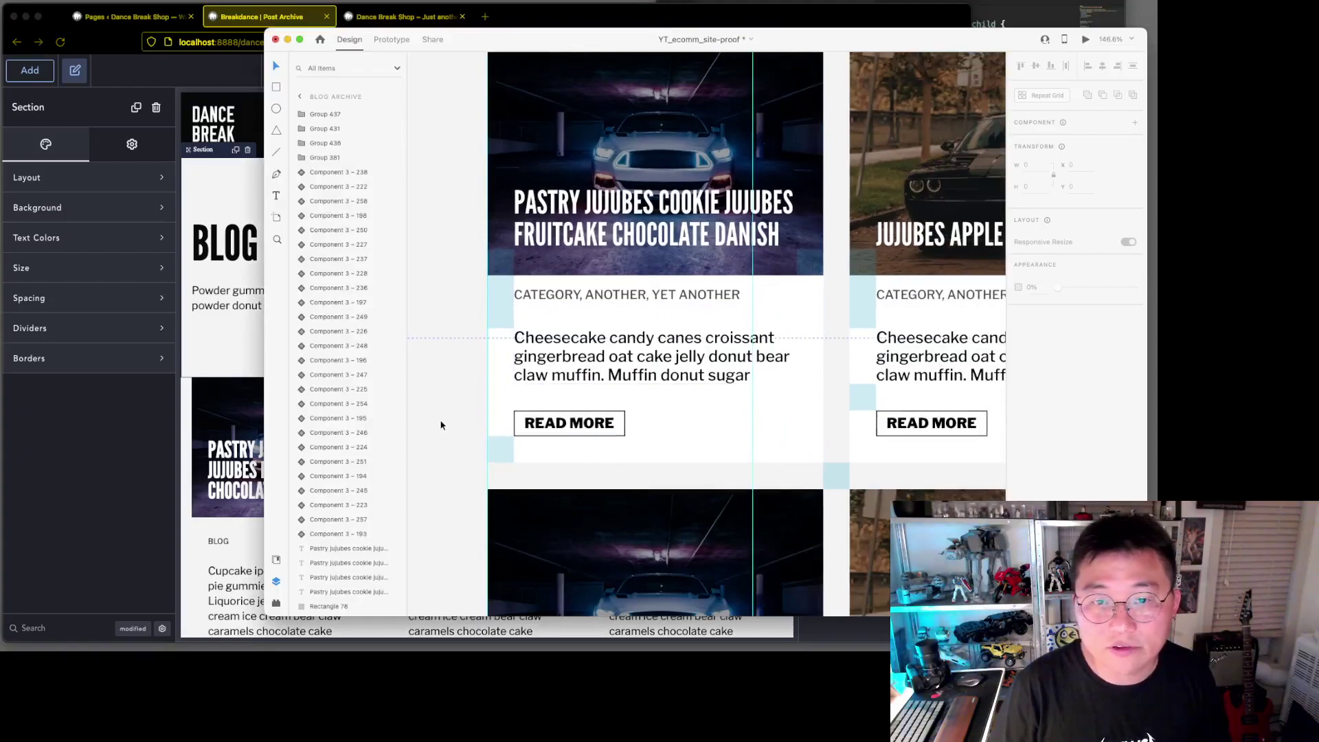
pyautogui.press('Escape')
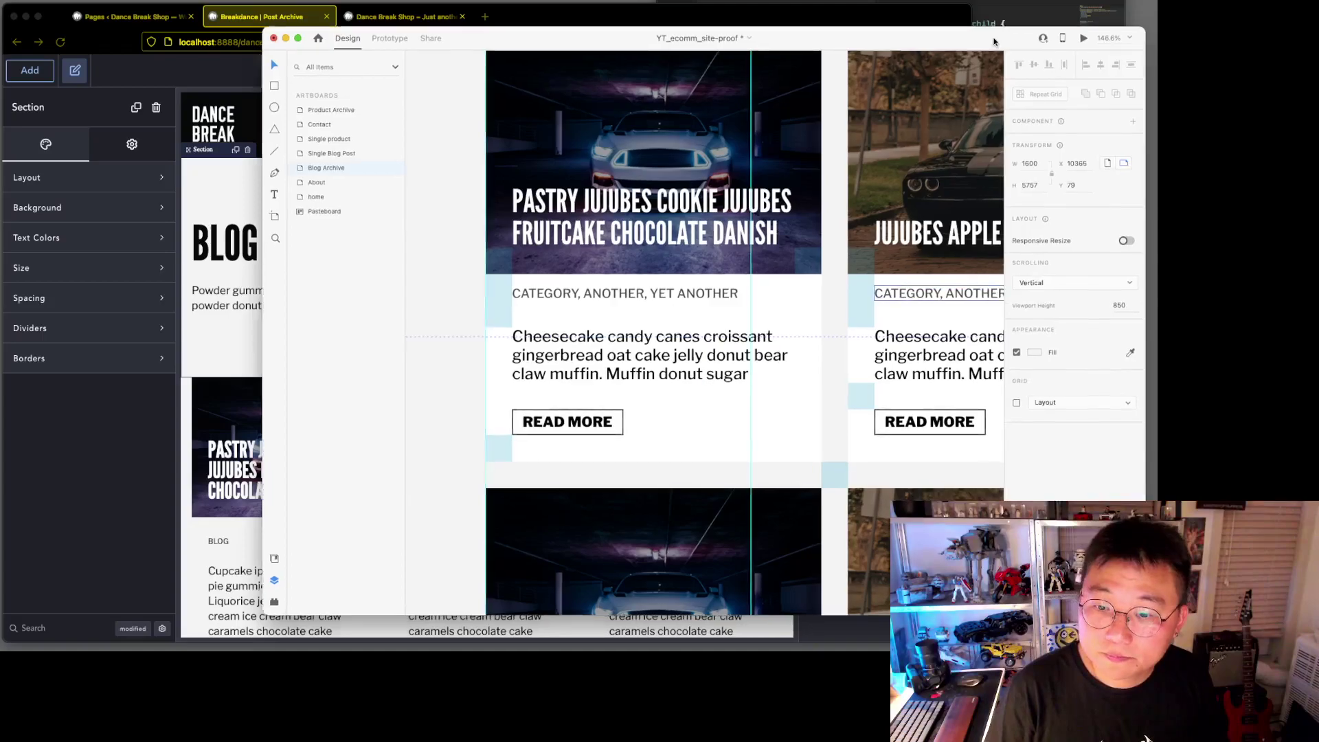
pyautogui.moveTo(1033, 40); pyautogui.dragTo(943, 27)
pyautogui.click(947, 342)
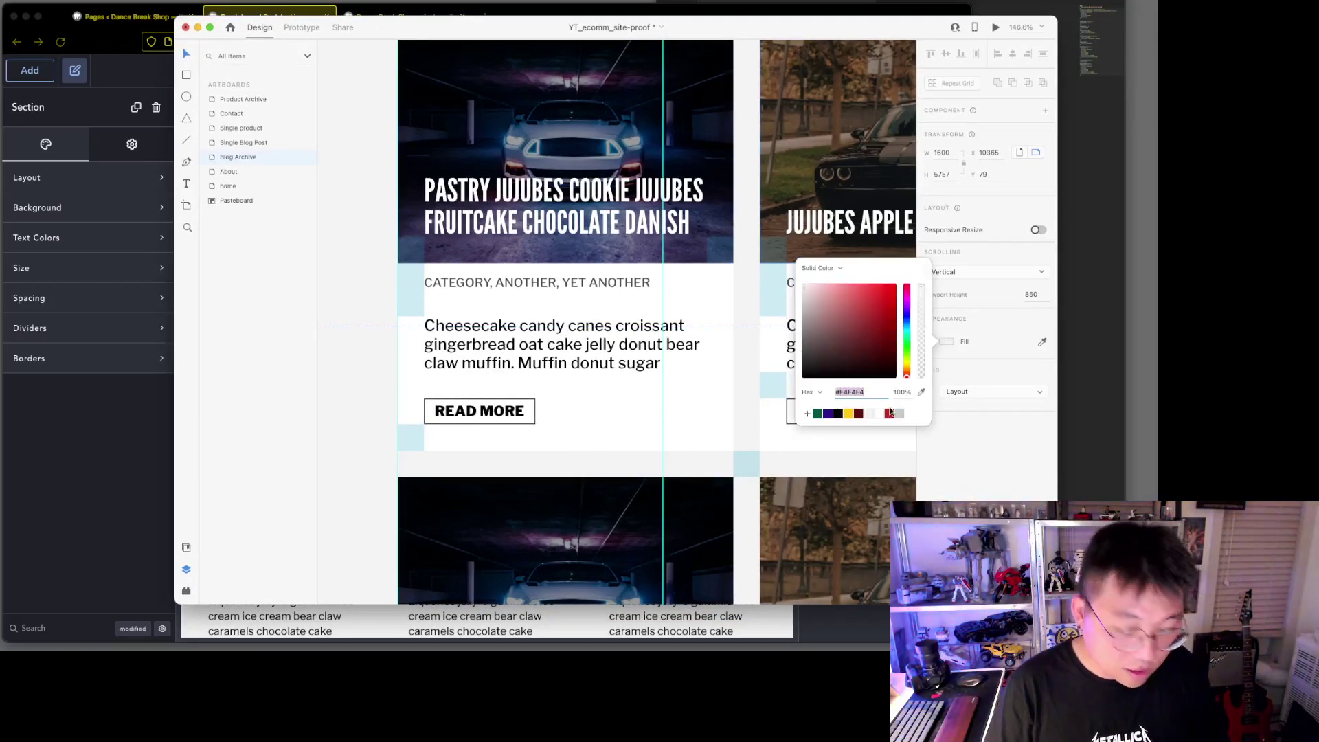
pyautogui.press('Escape')
pyautogui.click(33, 448)
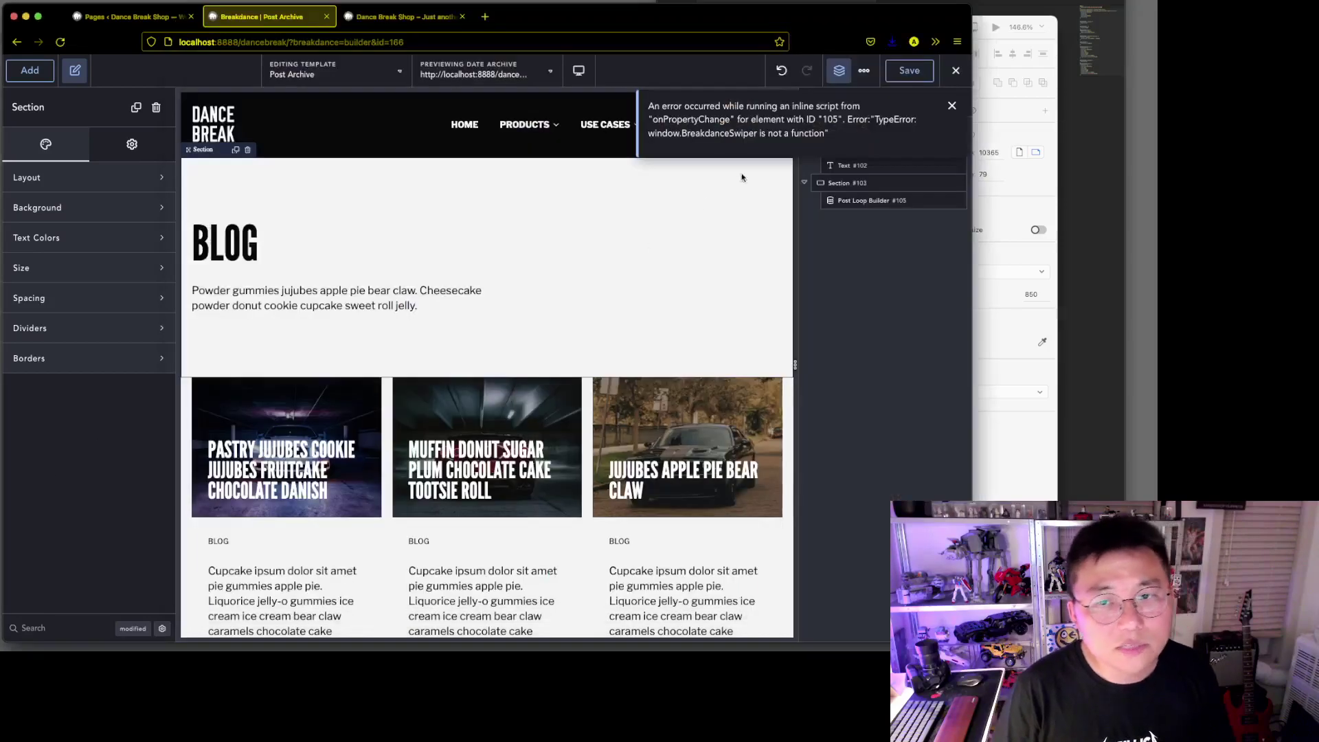
# Try the LGray background colour on the section holding the Post Loop Builder, dismiss the error notice and clear the colour again.
pyautogui.click(876, 184)
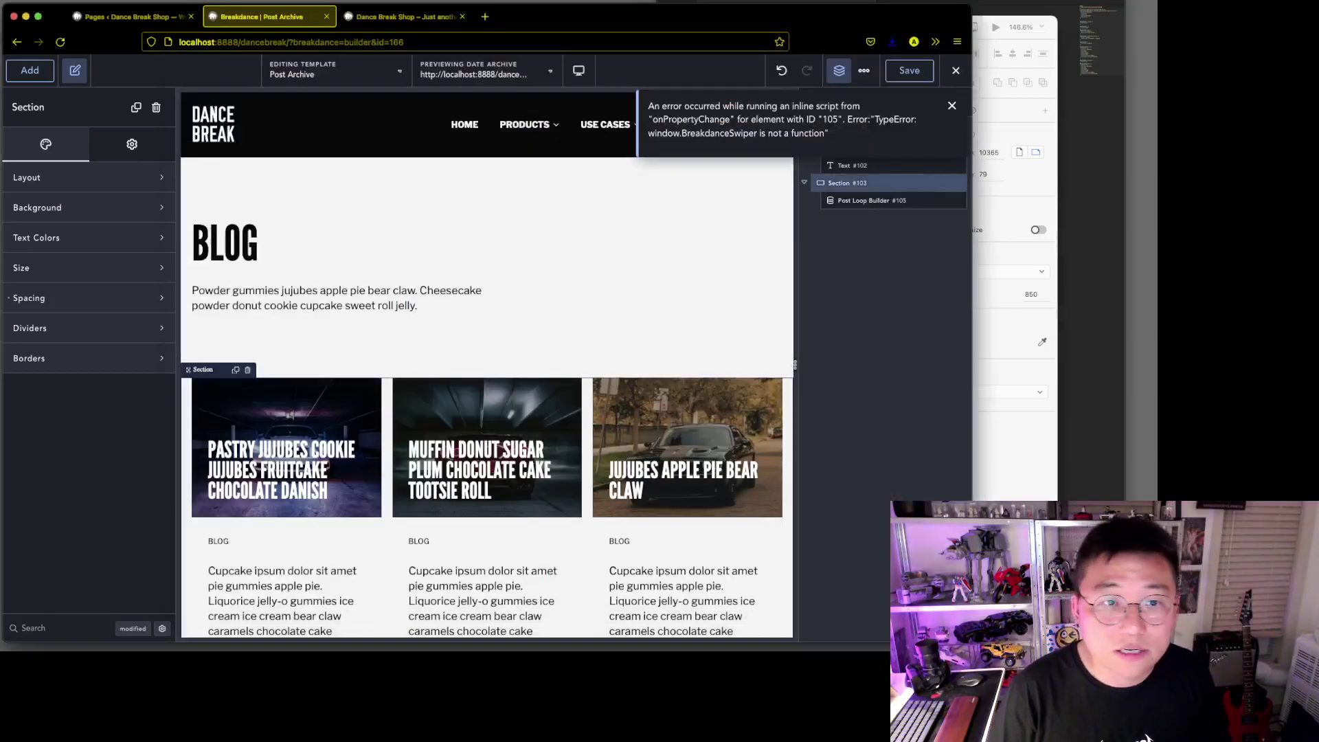
pyautogui.click(103, 219)
pyautogui.click(117, 243)
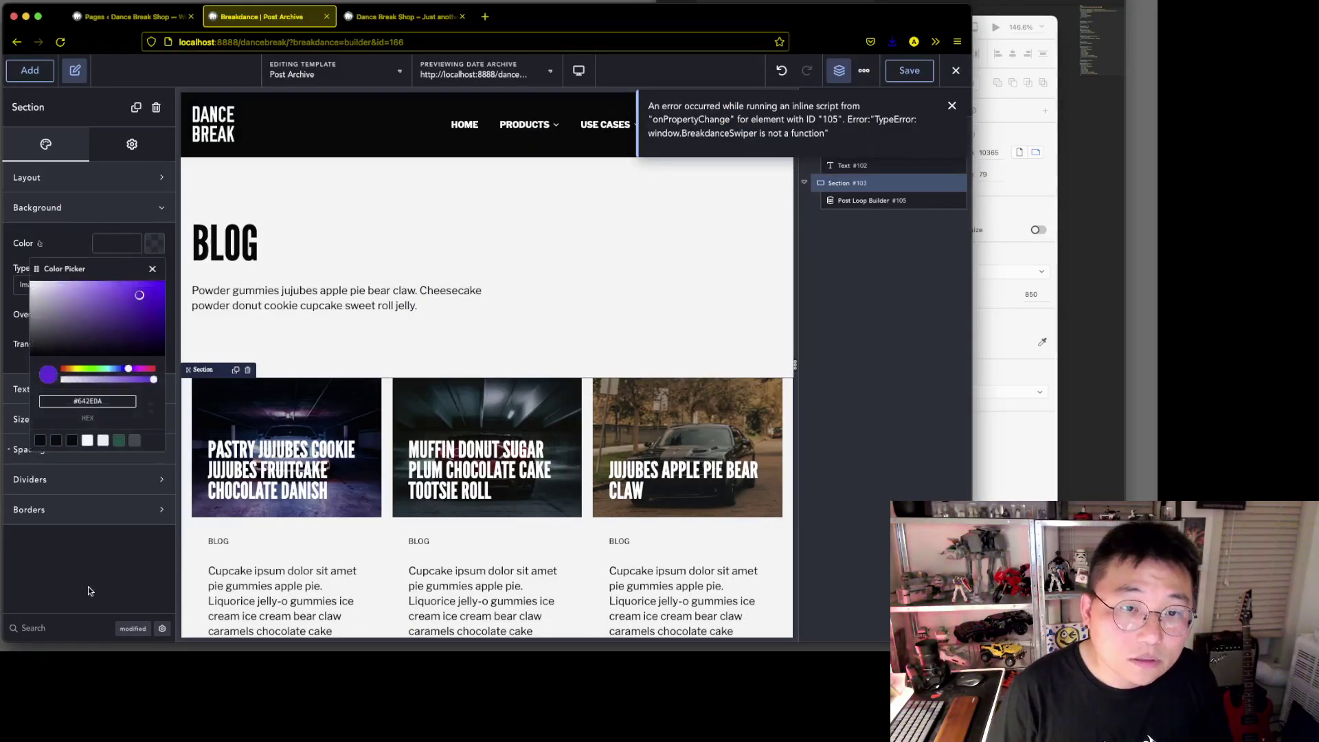
pyautogui.click(103, 440)
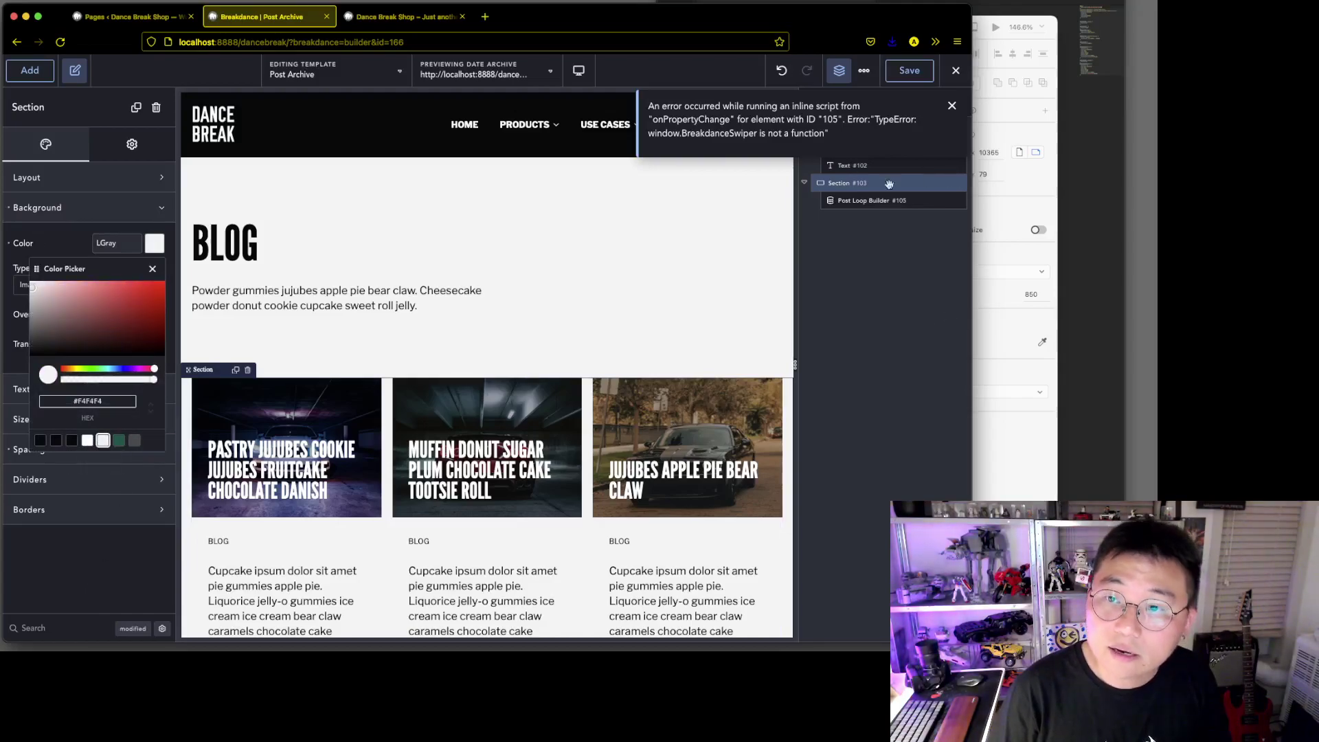
pyautogui.click(915, 376)
pyautogui.scroll(-4, 309, 393)
pyautogui.scroll(4, 310, 392)
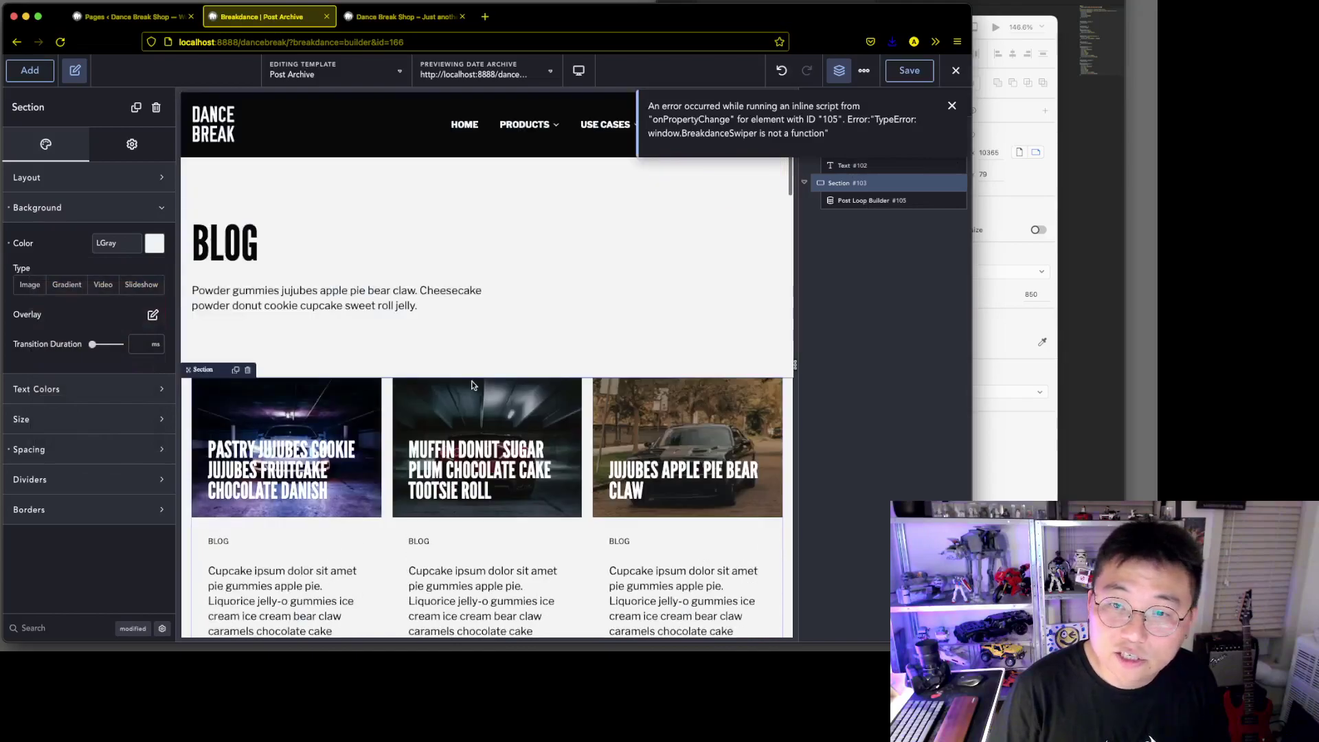
pyautogui.click(952, 105)
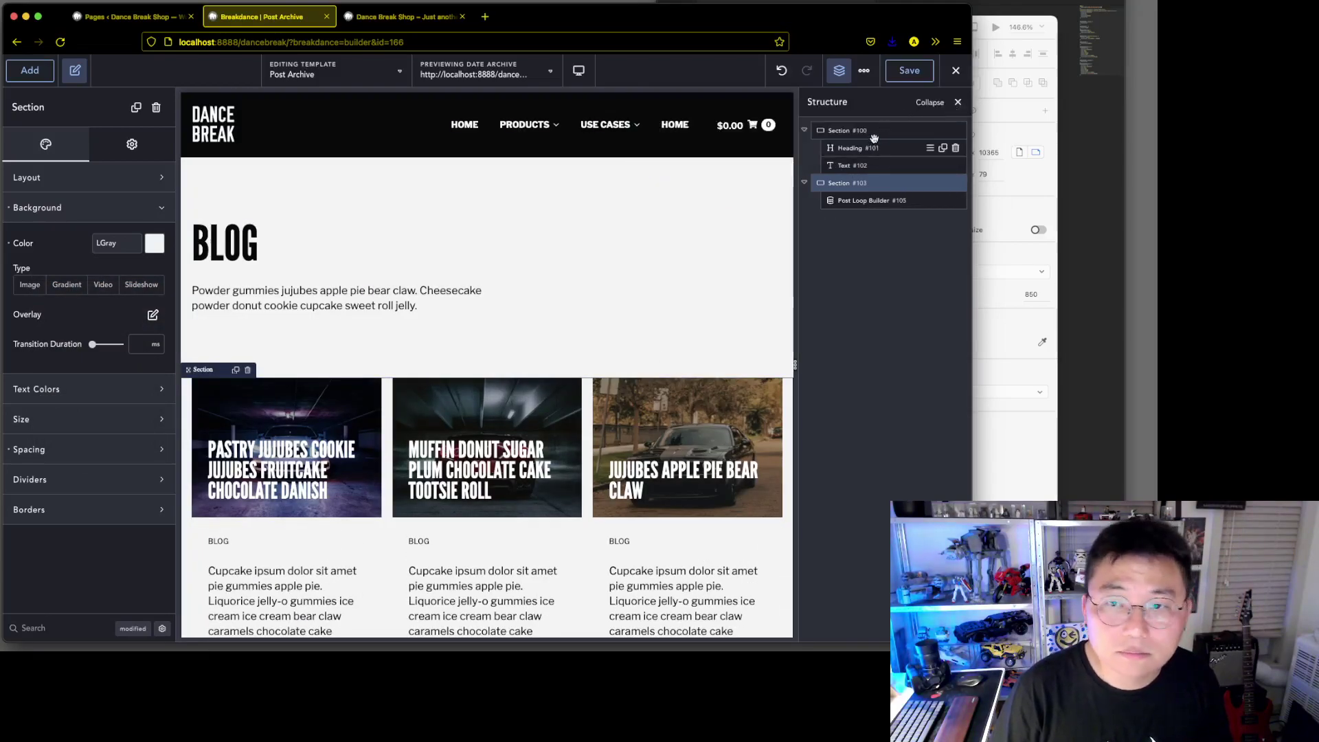
pyautogui.click(8, 244)
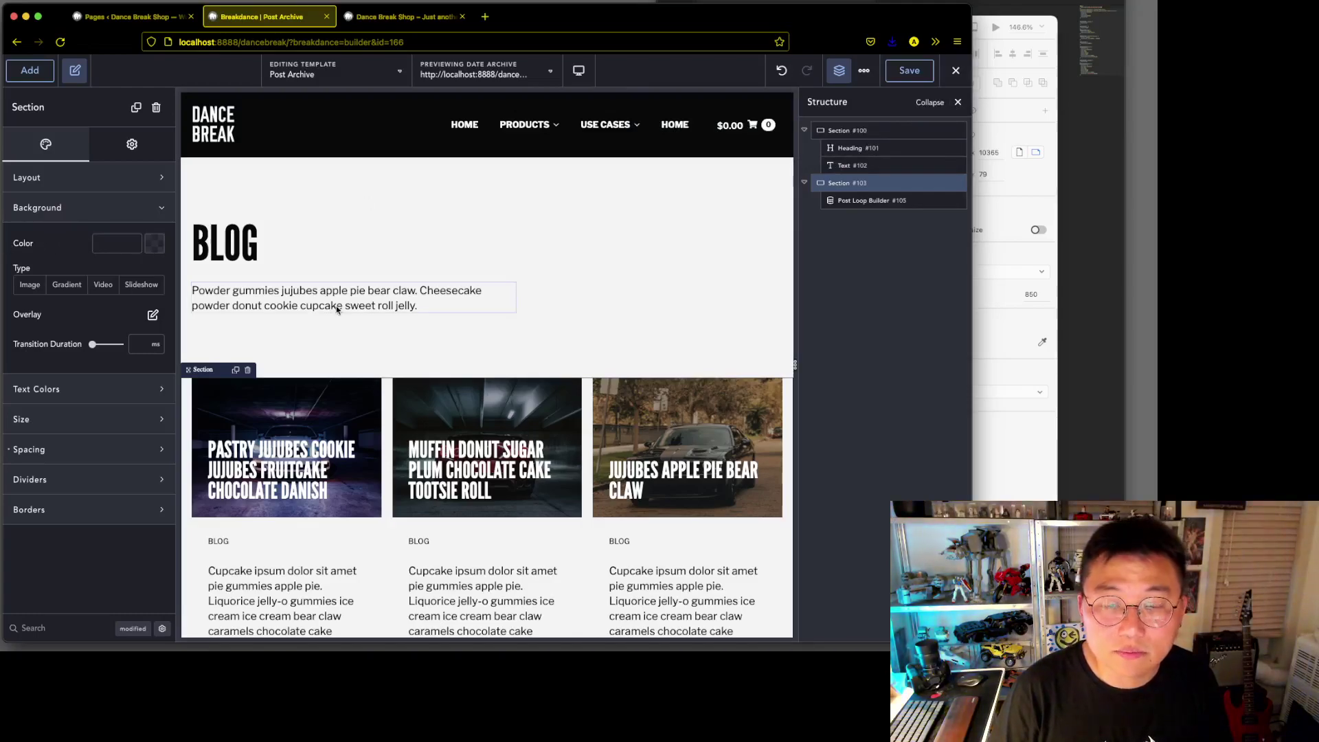